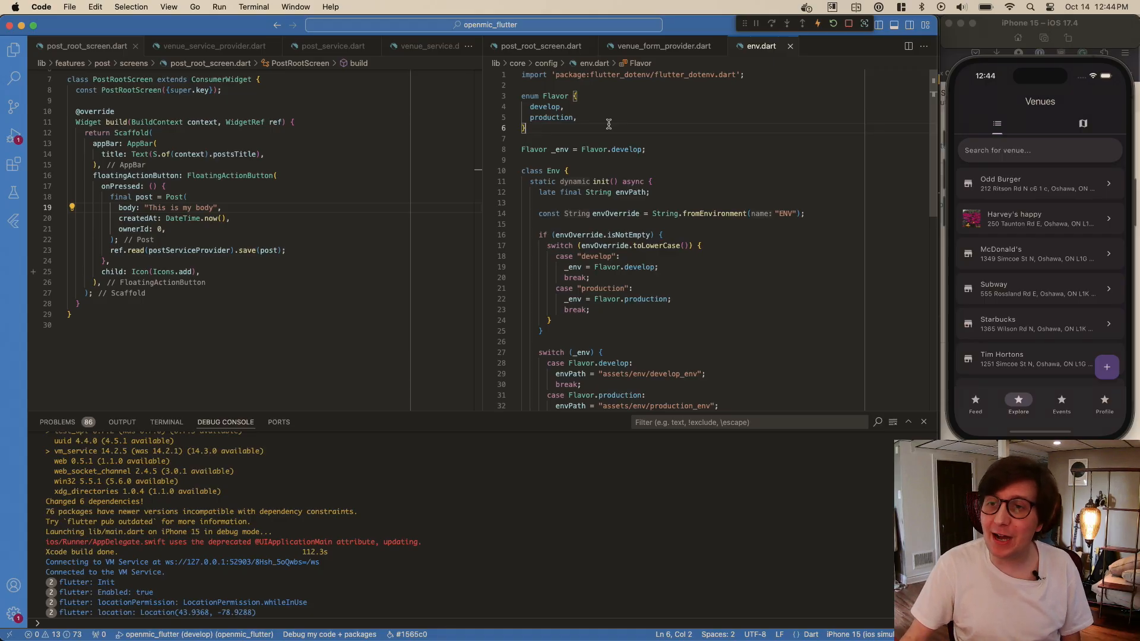
- Look through the Venues list of the app running in the iPhone 15 simulator
click(1058, 206)
scroll(1039, 239, down, 3)
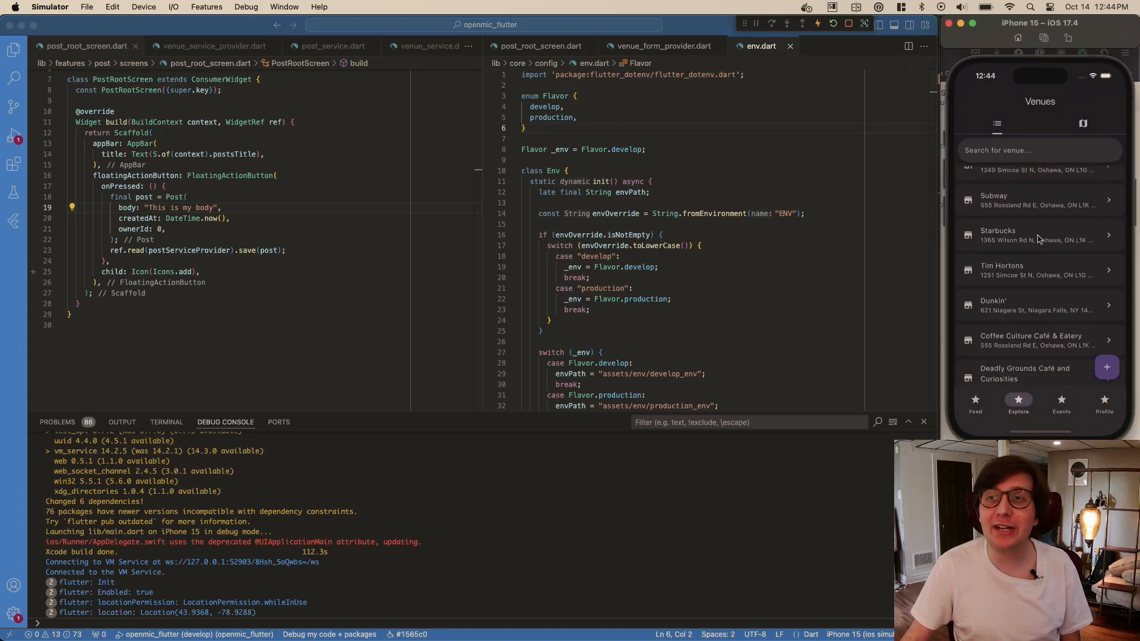
scroll(1038, 239, up, 5)
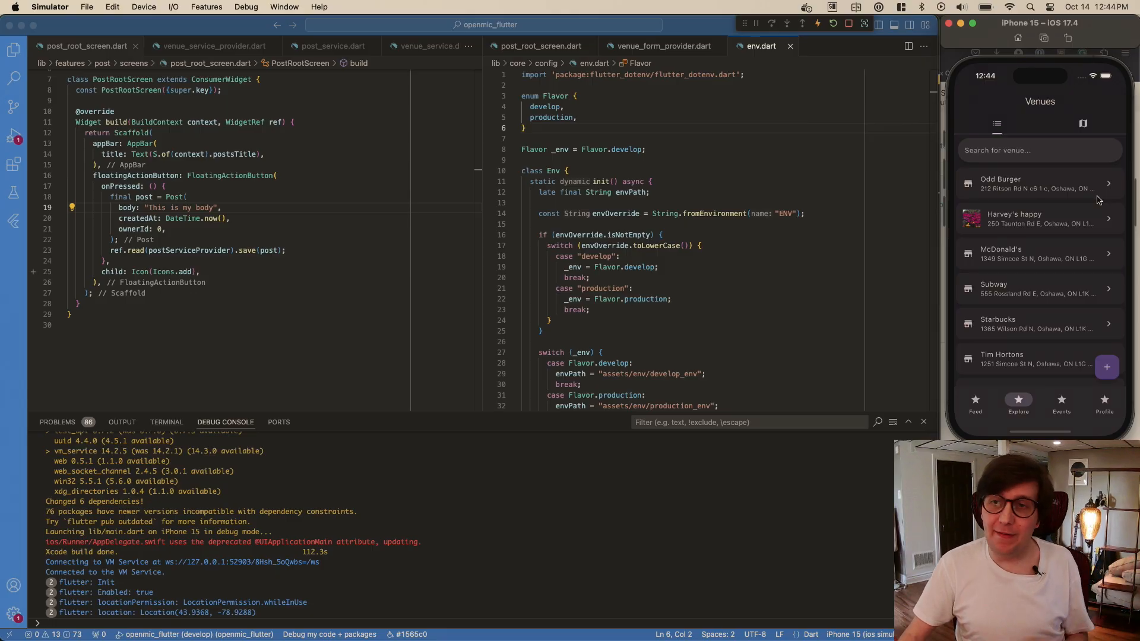
scroll(1045, 237, down, 5)
scroll(1009, 196, up, 5)
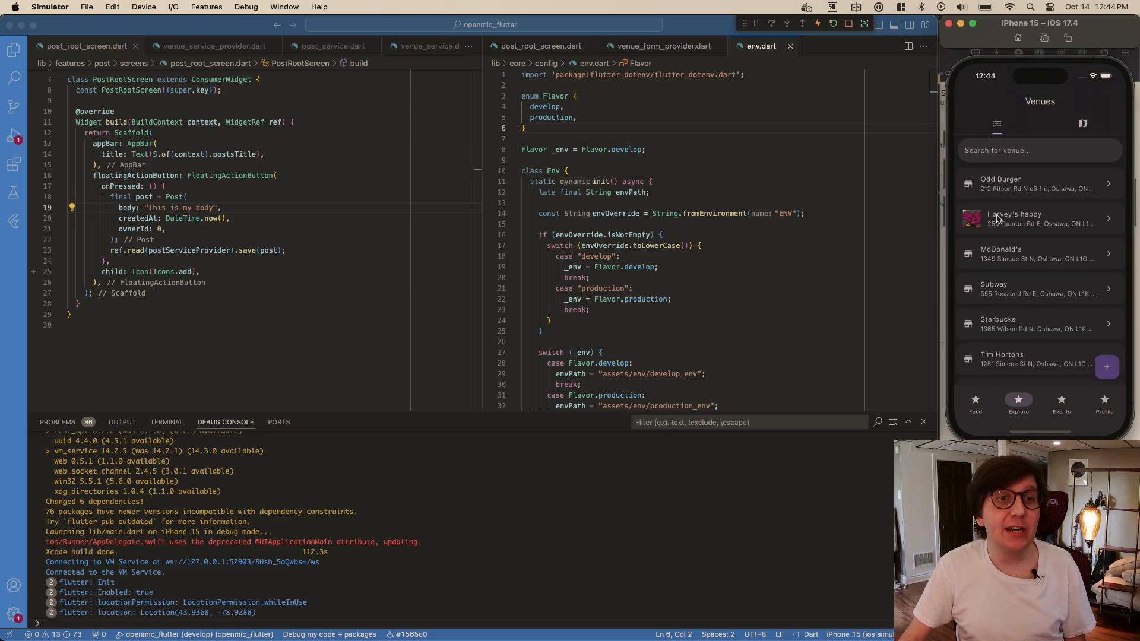
click(365, 176)
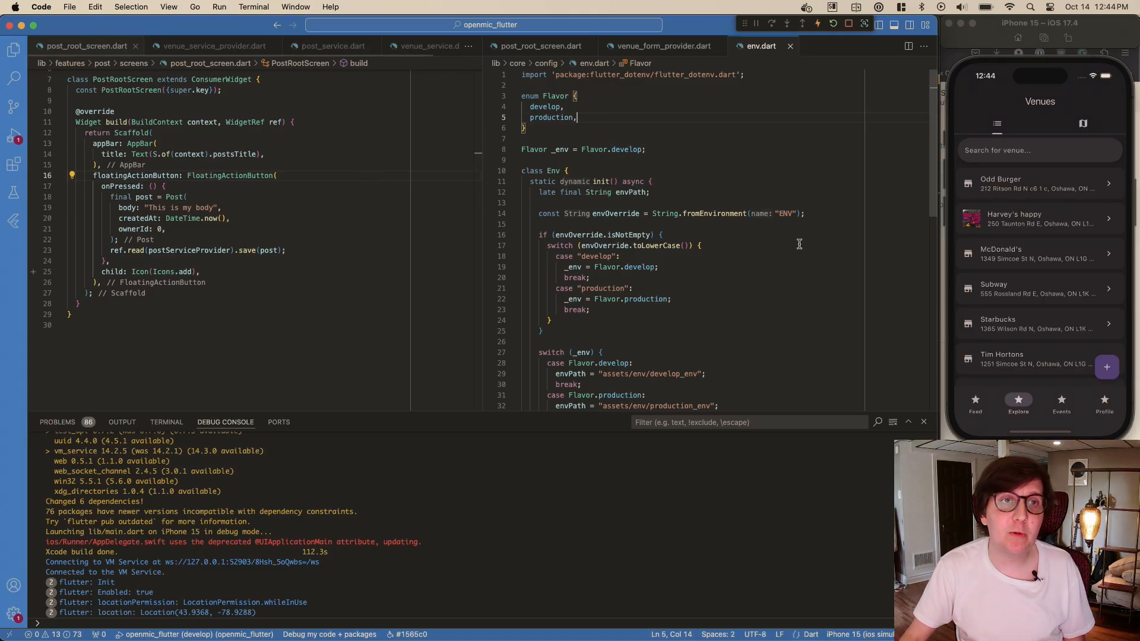
- Switch to Firefox and look through the existing apps on the App Store Connect Apps page
key(super+Tab)
text(m)
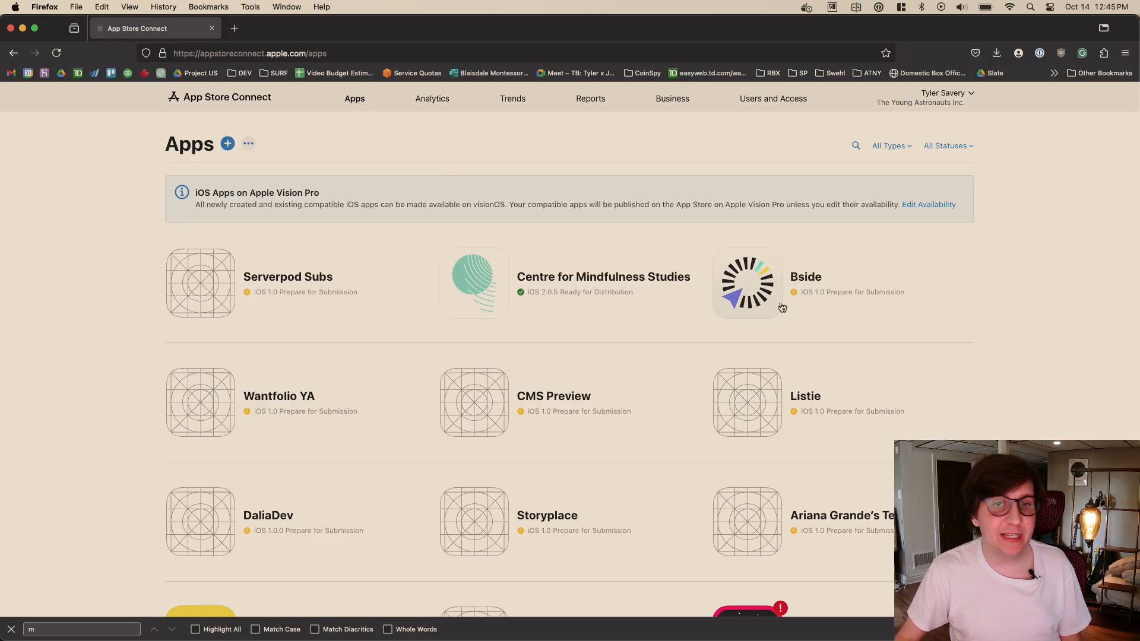
scroll(728, 245, down, 10)
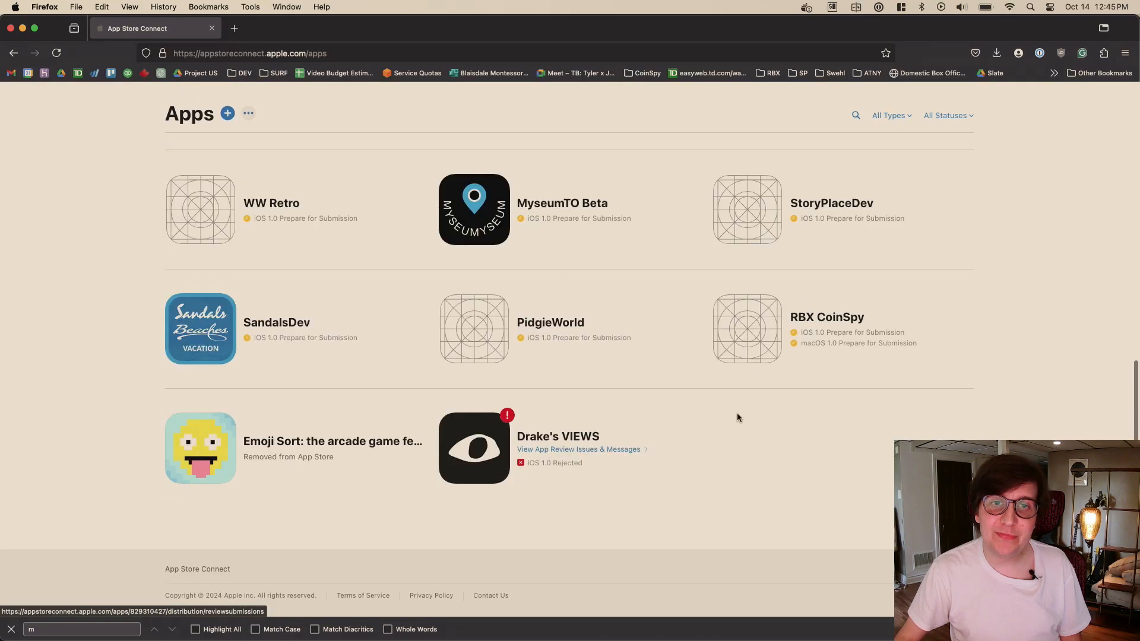
scroll(725, 429, up, 10)
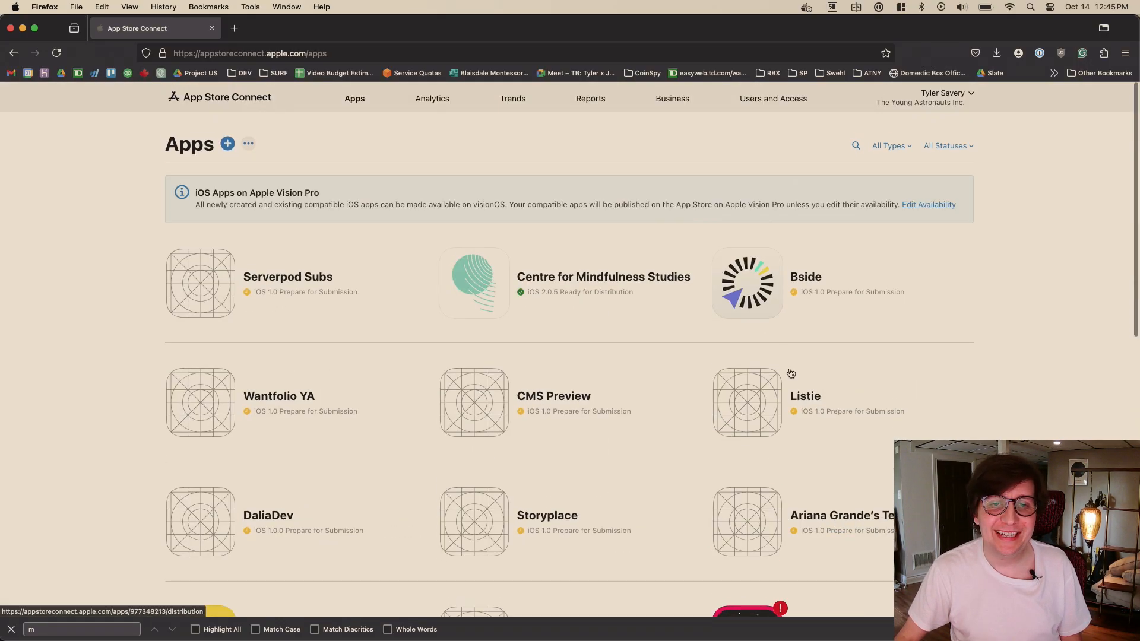
scroll(795, 377, down, 4)
scroll(574, 265, up, 1)
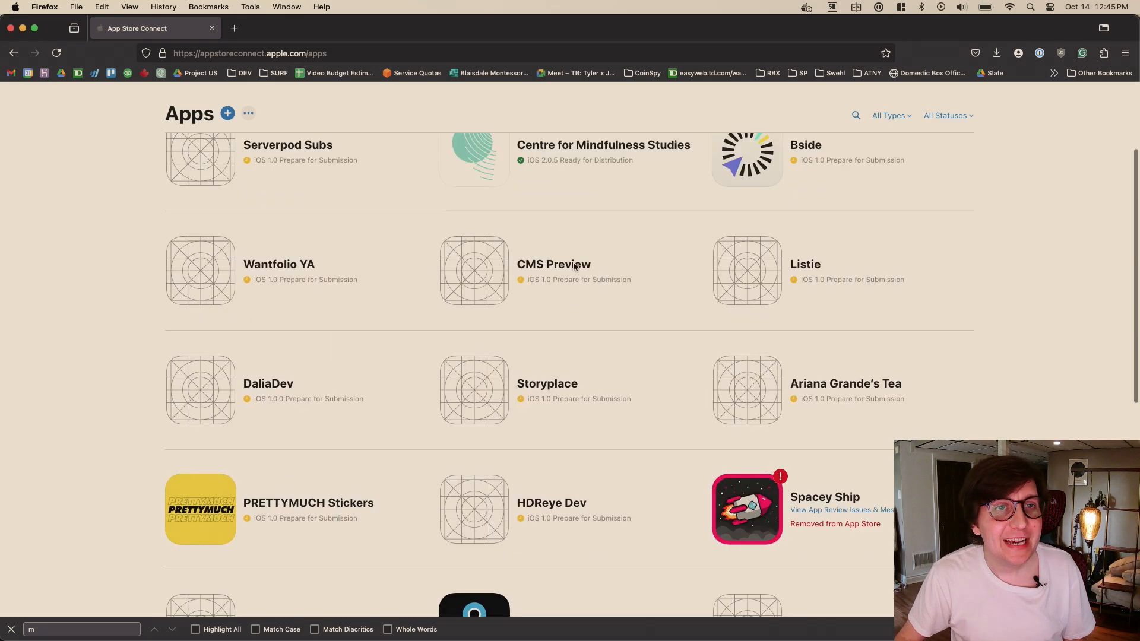
scroll(574, 266, up, 3)
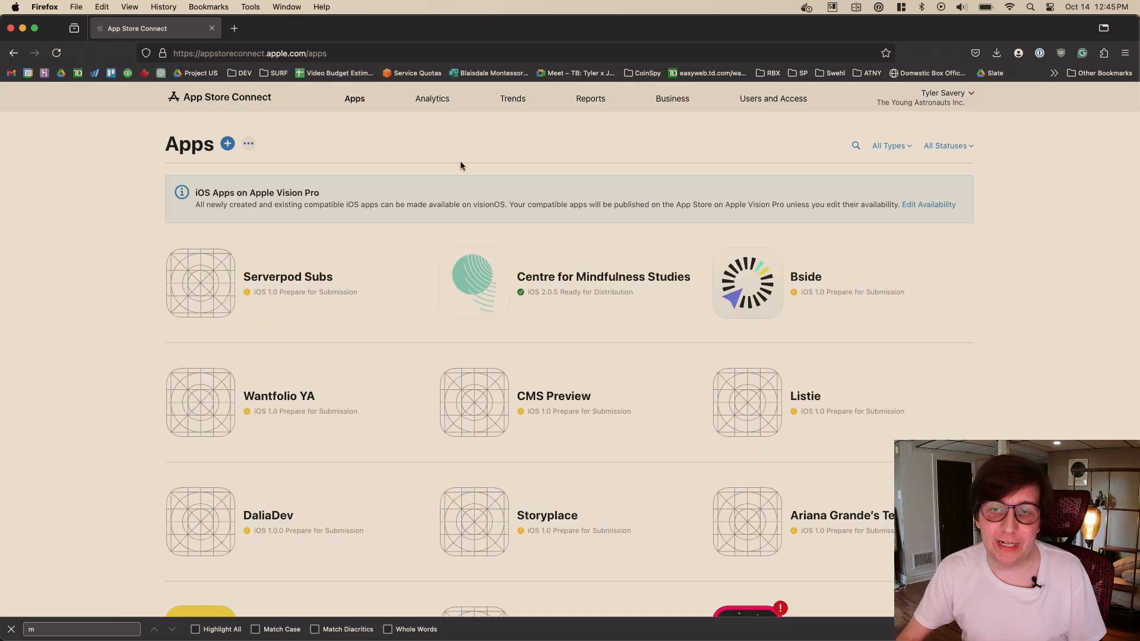
scroll(621, 313, down, 8)
scroll(412, 298, up, 8)
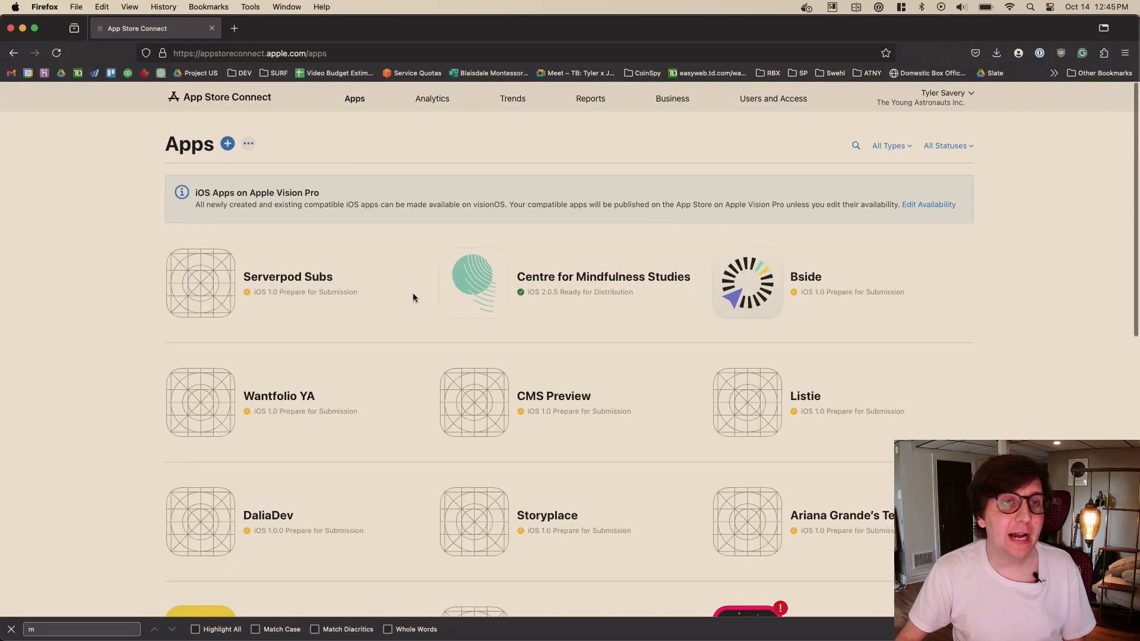
- Start a new app record in App Store Connect with iOS as its platform
click(228, 146)
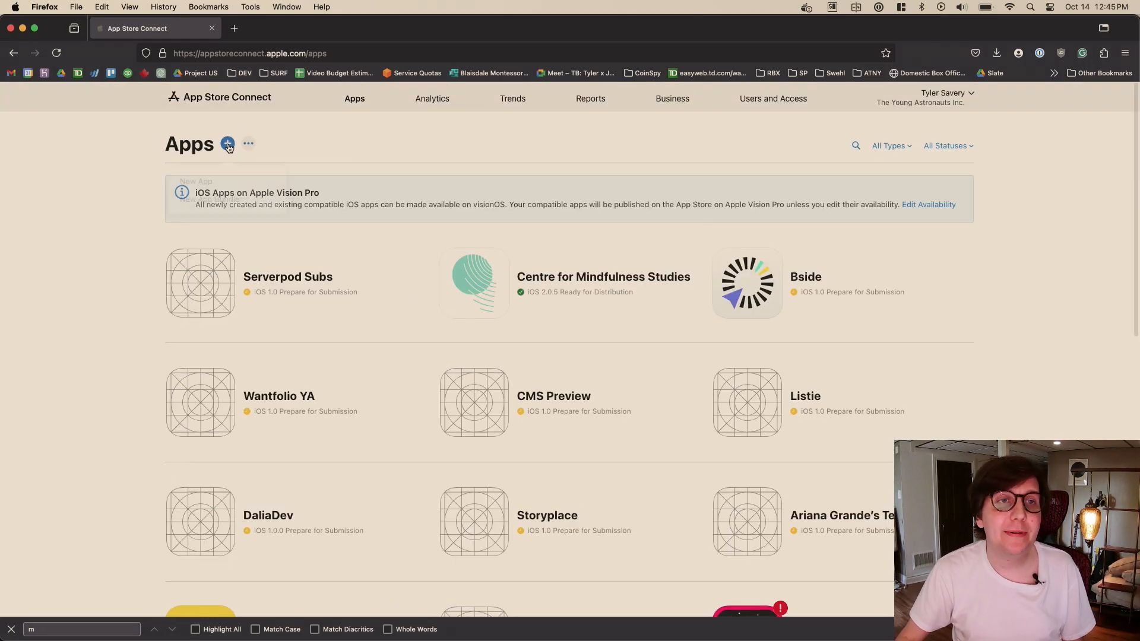
click(216, 182)
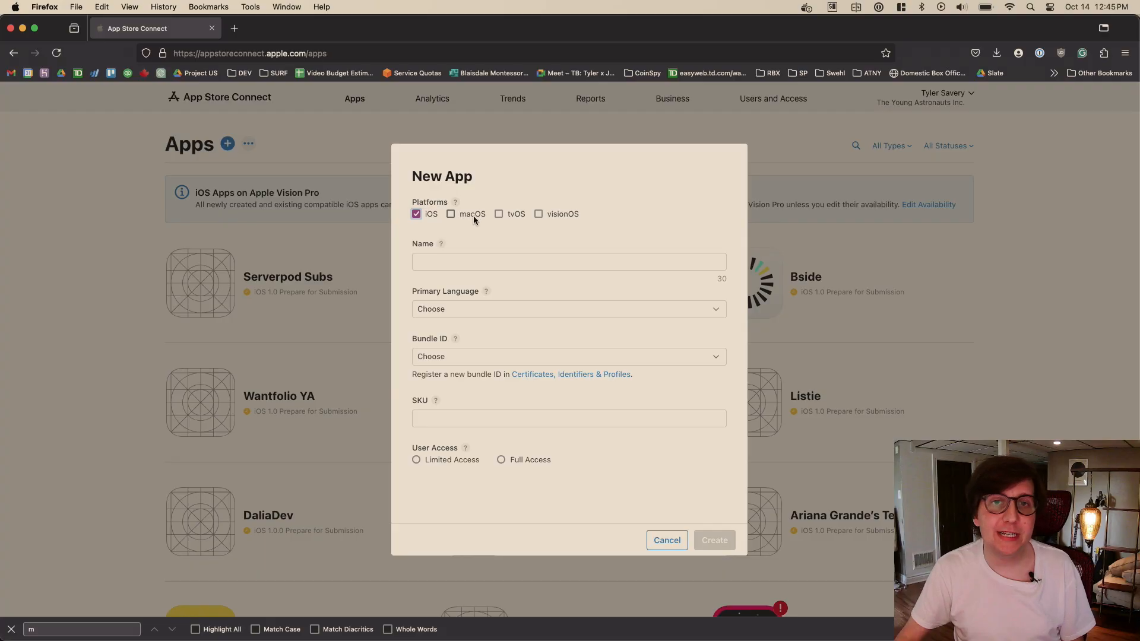
click(523, 266)
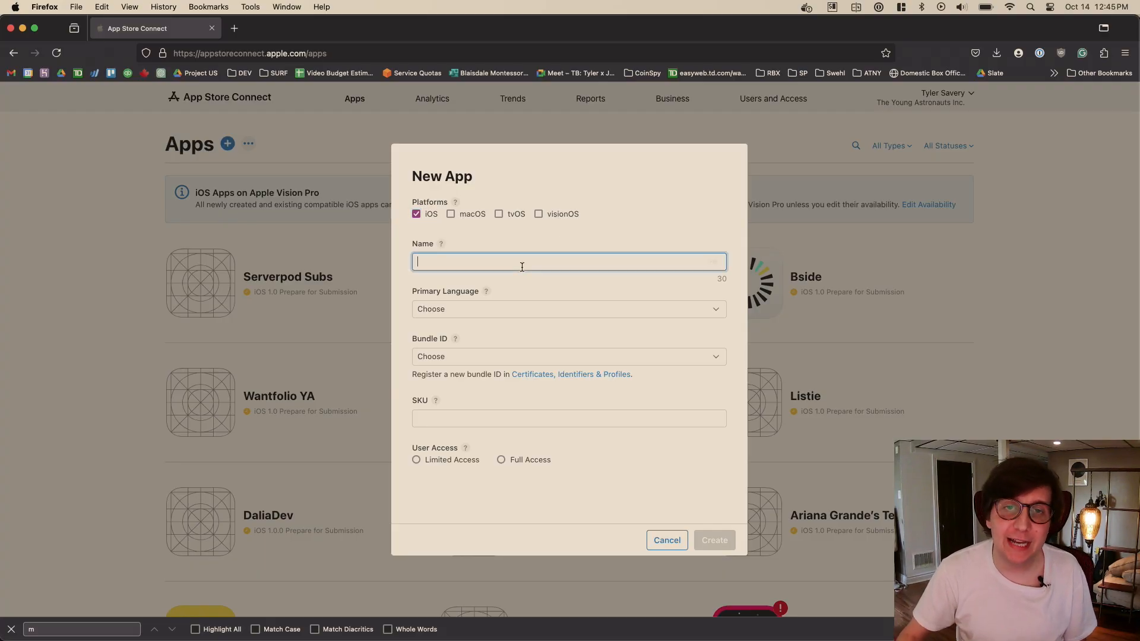
click(593, 237)
click(567, 260)
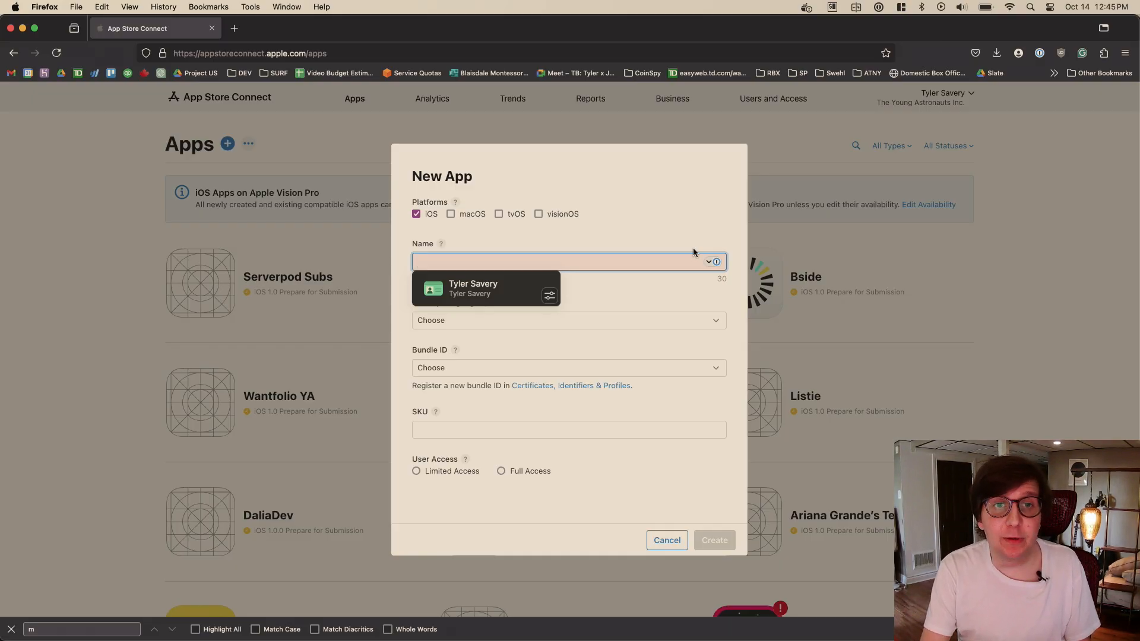
text(Openmic)
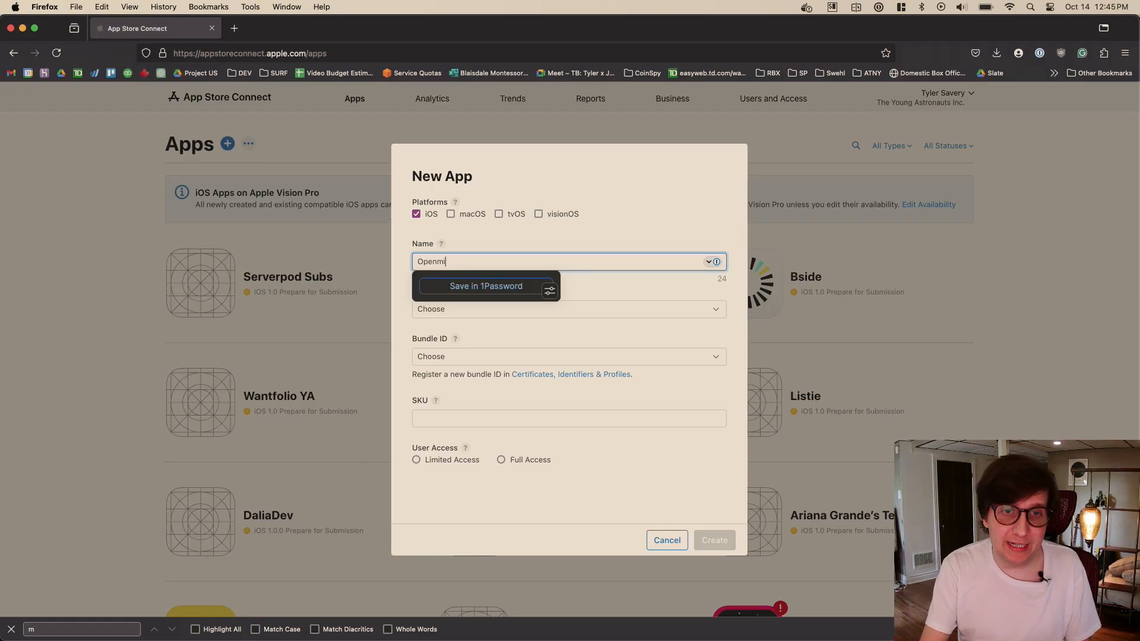
key(BackSpace)
key(BackSpace)
key(BackSpace)
key(BackSpace)
key(BackSpace)
key(BackSpace)
key(BackSpace)
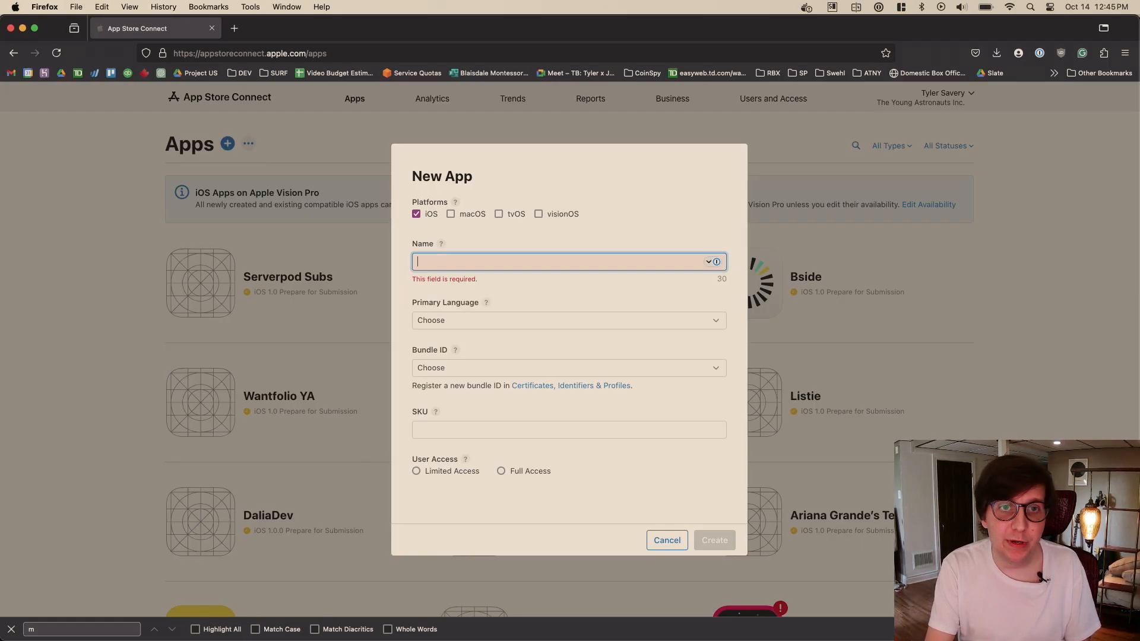
- Name the new app "The Open Mic App" and set its primary language to English (U.S.)
text(The Open Mic App)
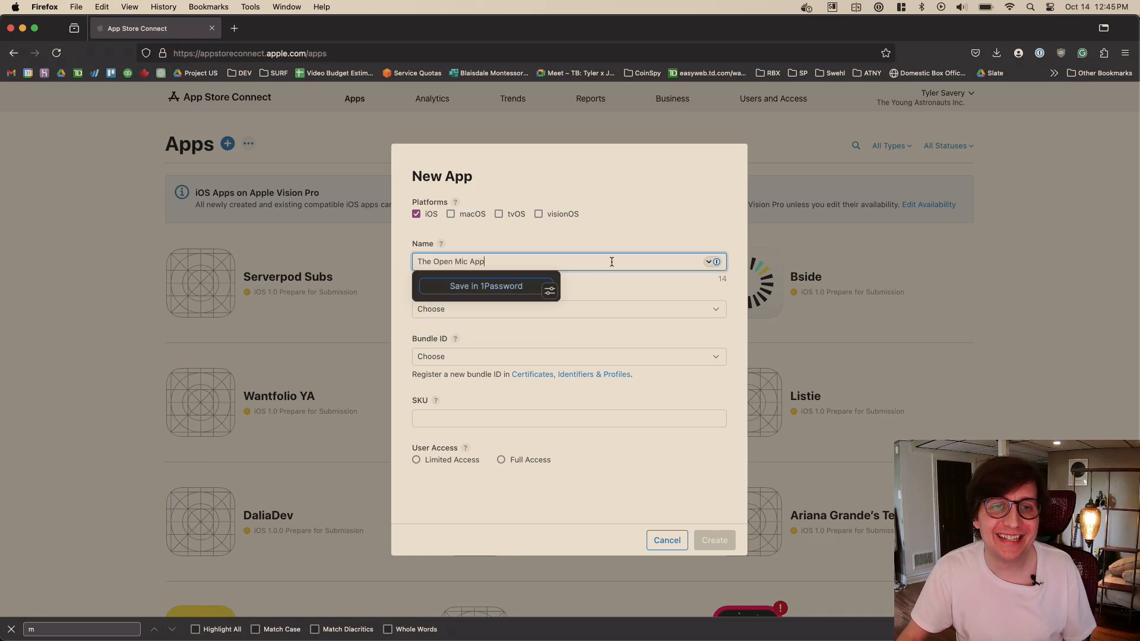
click(649, 238)
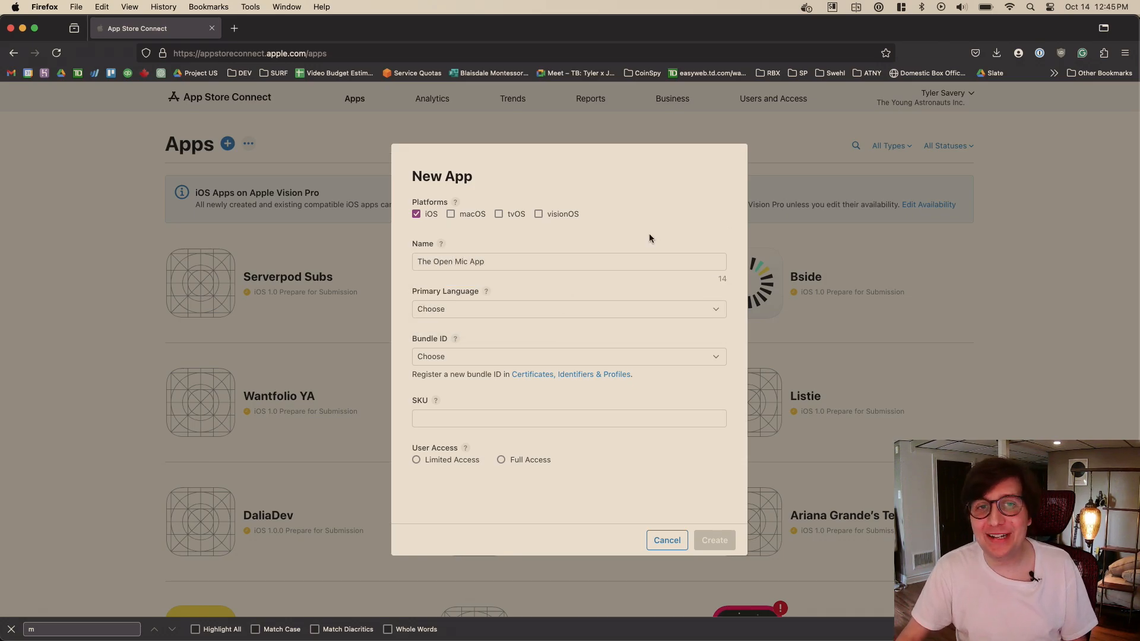
click(482, 309)
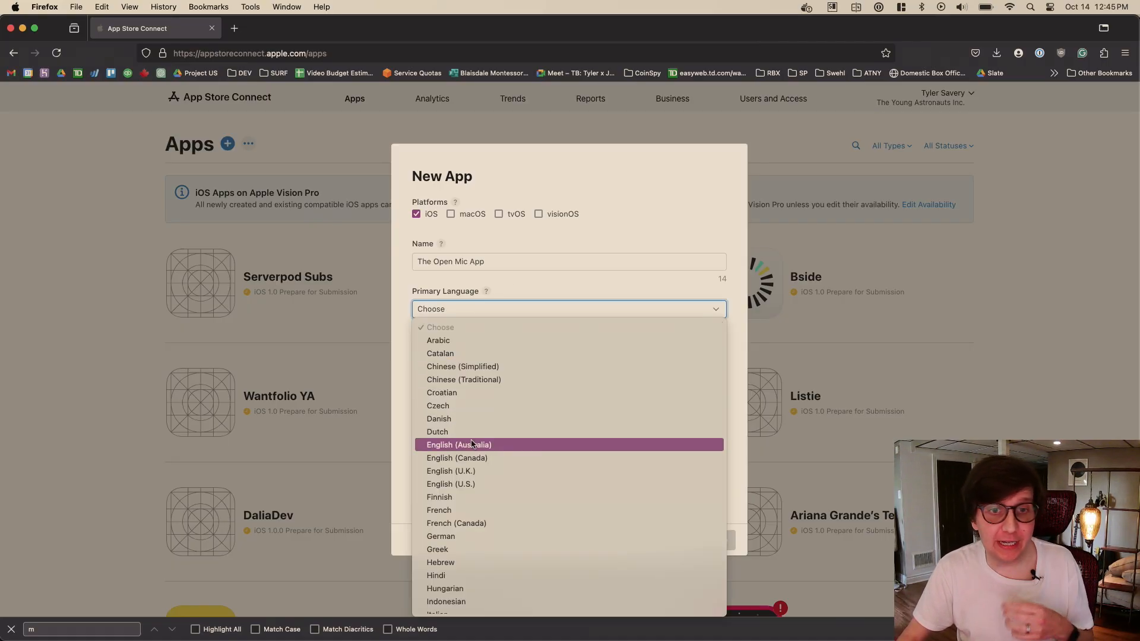
click(473, 485)
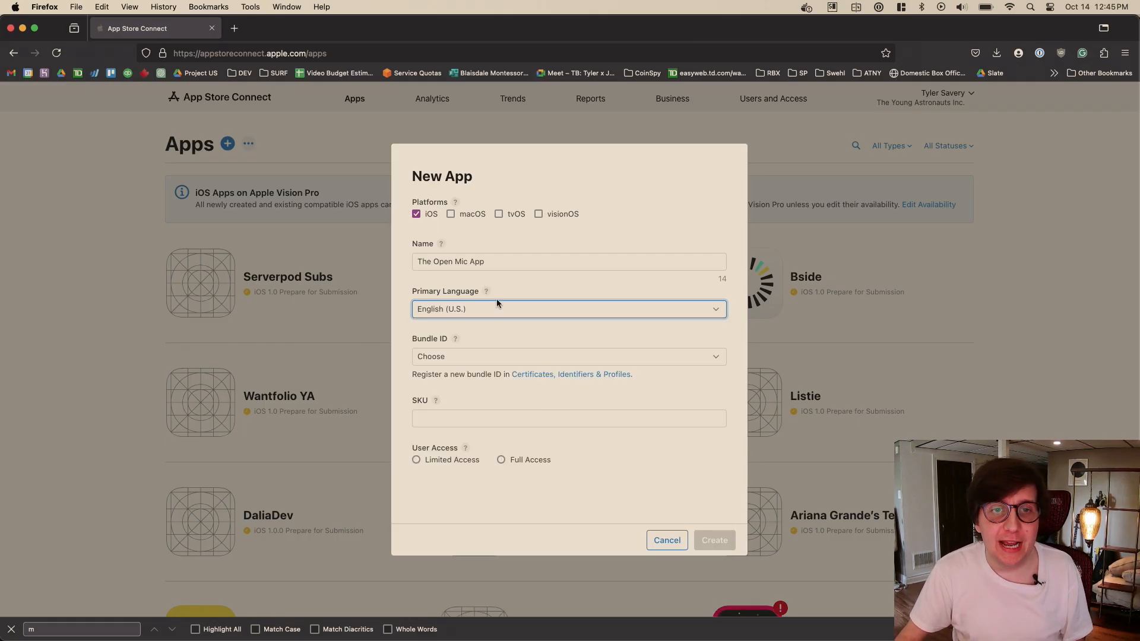
- Examine the registered bundle IDs offered for the new app without choosing one
click(469, 356)
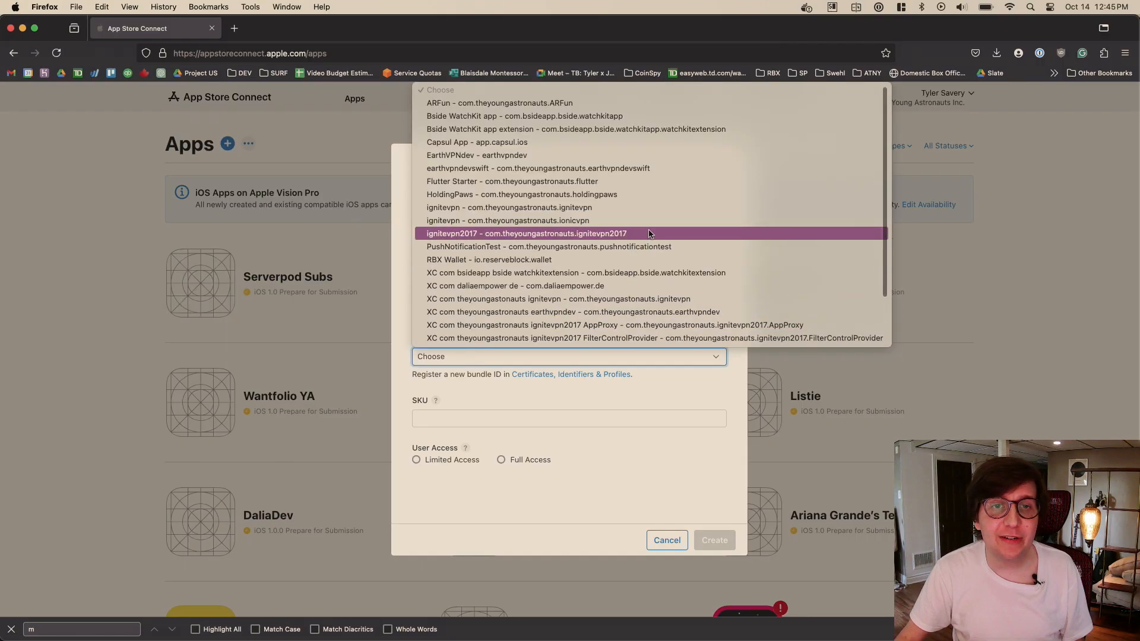
scroll(641, 234, down, 3)
scroll(633, 308, up, 2)
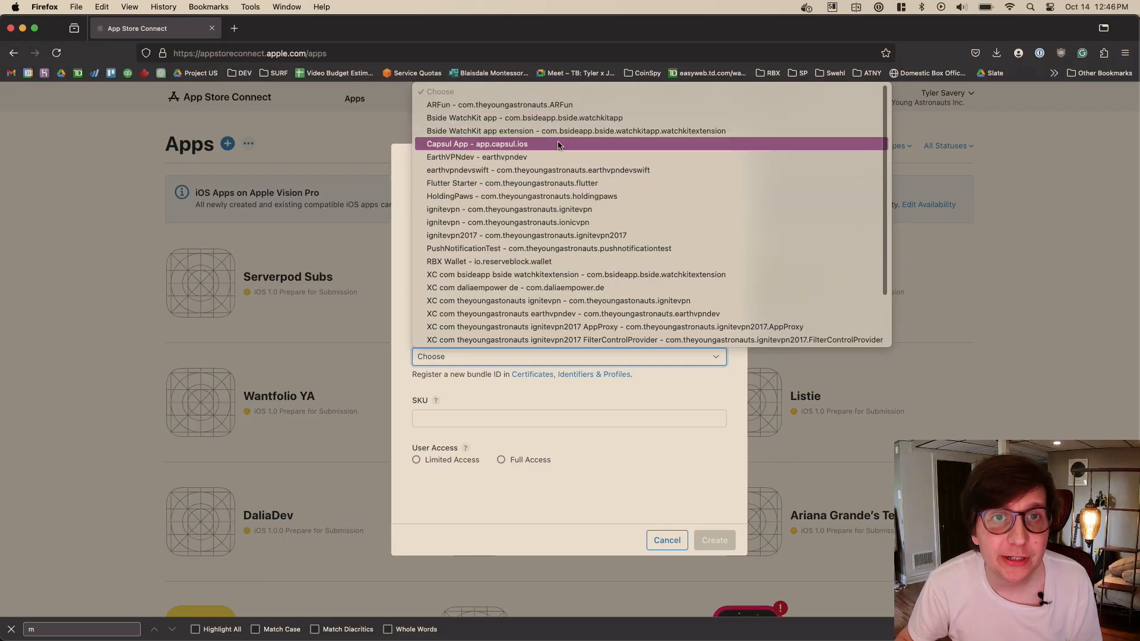
scroll(559, 146, down, 2)
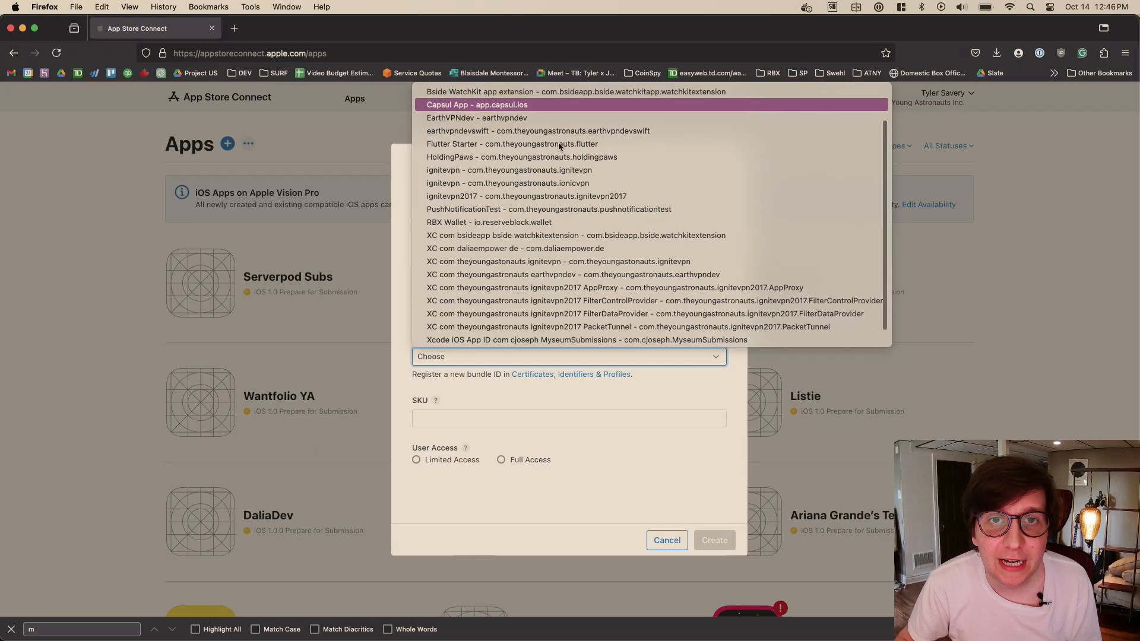
scroll(597, 226, up, 2)
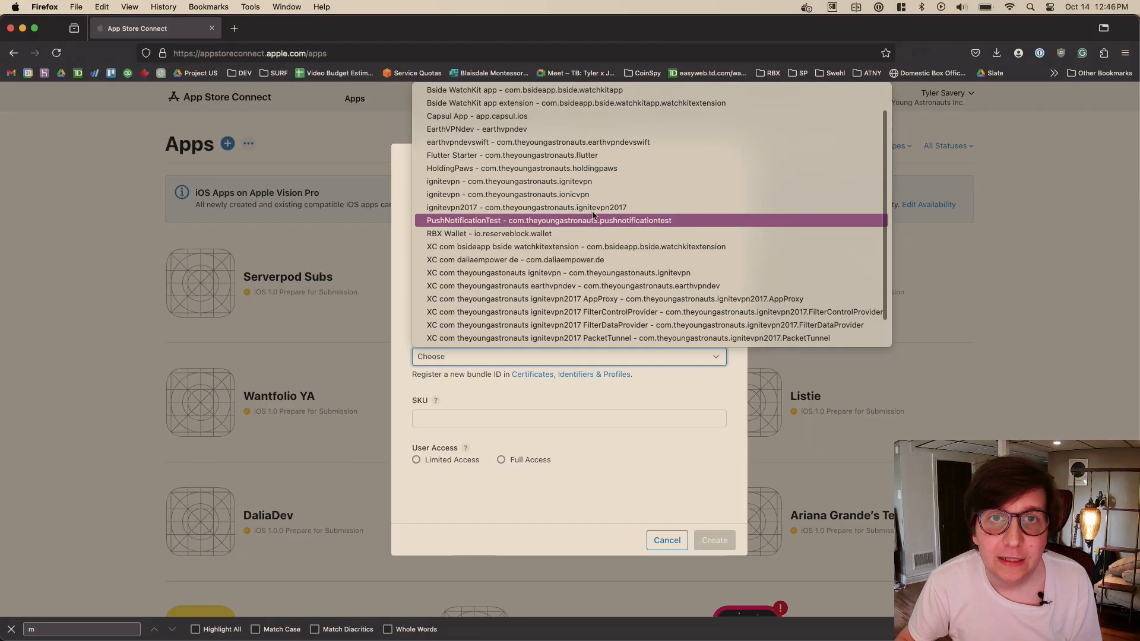
scroll(597, 136, up, 1)
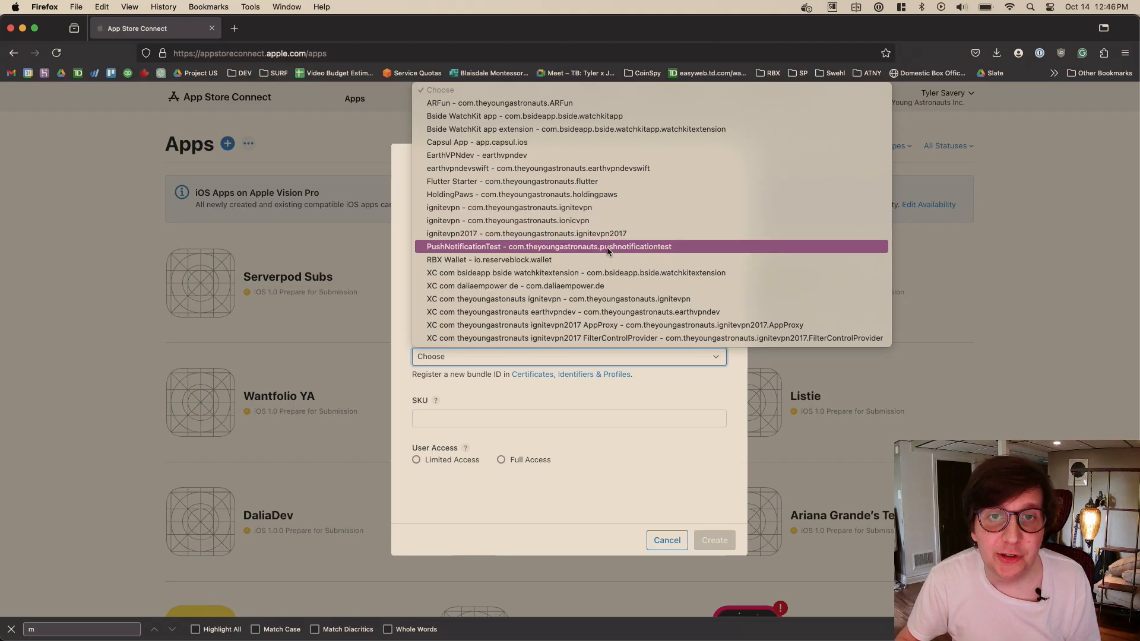
click(635, 393)
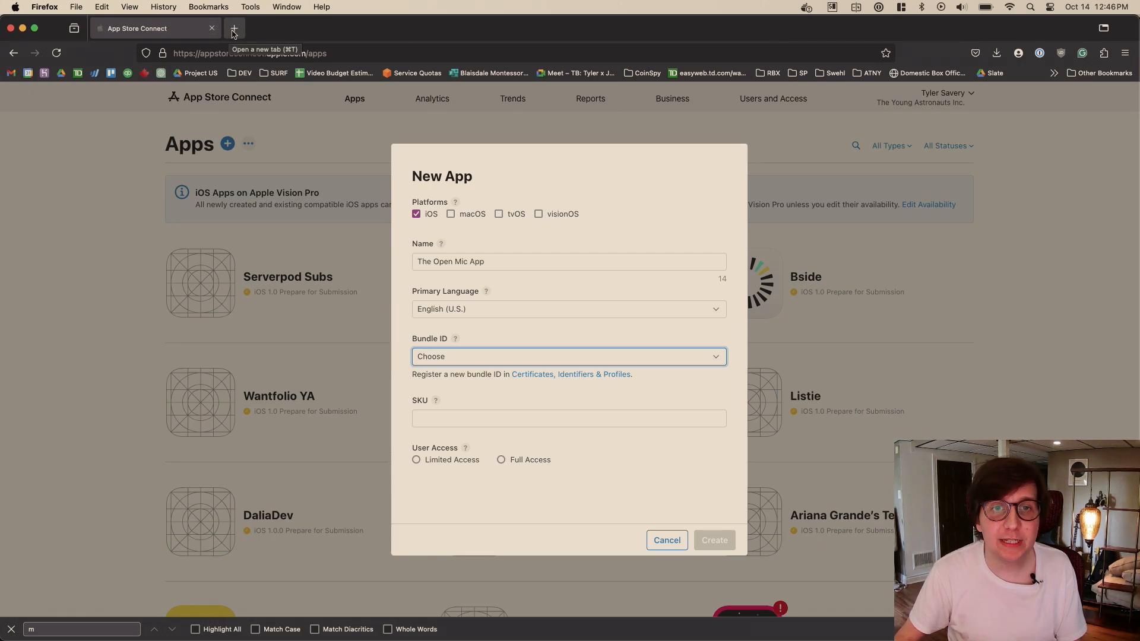
click(504, 356)
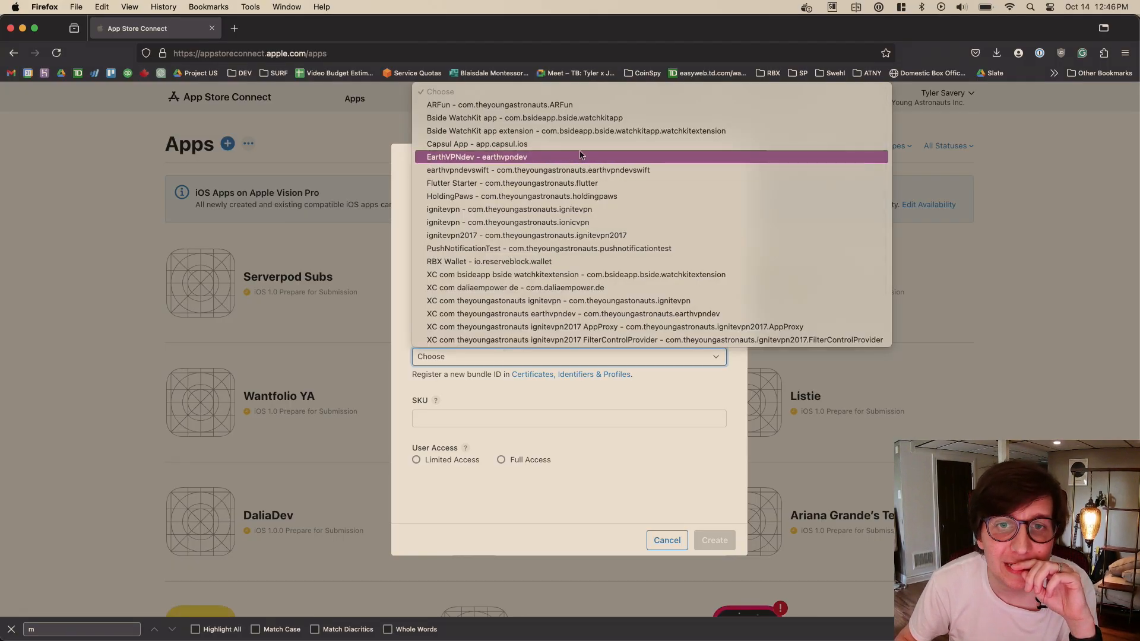
scroll(581, 156, down, 2)
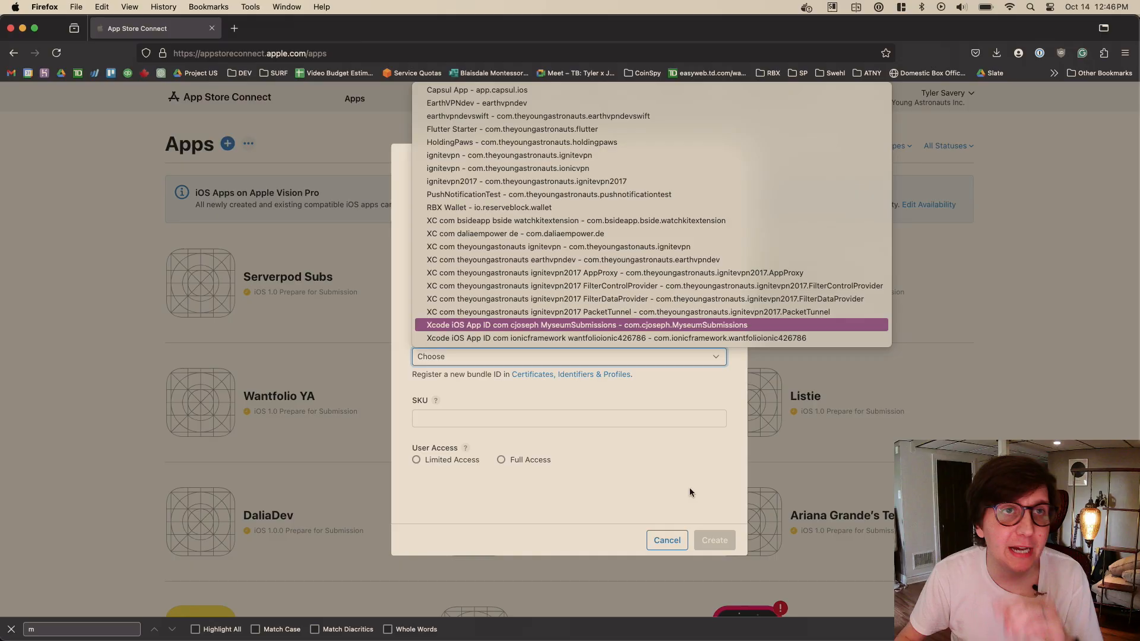
click(658, 466)
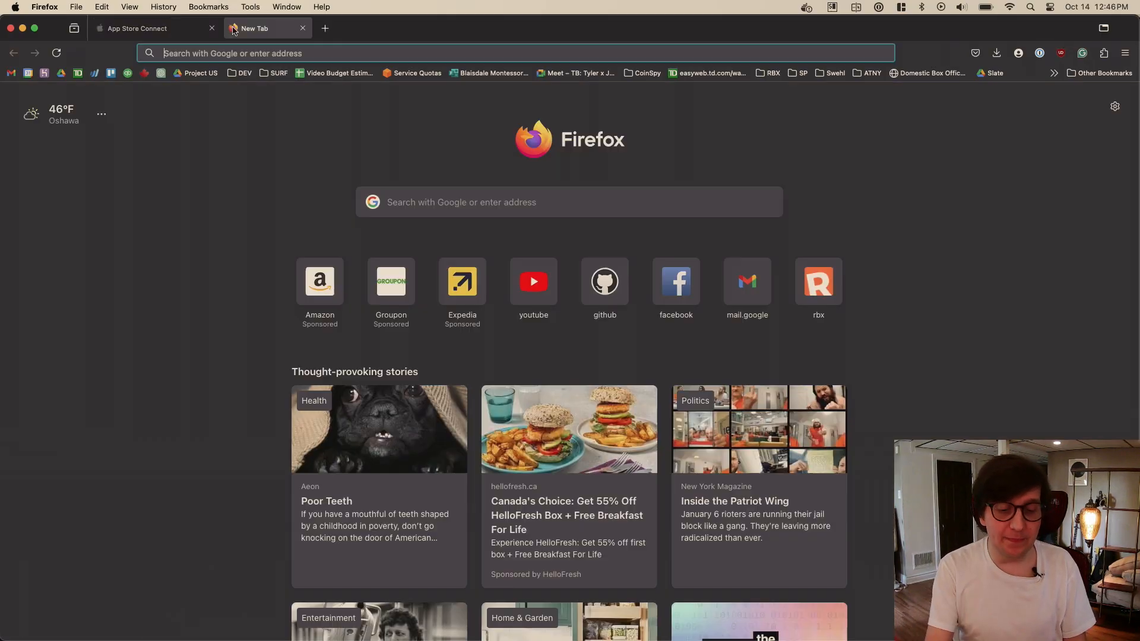
- Open the Apple Developer site, developer.apple.com, in a new browser tab
click(234, 28)
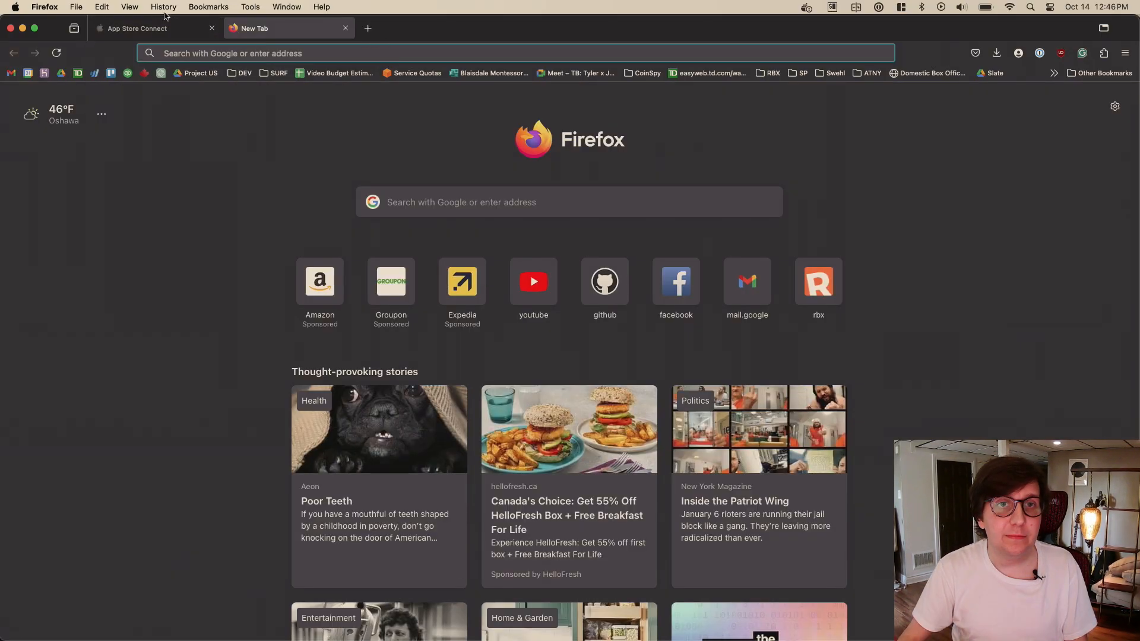
click(191, 35)
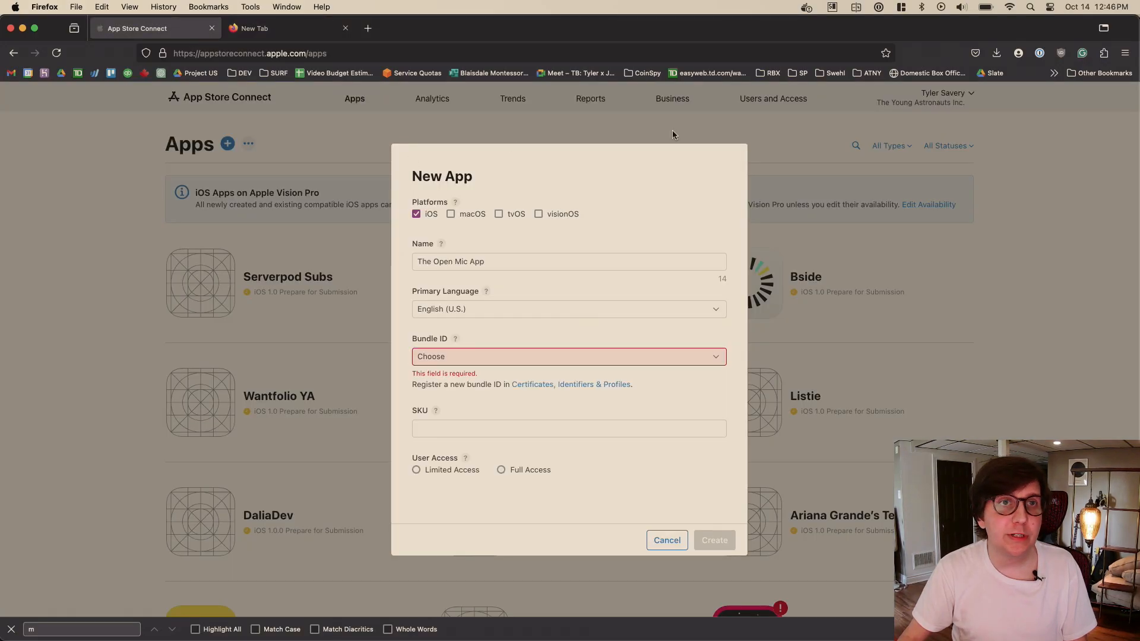
click(285, 28)
text(developer.apple.com/)
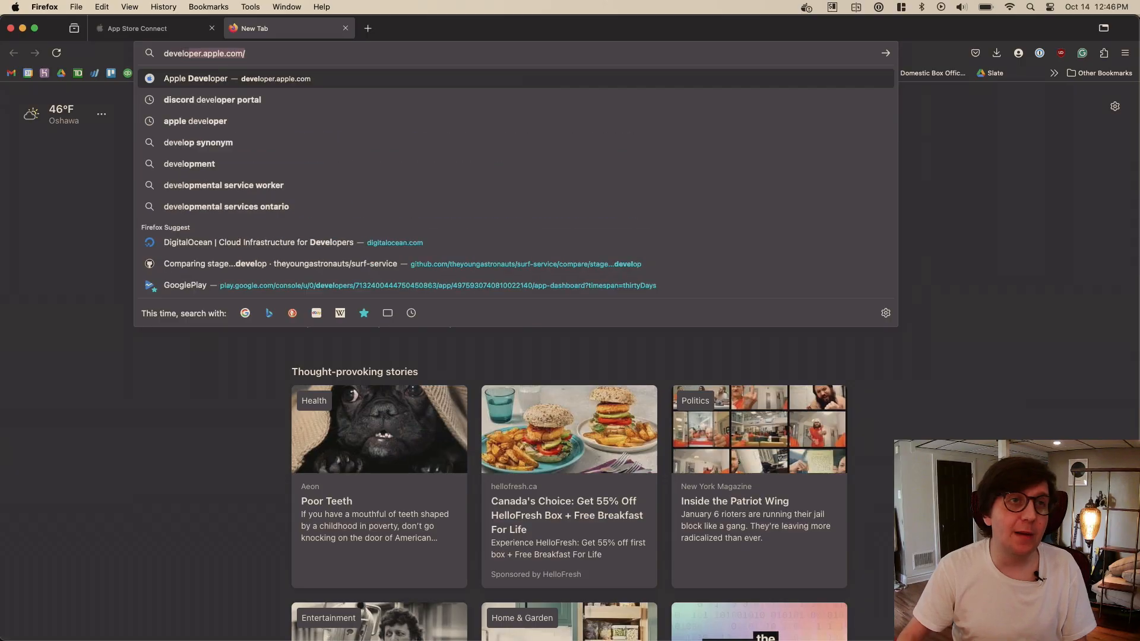
key(Return)
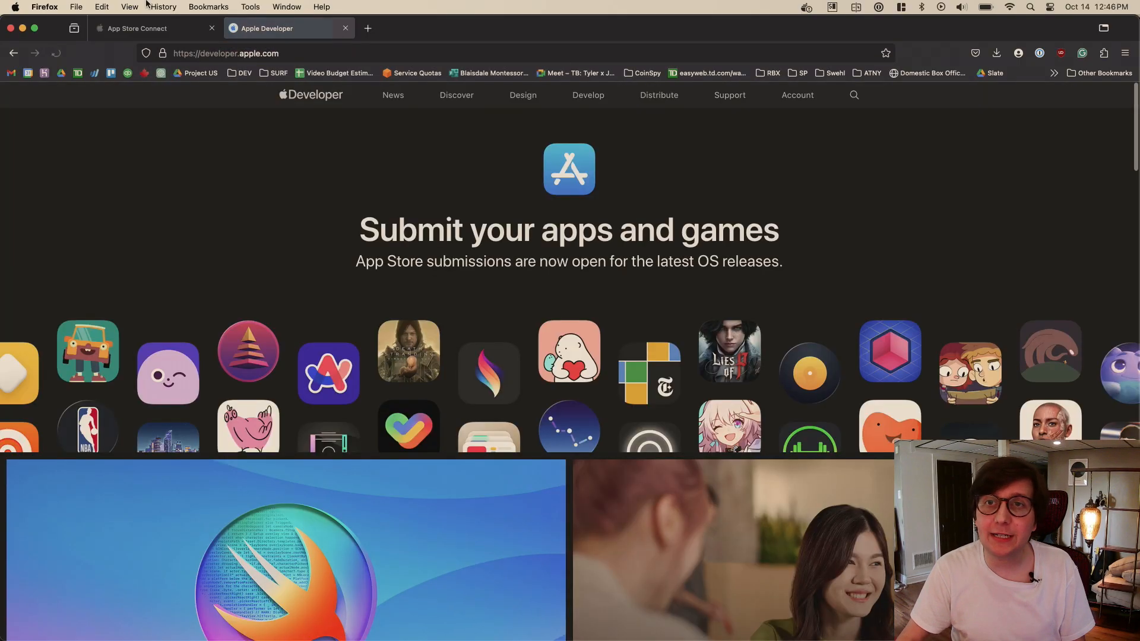
- Go to the developer account page and switch the active team to The Young Astronauts Inc
click(799, 103)
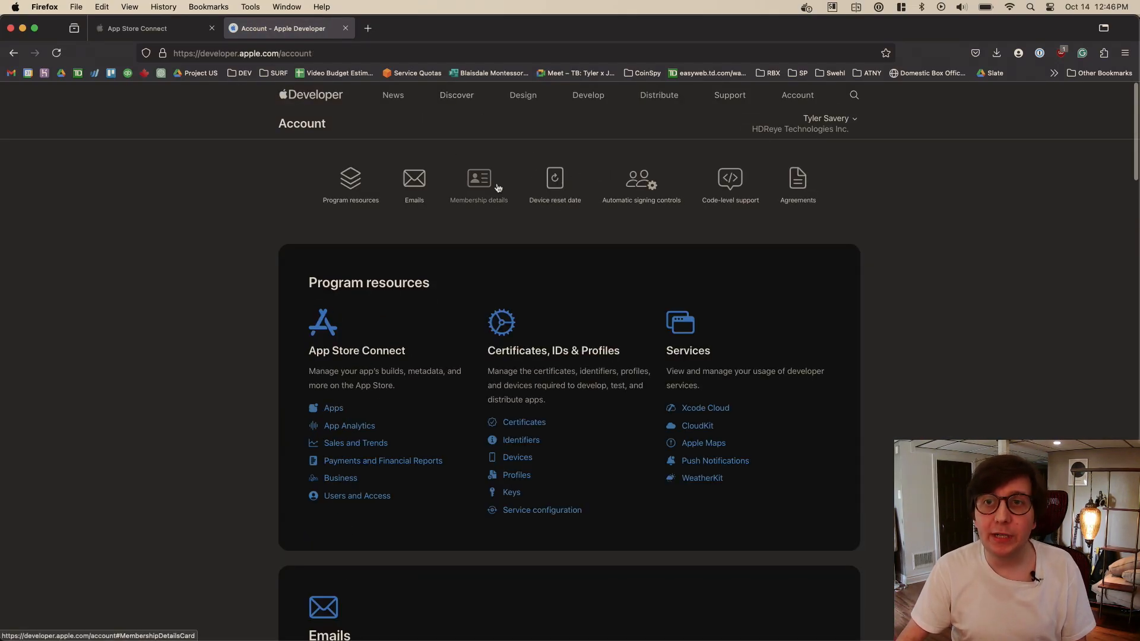
click(806, 127)
click(803, 202)
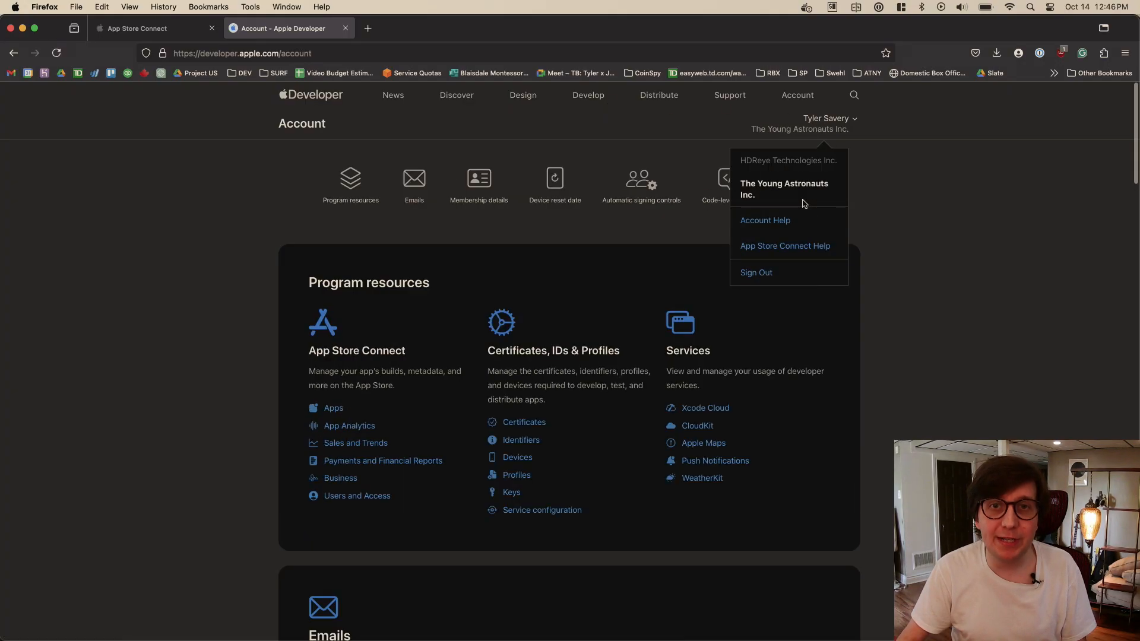
- Open the list of registered identifiers from the Certificates, IDs & Profiles resources on the account page
click(983, 239)
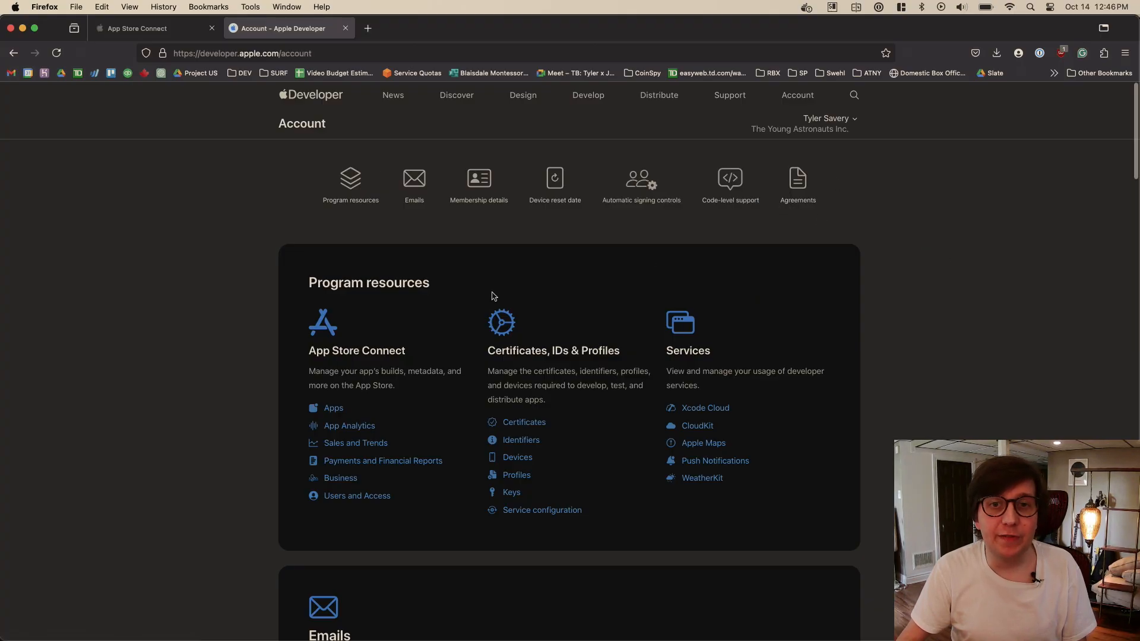
scroll(552, 365, down, 2)
scroll(551, 320, down, 2)
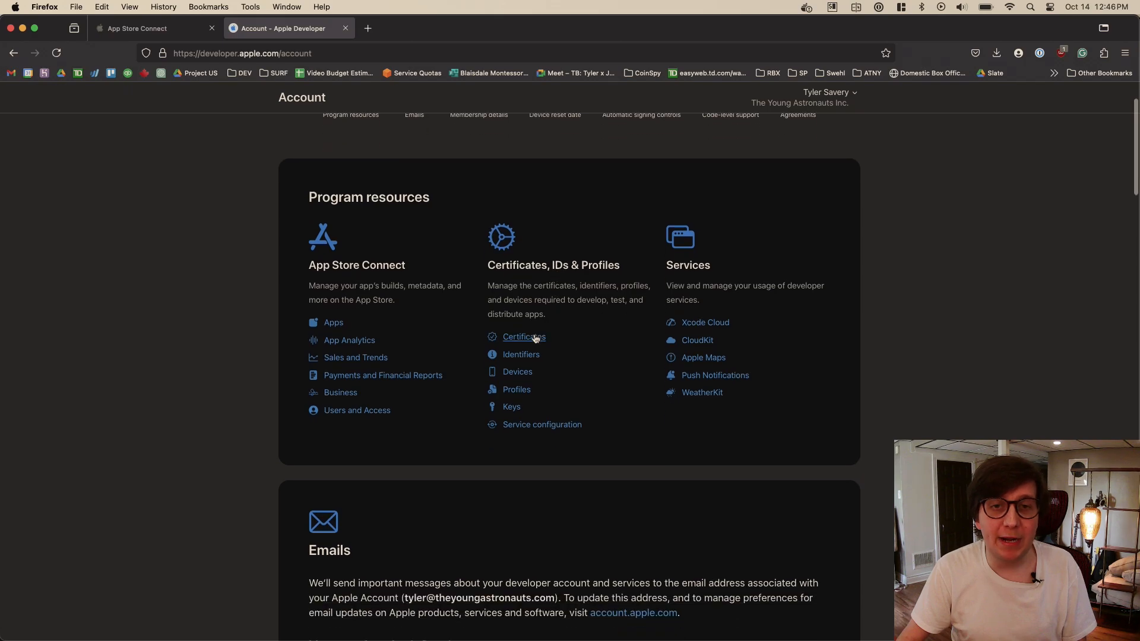
click(528, 354)
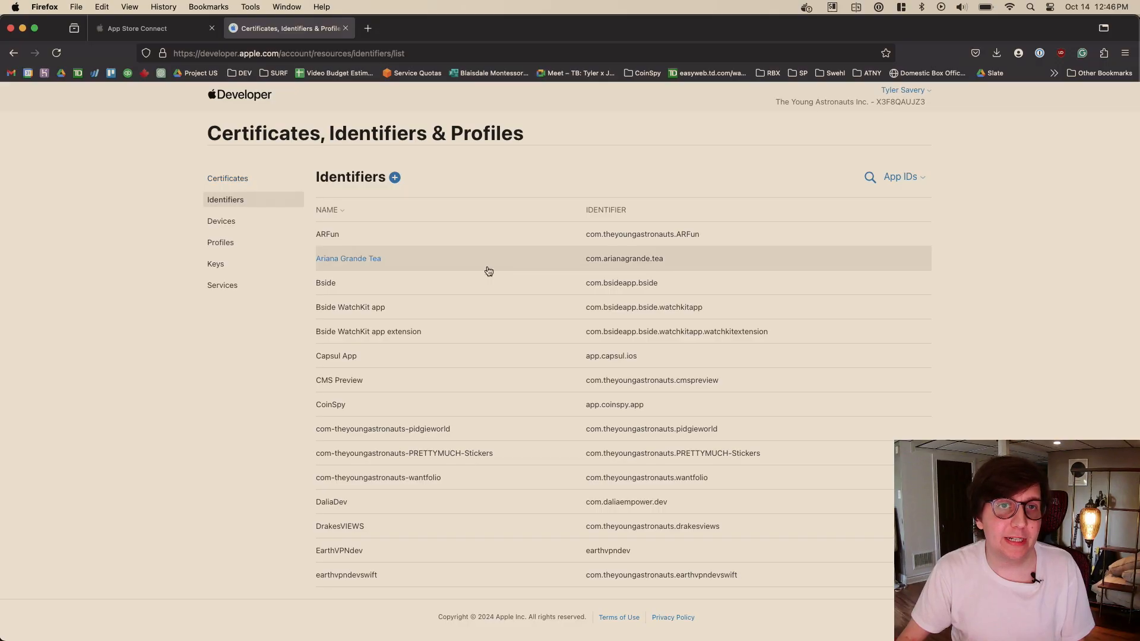
- Start registering a new identifier of the App IDs kind, with App as its type
click(395, 177)
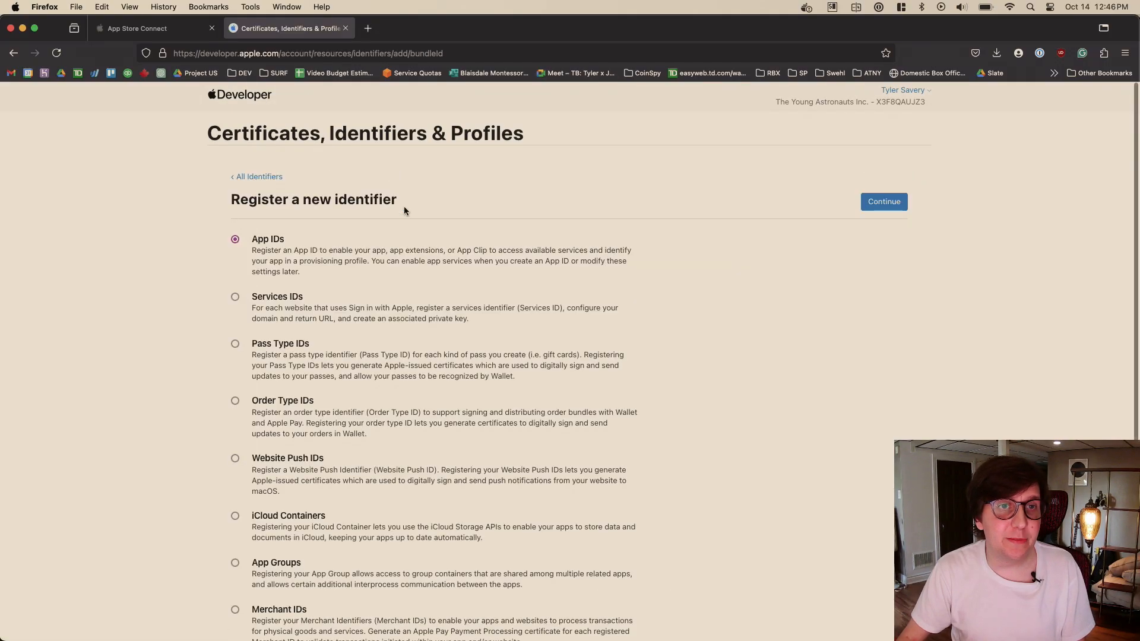
scroll(399, 243, down, 5)
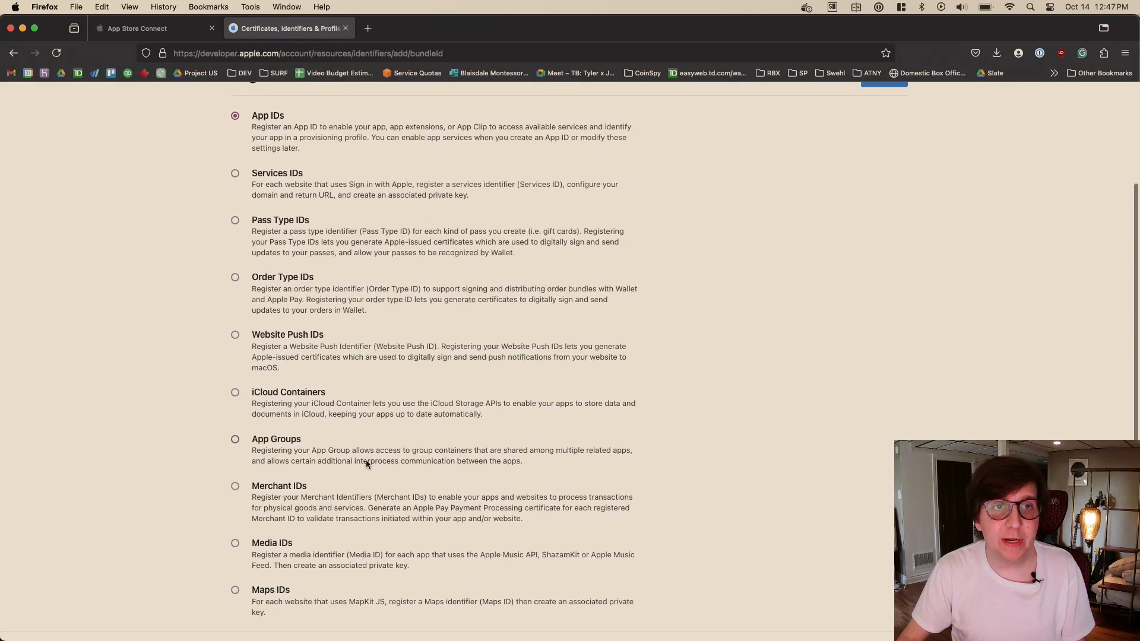
scroll(515, 461, up, 5)
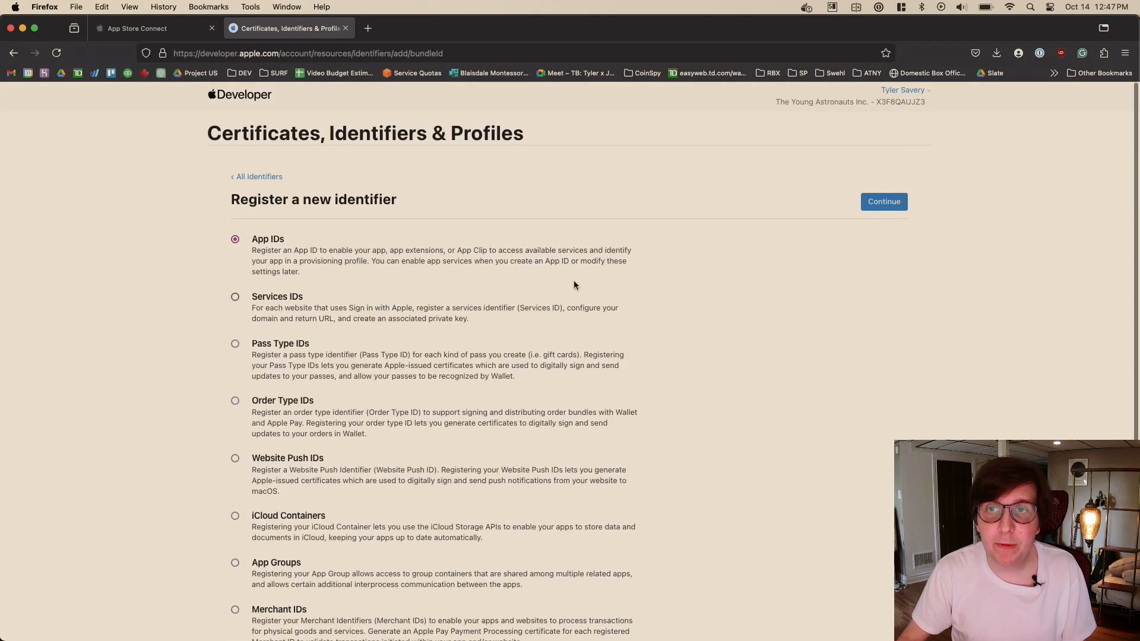
click(872, 209)
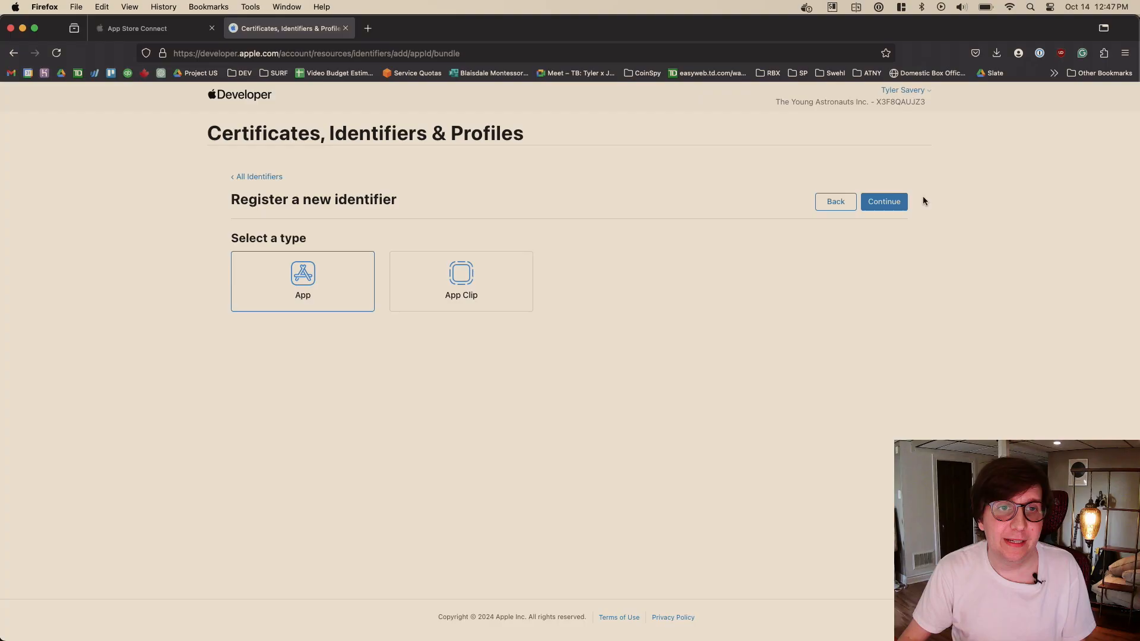
click(884, 202)
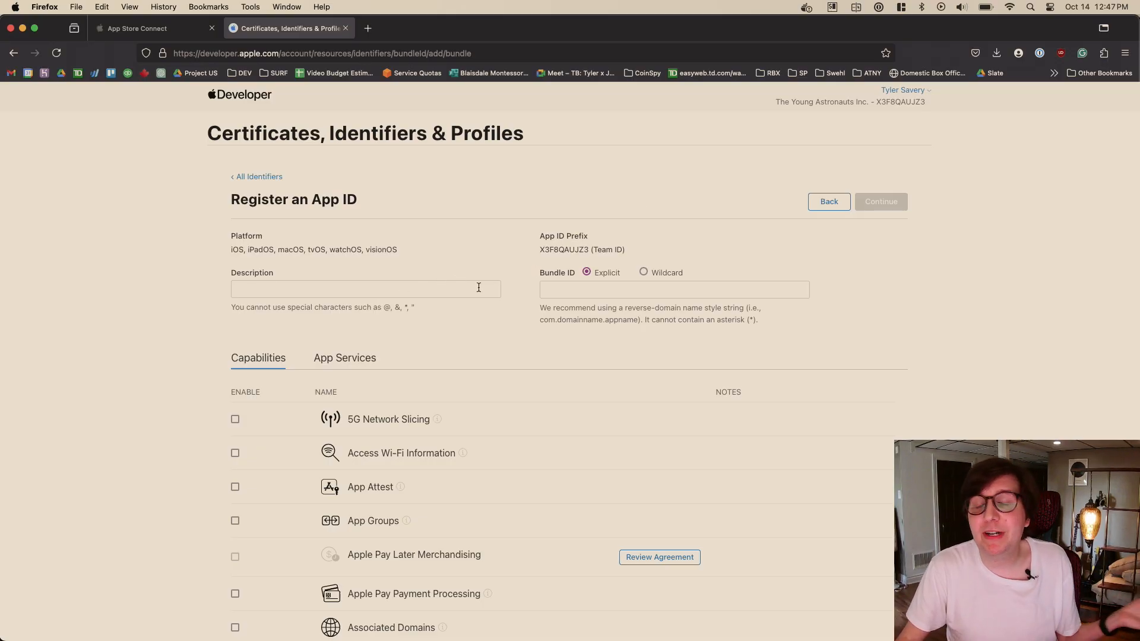
- Enter "Open Mic App" as the description of the new App ID
click(647, 296)
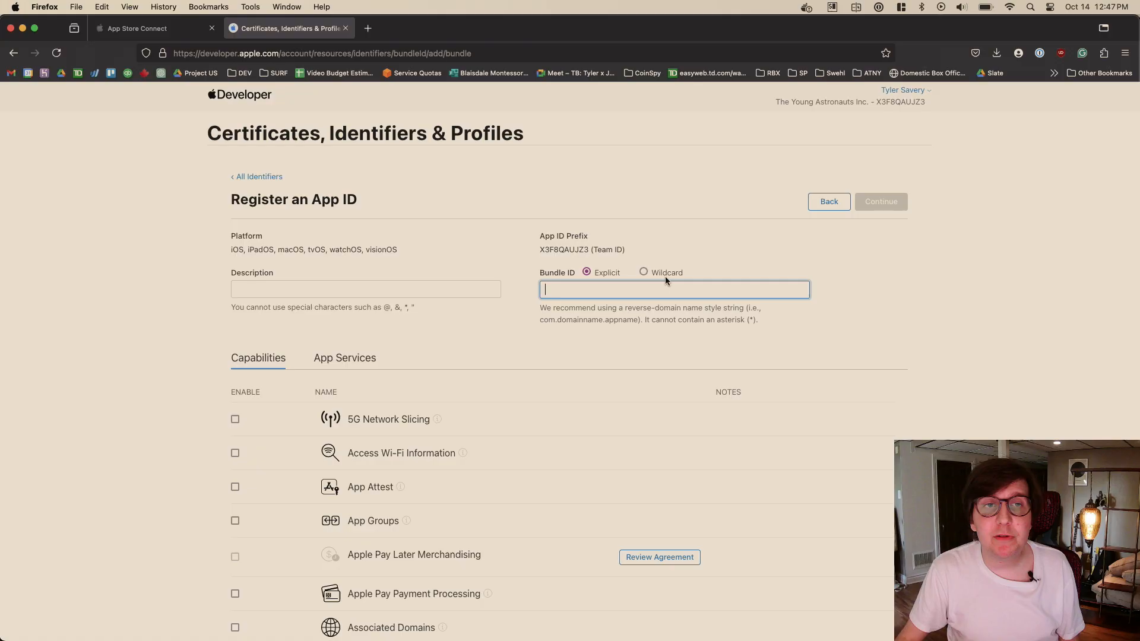
click(407, 284)
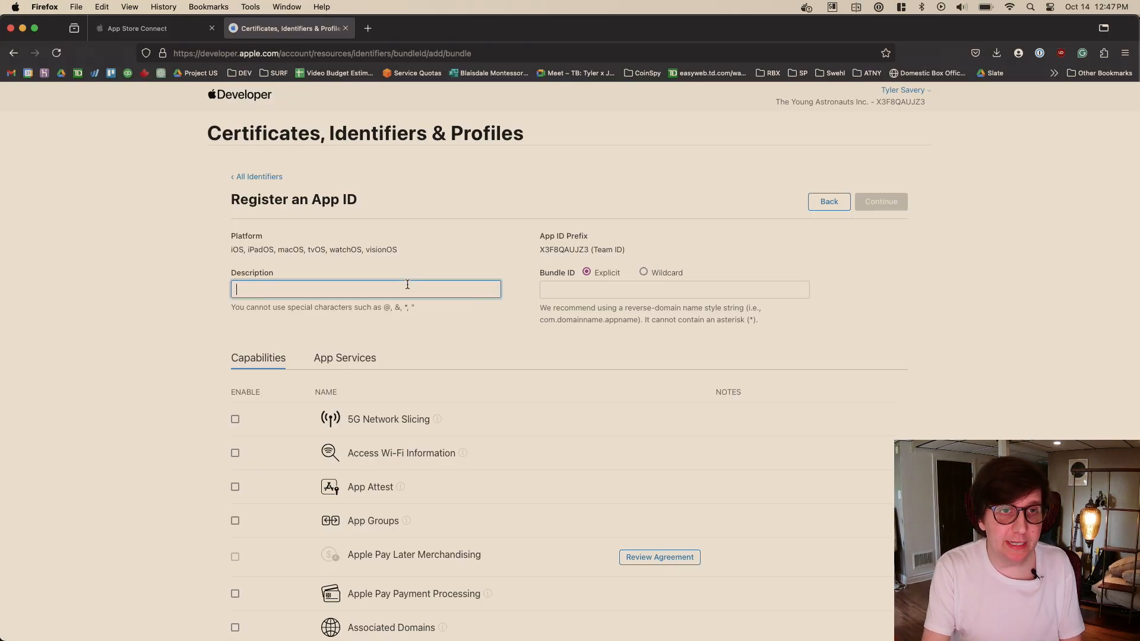
text(Open Mic A)
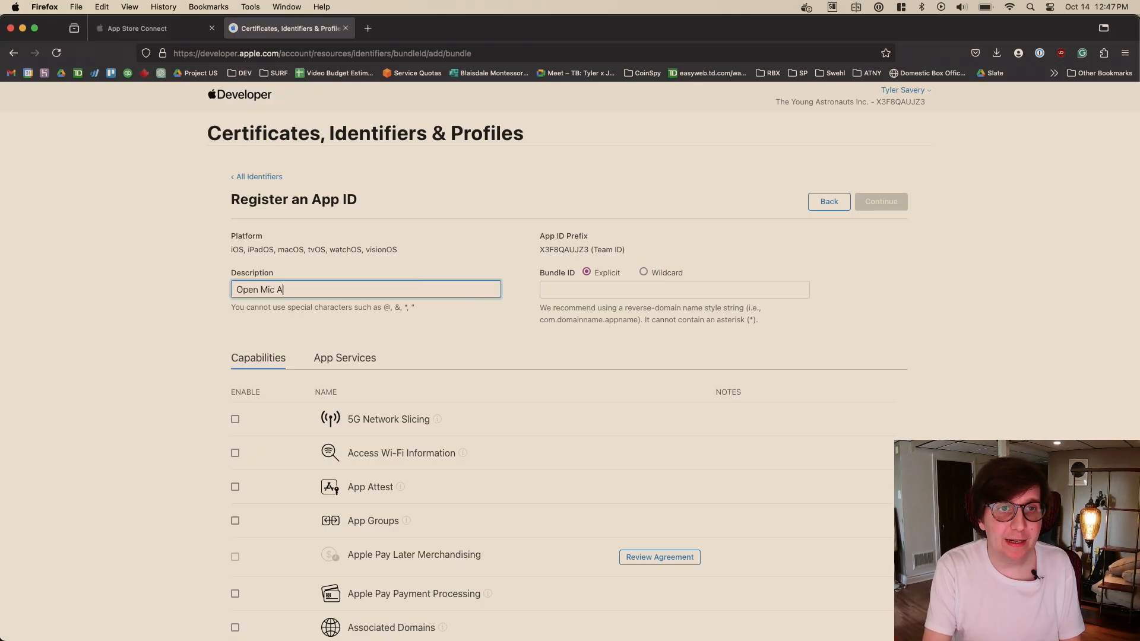
text(Pp)
key(BackSpace)
key(BackSpace)
text(pp)
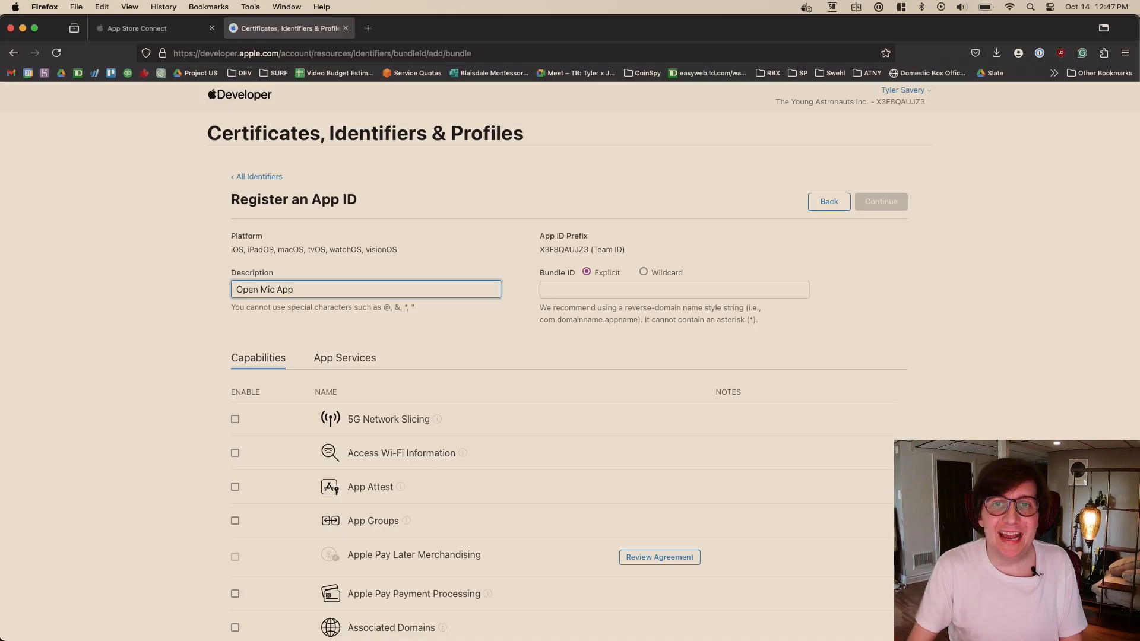
- Enter an explicit bundle ID made of com, the developer's name as the domain, and openmic as the app name
click(585, 285)
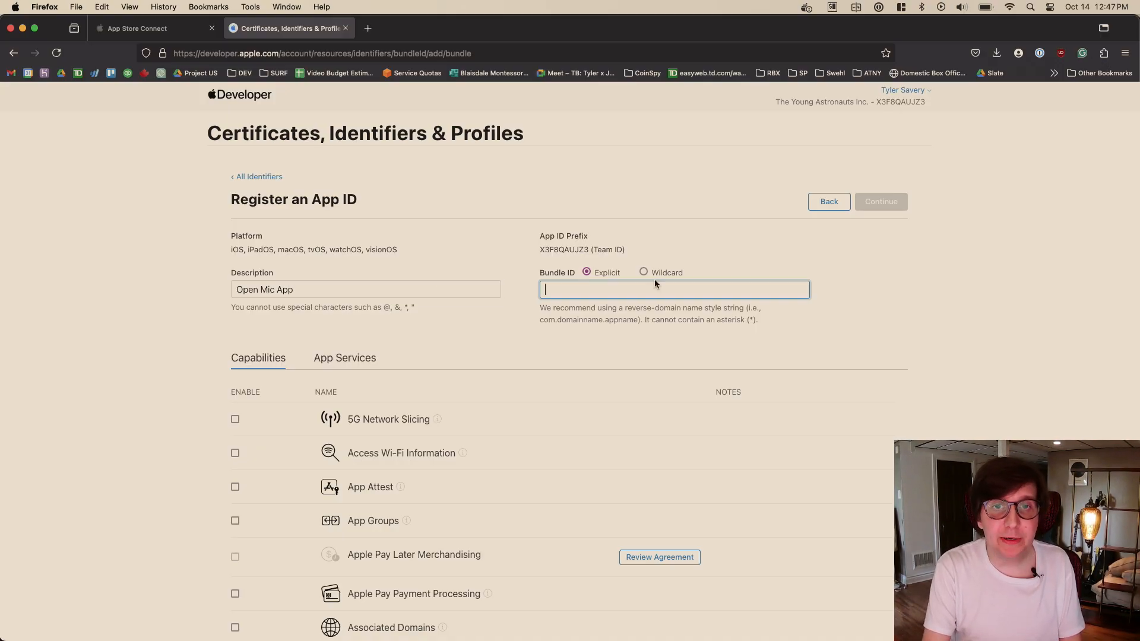
text(com.tyler)
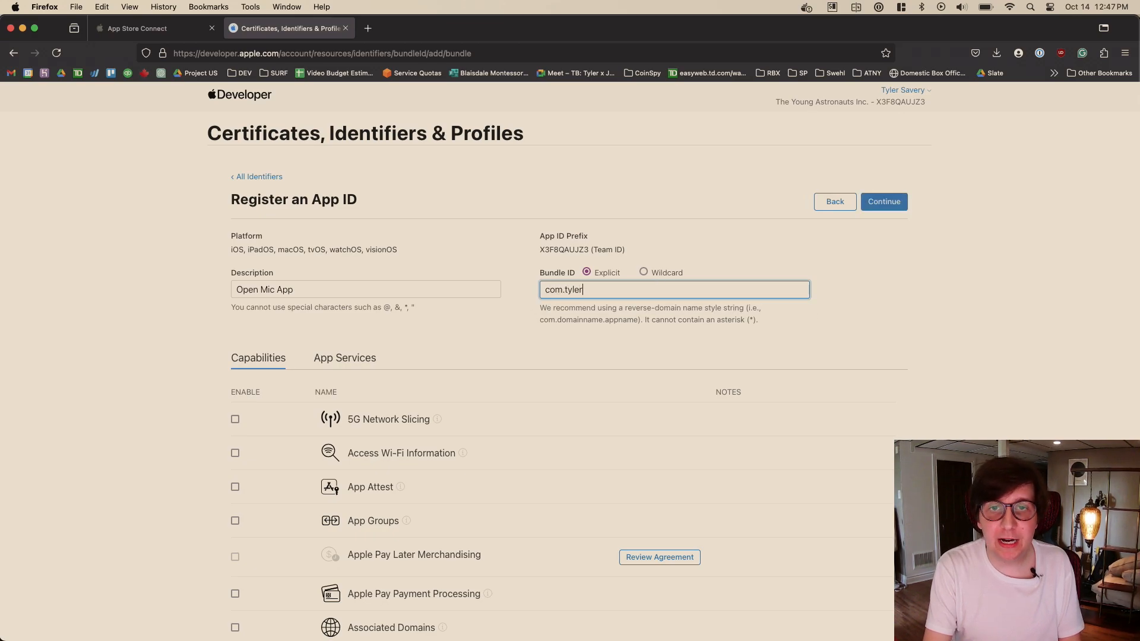
text(savery.openmic)
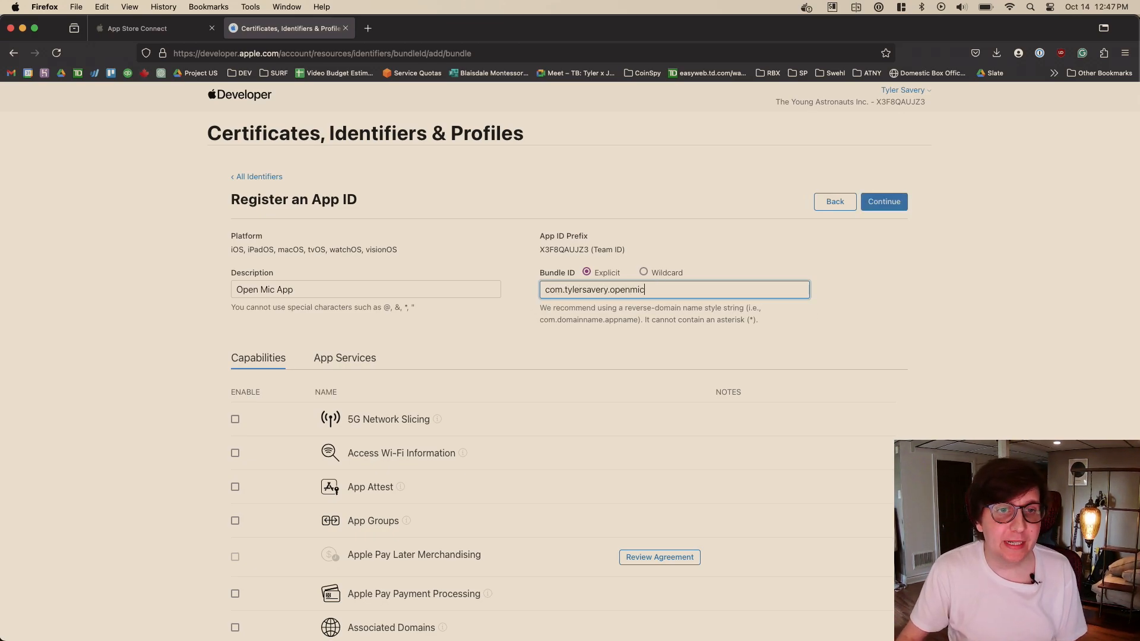
- Find Push Notifications among the App ID's capabilities by searching the page for "push" and enable it
scroll(464, 380, down, 3)
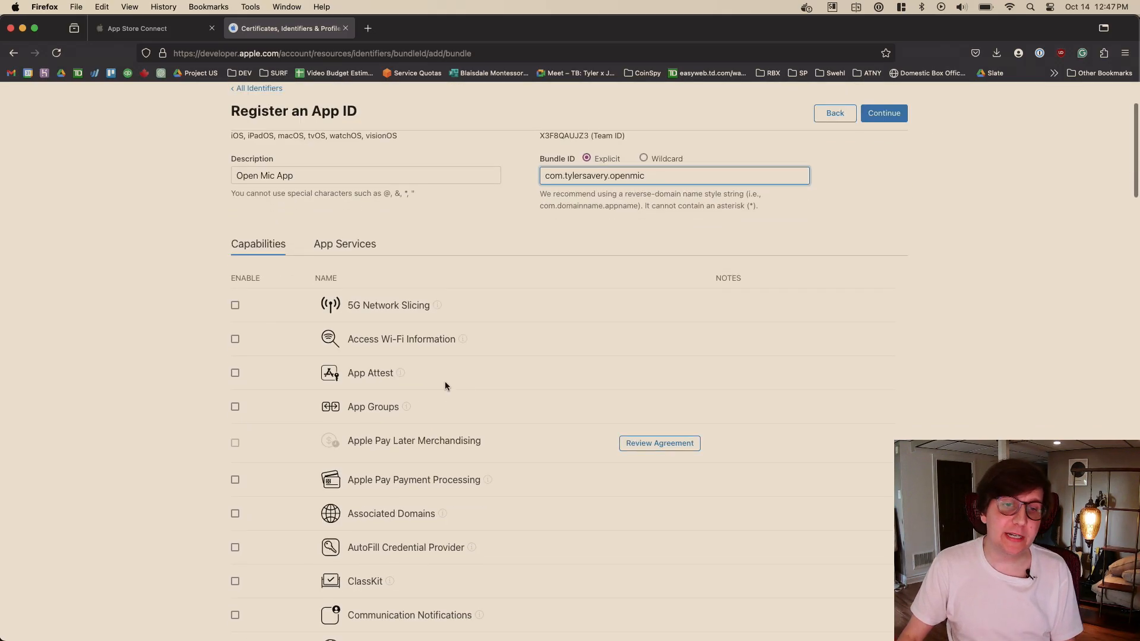
scroll(479, 351, down, 8)
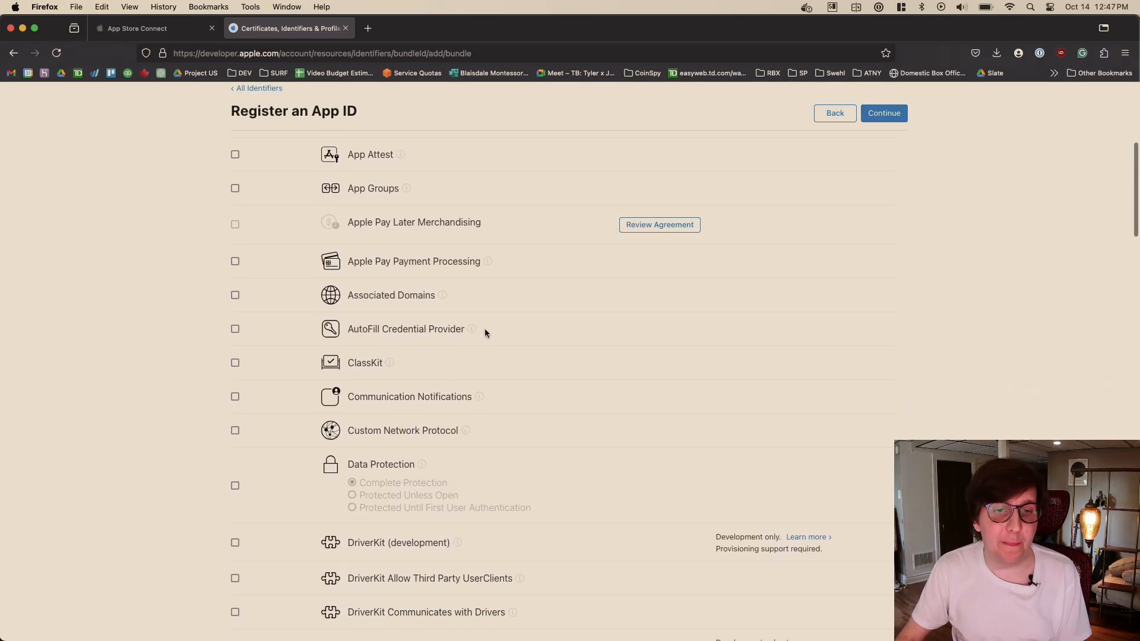
scroll(485, 329, down, 15)
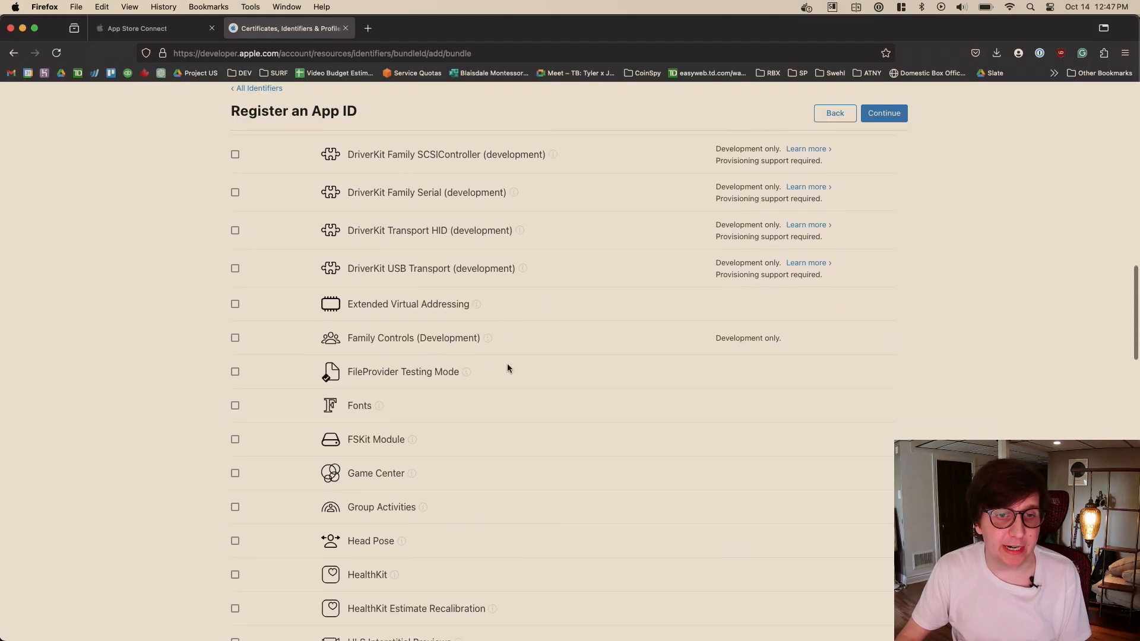
scroll(480, 381, down, 11)
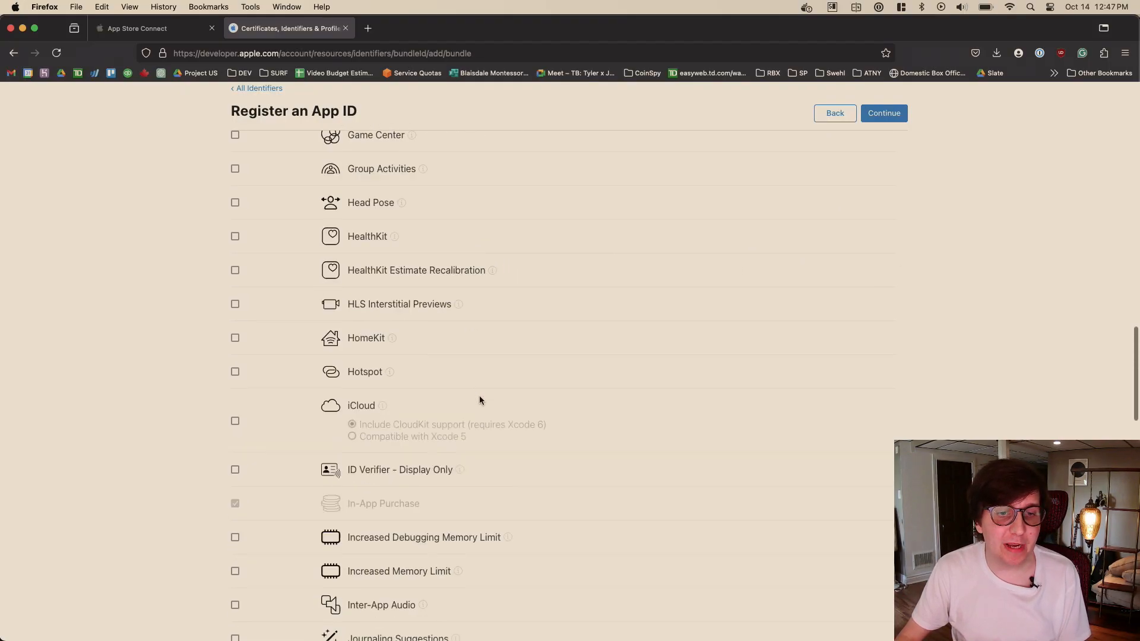
scroll(479, 429, down, 16)
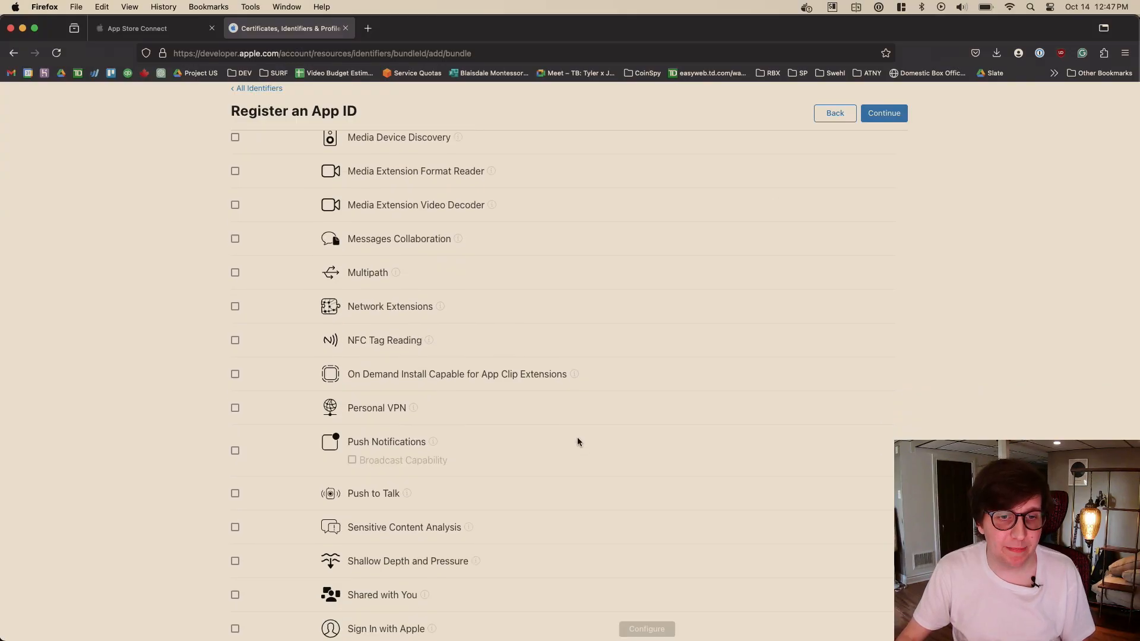
scroll(588, 451, down, 4)
key(ctrl+f)
text(push)
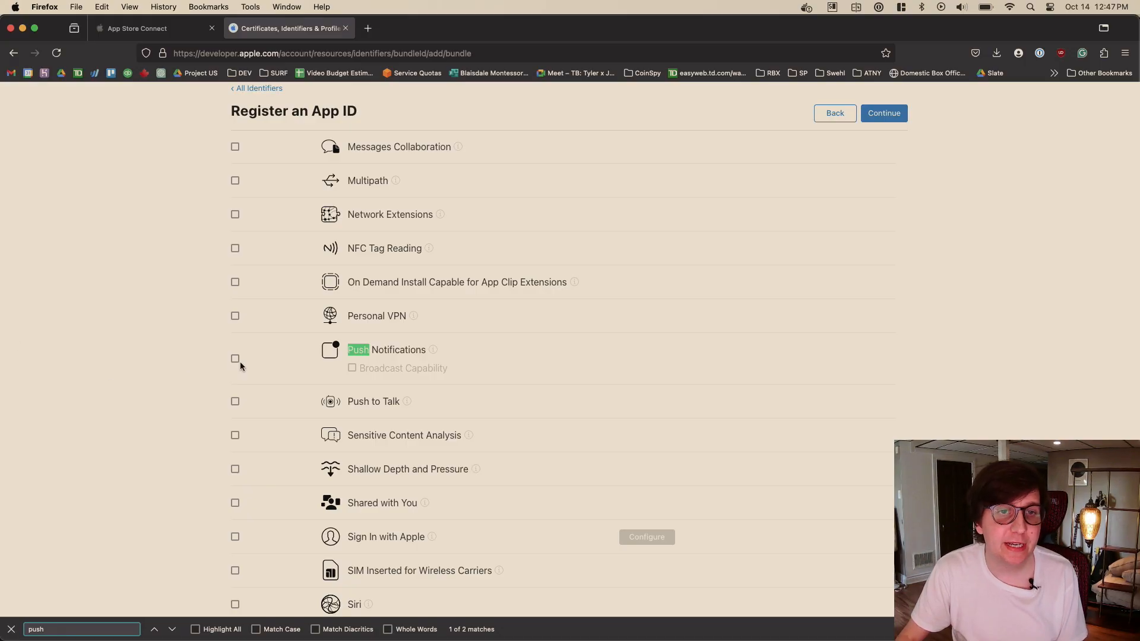
click(237, 360)
- Enable the Sign In with Apple capability for the App ID
scroll(459, 338, down, 1)
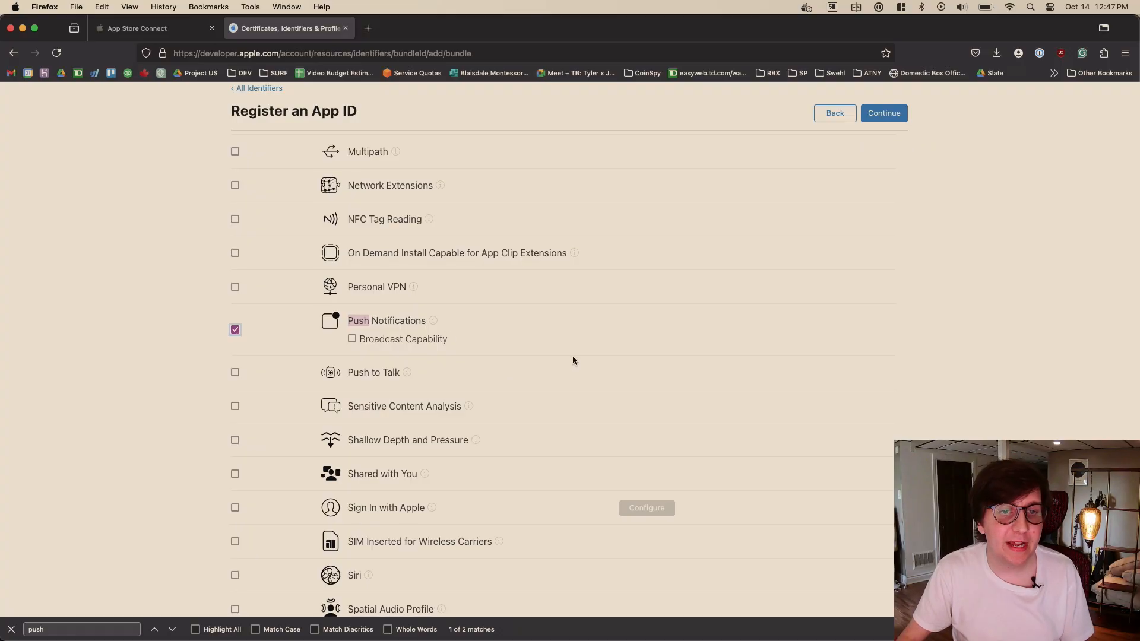
scroll(572, 355, down, 2)
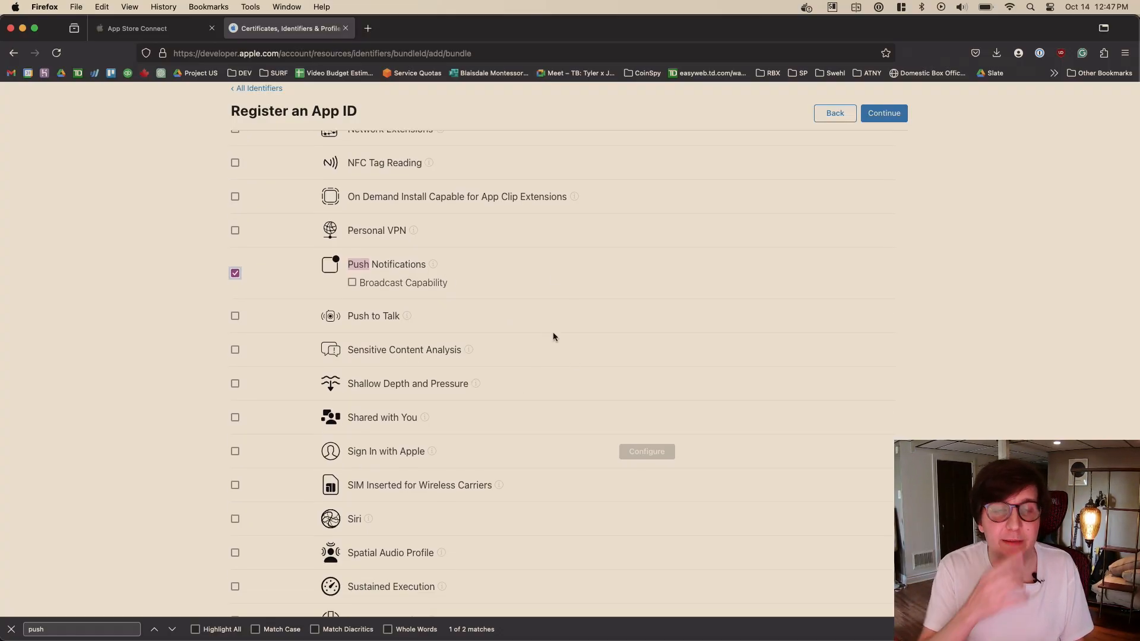
key(super+f)
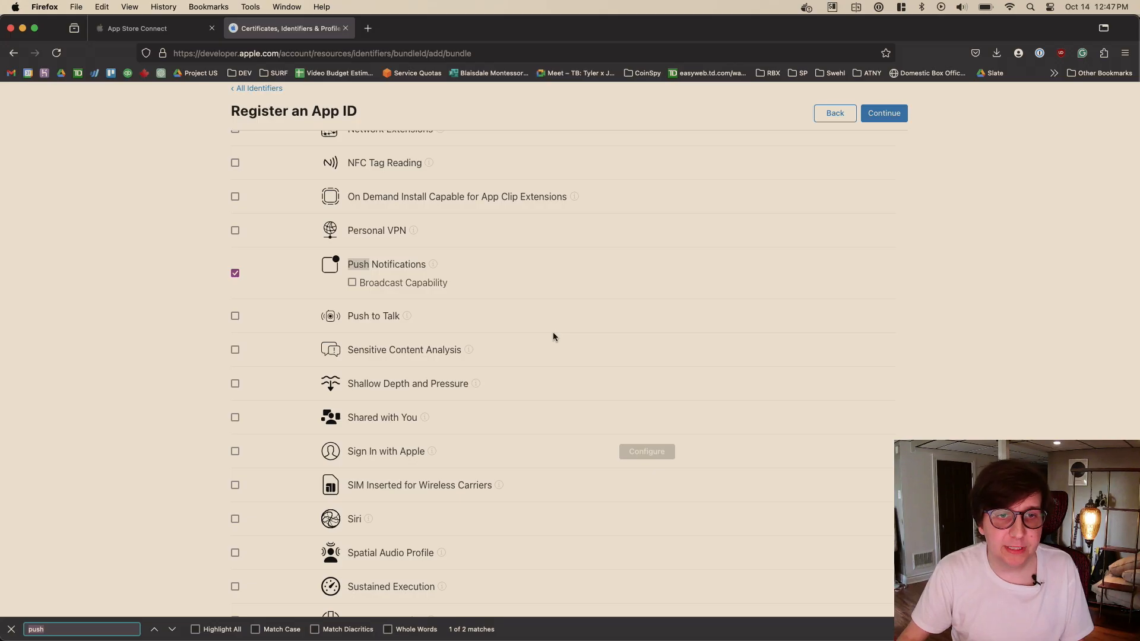
scroll(553, 336, down, 1)
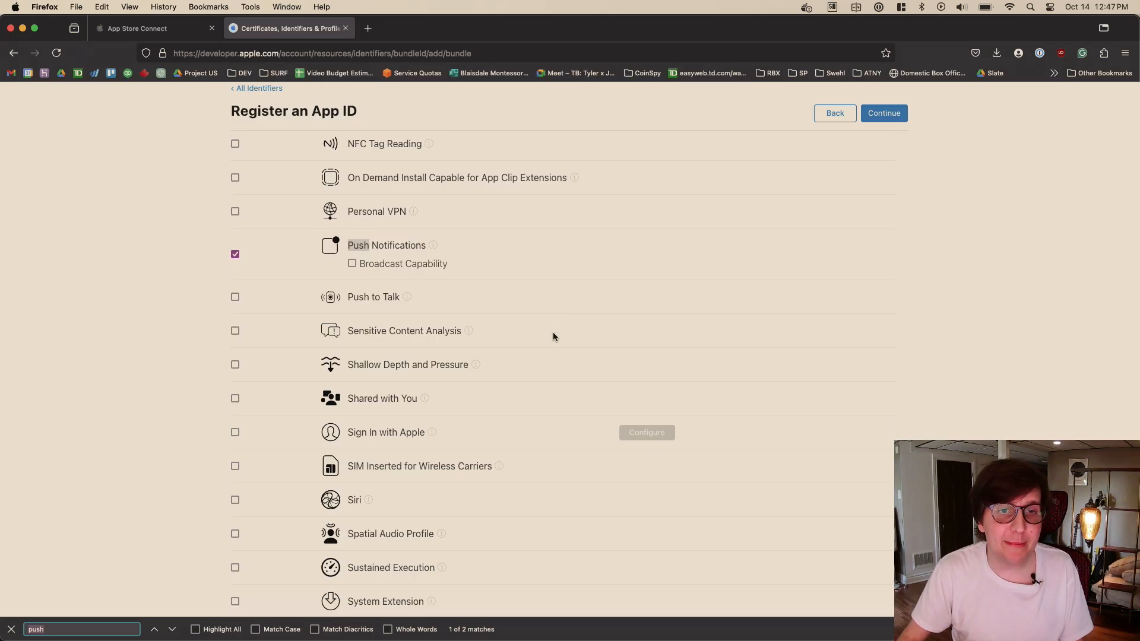
click(235, 432)
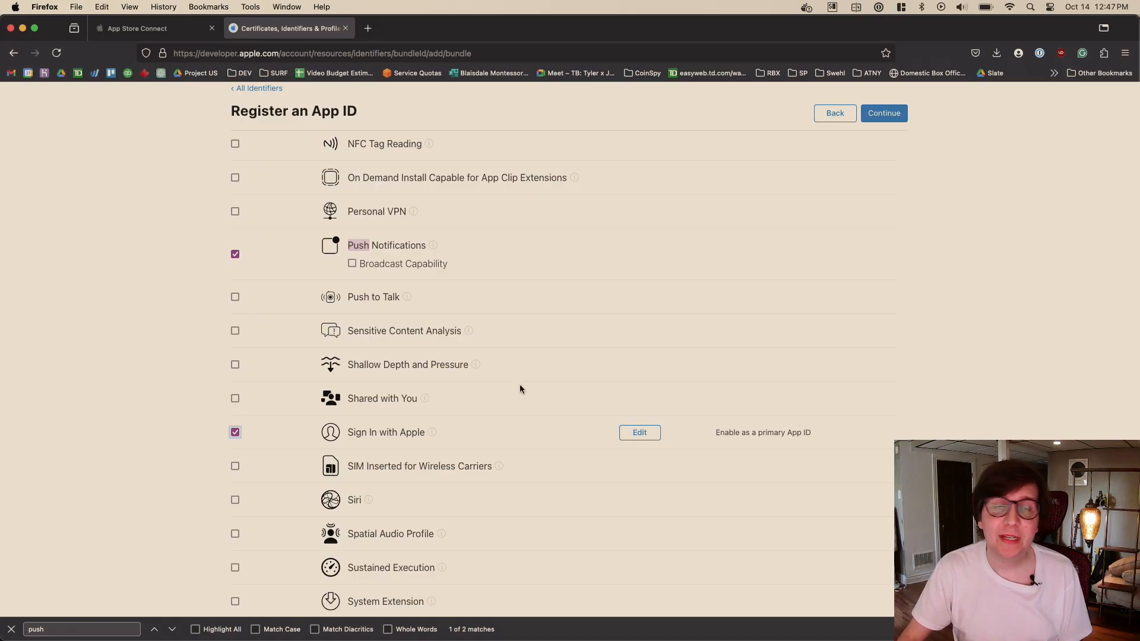
- Continue to the App ID confirmation and register the identifier
click(884, 113)
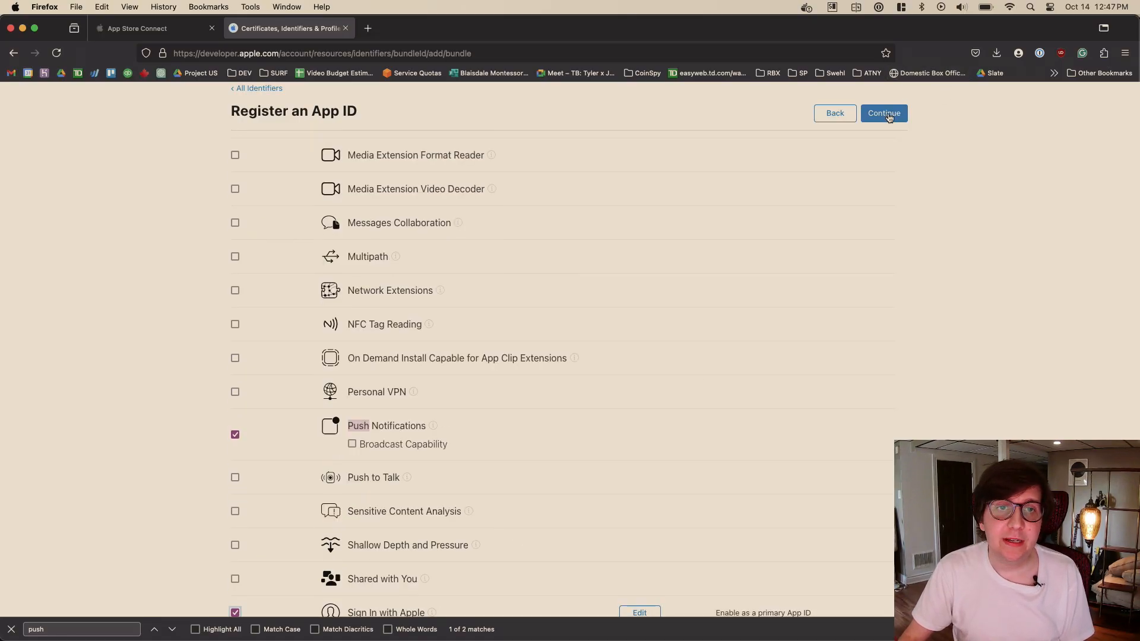
scroll(808, 227, up, 20)
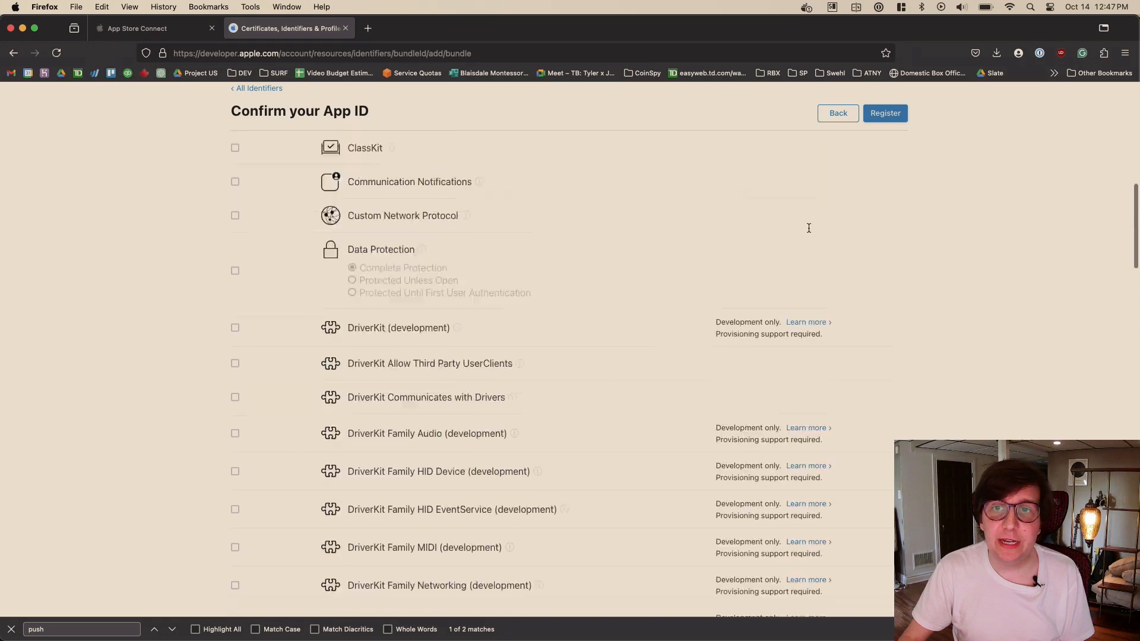
click(886, 288)
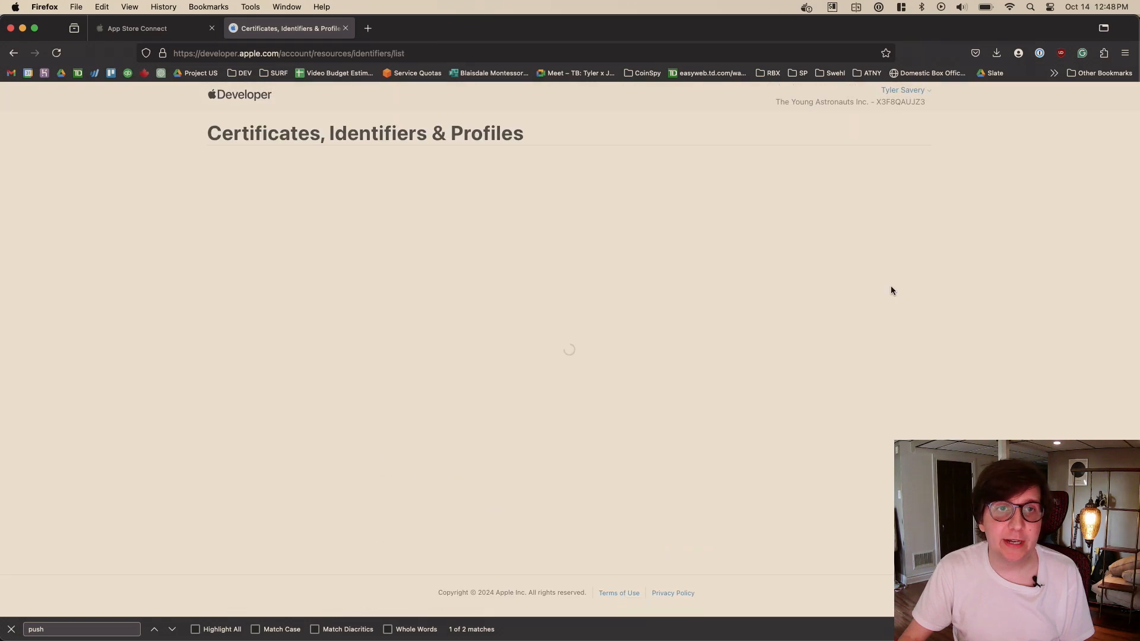
- Return to App Store Connect and look for the newly registered bundle ID in the new app form
click(148, 28)
click(639, 355)
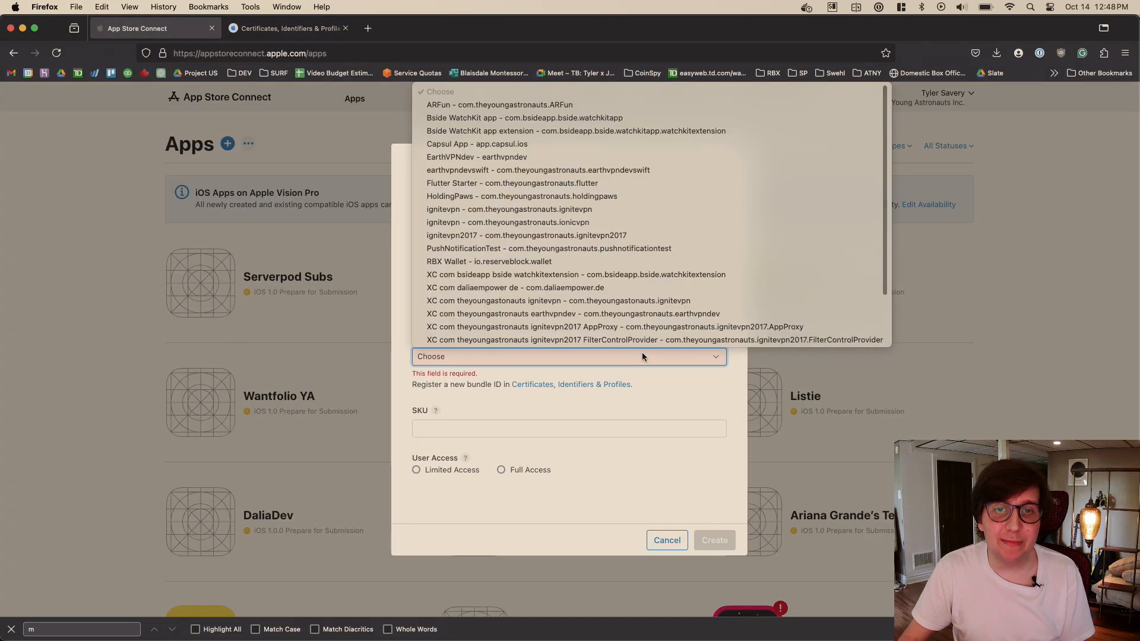
scroll(642, 333, down, 3)
click(689, 380)
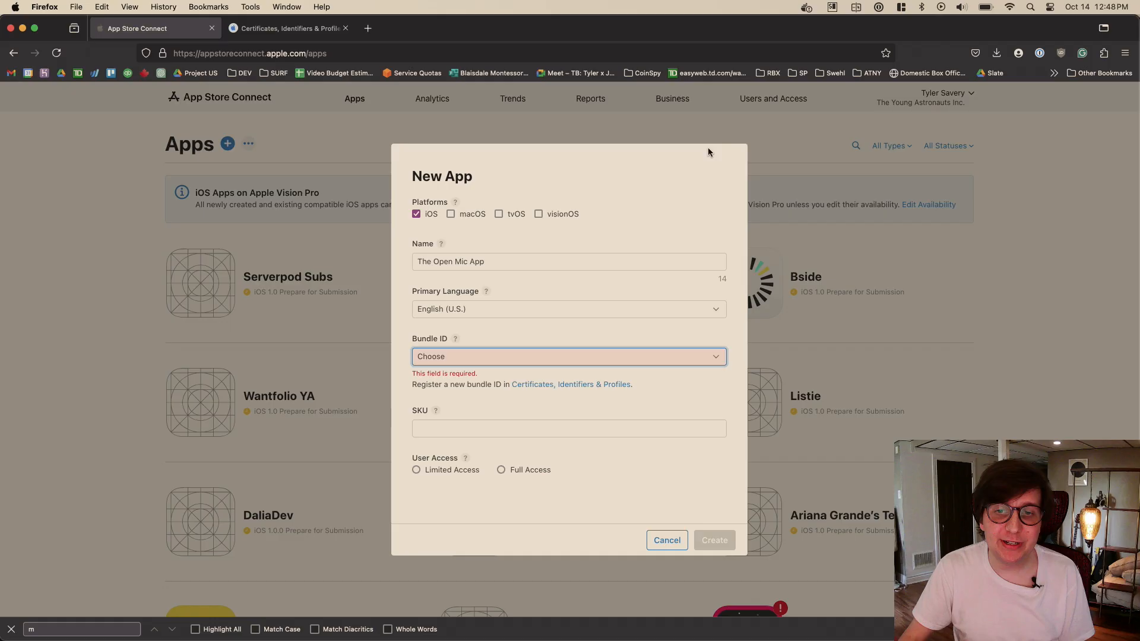
- Discard the current new app form, reload the Apps page, and start a fresh new app form
click(666, 542)
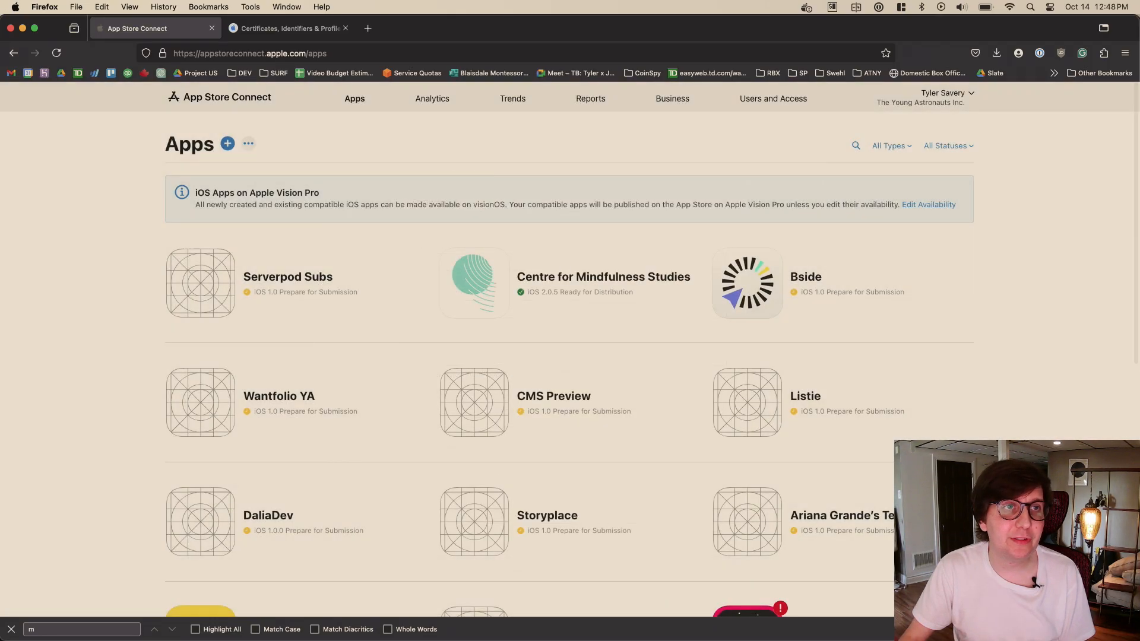
click(56, 53)
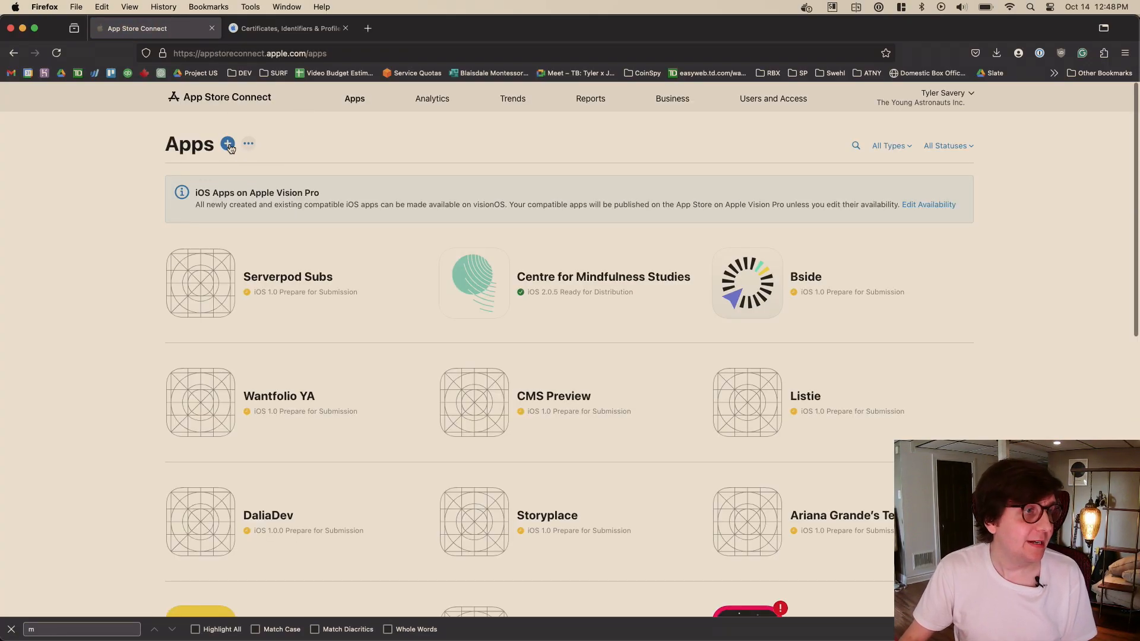
click(228, 144)
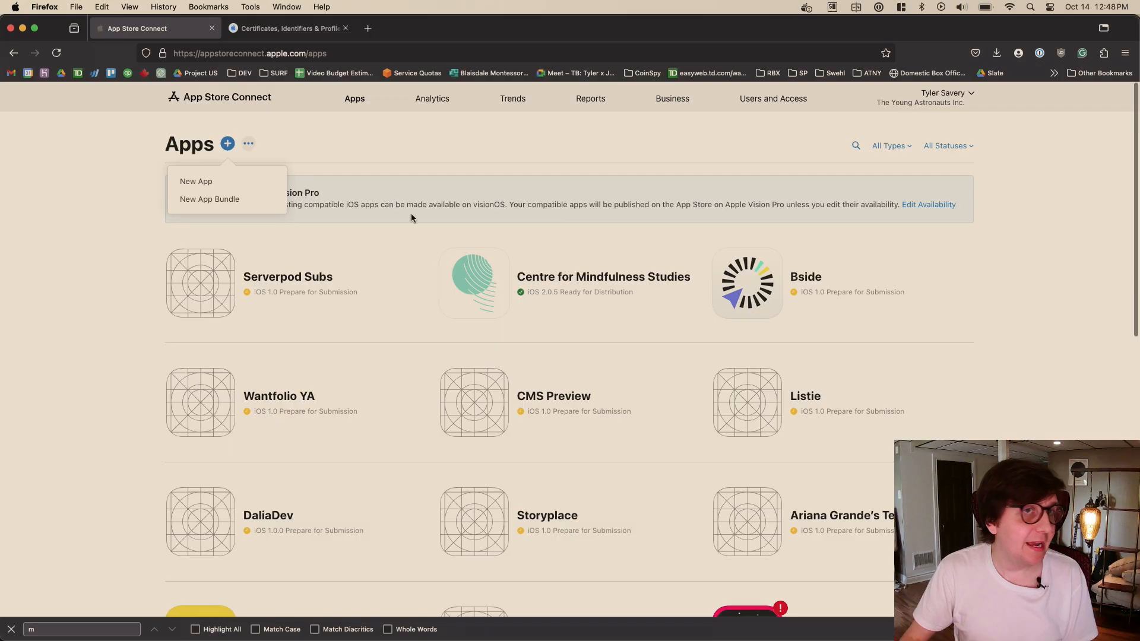
click(240, 181)
- Name the new app The Open Mic App, choose iOS as its platform, and set its primary language to English (U.S.)
click(556, 260)
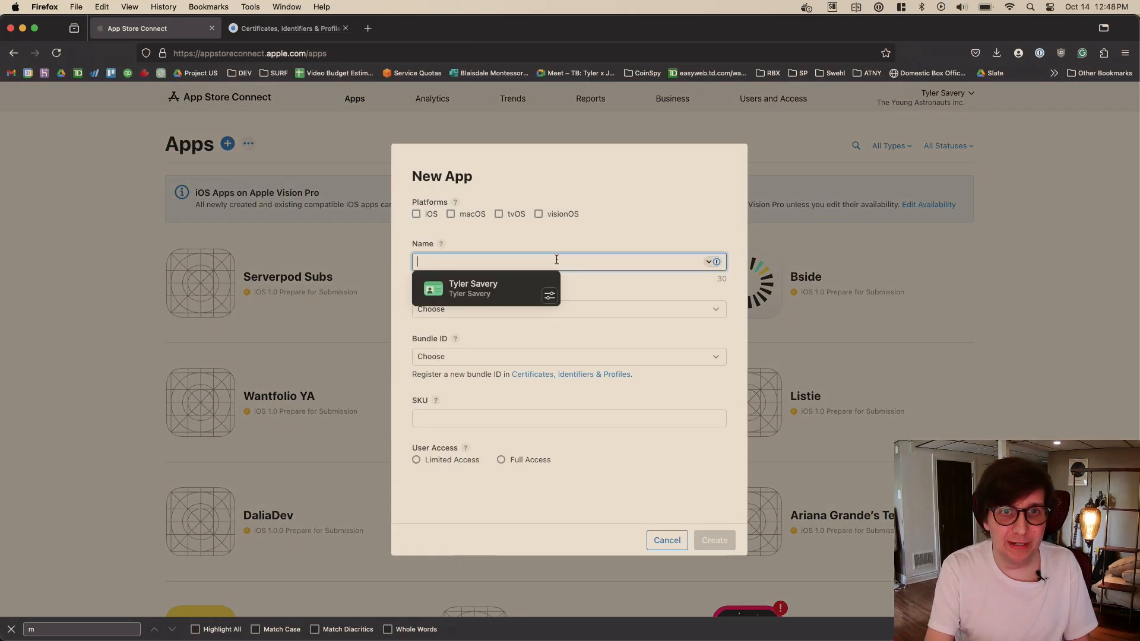
text(The Open Mic App)
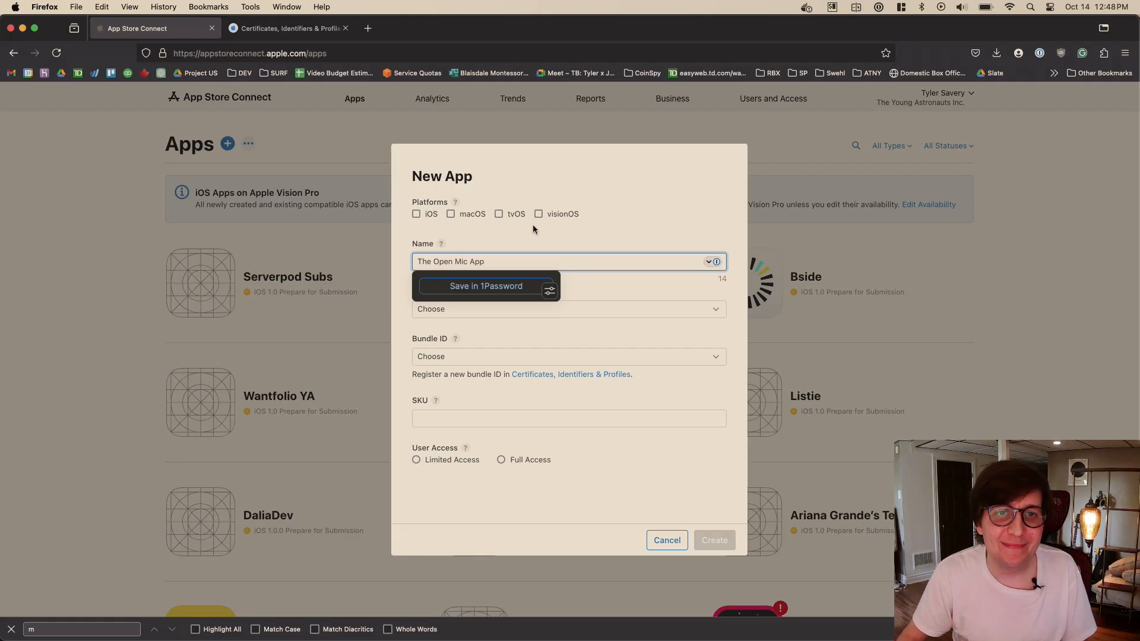
click(417, 213)
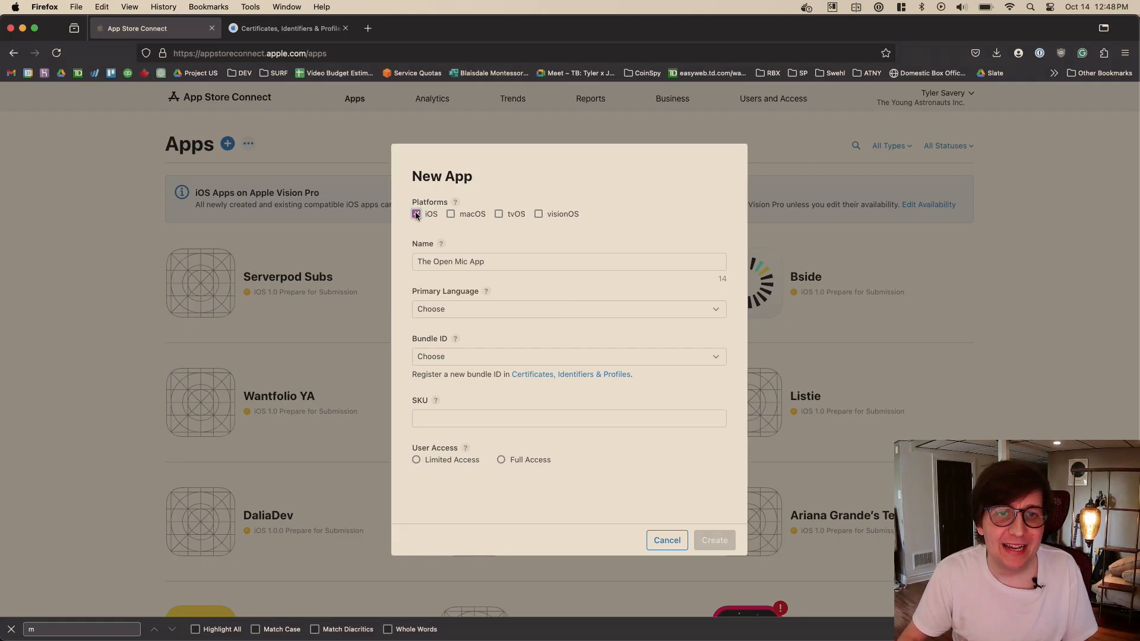
click(484, 316)
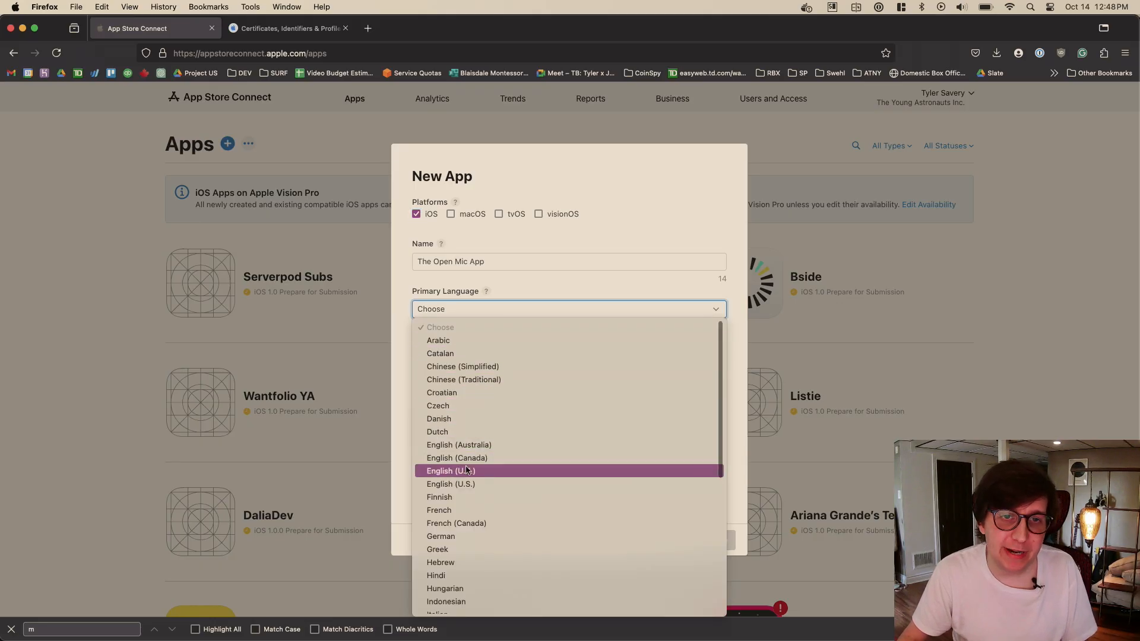
click(472, 484)
- Assign the newly registered Open Mic App bundle ID to the new app
click(471, 358)
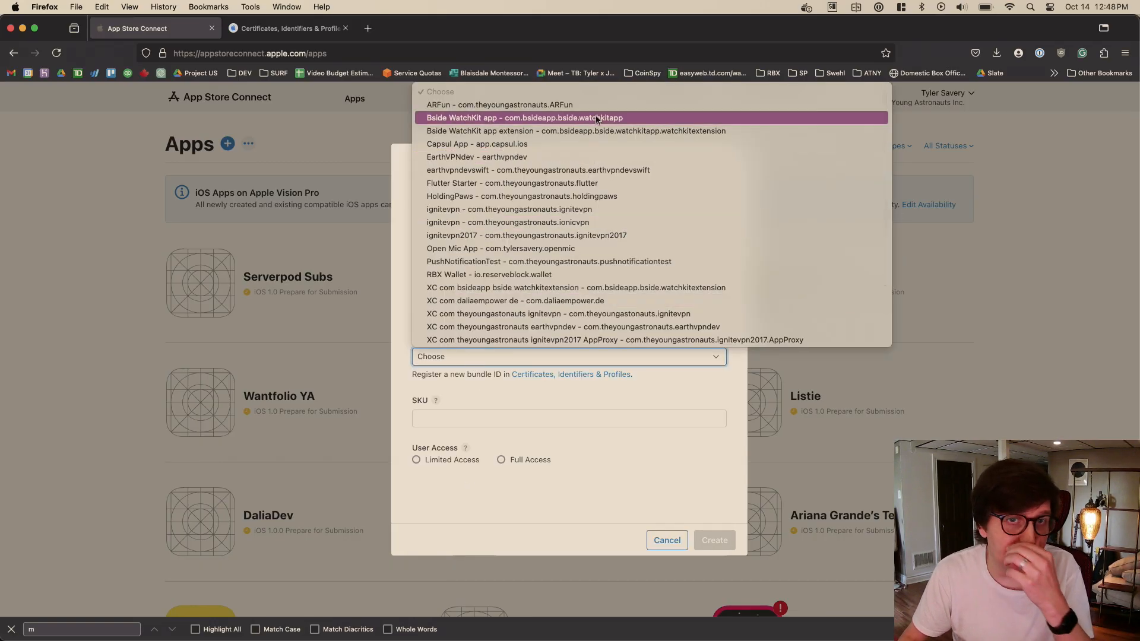
scroll(590, 184, down, 5)
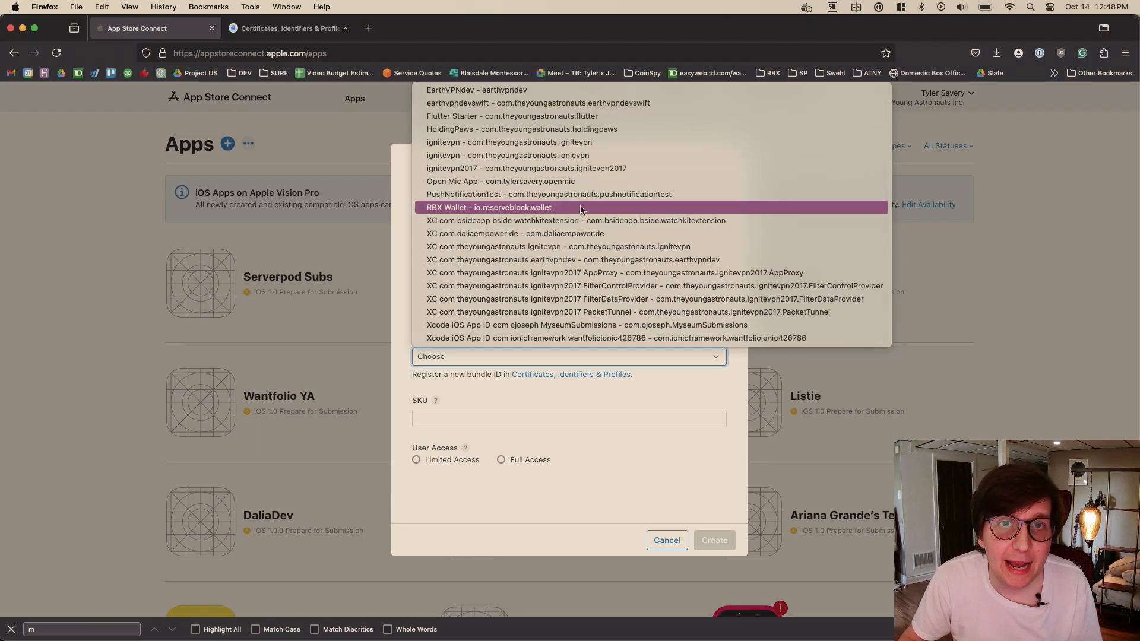
scroll(552, 212, up, 2)
click(548, 208)
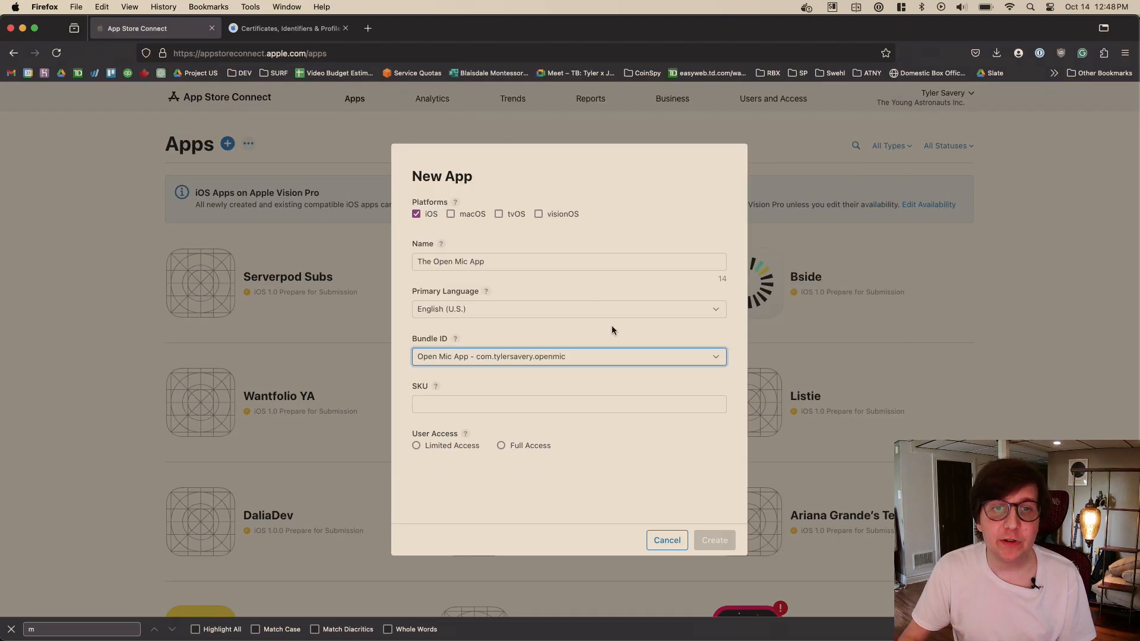
- Check the SKU field's help text and set the SKU to openmicapp
click(479, 408)
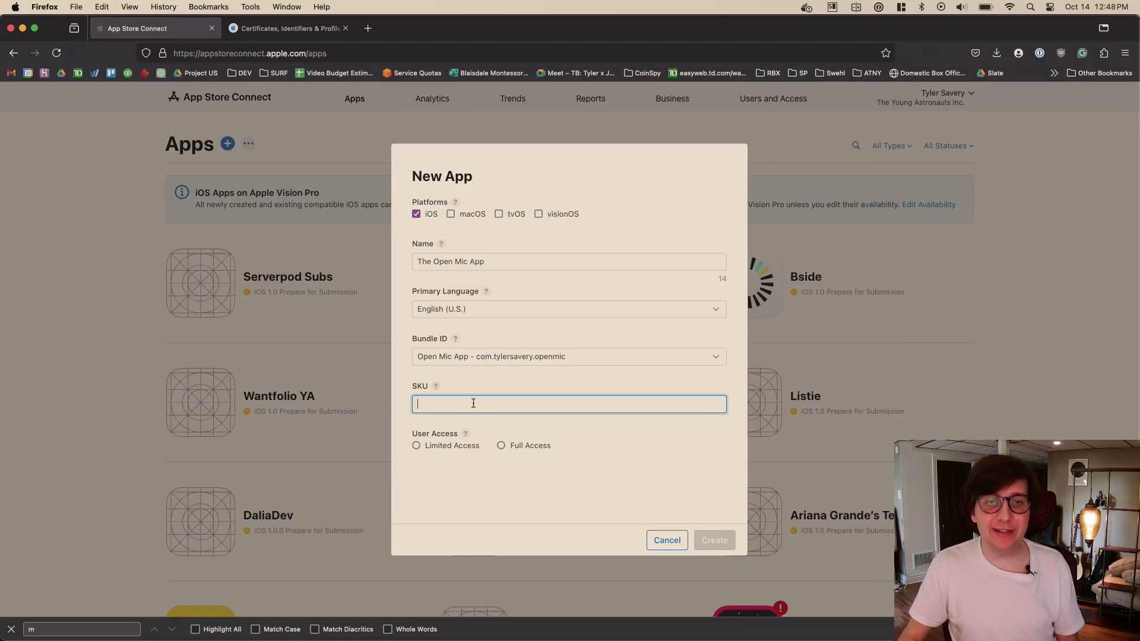
click(437, 388)
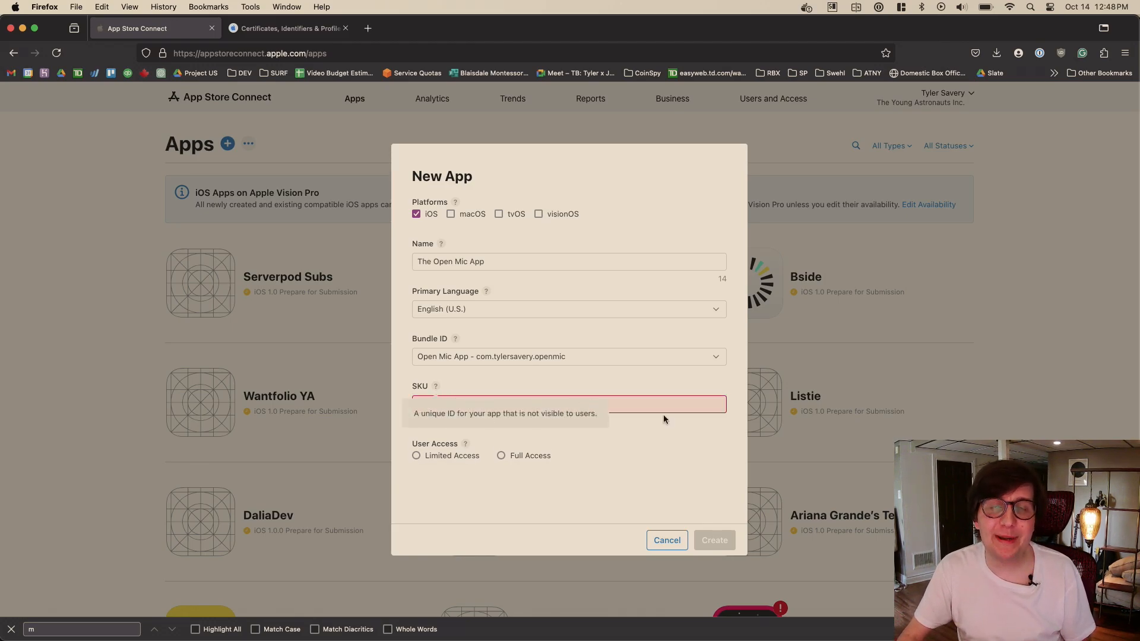
click(683, 405)
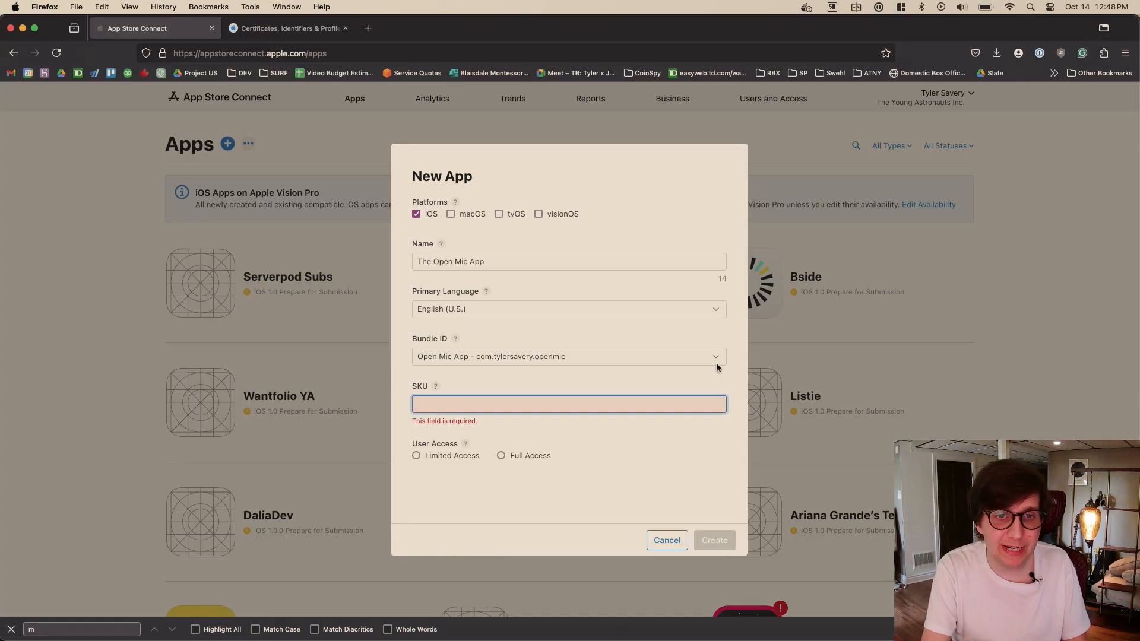
text(openmicapp)
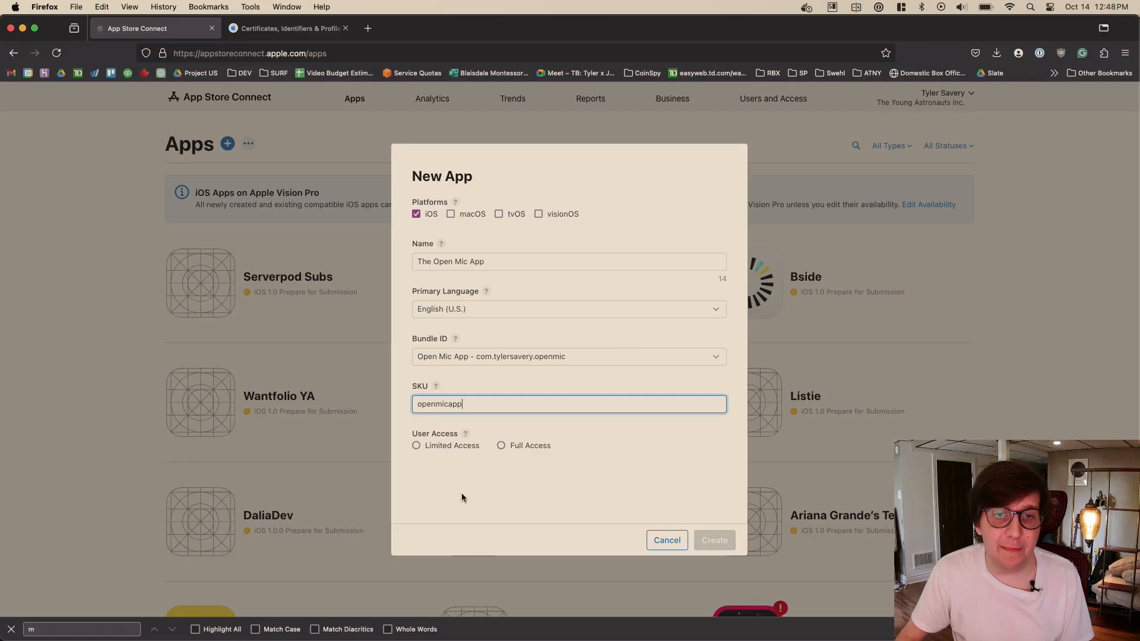
- Read the user access help, set User Access to Limited Access, and create the app
click(466, 437)
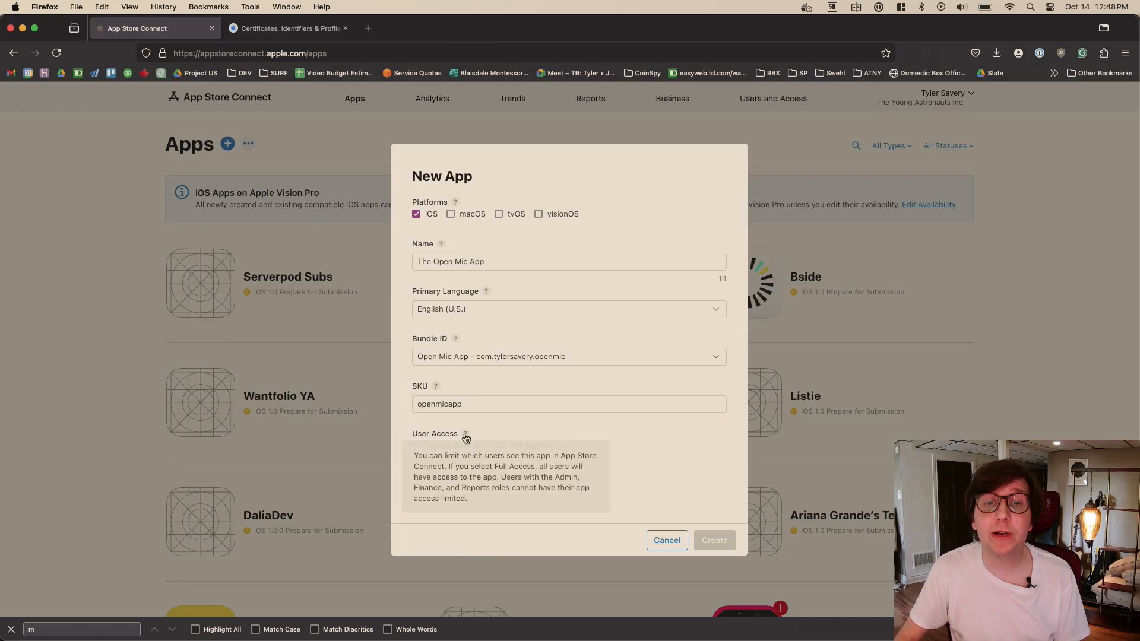
click(519, 425)
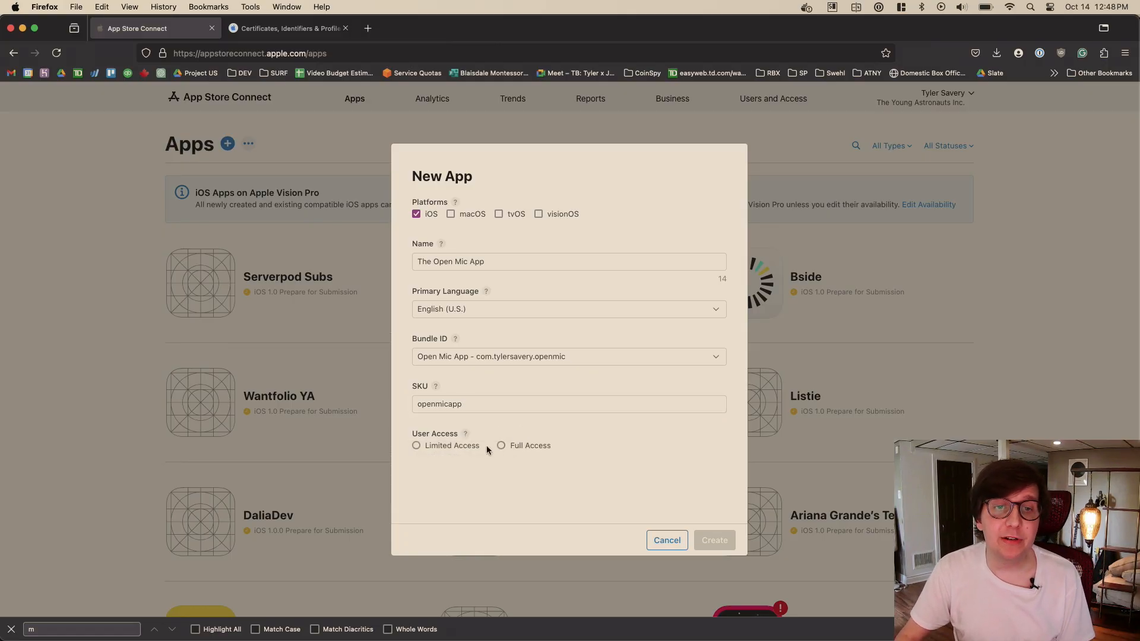
click(457, 446)
scroll(552, 433, down, 1)
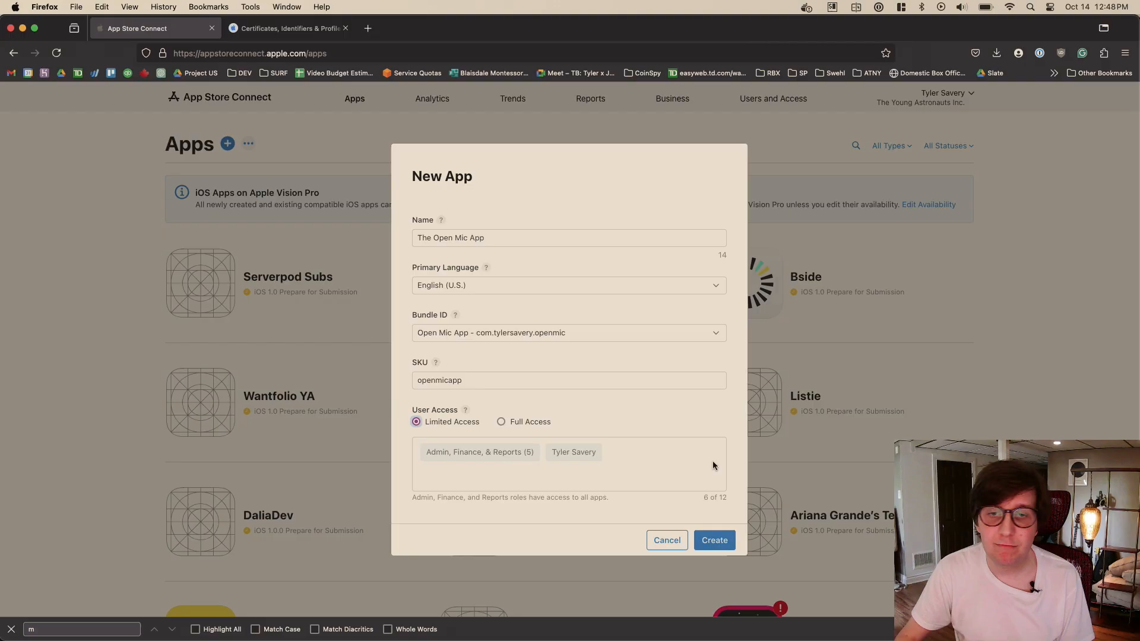
click(722, 539)
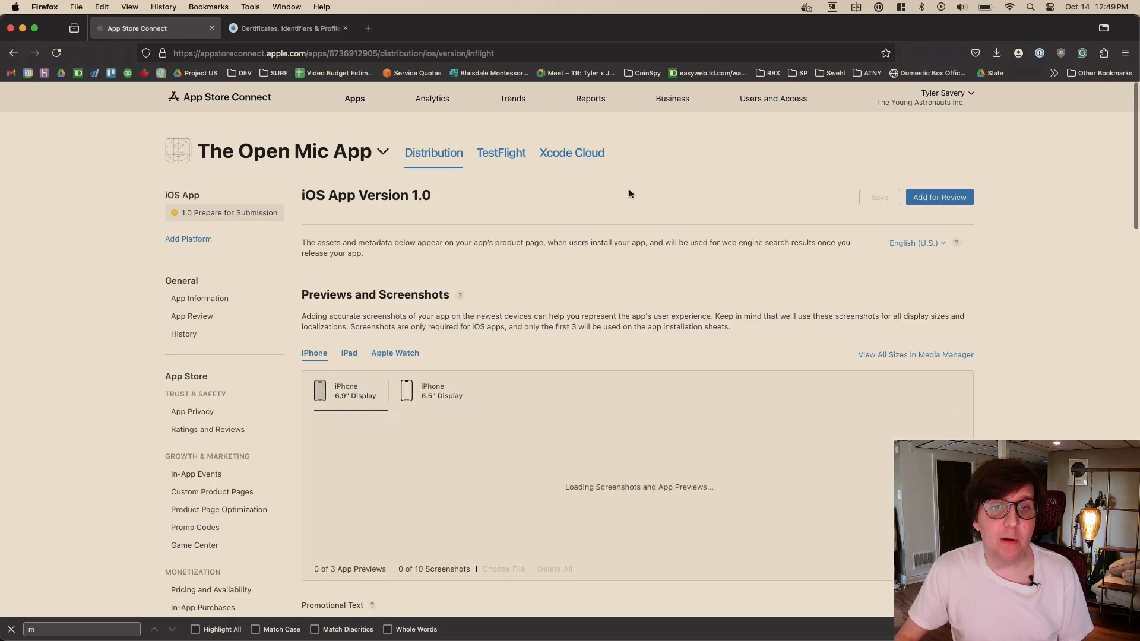
- Switch to Visual Studio Code and close all open editors in the openmic_flutter project
scroll(629, 193, down, 1)
scroll(629, 194, up, 1)
key(super+Tab)
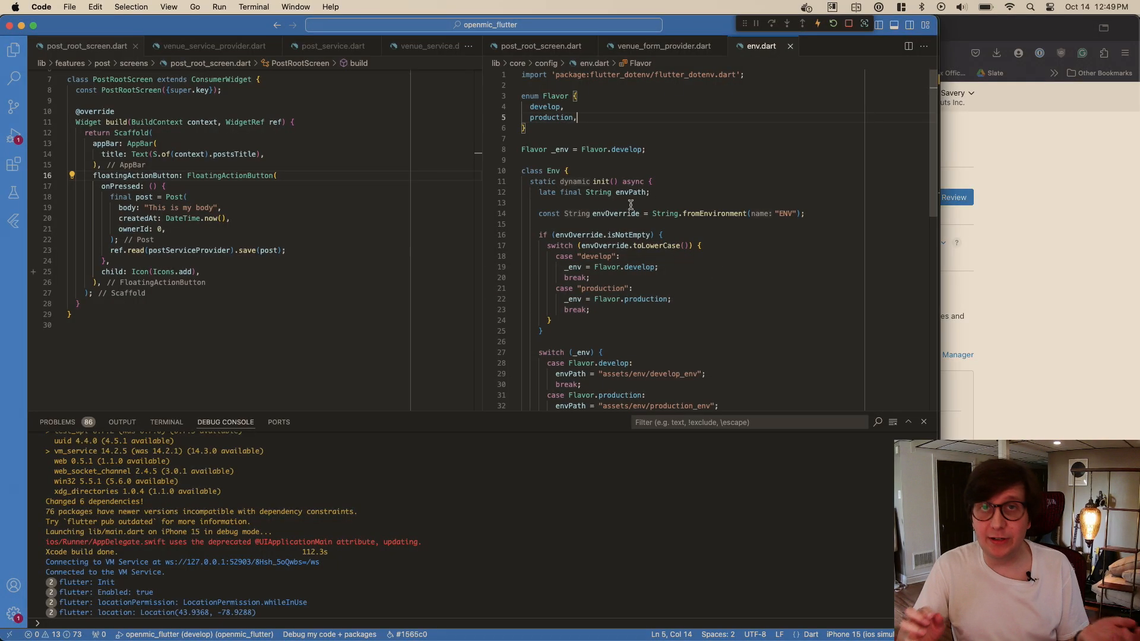
click(675, 203)
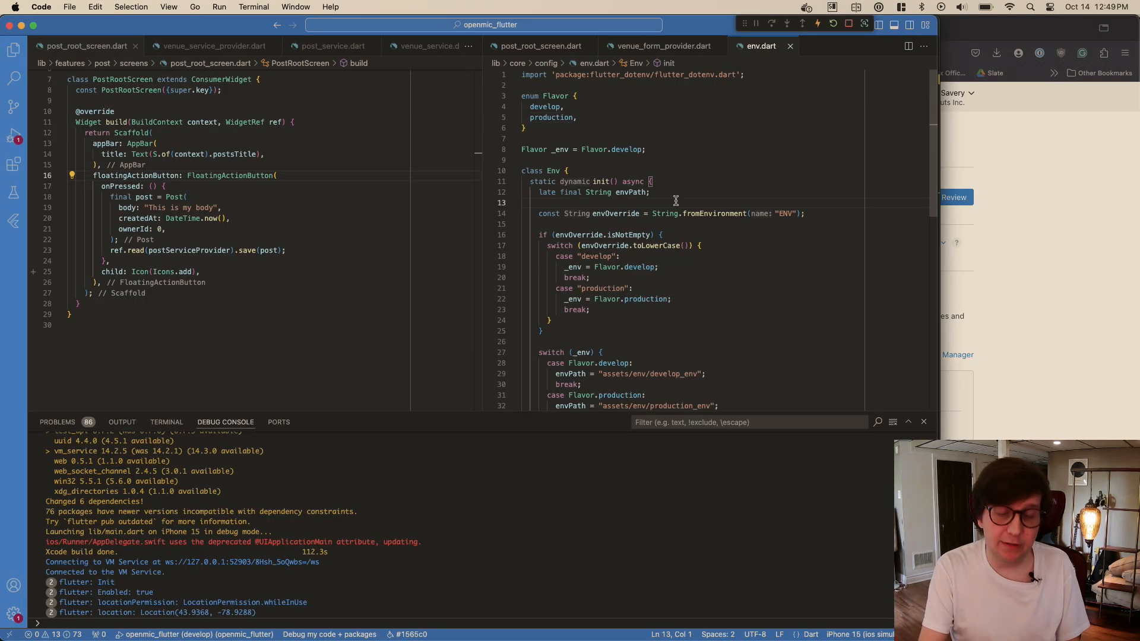
key(super+k)
key(super+w)
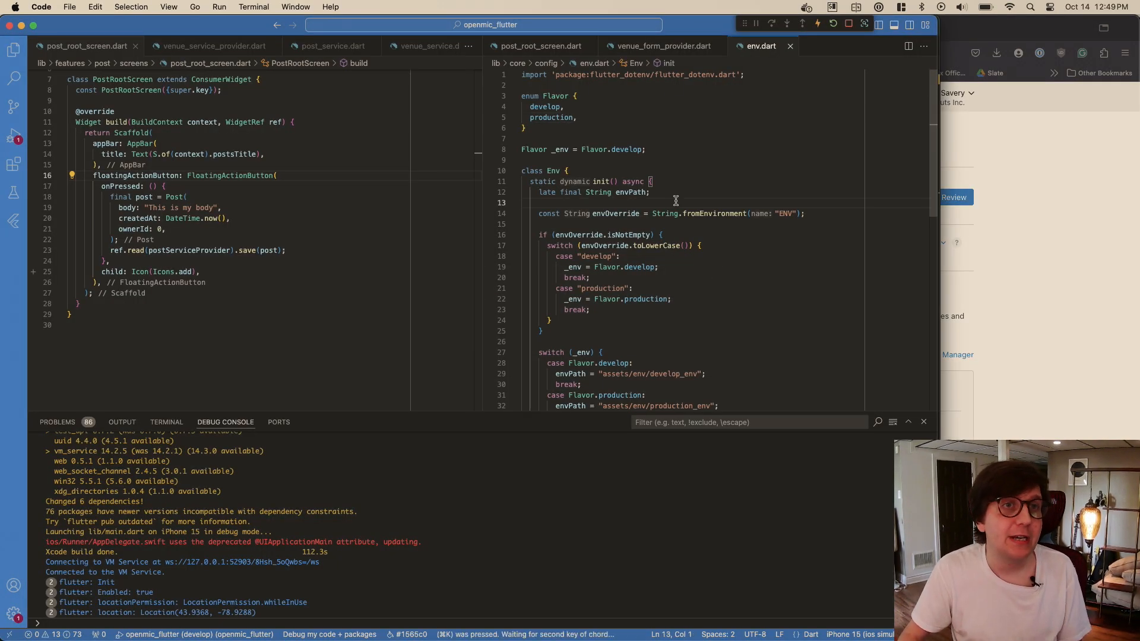
- Show the openmic_flutter project files, collapse the lib folder, and expand the ios folder
click(16, 49)
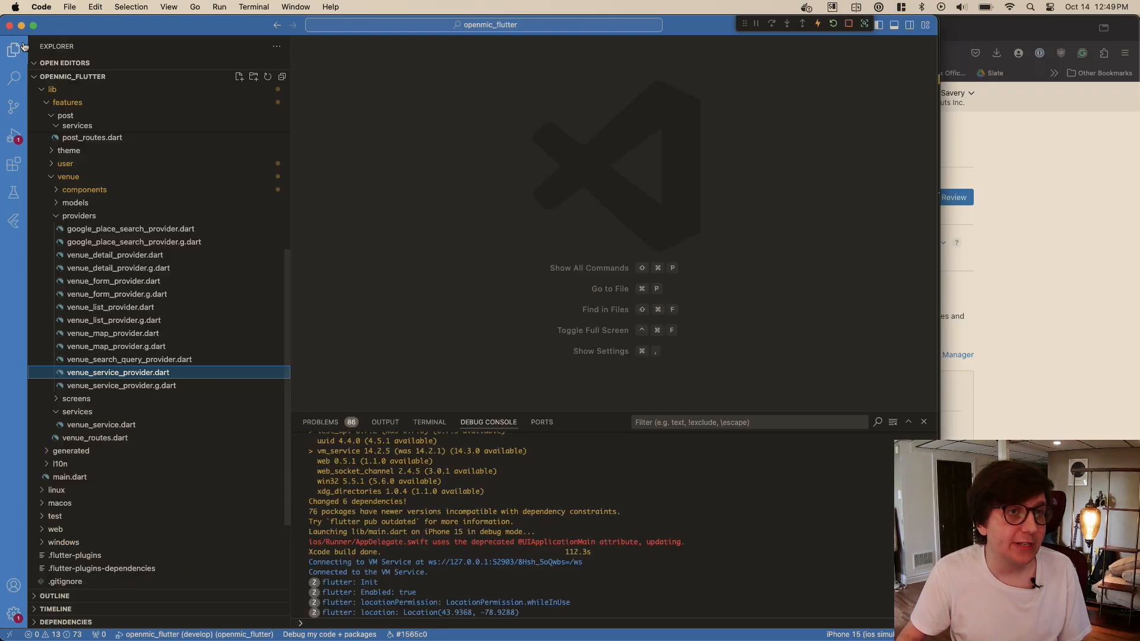
click(89, 168)
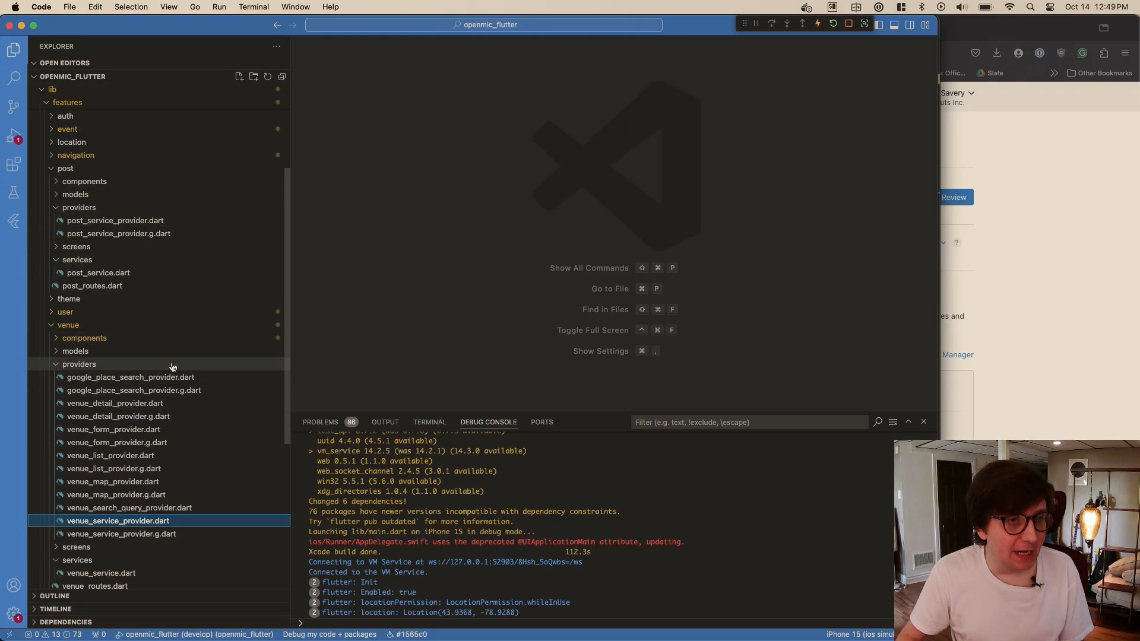
scroll(165, 315, up, 5)
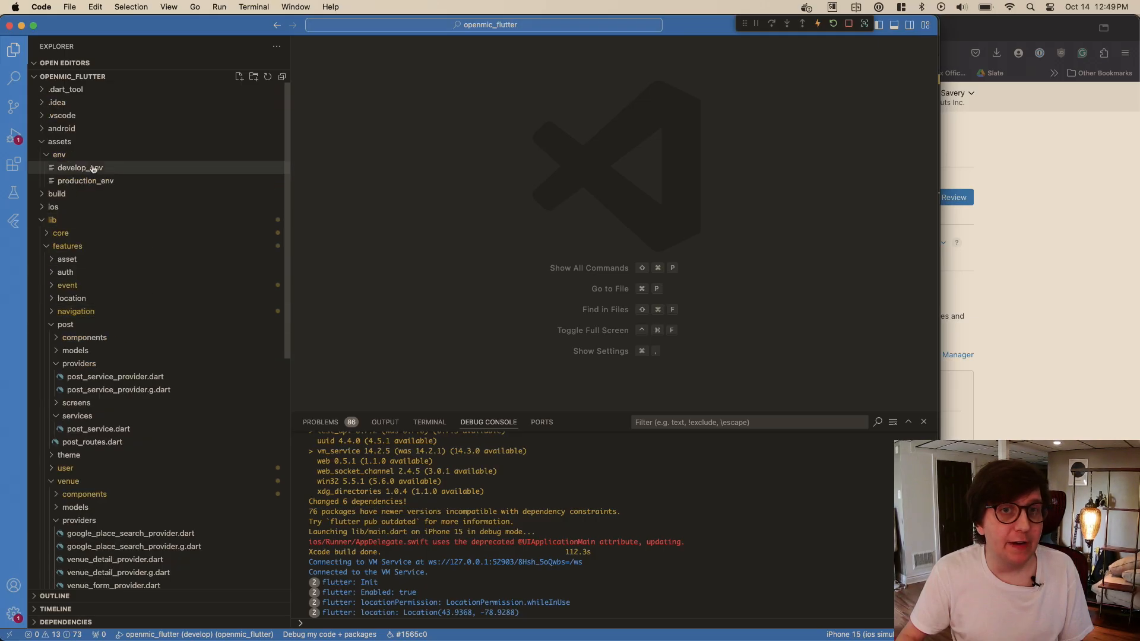
click(79, 220)
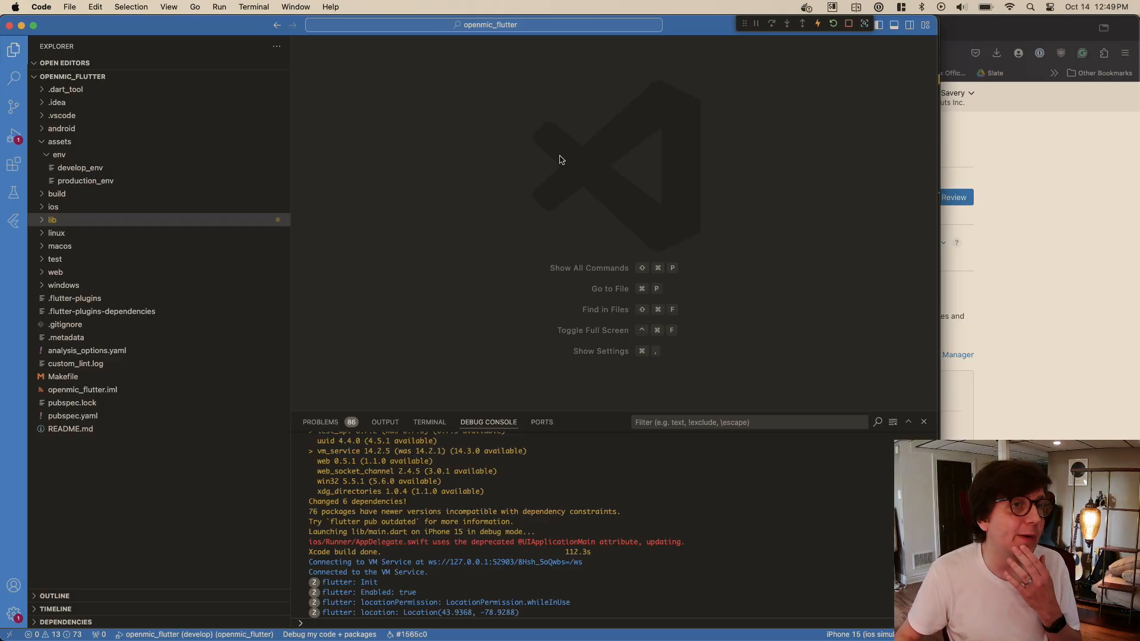
click(70, 207)
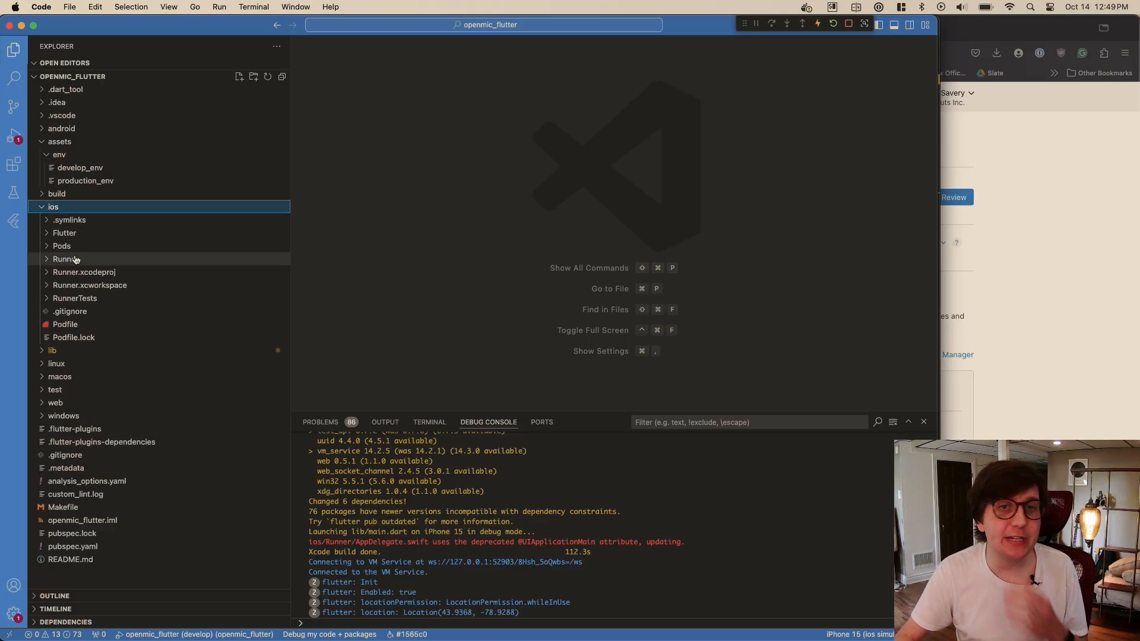
click(619, 240)
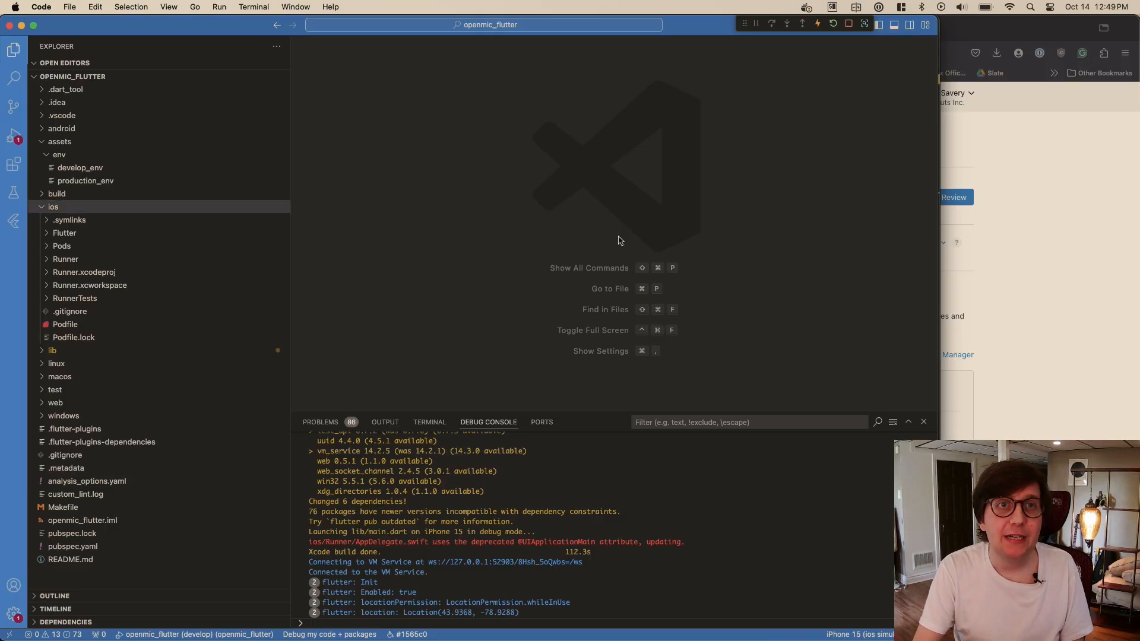
- Launch Xcode and bring its welcome window to the front
key(super+p)
key(super+space)
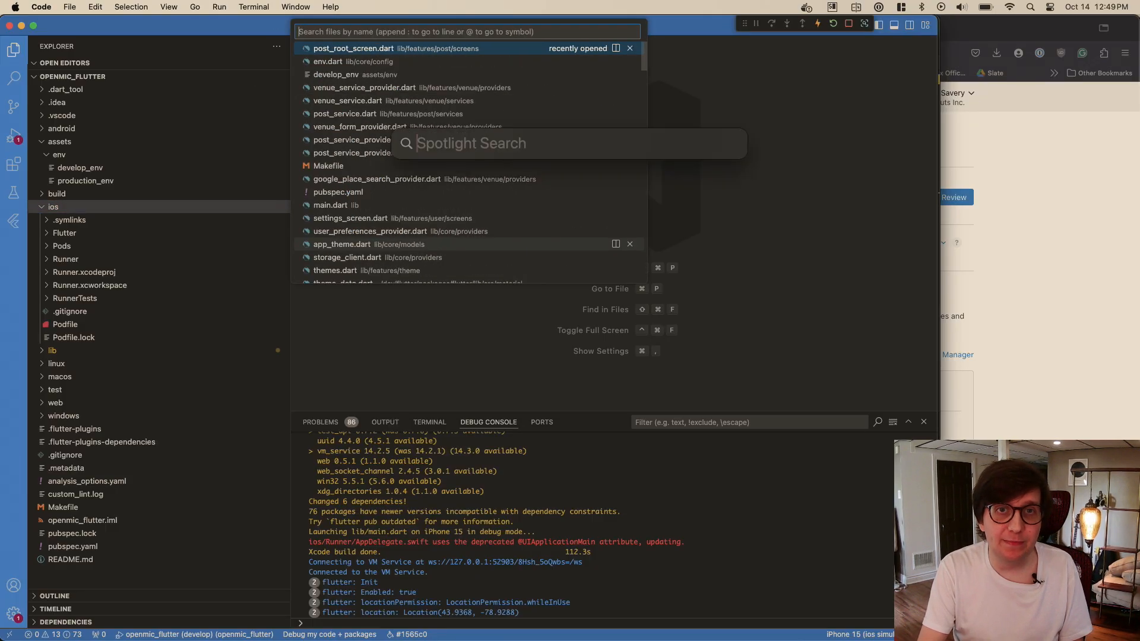
text(code.app)
key(Return)
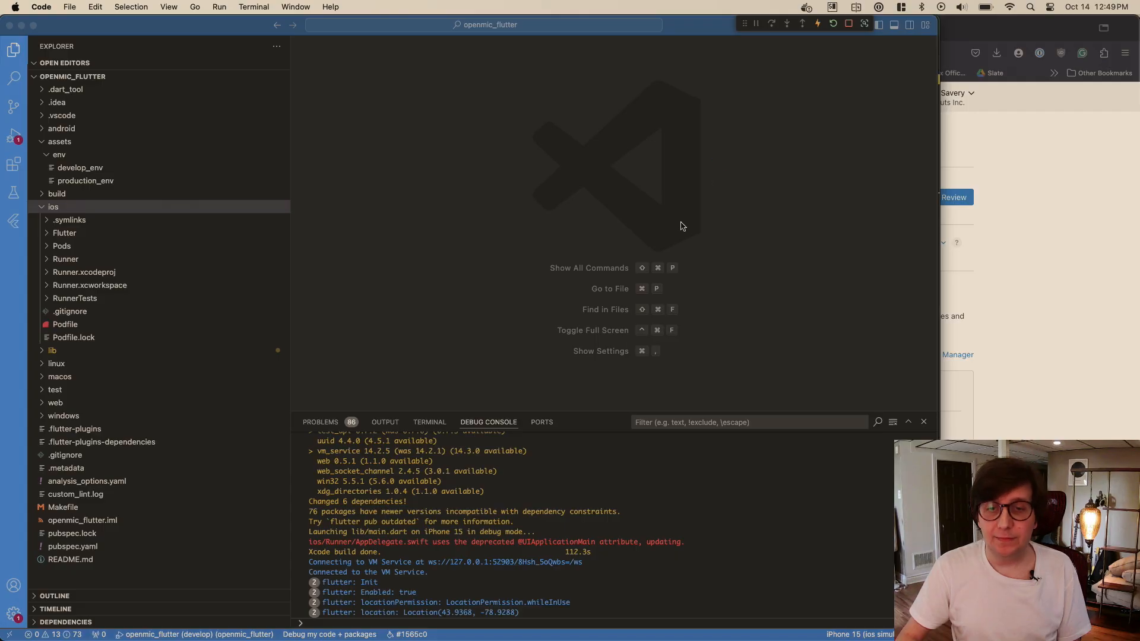
mouse_move(391, 638)
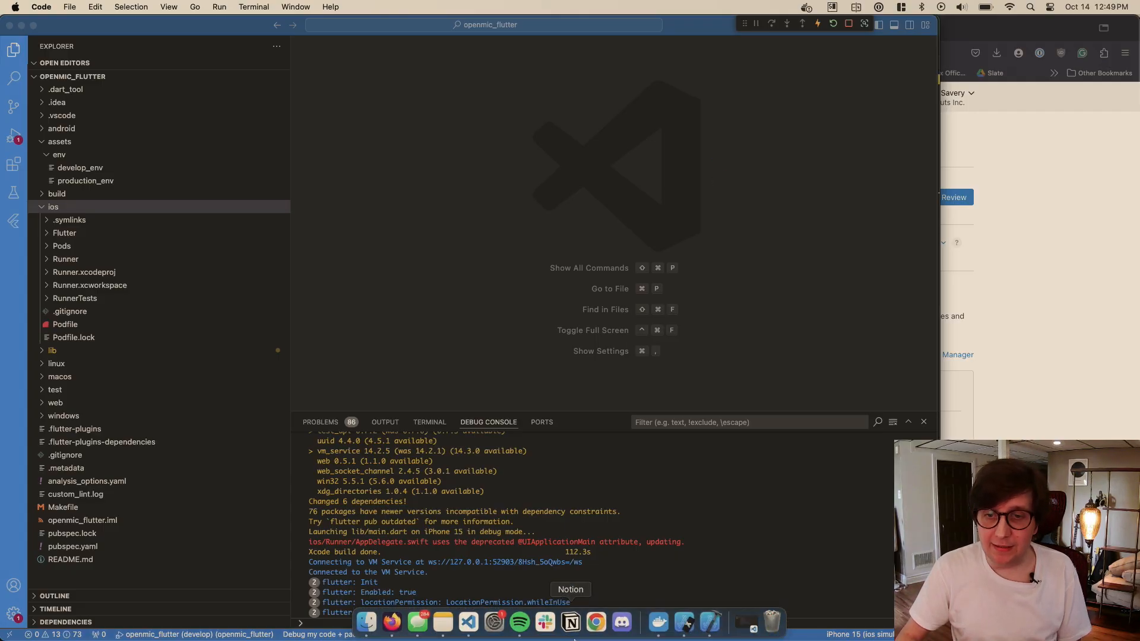
click(717, 622)
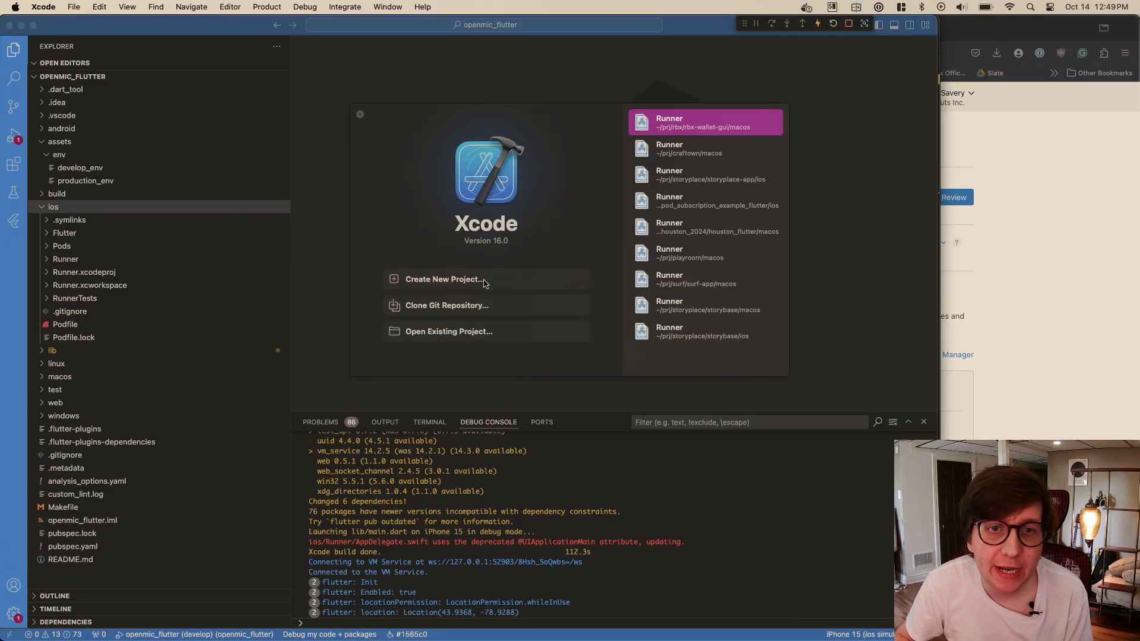
- Browse for an existing Xcode project in the ios folder of prj/openmic/openmic_flutter
click(477, 334)
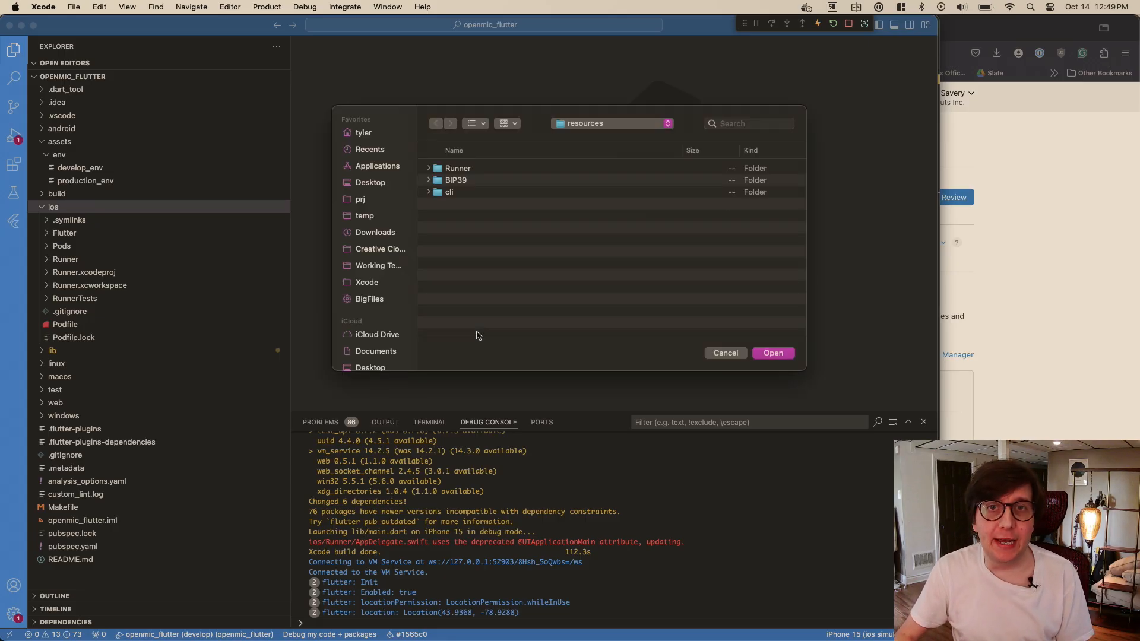
click(611, 125)
click(593, 176)
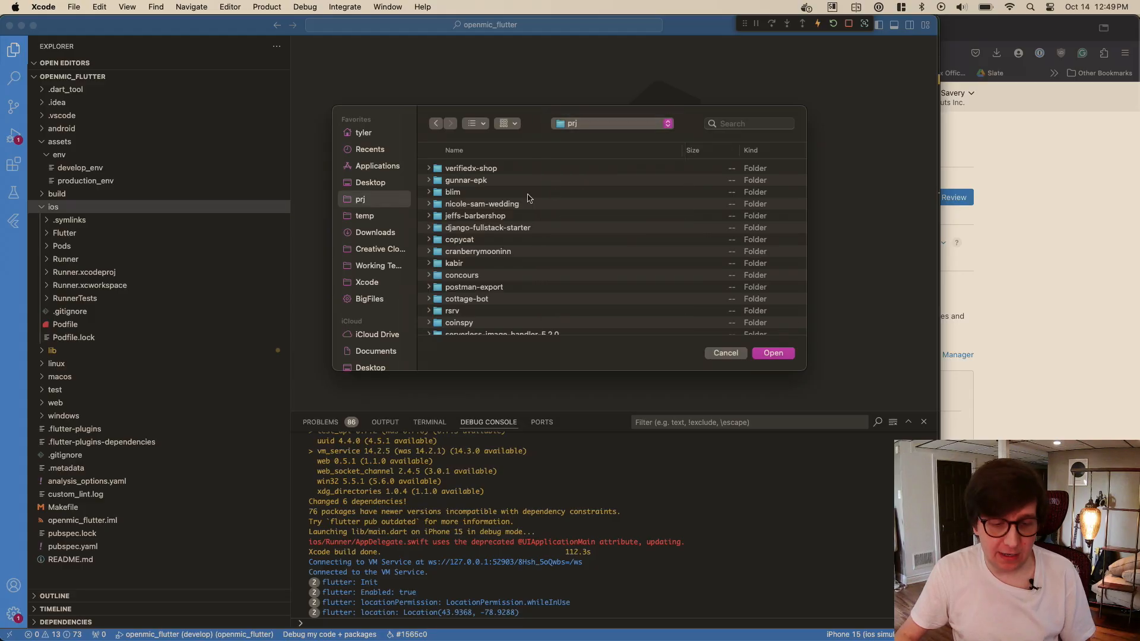
click(482, 229)
key(o)
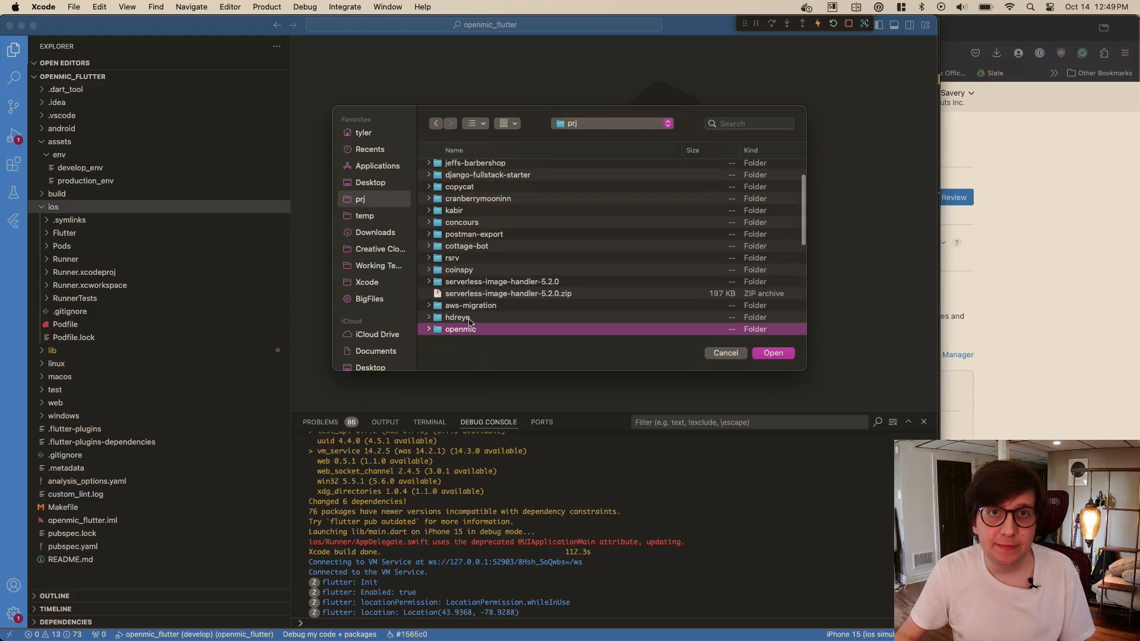
double_click(469, 329)
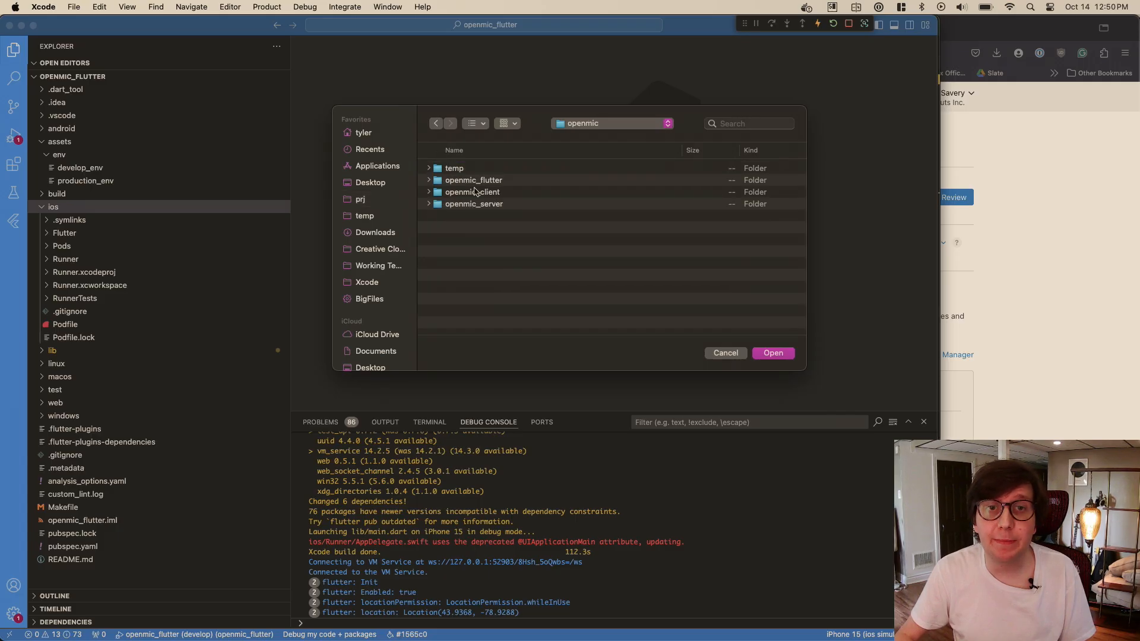
double_click(482, 180)
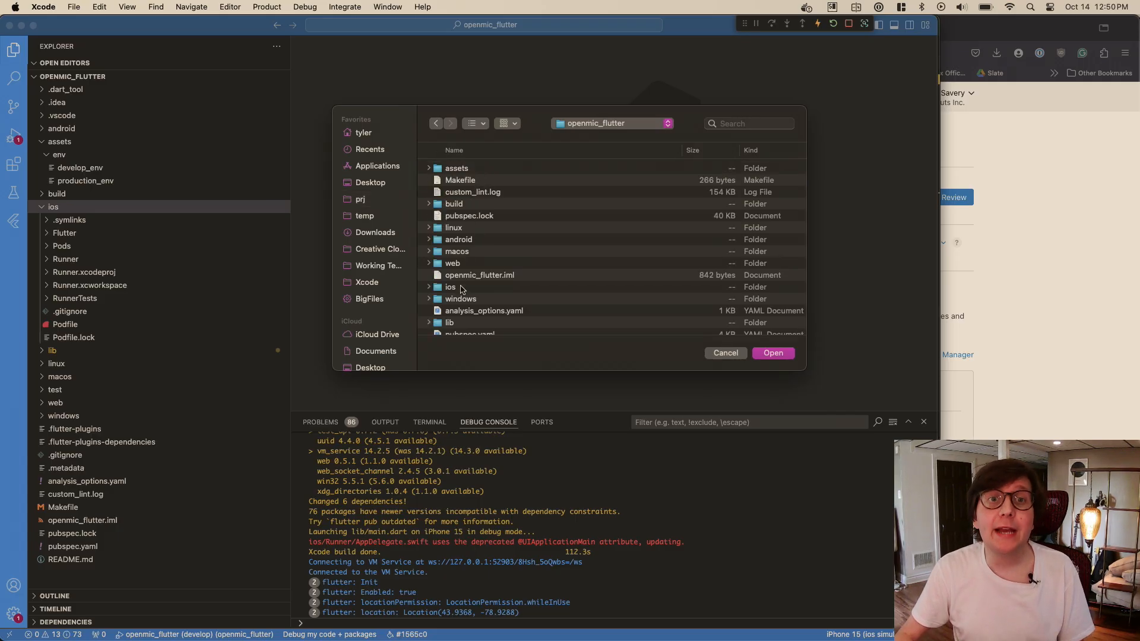
click(461, 288)
double_click(461, 289)
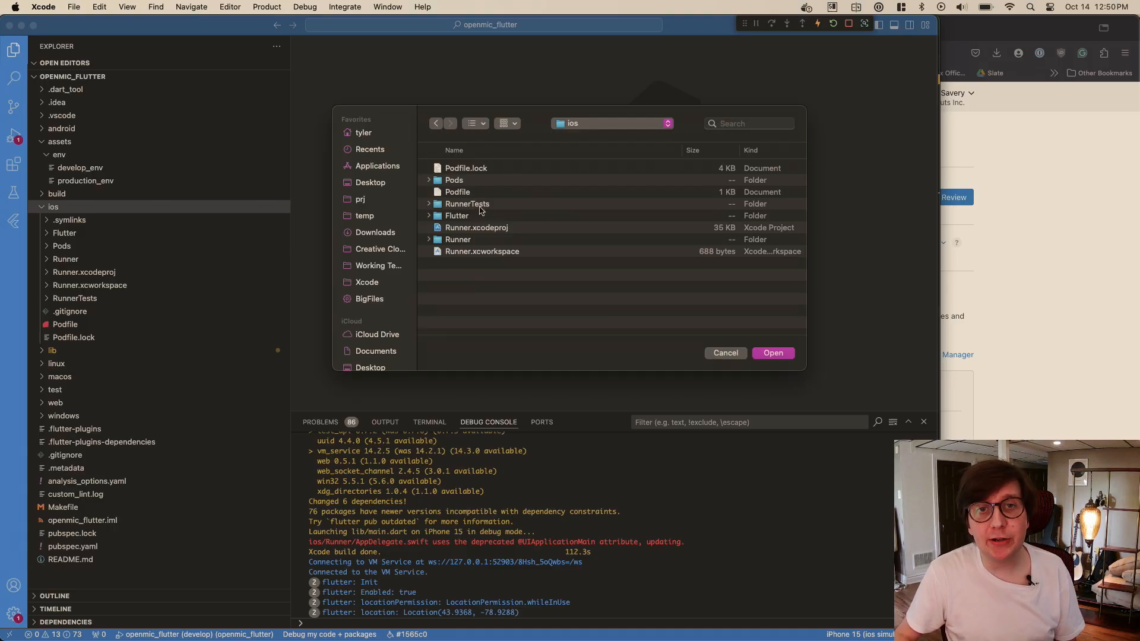
- Choose Runner.xcworkspace rather than the Runner.xcodeproj project and open it
click(482, 226)
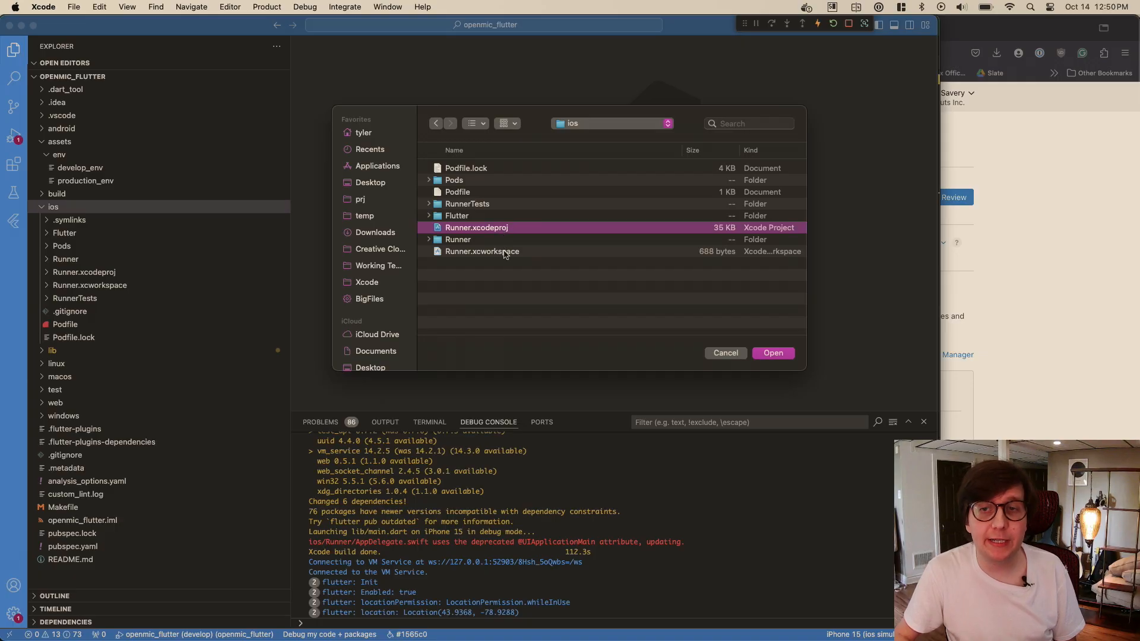
click(504, 252)
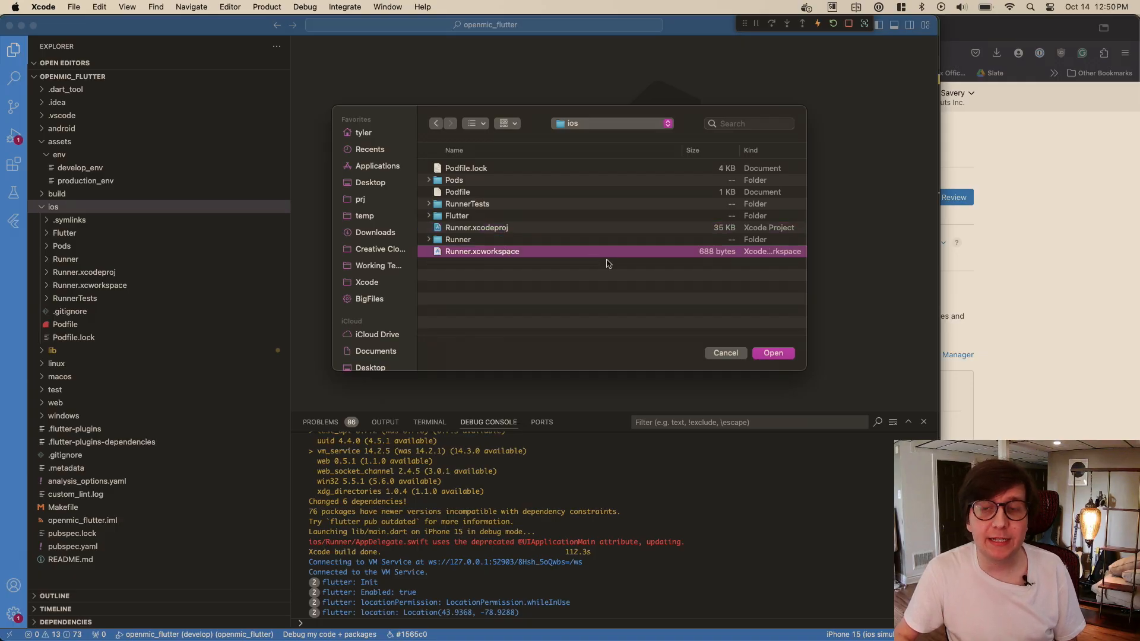
click(770, 354)
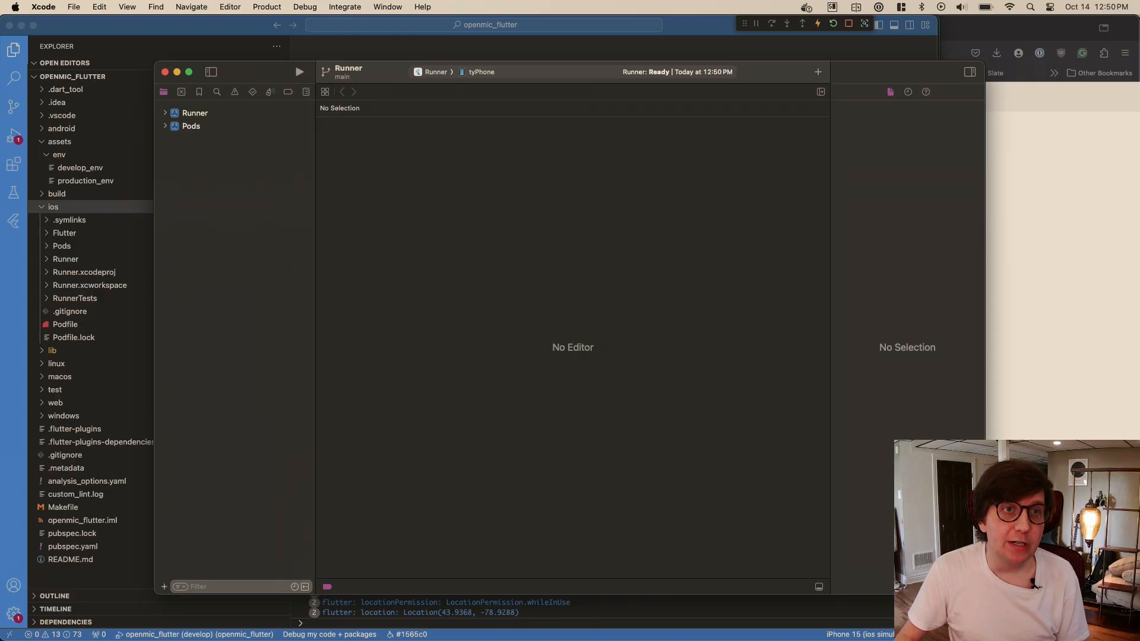
- Set the Runner target's bundle identifier in its signing settings to the registered ID ending in "openmic"
click(237, 113)
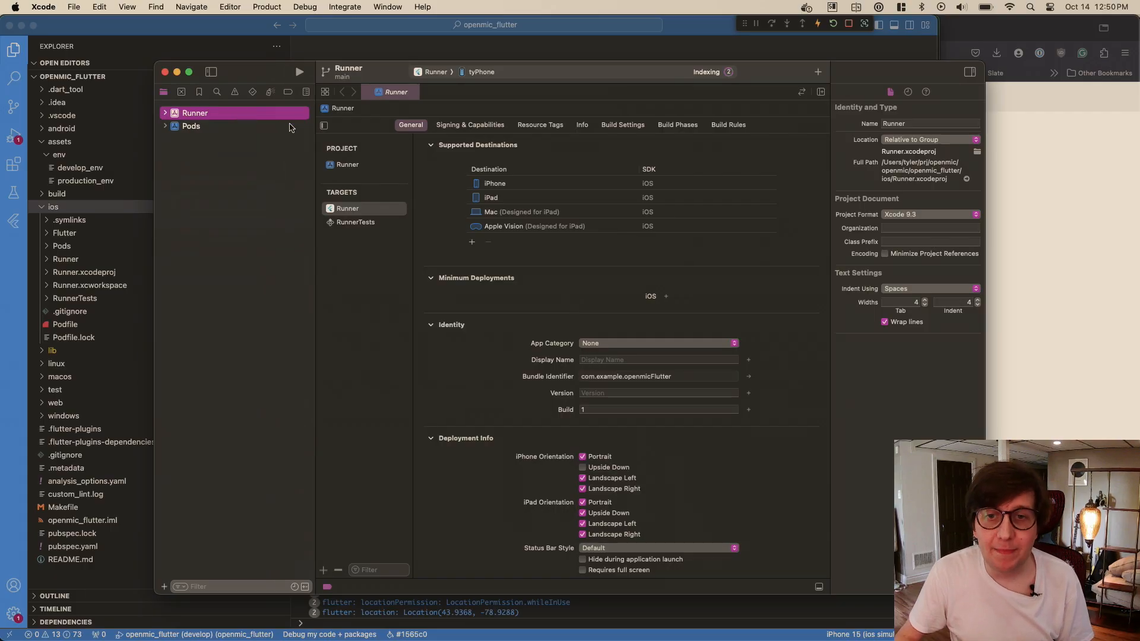
scroll(676, 393, down, 1)
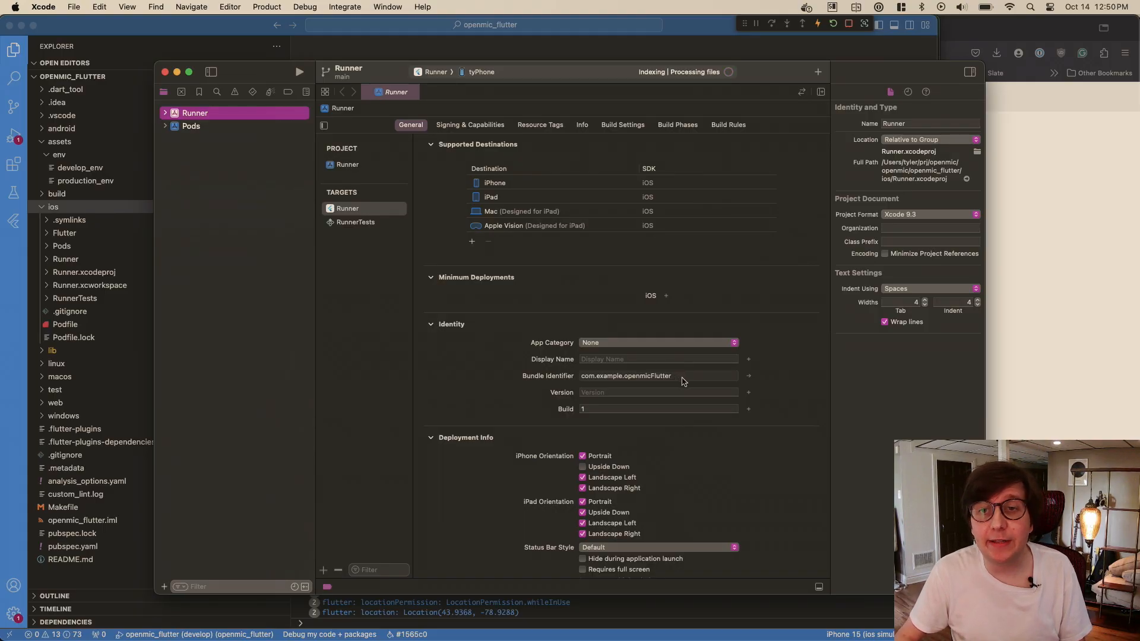
click(748, 378)
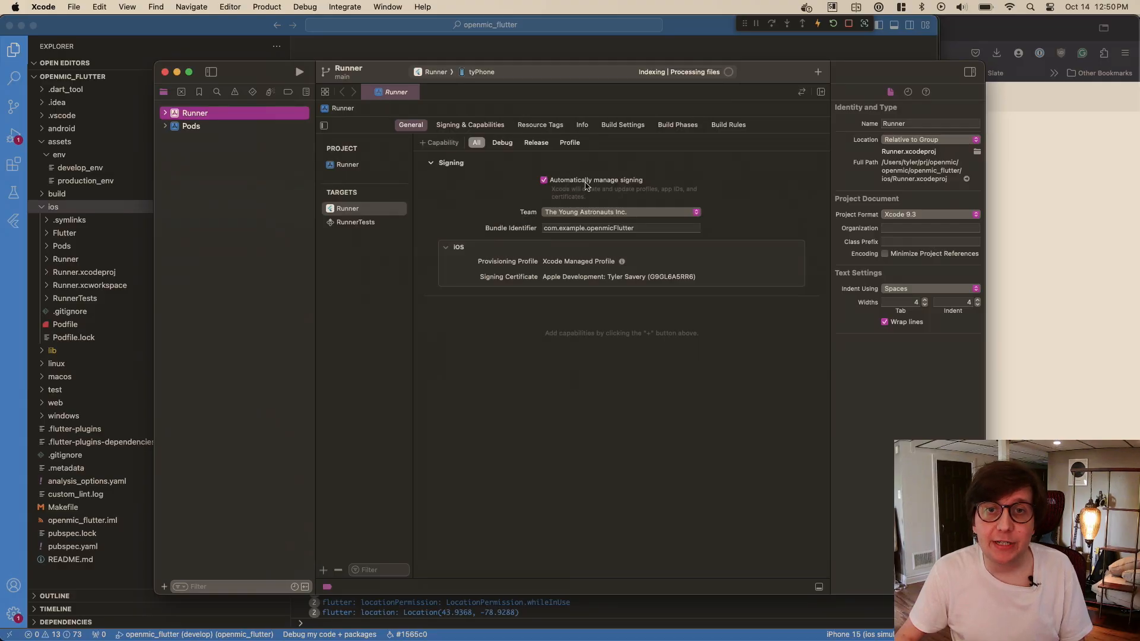
click(632, 225)
text(com)
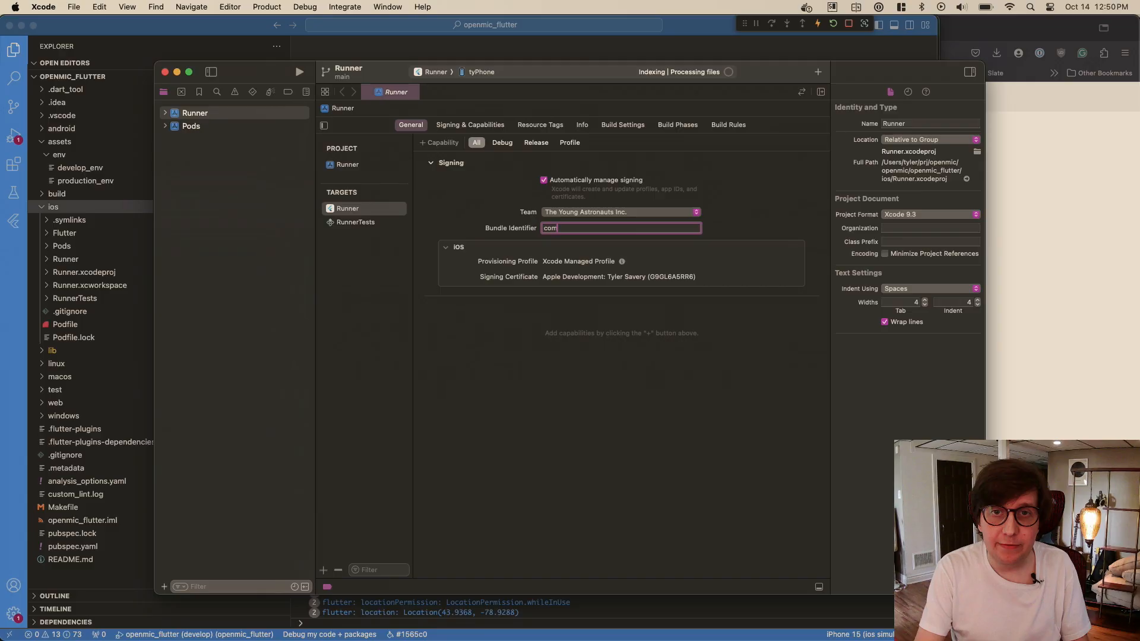
text(.tylersavery.open)
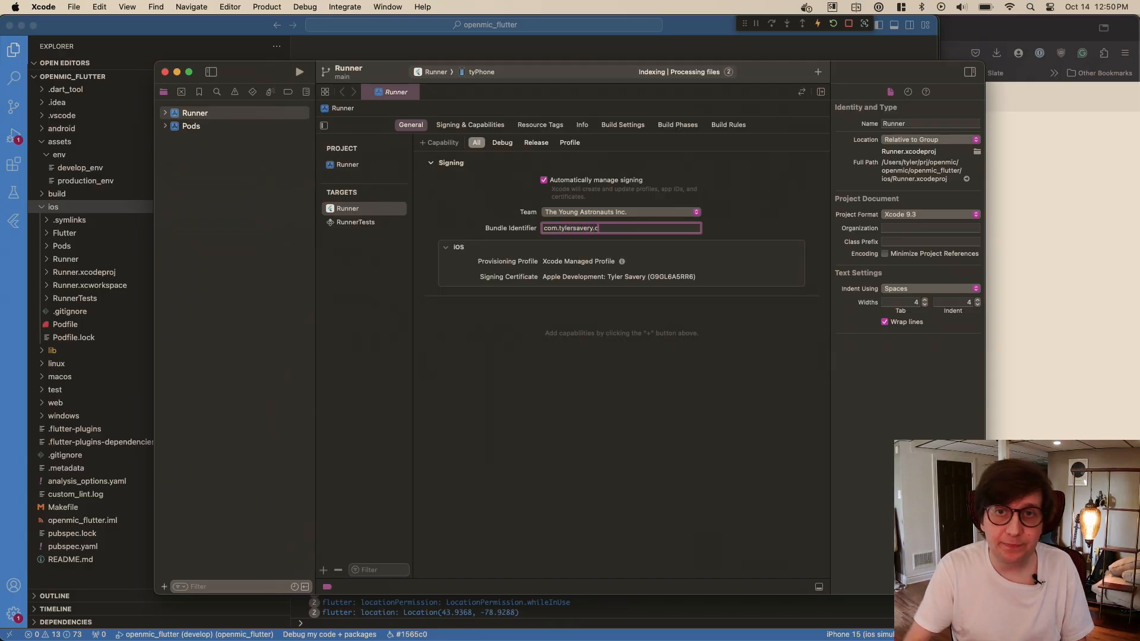
text(mic)
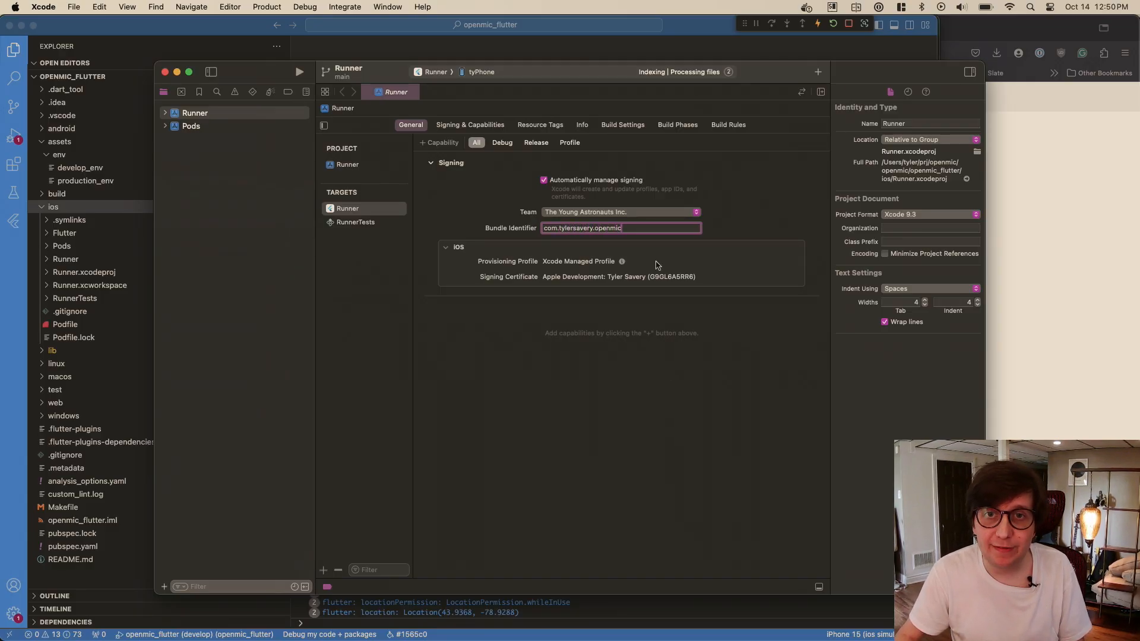
click(640, 357)
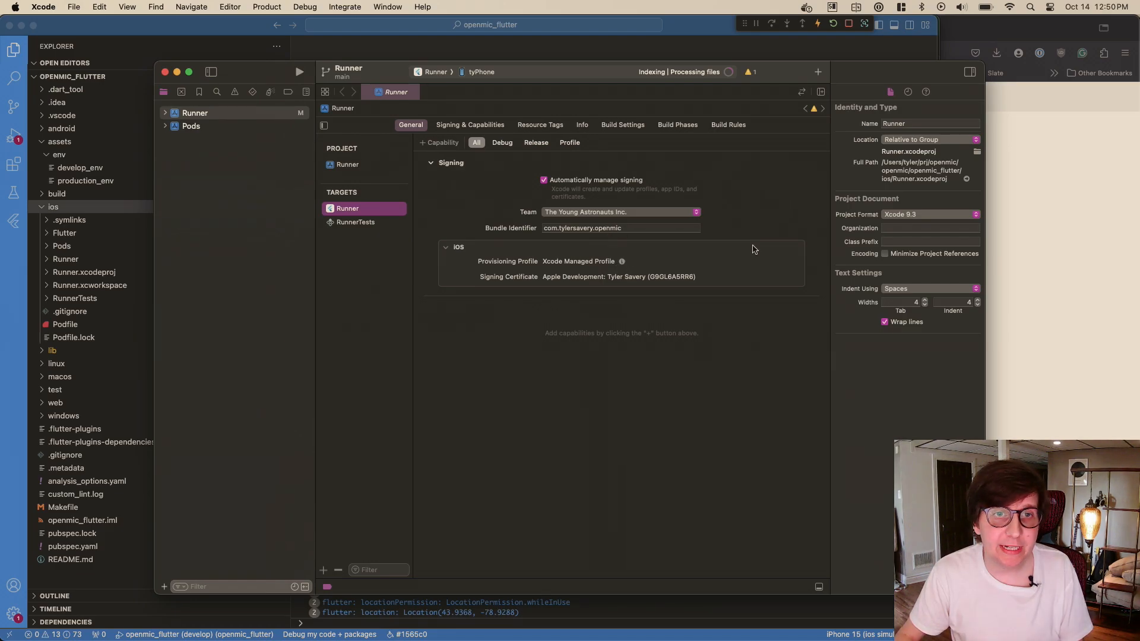
- Switch to App Store Connect in Firefox, open the app's general information, and find its bundle ID by searching for "bund"
click(1102, 277)
scroll(530, 301, down, 1)
scroll(530, 301, down, 3)
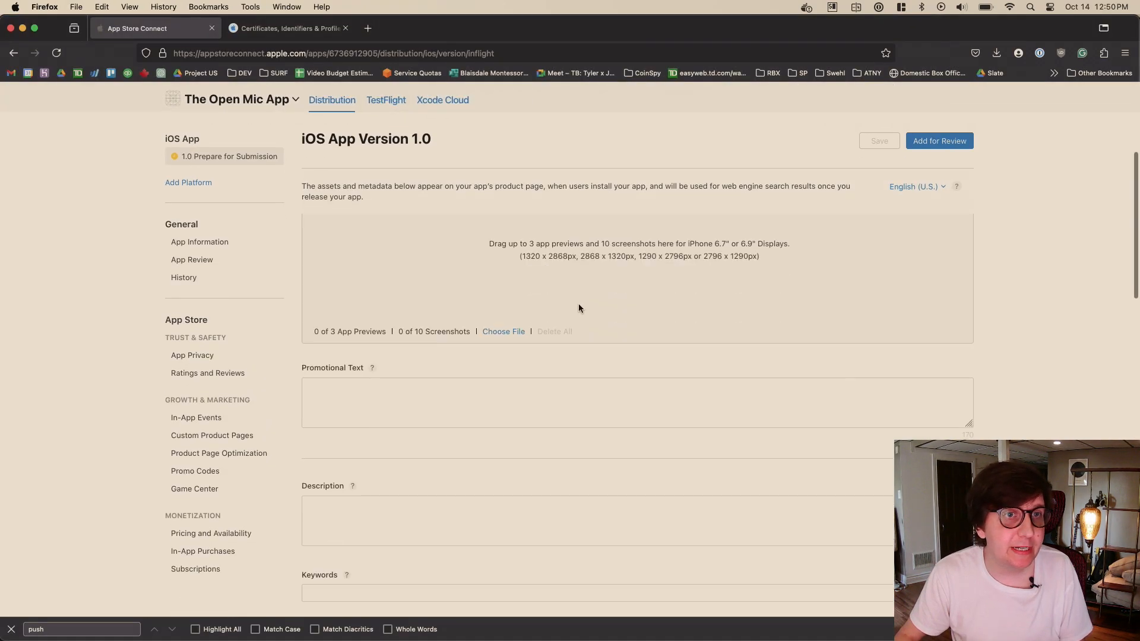
click(216, 244)
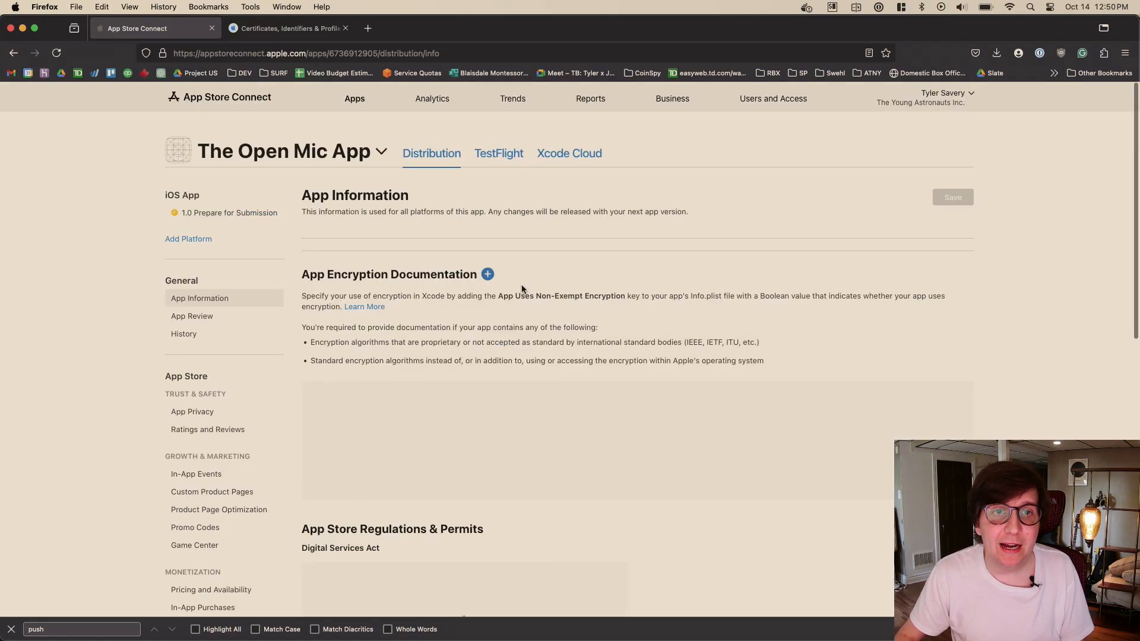
scroll(804, 287, down, 2)
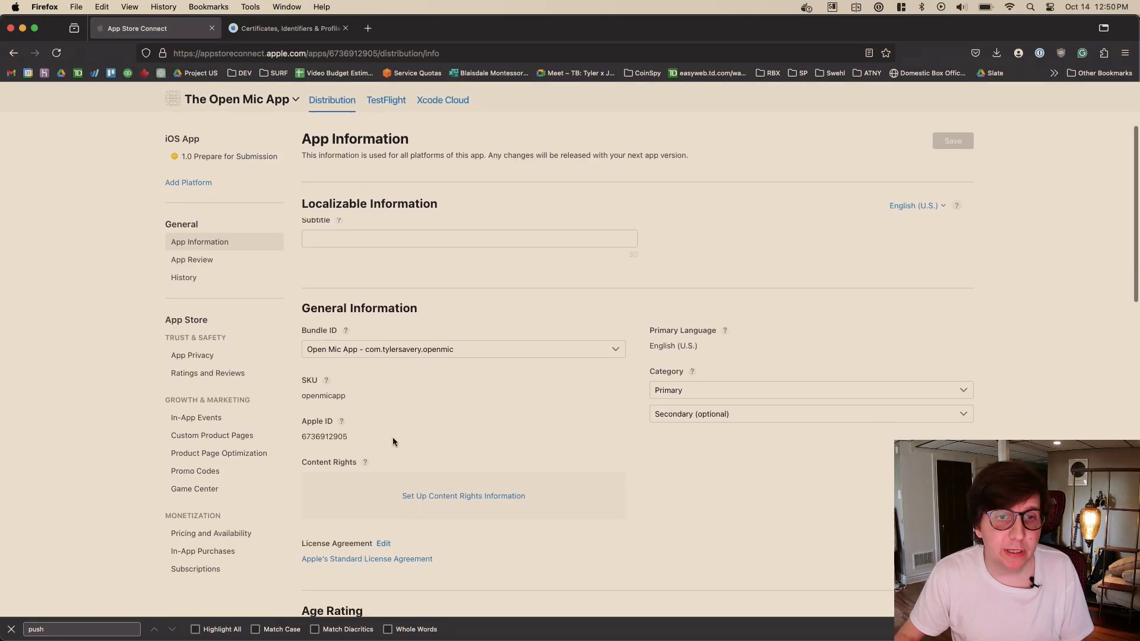
scroll(669, 374, down, 2)
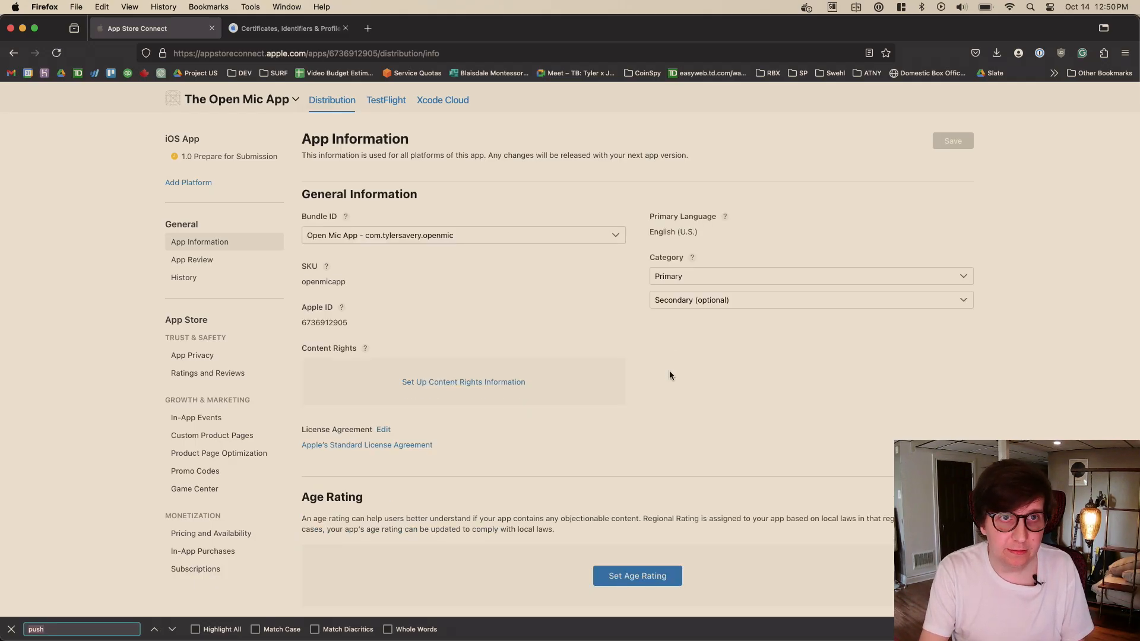
text(bund)
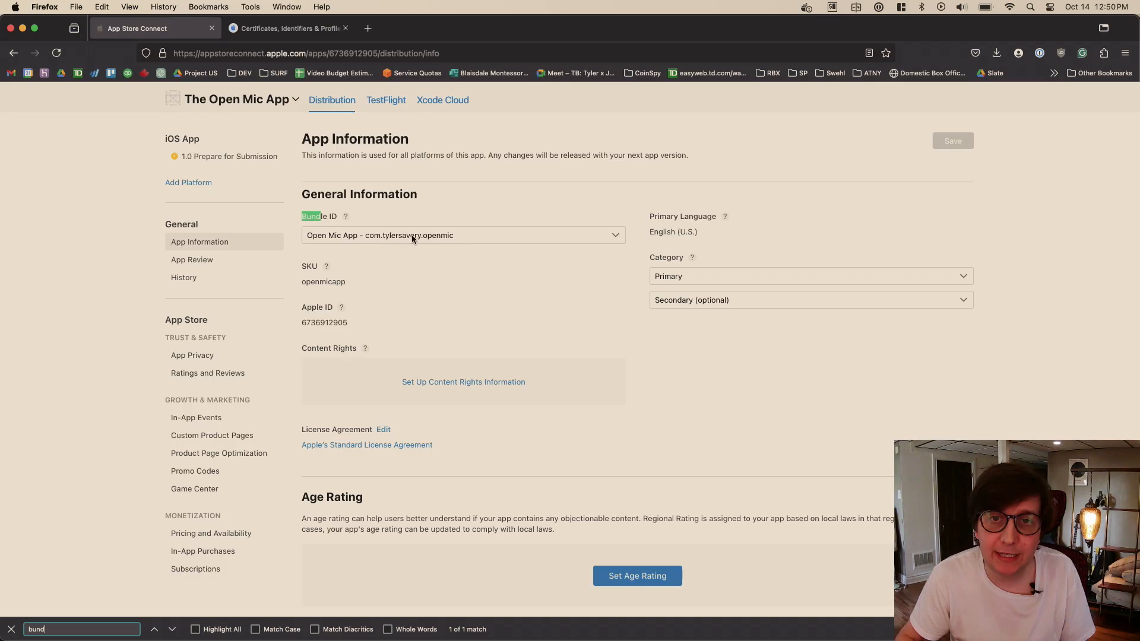
click(553, 305)
- Compare the Runner target's bundle identifier in Xcode with the bundle ID in App Store Connect
key(super+Tab)
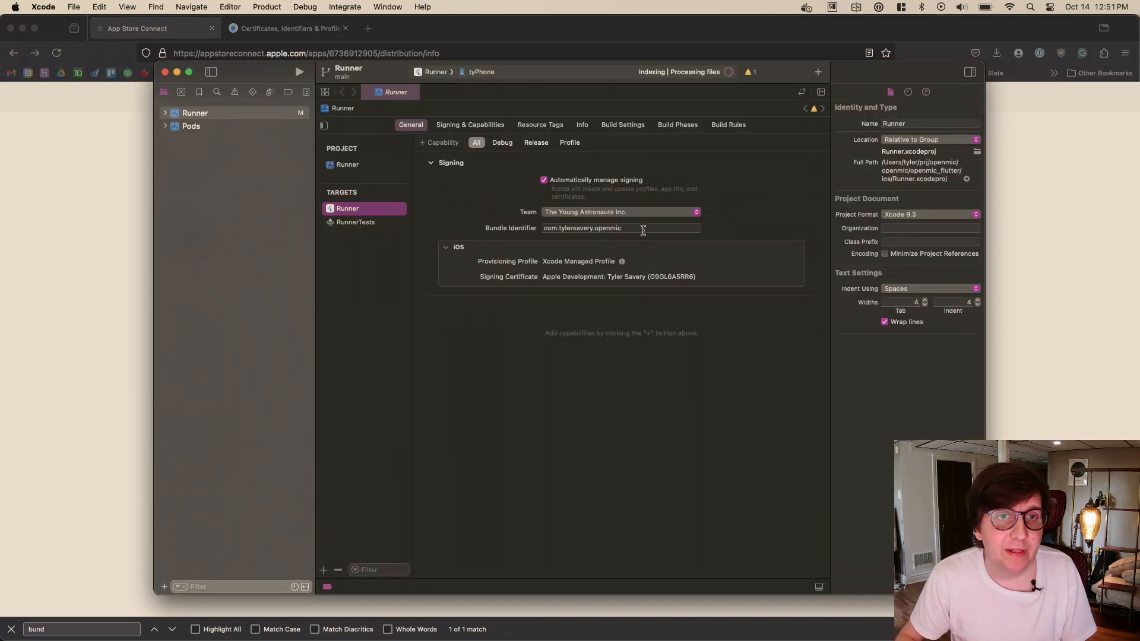
key(super+Tab)
key(super+Tab)
key(super+Tab)
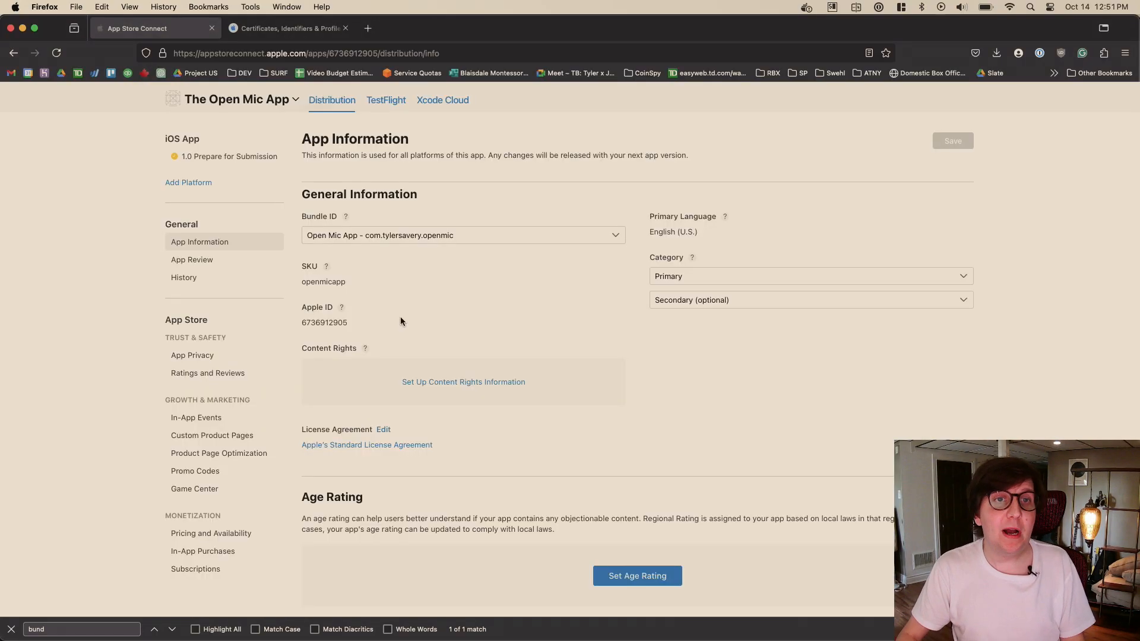
- Go back to the list of all apps and reopen the iOS 1.0 version page of The Open Mic App
scroll(454, 364, up, 2)
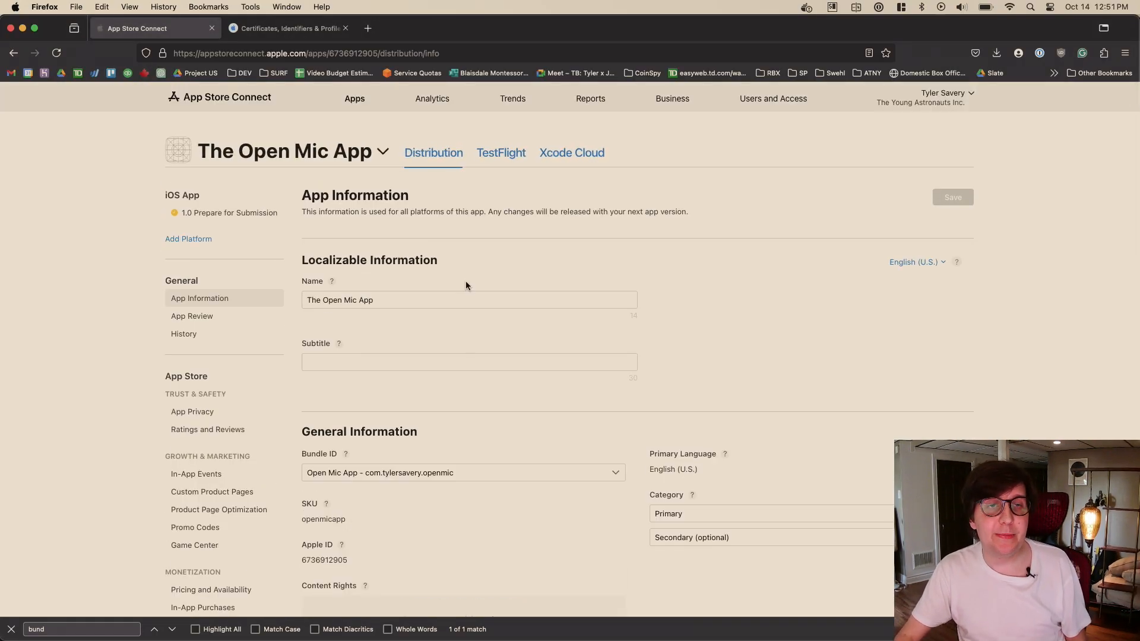
click(255, 213)
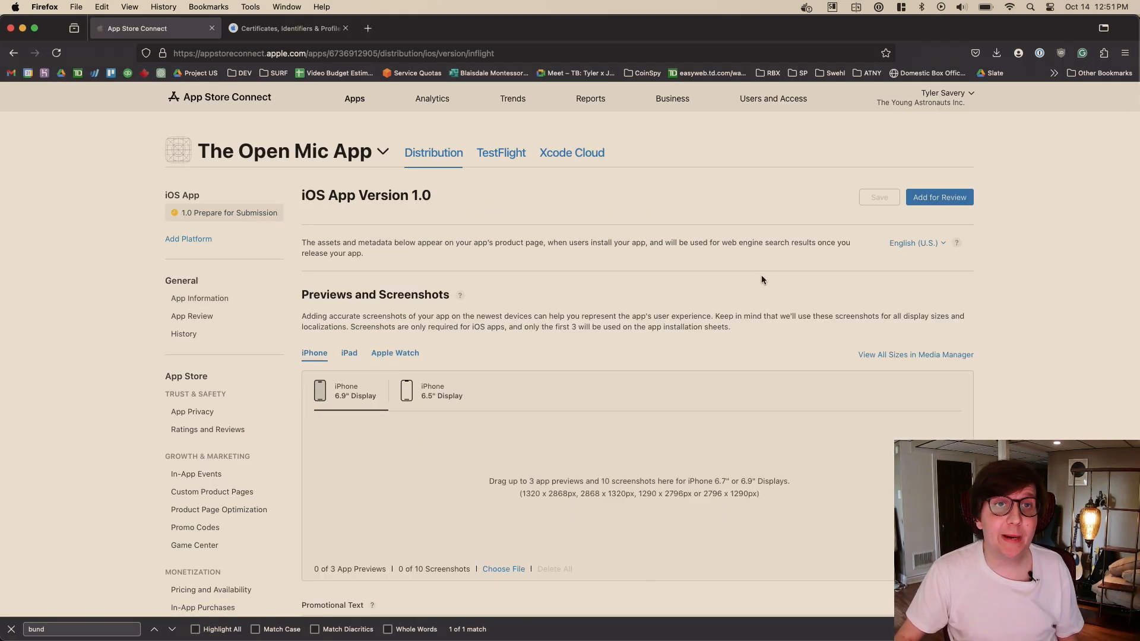
click(354, 98)
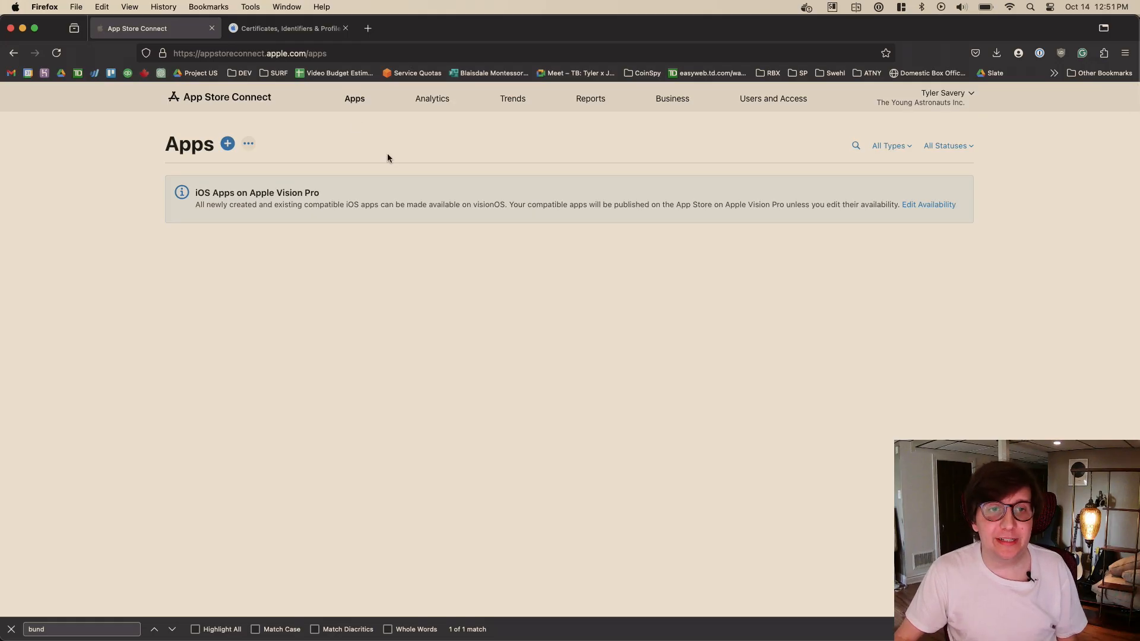
scroll(486, 230, down, 1)
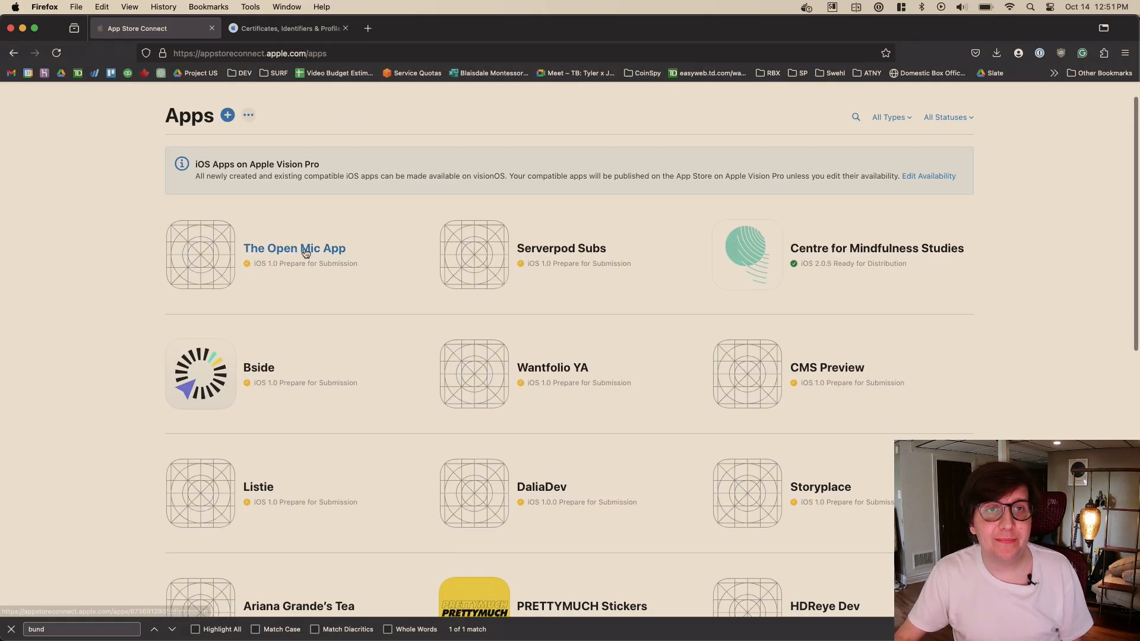
click(305, 249)
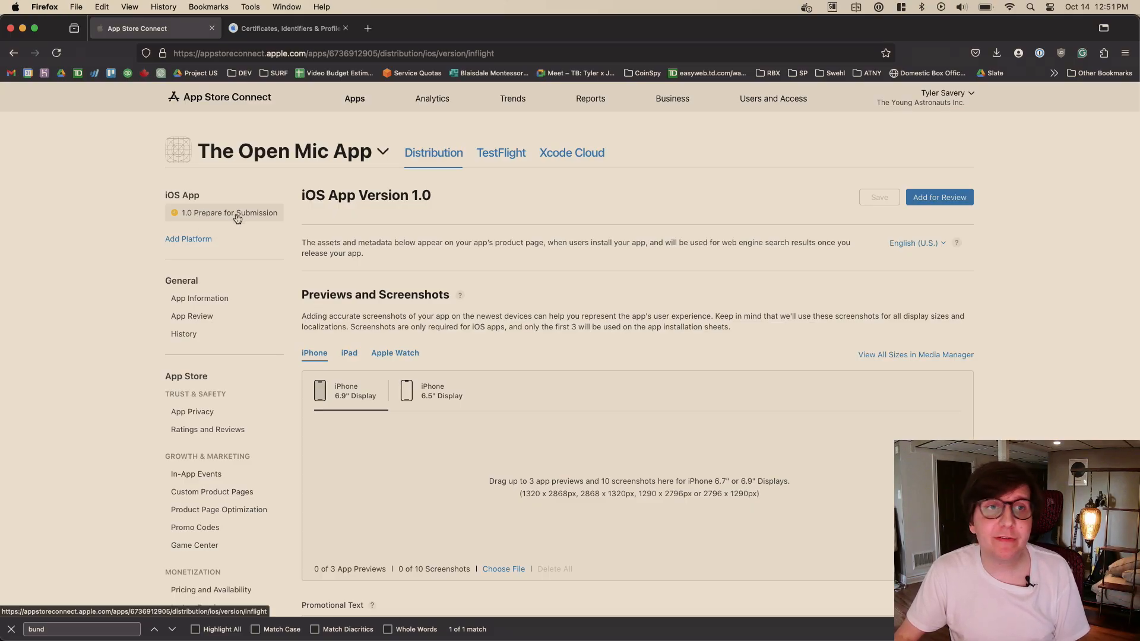
click(174, 217)
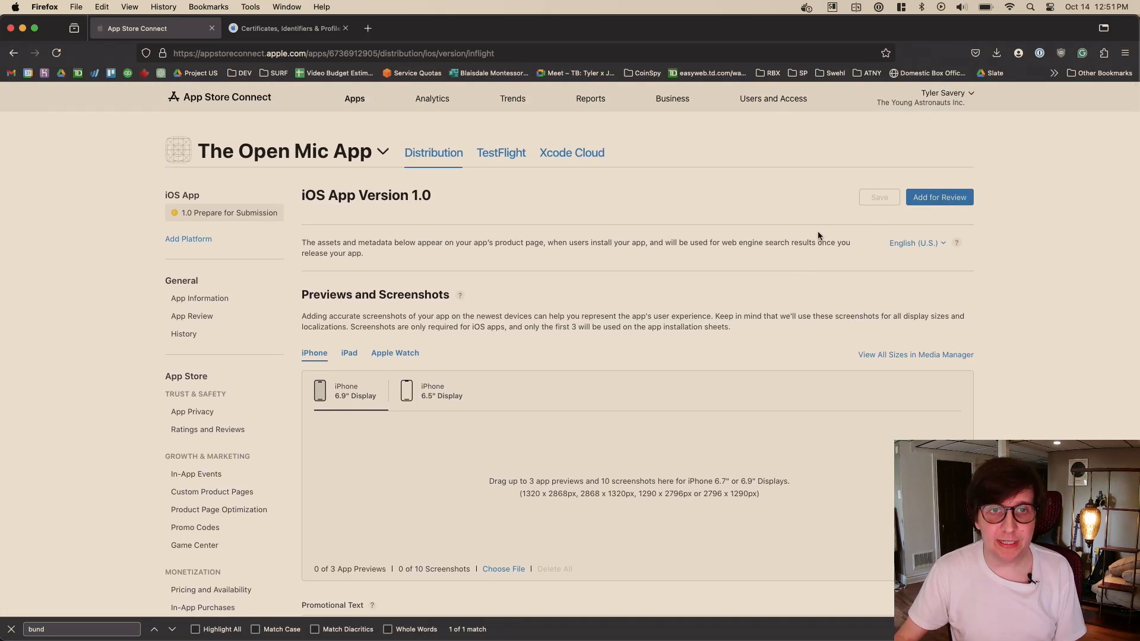
- Examine the version 1.0 submission fields, including screenshots, promotional text, description, keywords and support URL
scroll(607, 177, down, 2)
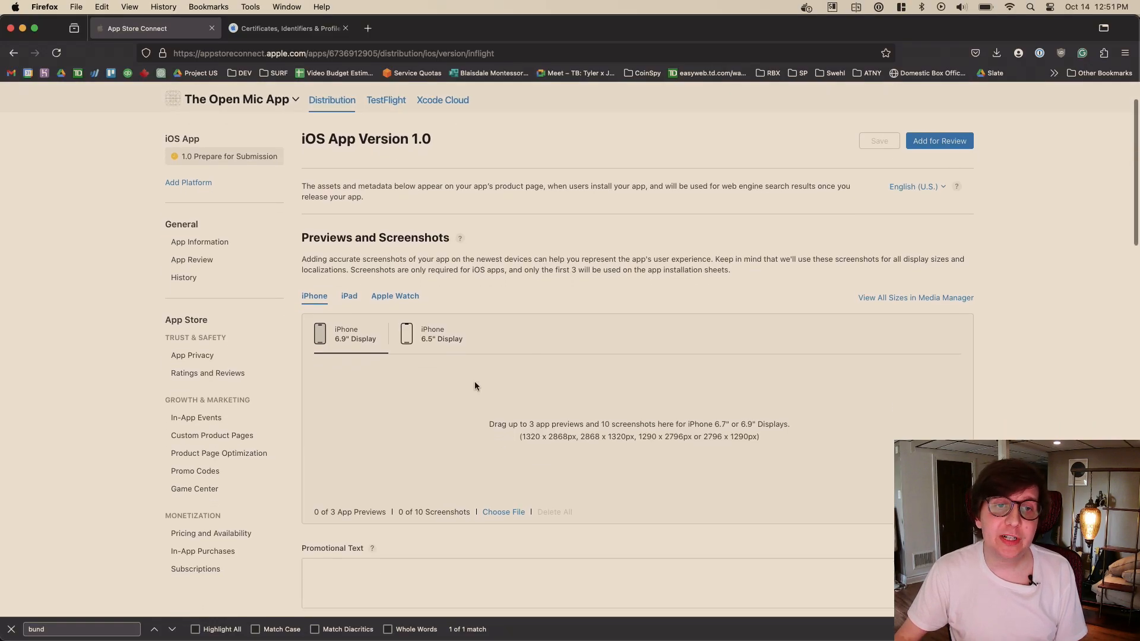
scroll(599, 350, down, 5)
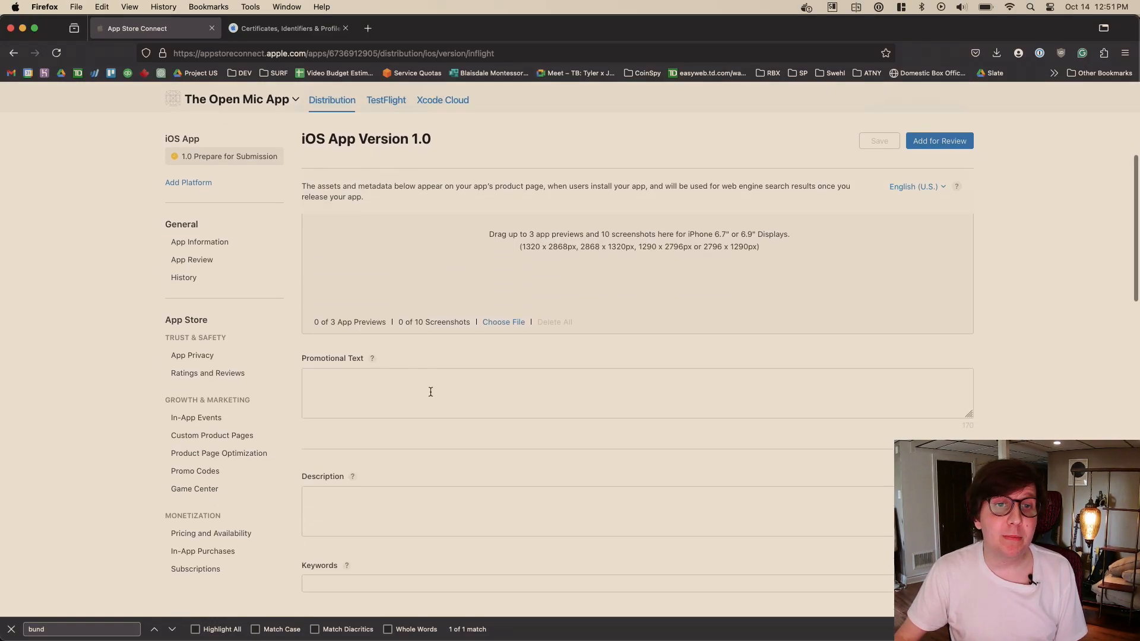
scroll(507, 368, down, 1)
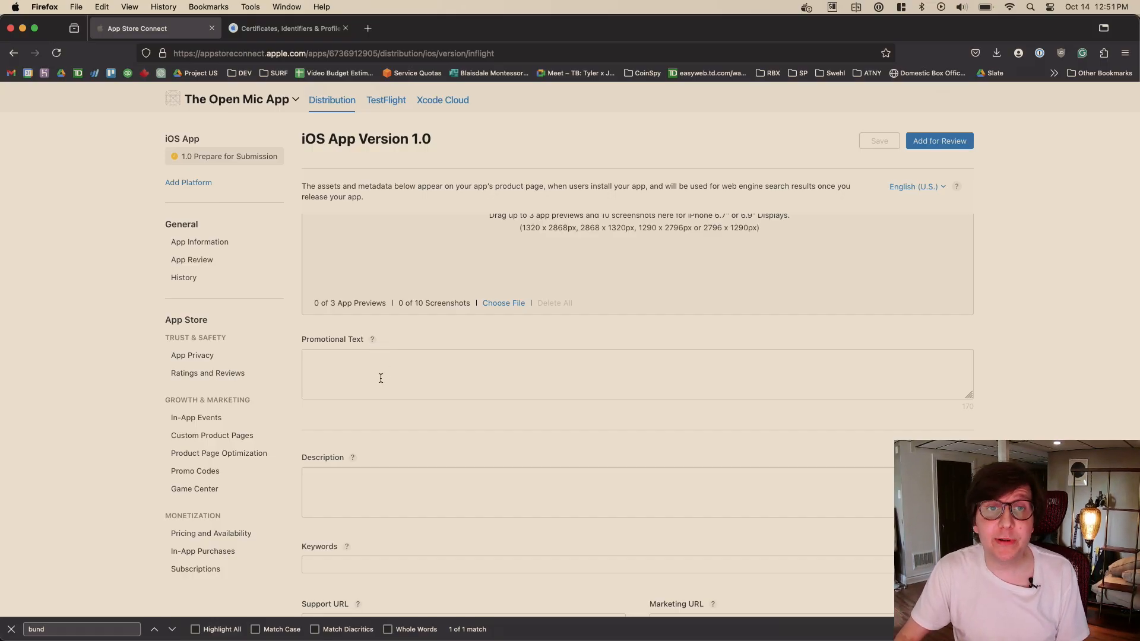
scroll(593, 299, down, 1)
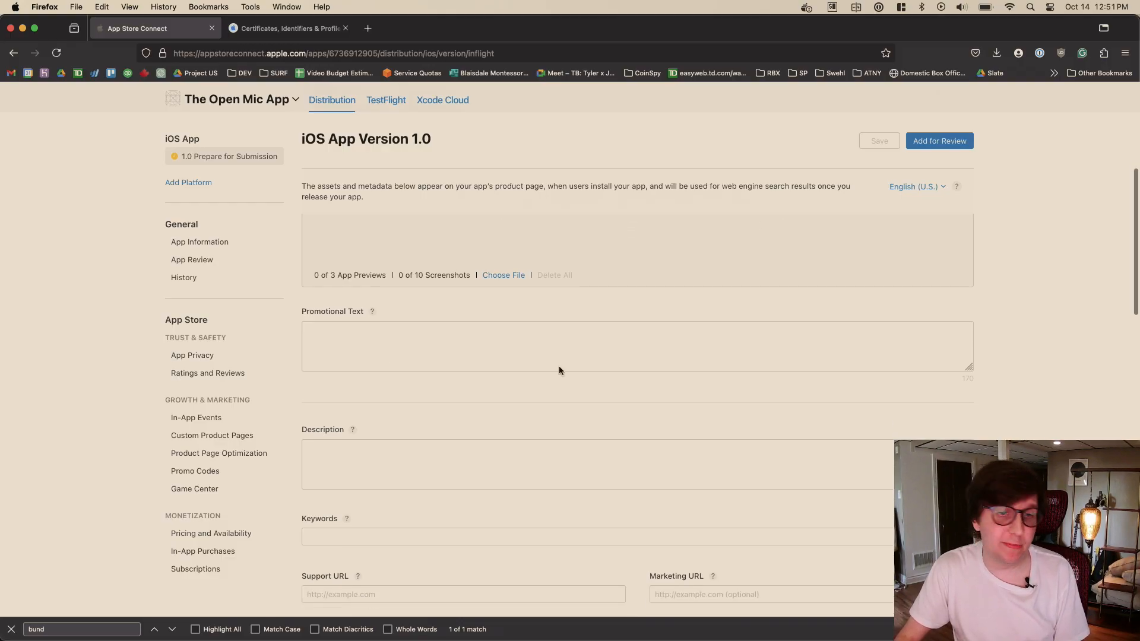
click(488, 461)
scroll(649, 434, down, 2)
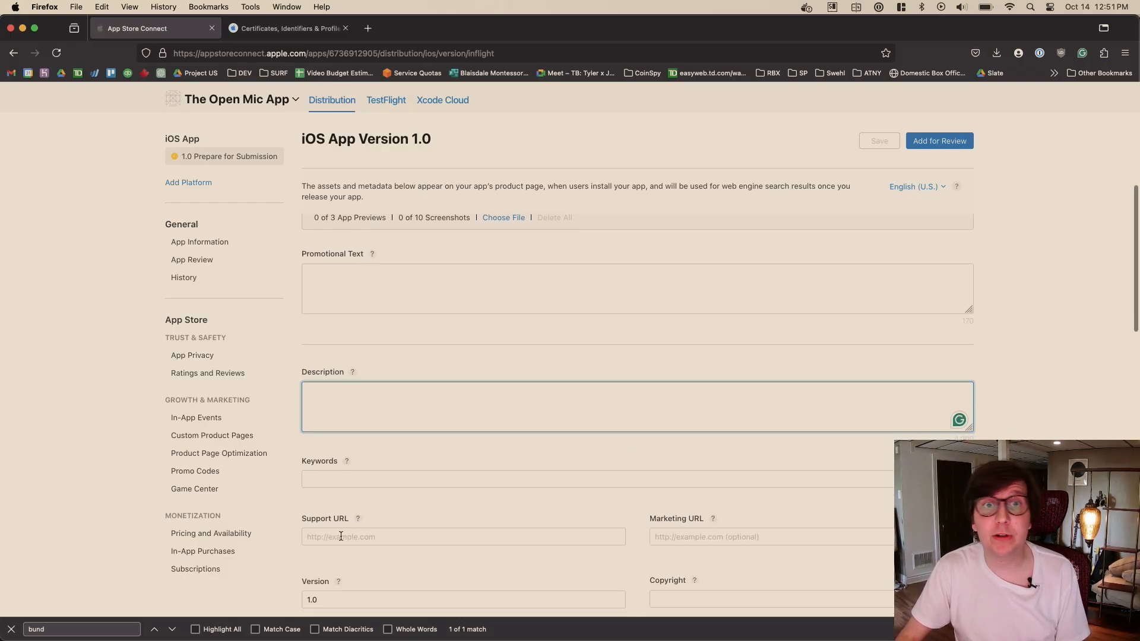
scroll(596, 442, up, 10)
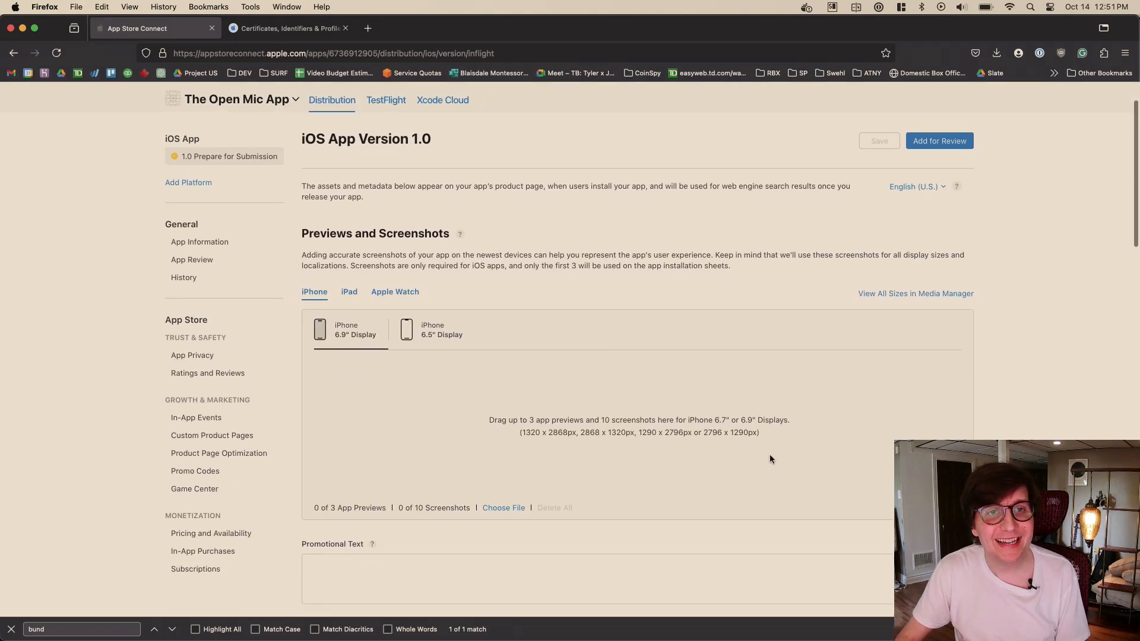
- Examine the version 1.0 text, URL and copyright fields, and look into the App Clip and iMessage App sections
scroll(625, 276, down, 8)
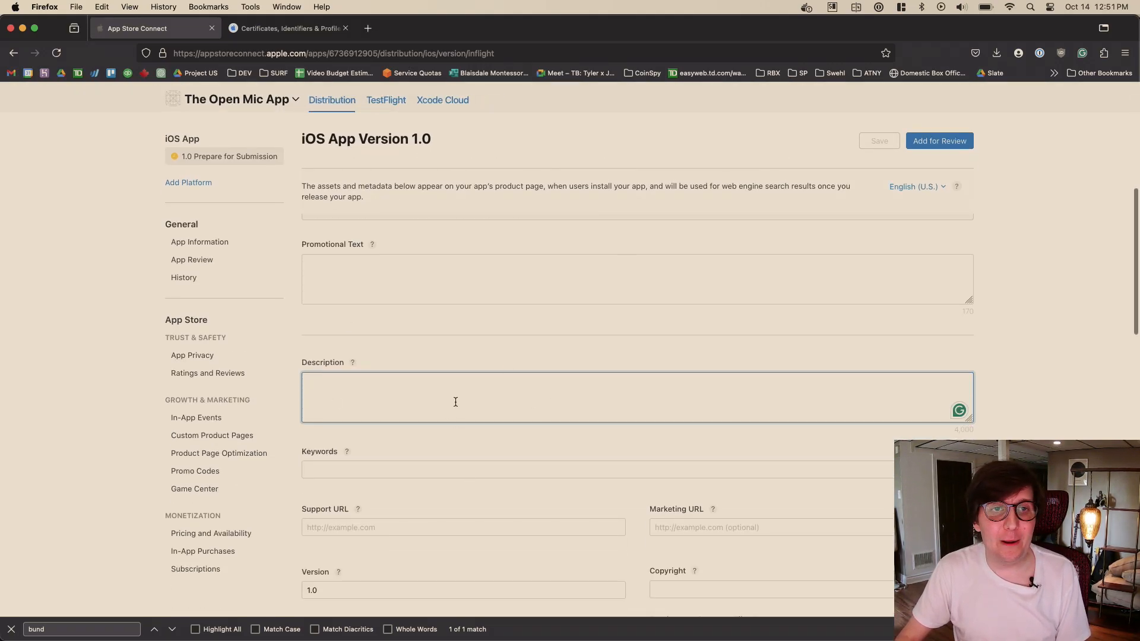
click(408, 285)
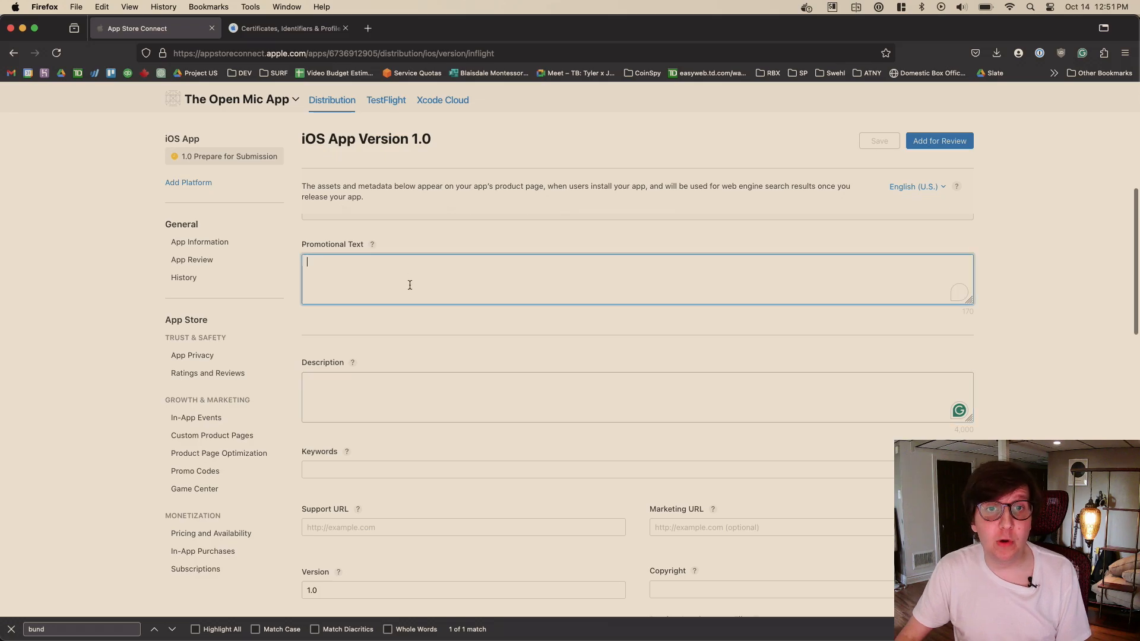
click(388, 389)
scroll(586, 279, down, 4)
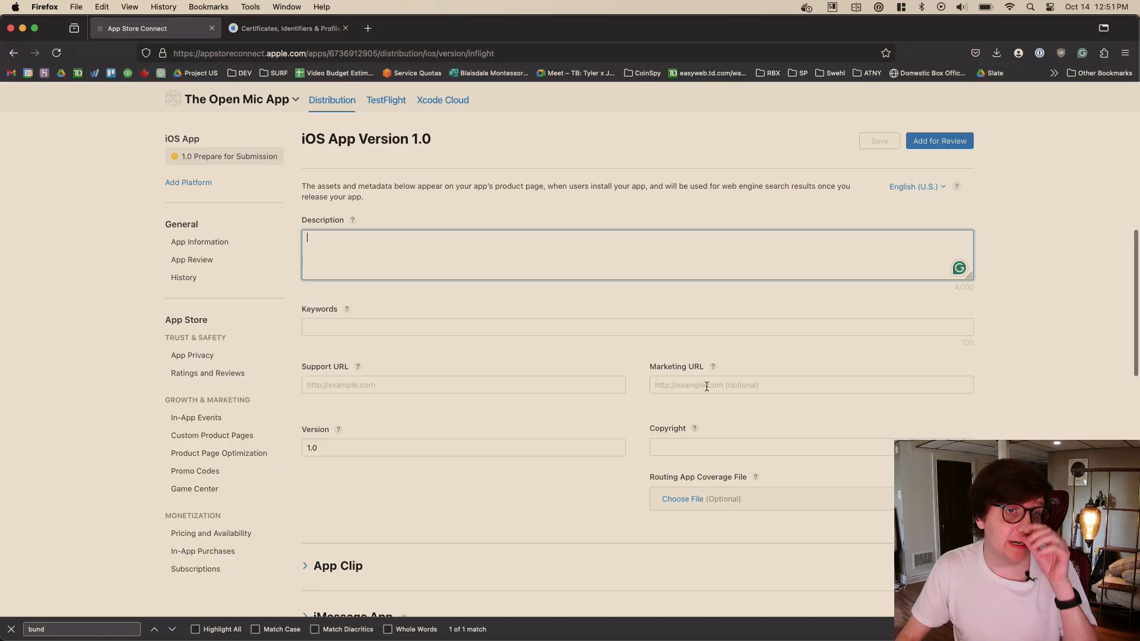
scroll(450, 376, down, 4)
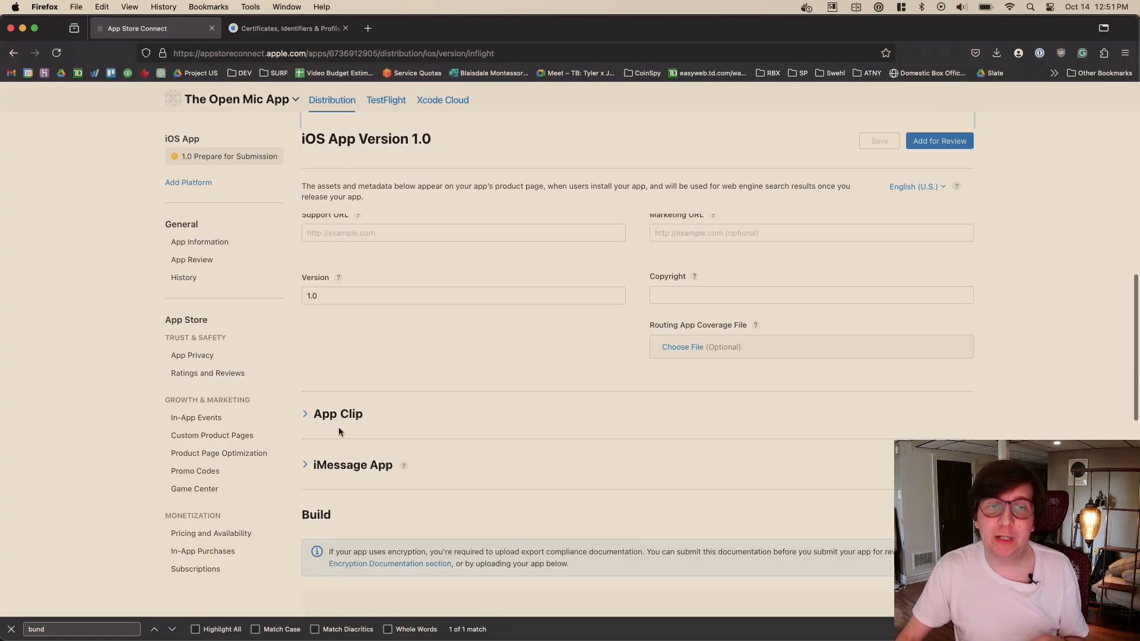
click(350, 415)
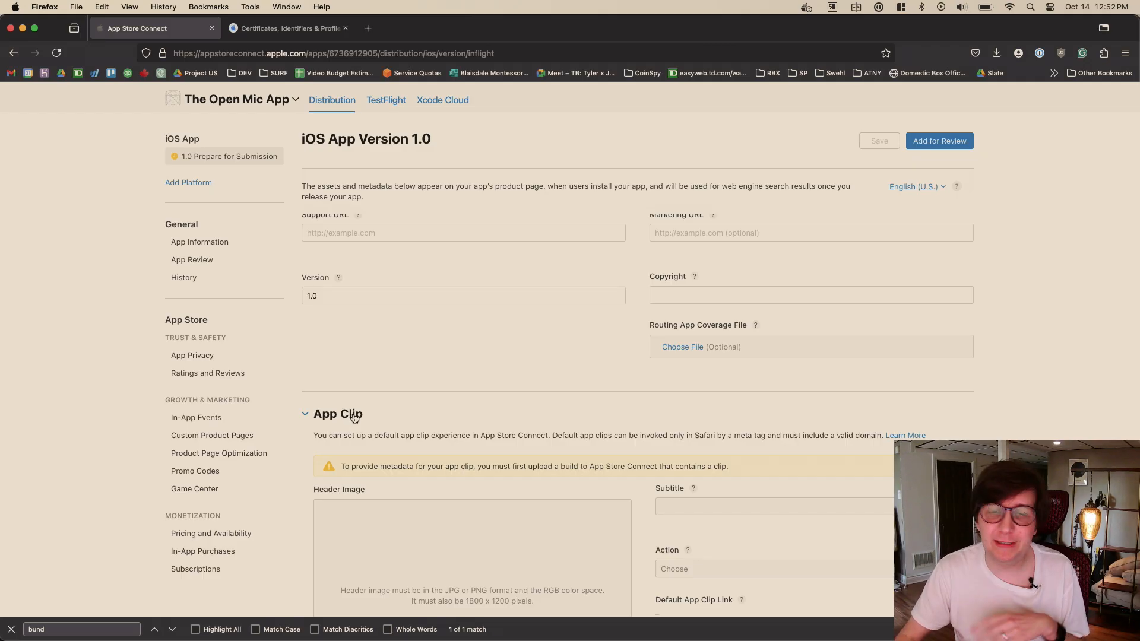
click(351, 416)
scroll(469, 463, down, 1)
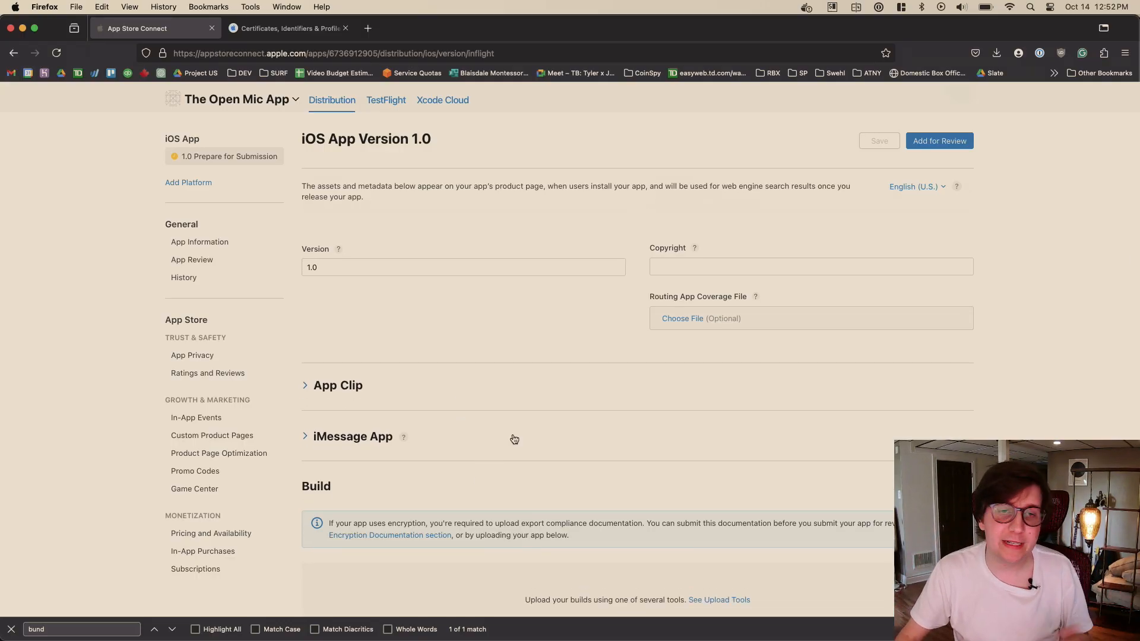
scroll(539, 407, down, 3)
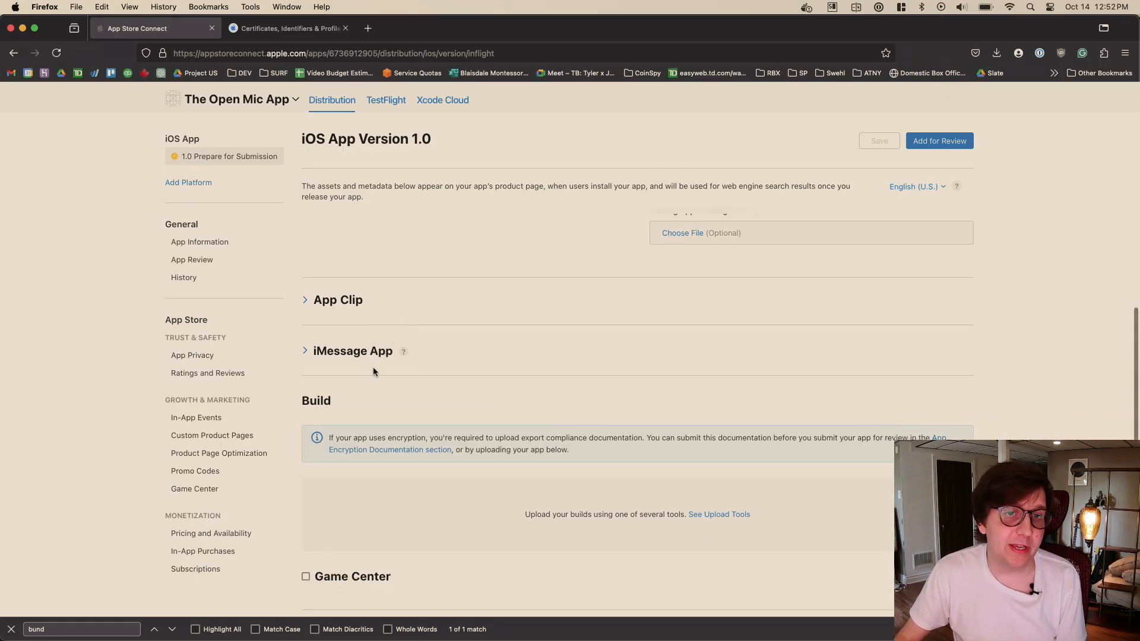
click(365, 352)
click(364, 355)
- Review the build upload, Game Center, App Review Information and App Store Version Release sections of version 1.0
scroll(545, 336, down, 3)
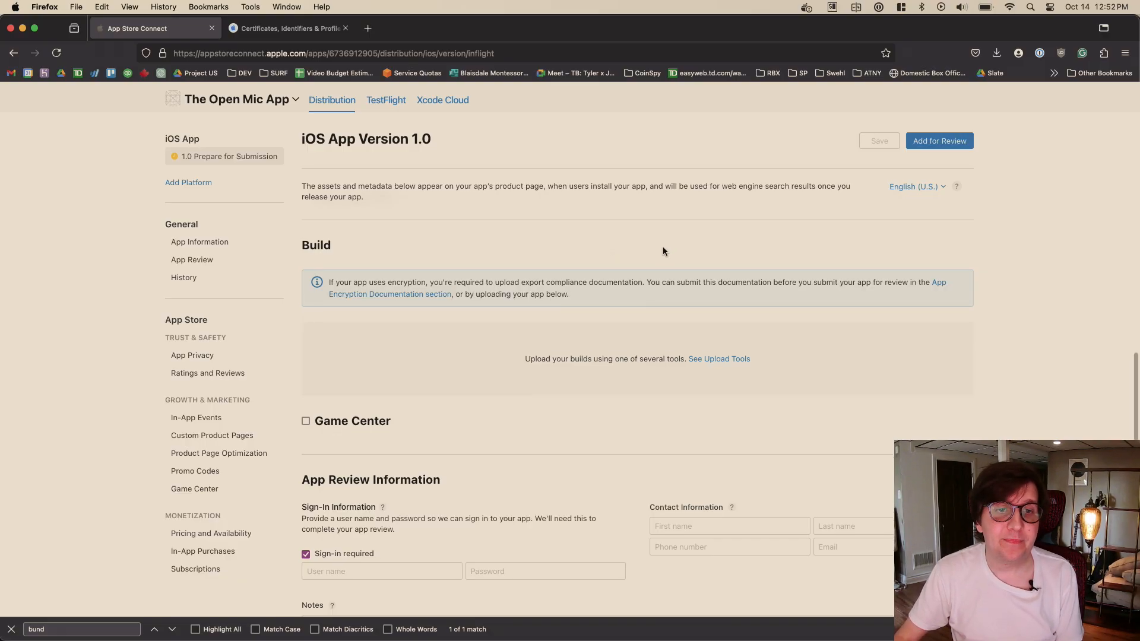
scroll(663, 247, down, 4)
scroll(525, 188, down, 3)
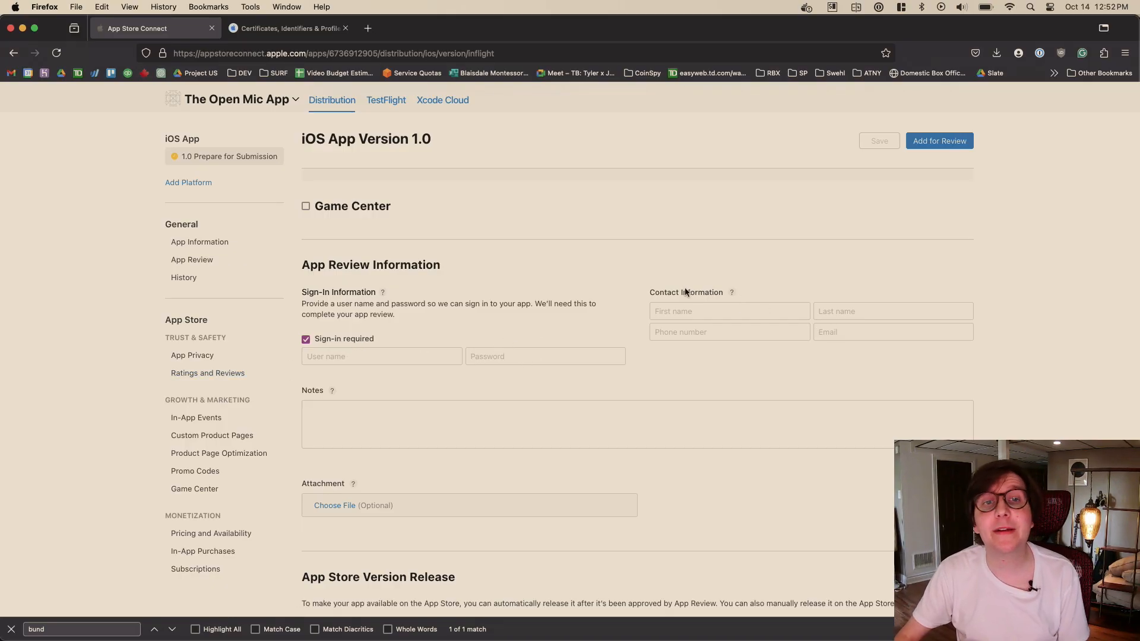
scroll(425, 443, down, 2)
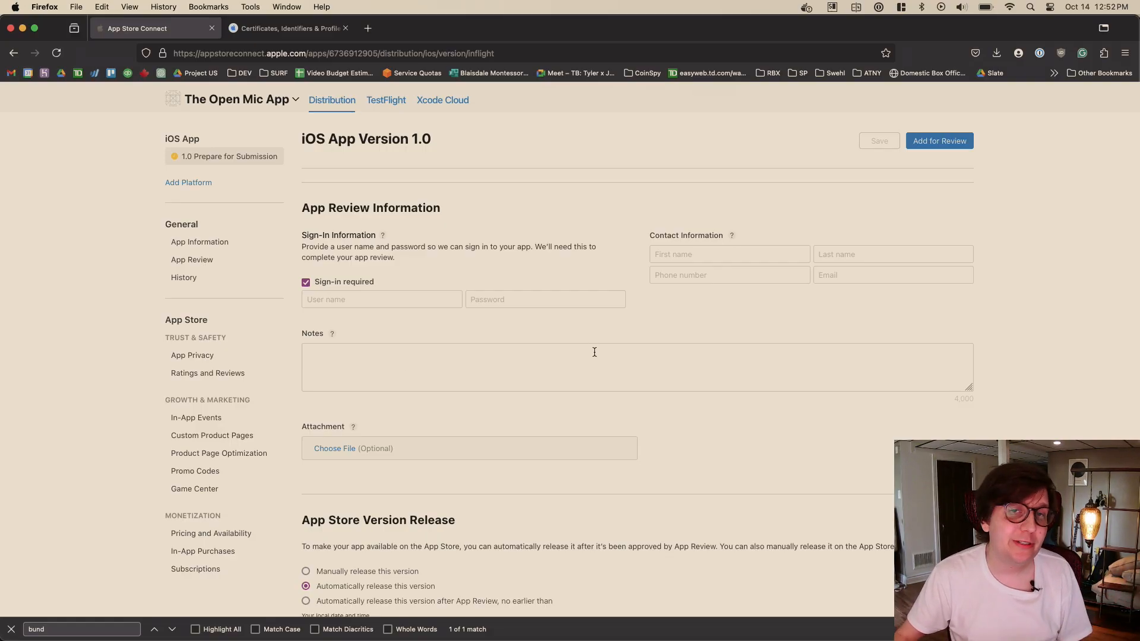
scroll(749, 340, down, 3)
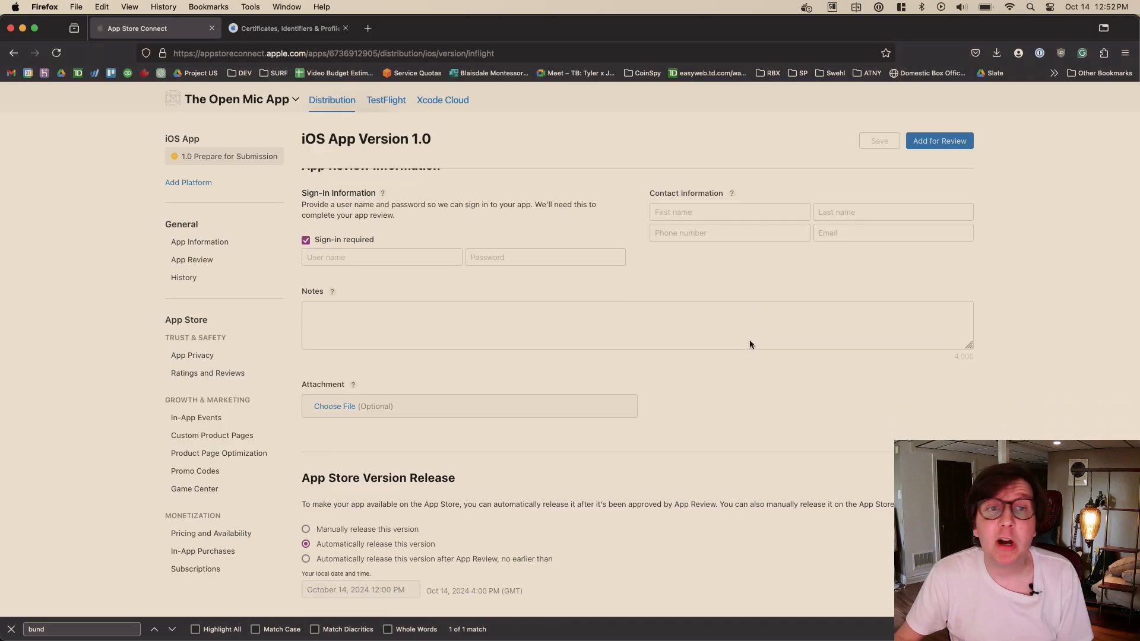
scroll(676, 378, down, 2)
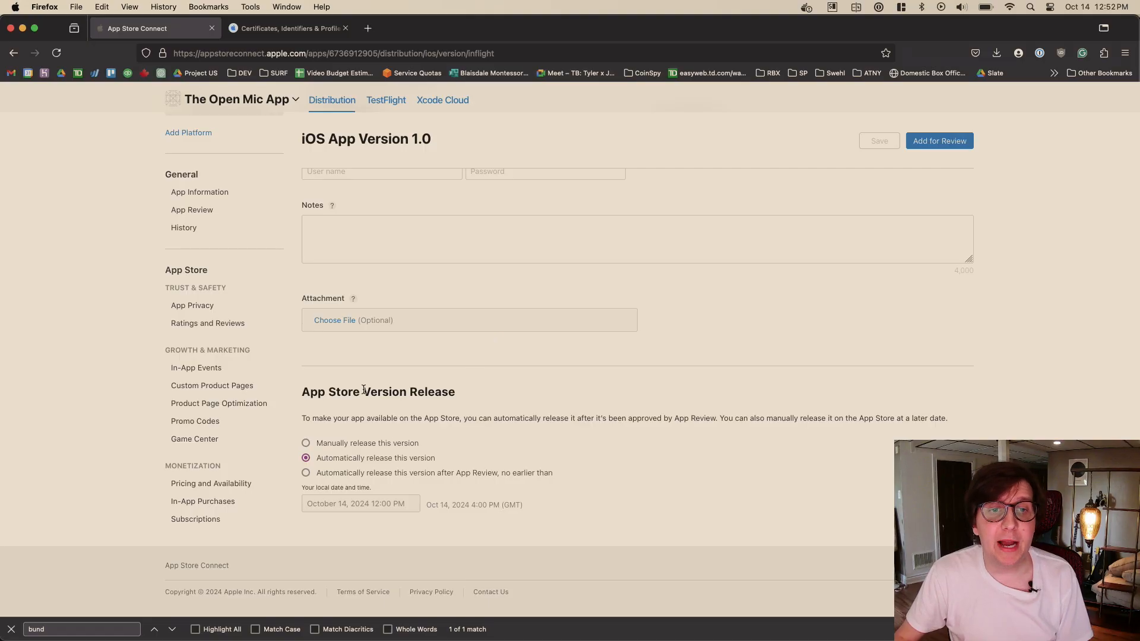
- Set the App Store version release to "Manually release this version" and save the version page
click(353, 445)
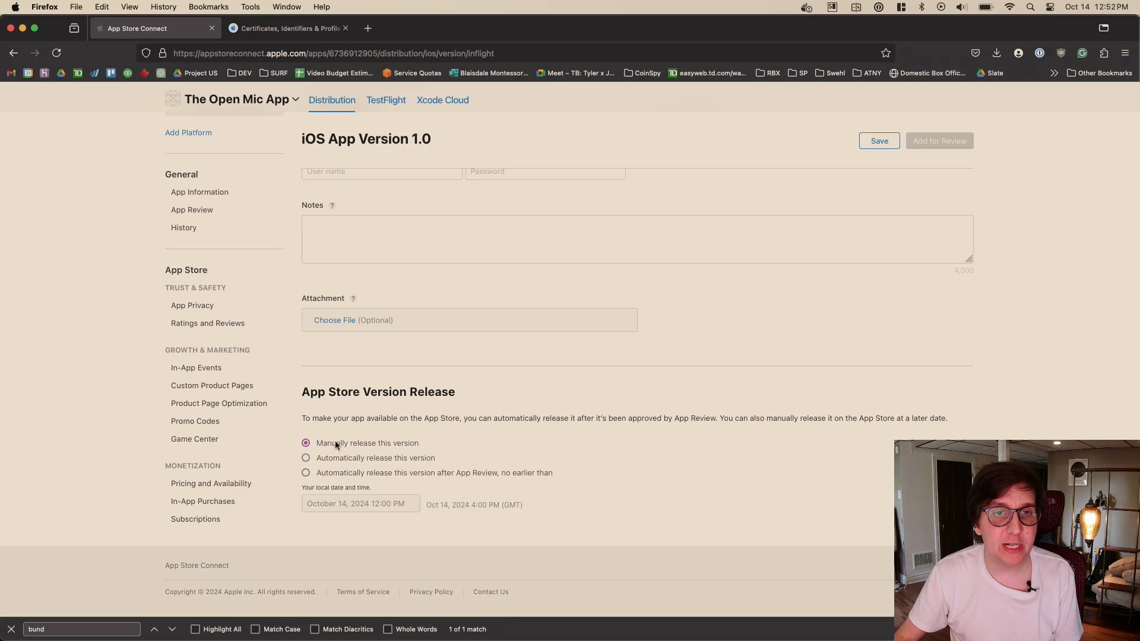
scroll(576, 453, up, 20)
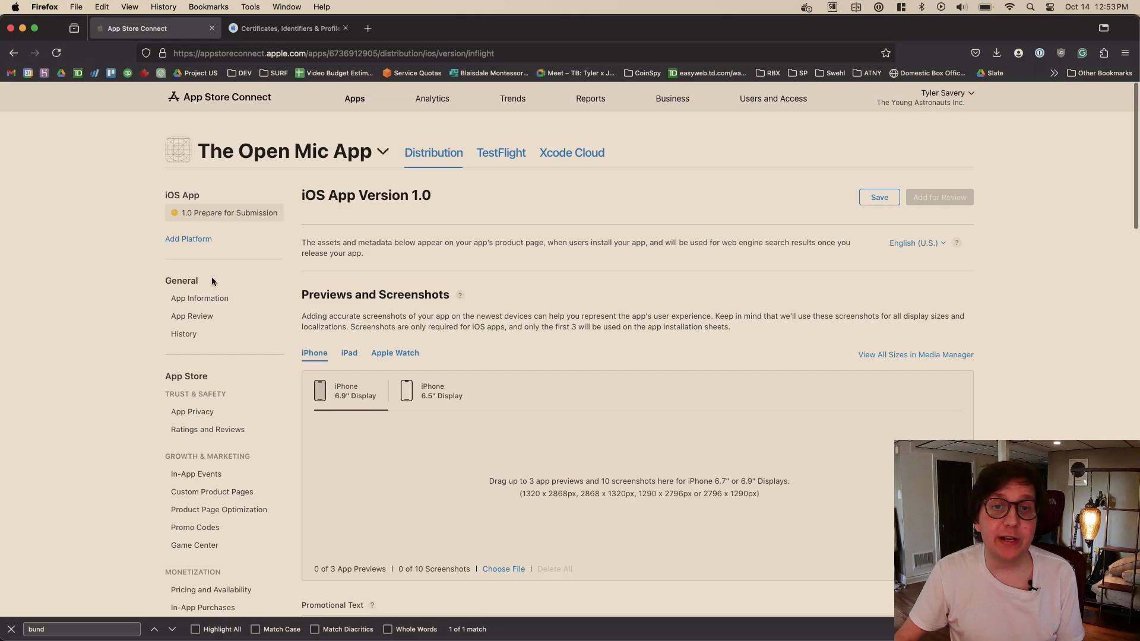
click(215, 298)
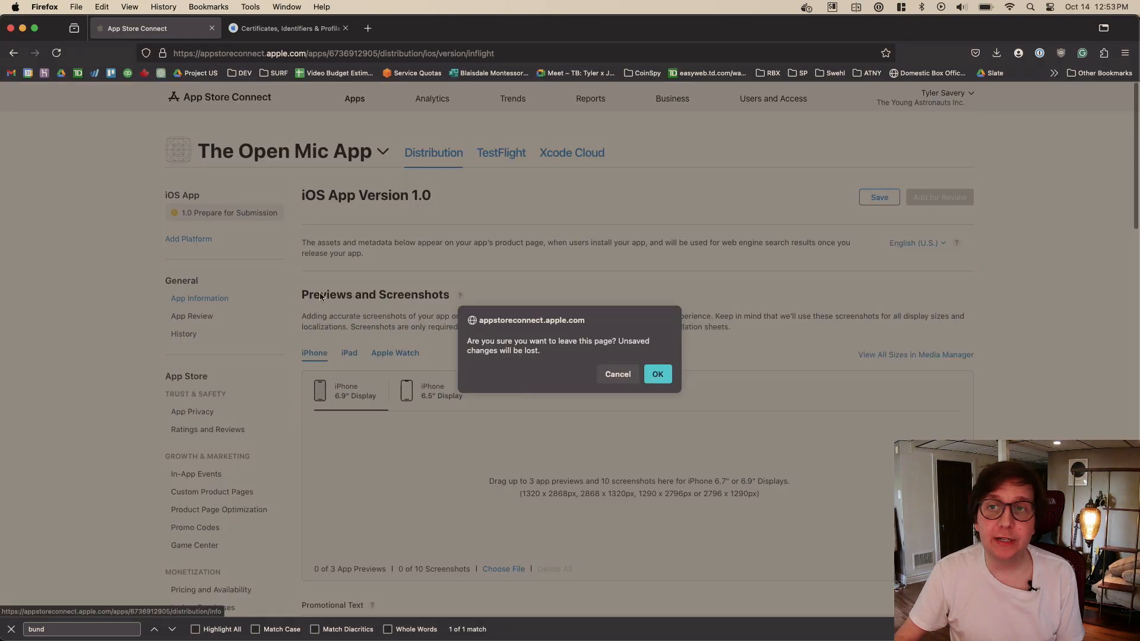
click(621, 375)
click(879, 197)
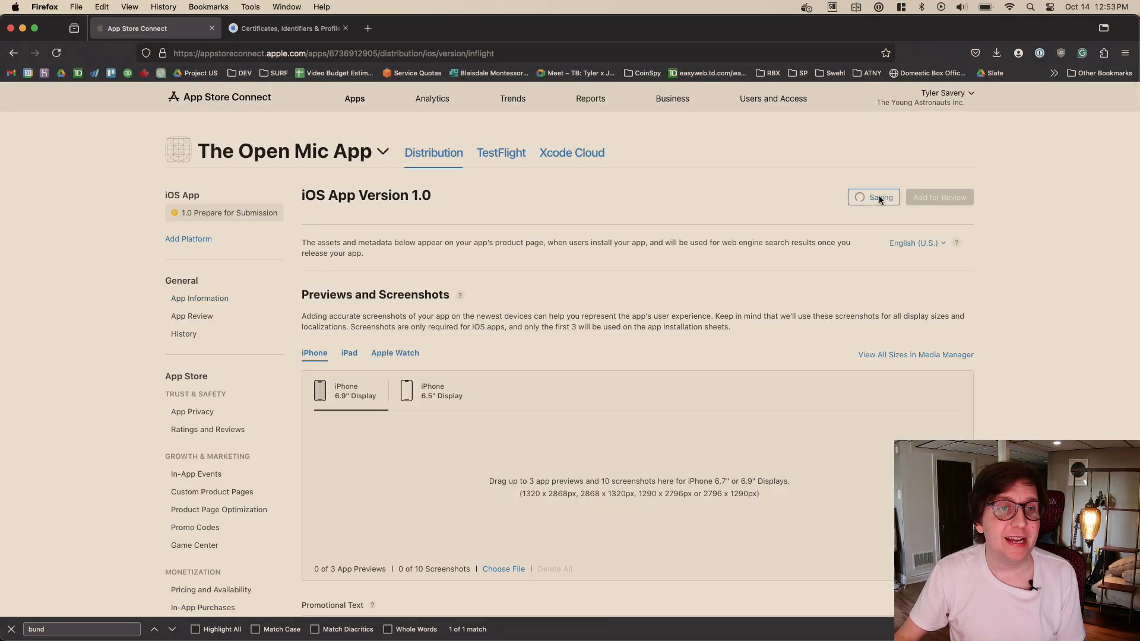
- Open the app's general App Information page and look at the available localization languages, keeping English (U.S.)
click(217, 303)
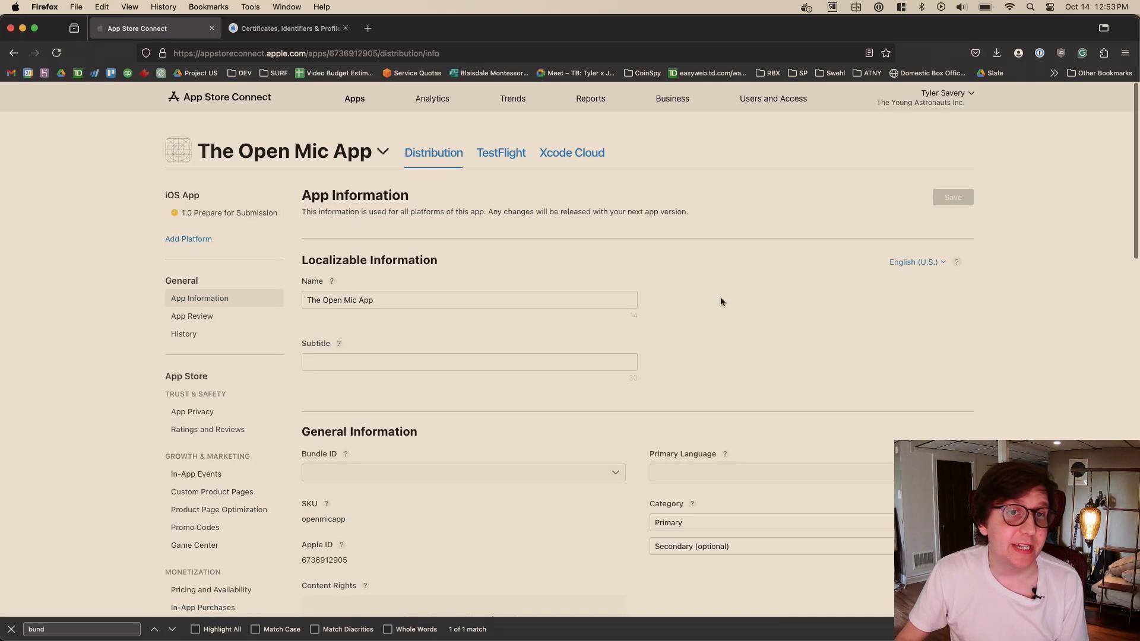
scroll(721, 290, down, 1)
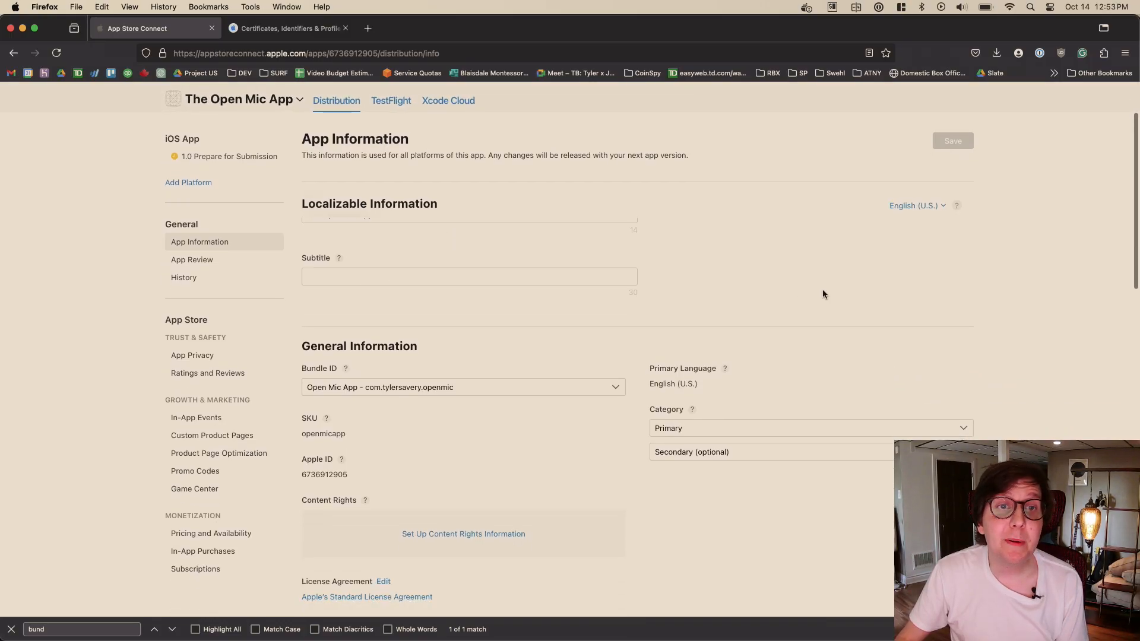
scroll(778, 301, up, 1)
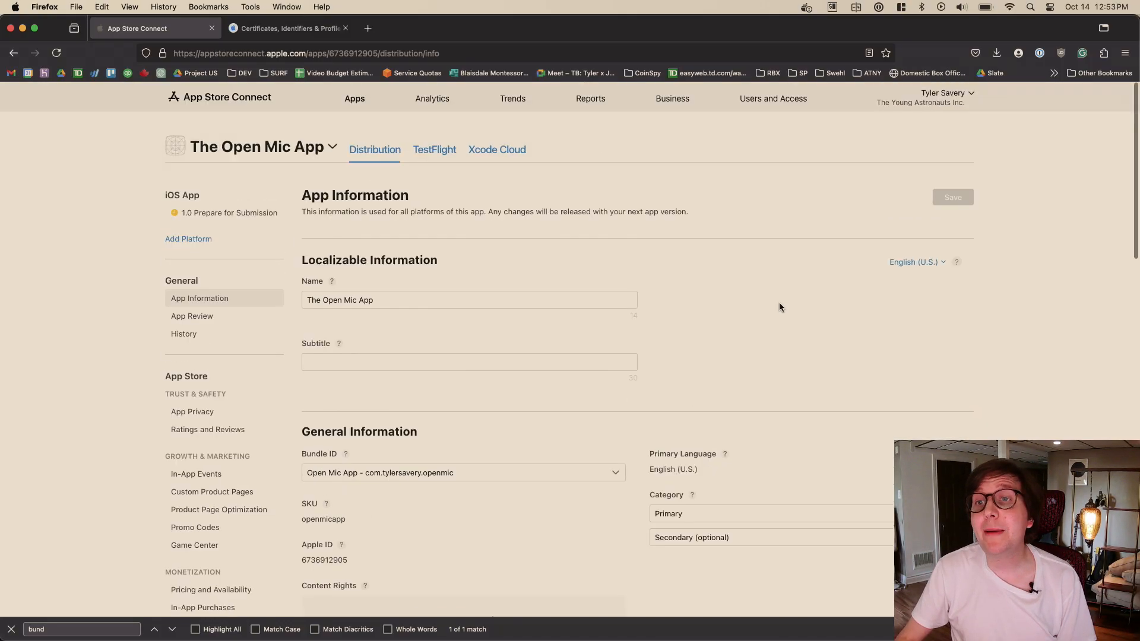
click(920, 263)
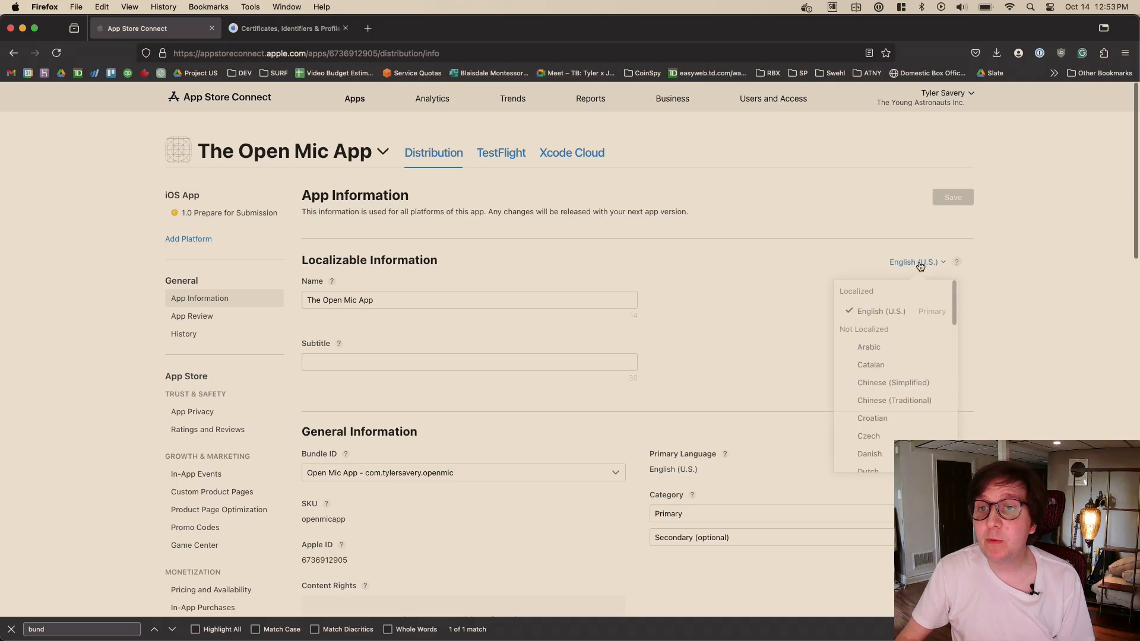
click(793, 302)
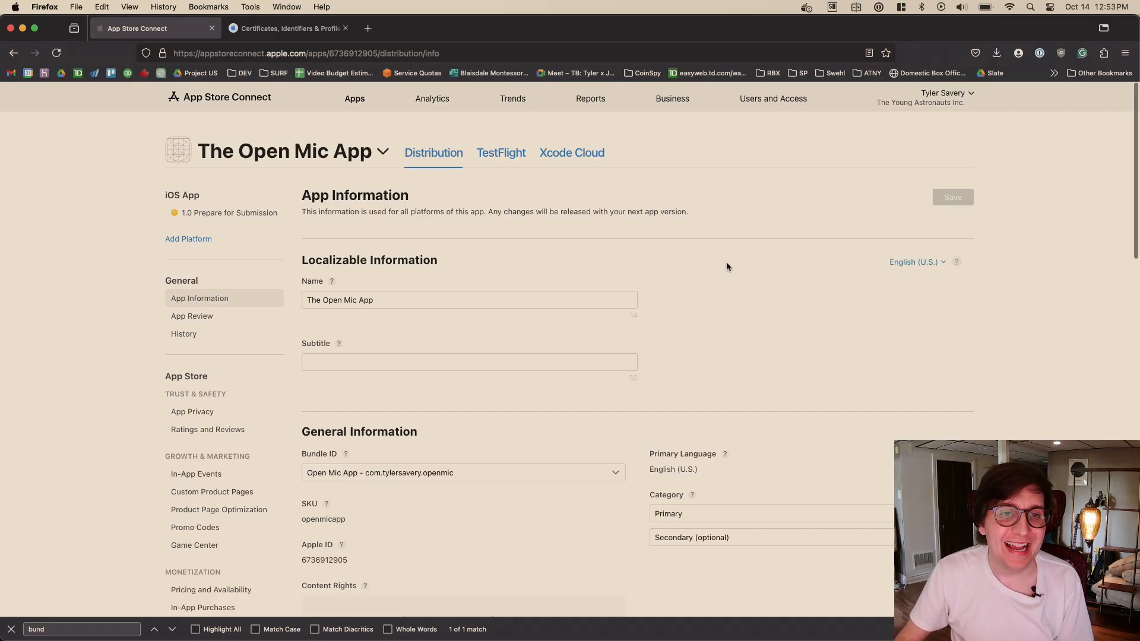
- Set the app's primary category to Music
scroll(385, 276, down, 2)
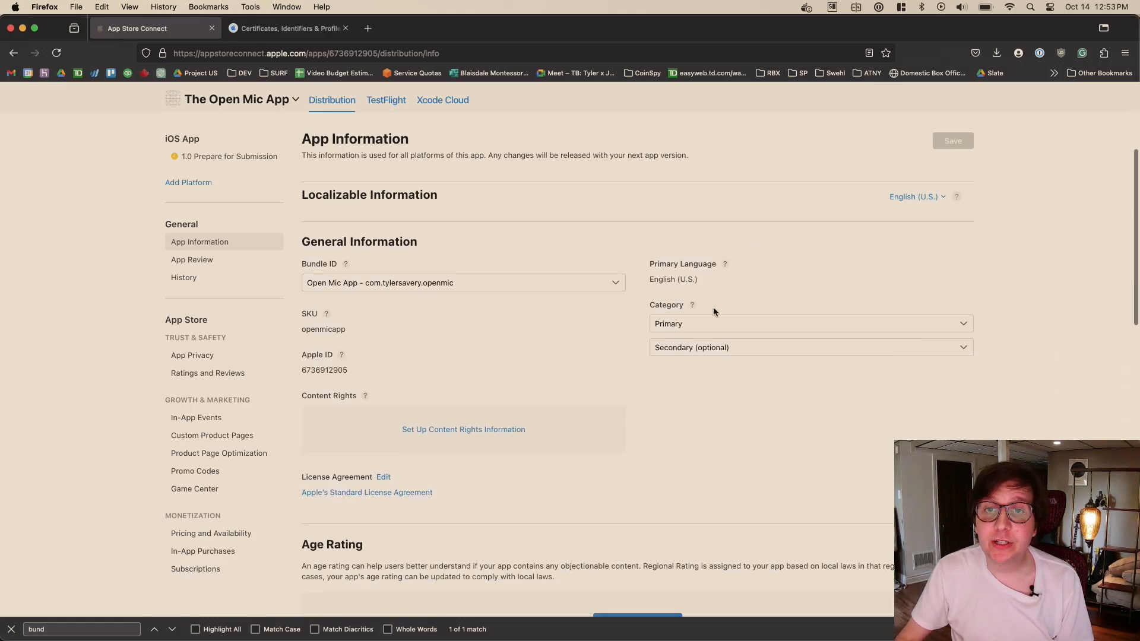
click(745, 323)
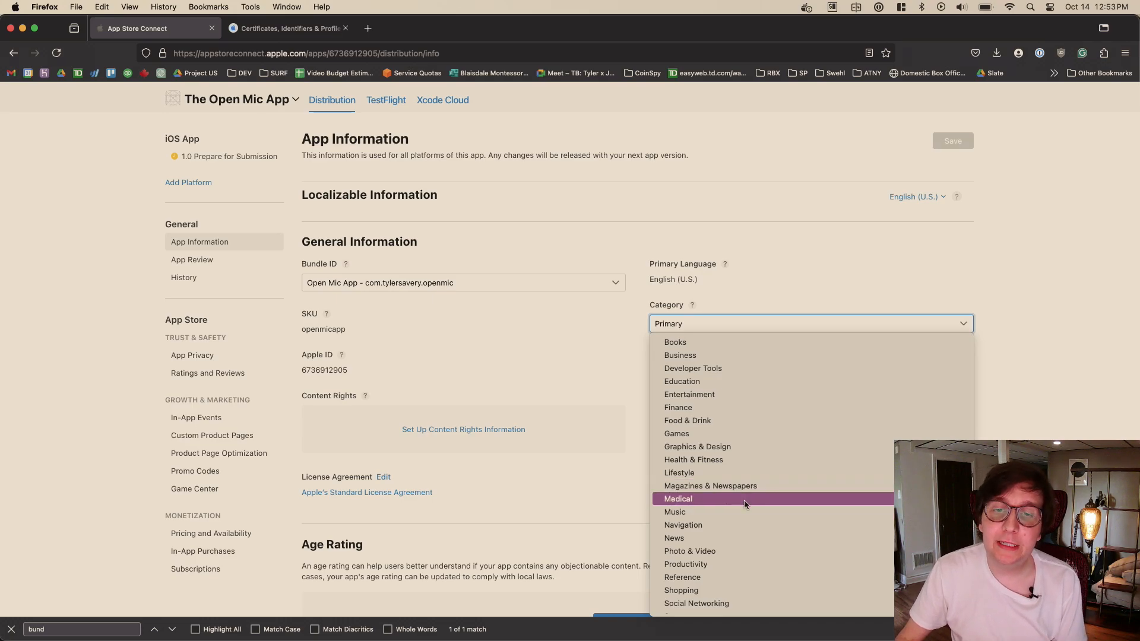
scroll(770, 470, down, 2)
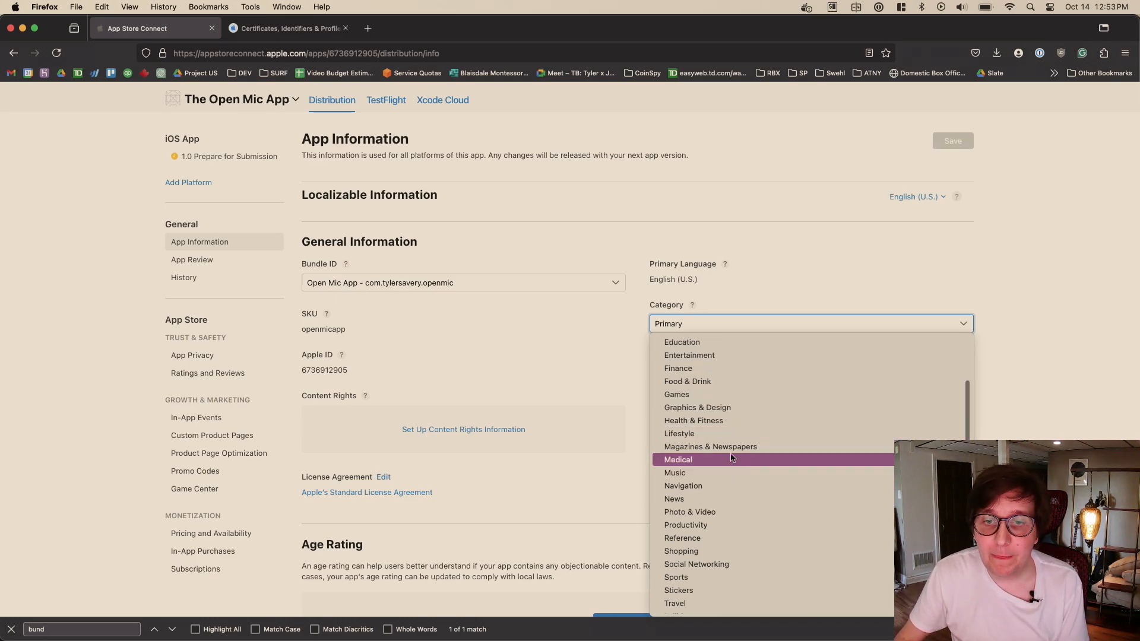
scroll(793, 441, down, 2)
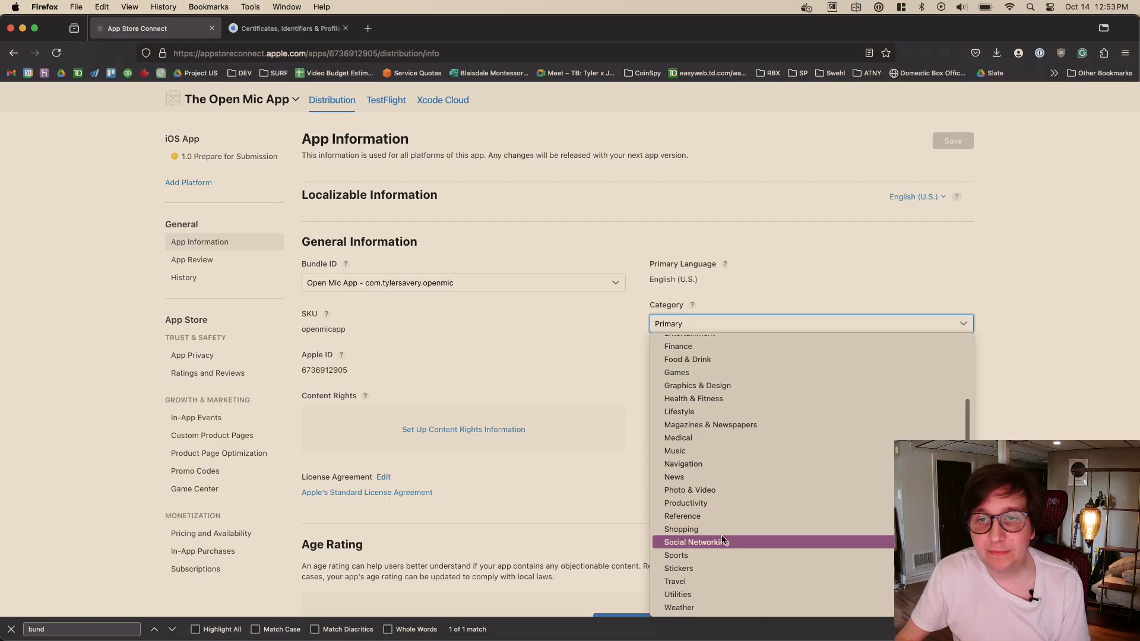
scroll(742, 469, up, 2)
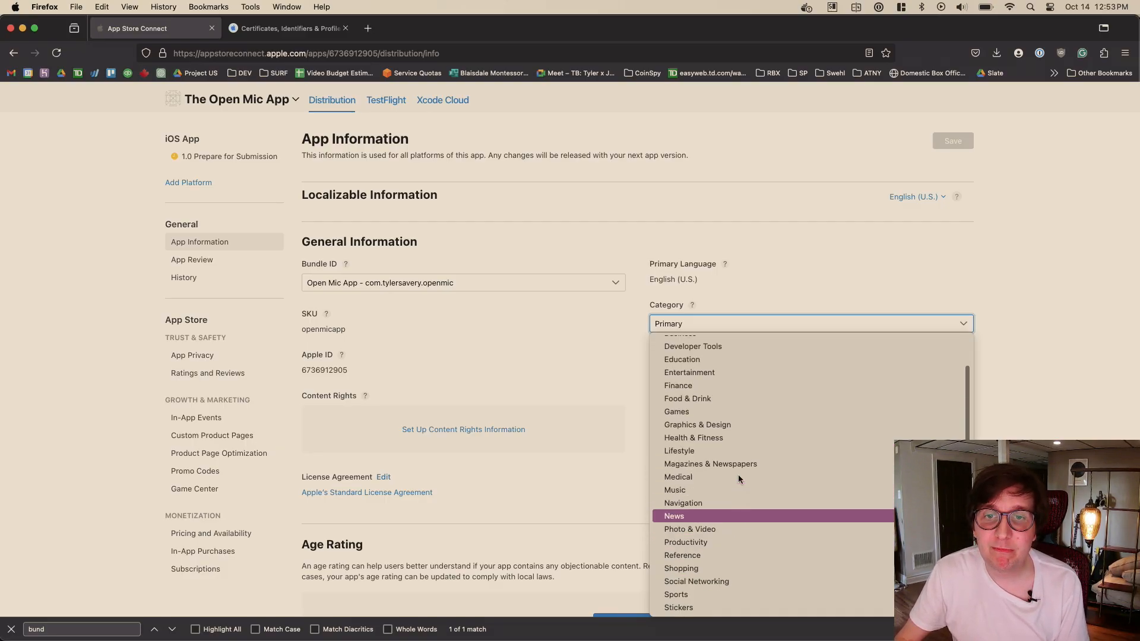
scroll(736, 394, up, 3)
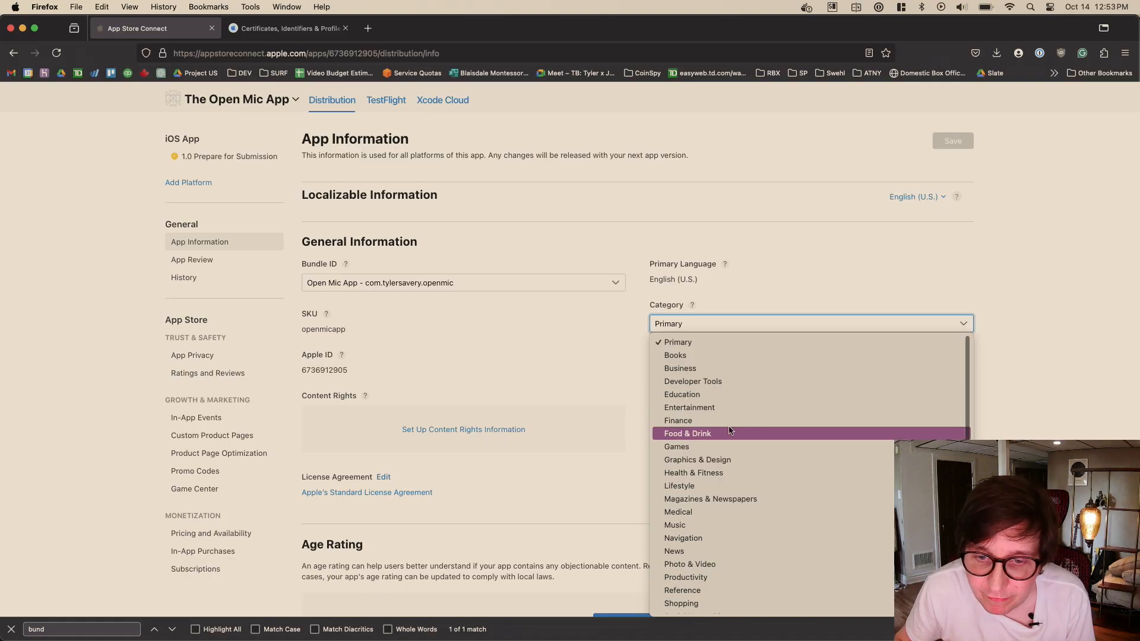
scroll(730, 429, down, 1)
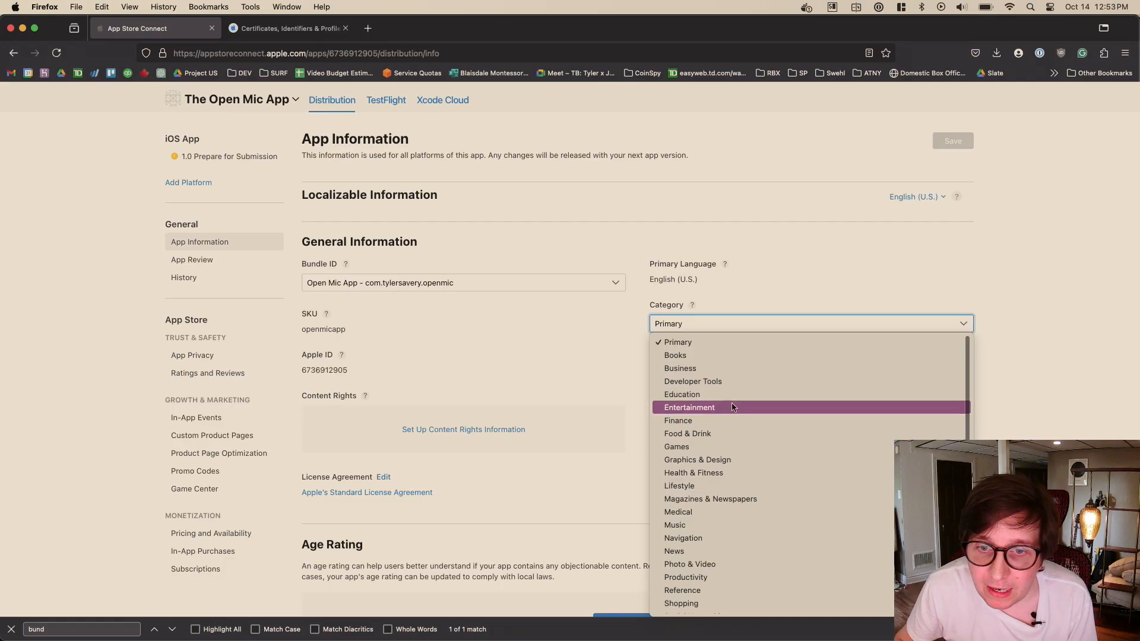
scroll(732, 402, down, 2)
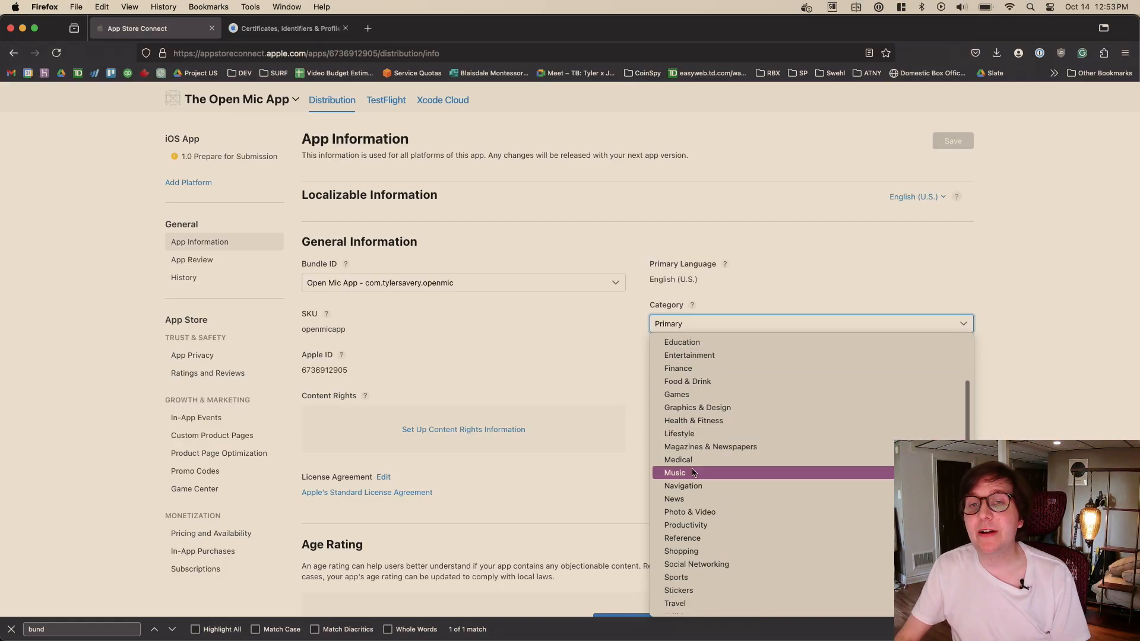
click(688, 473)
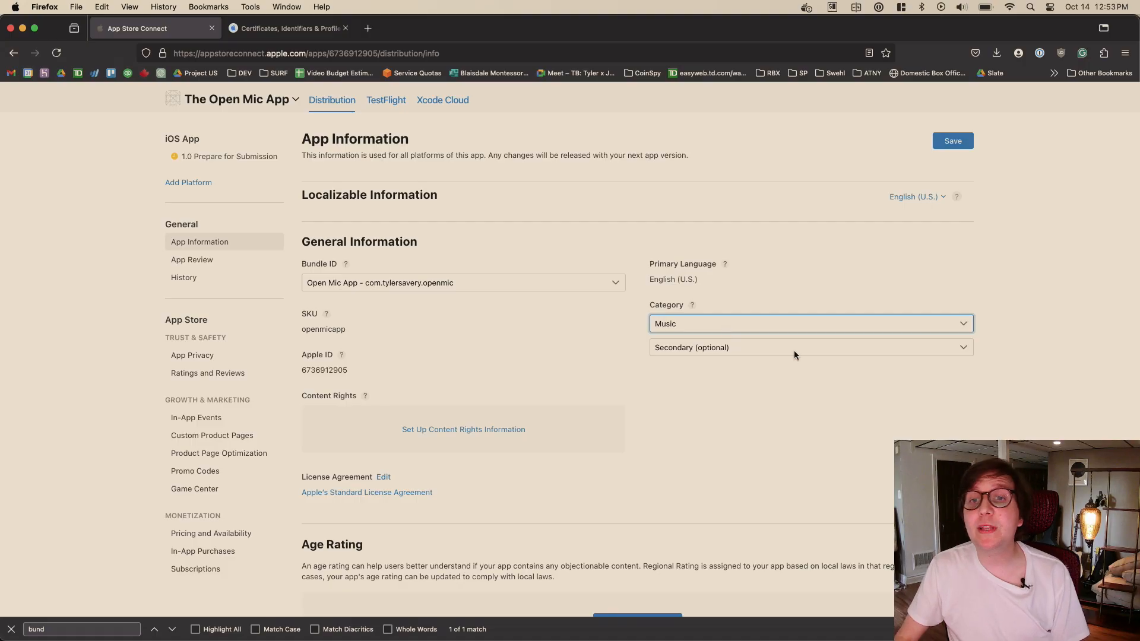
- Set the app's secondary category to Social Networking
click(709, 348)
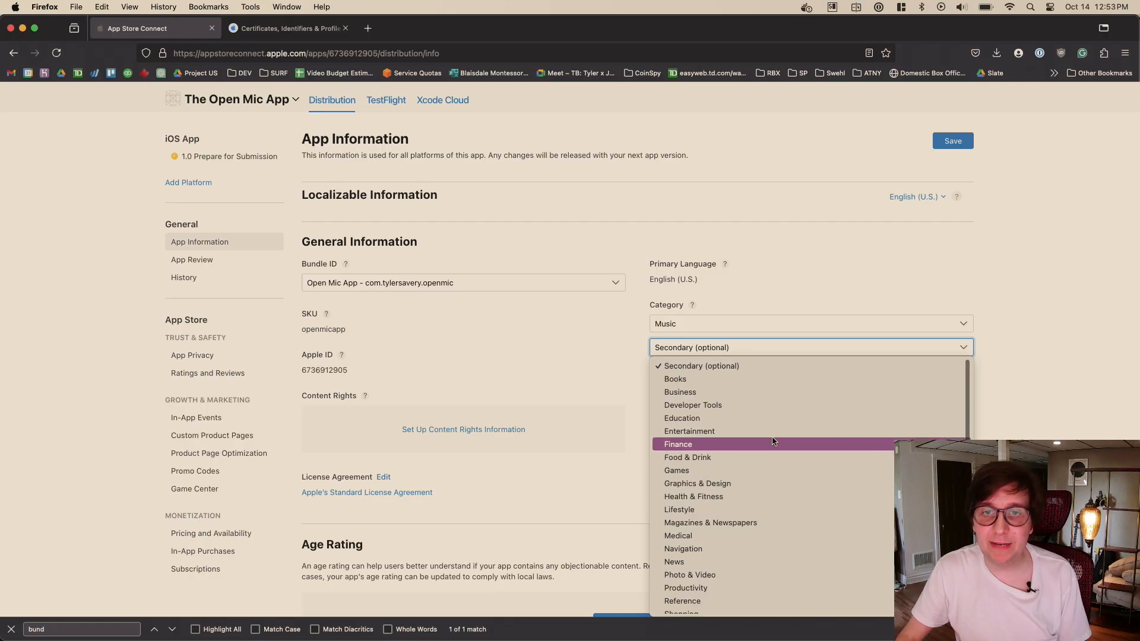
scroll(772, 436, down, 3)
scroll(771, 437, up, 3)
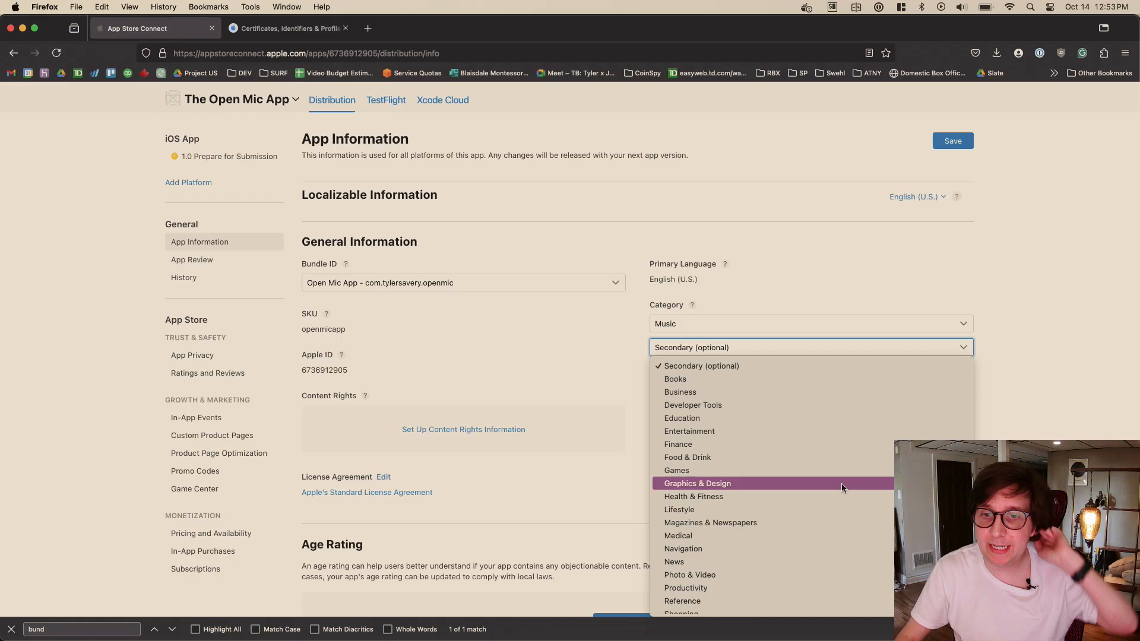
scroll(841, 451, down, 3)
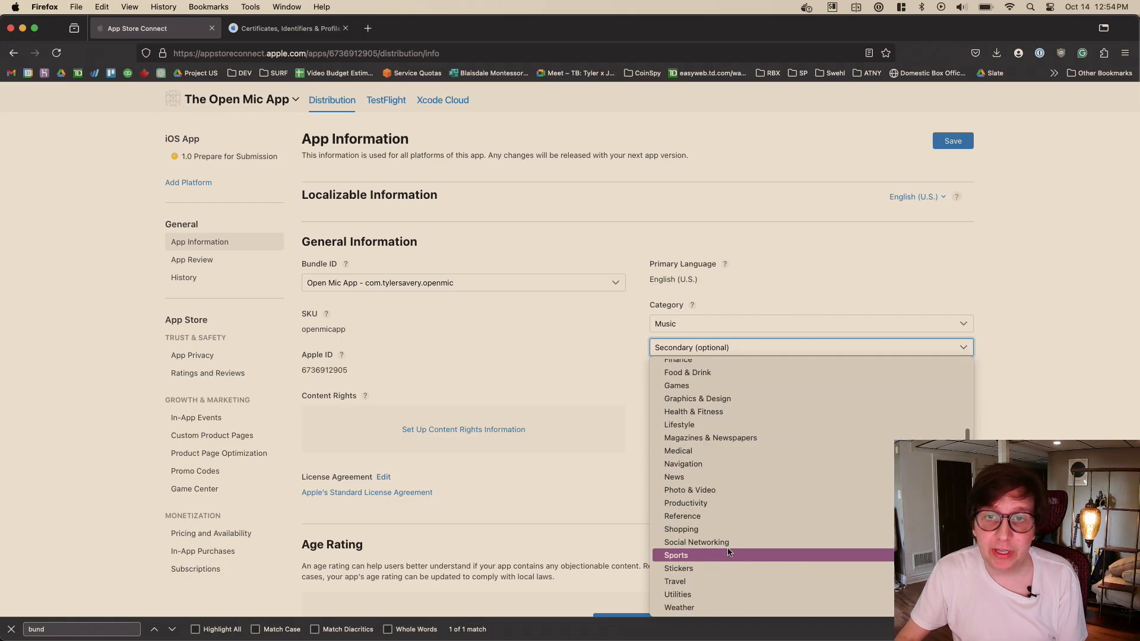
click(725, 543)
click(606, 326)
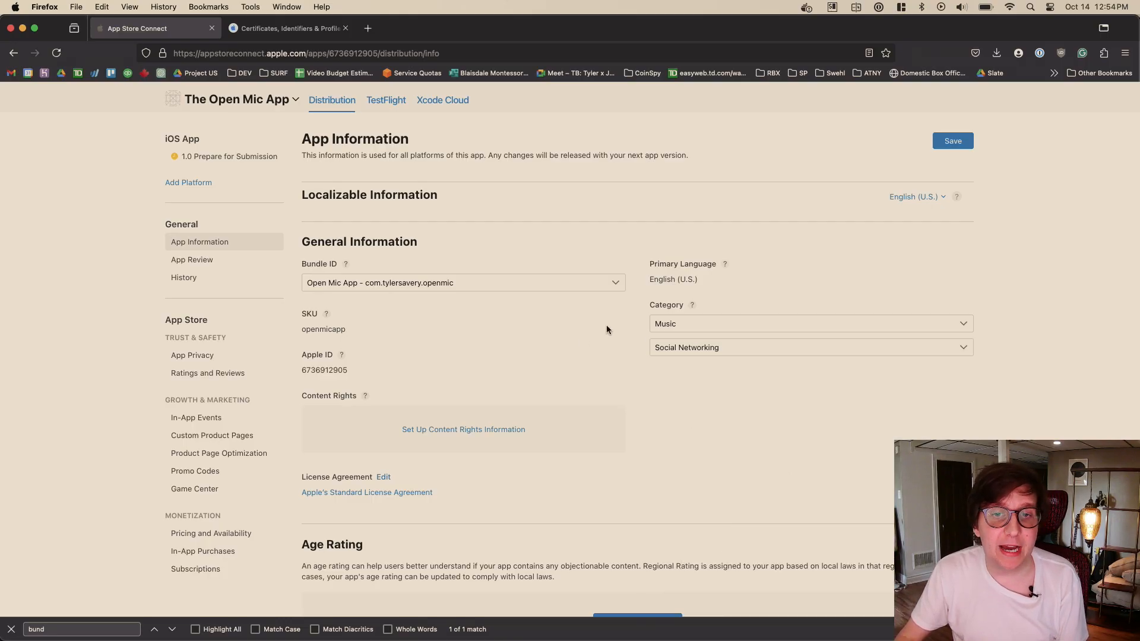
- Look over the remaining App Information sections and save the page with the new categories
scroll(607, 325, down, 5)
scroll(746, 268, down, 15)
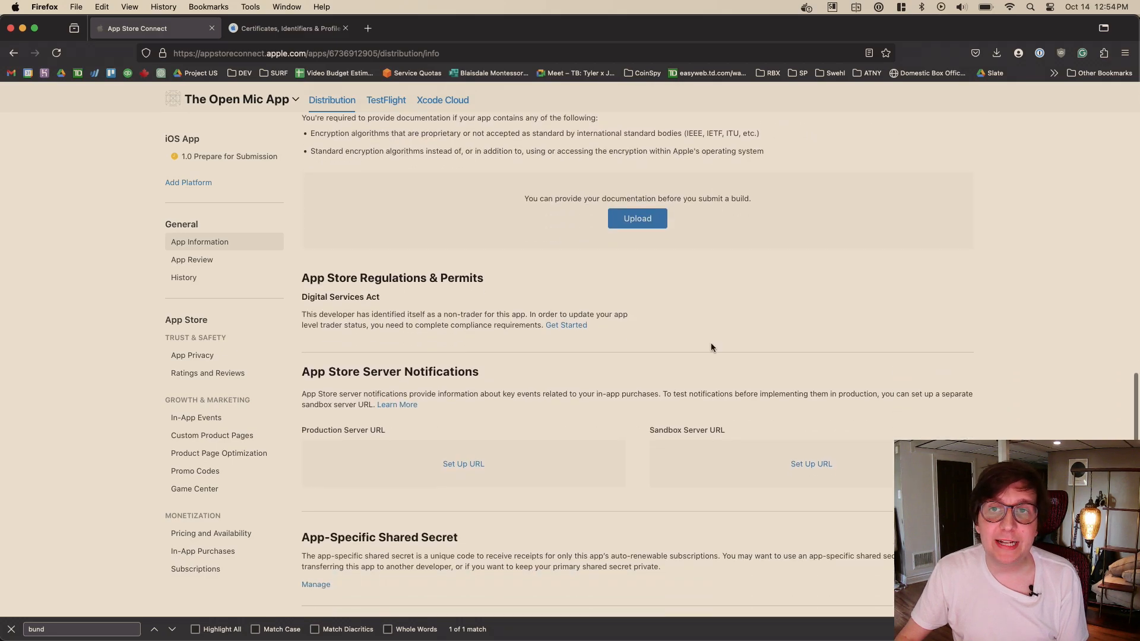
scroll(711, 343, down, 2)
scroll(811, 288, up, 20)
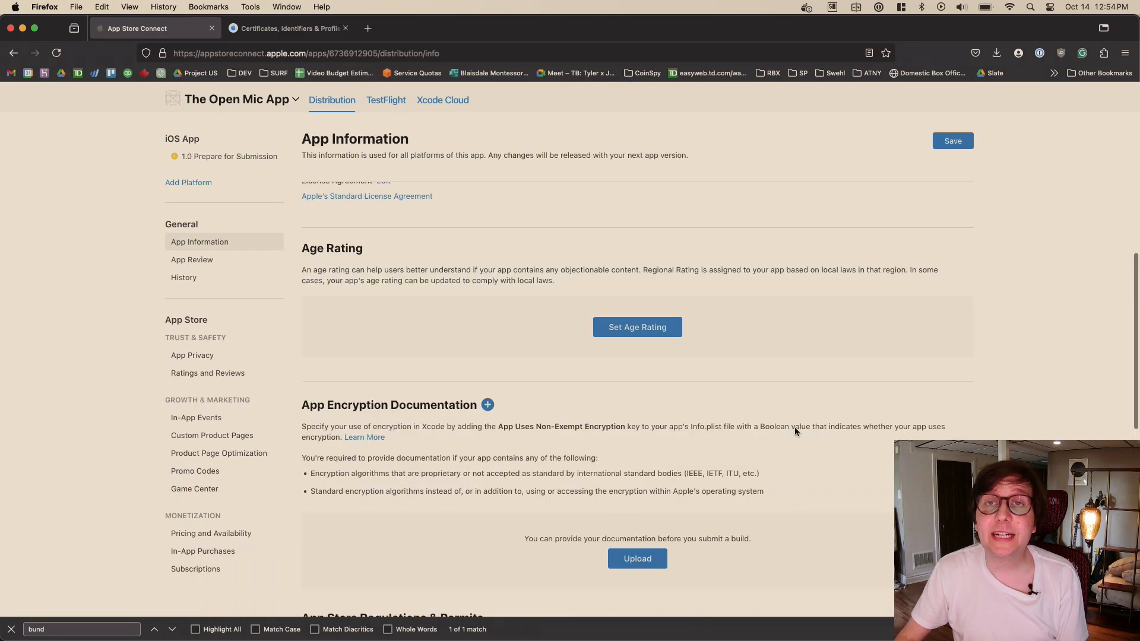
click(956, 143)
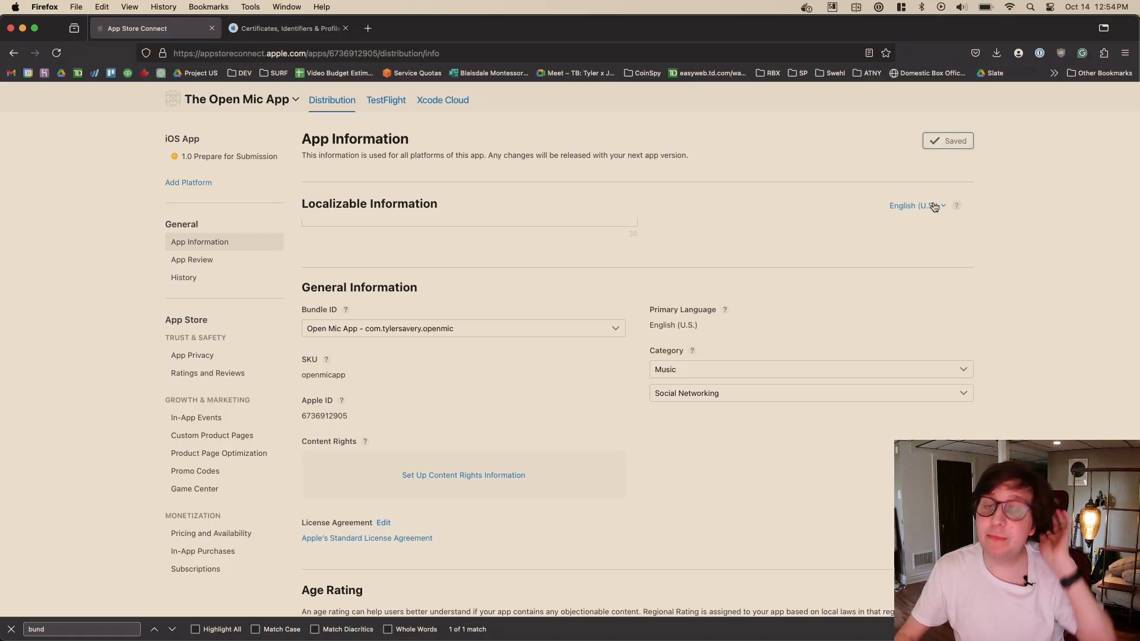
scroll(675, 304, up, 2)
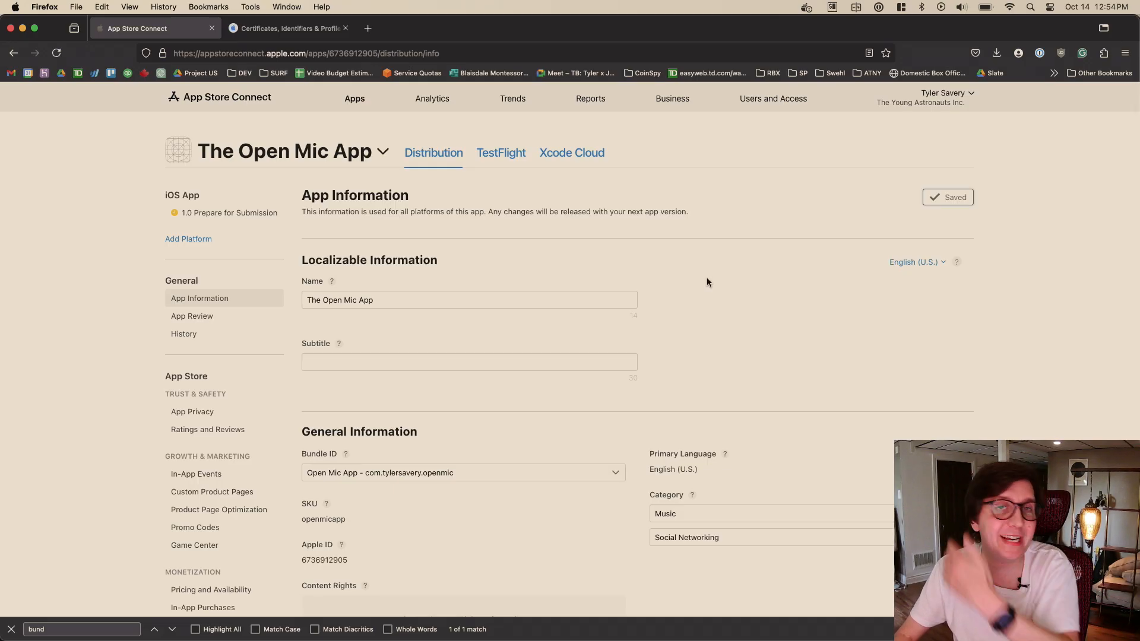
- Look through the app's App Review, History, App Privacy, and Ratings and Reviews pages
click(205, 320)
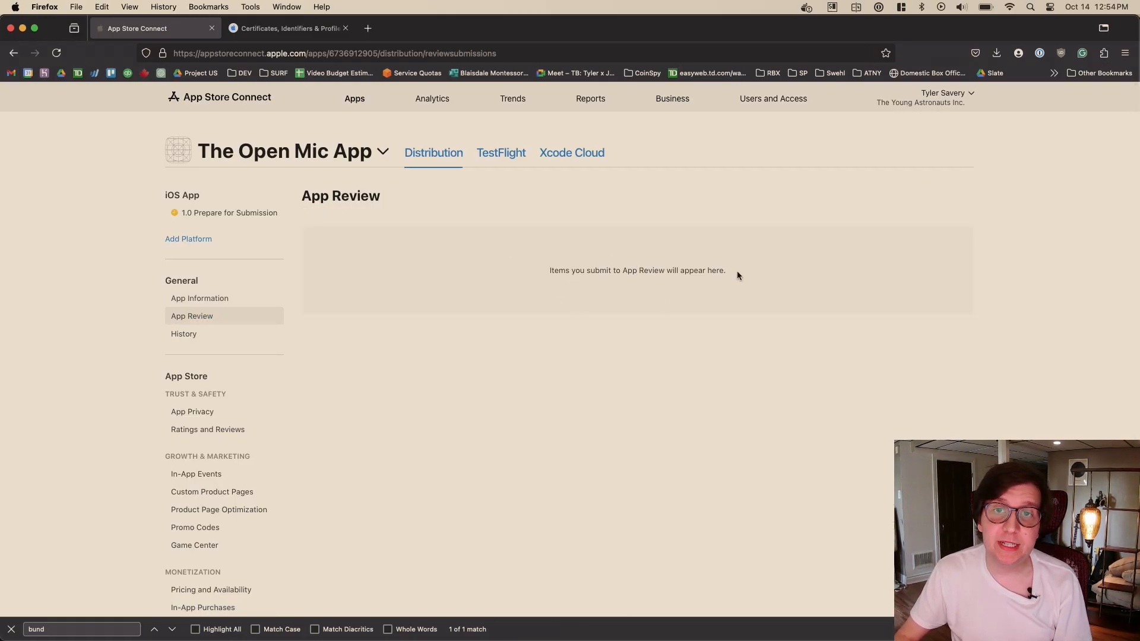
click(221, 341)
scroll(257, 279, down, 3)
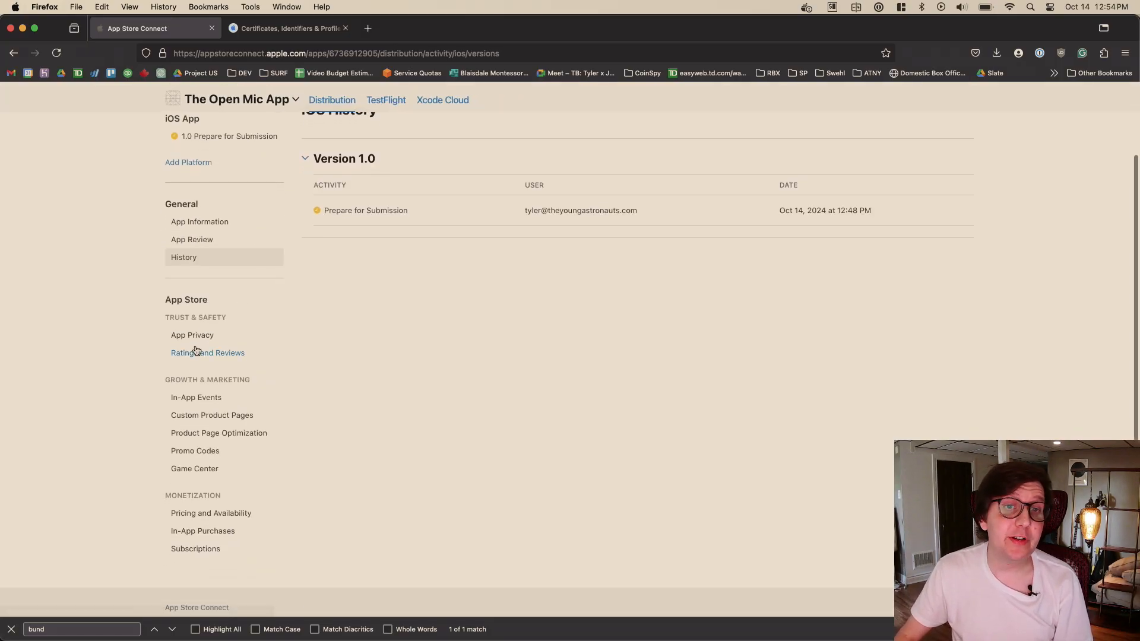
click(205, 336)
scroll(515, 340, down, 1)
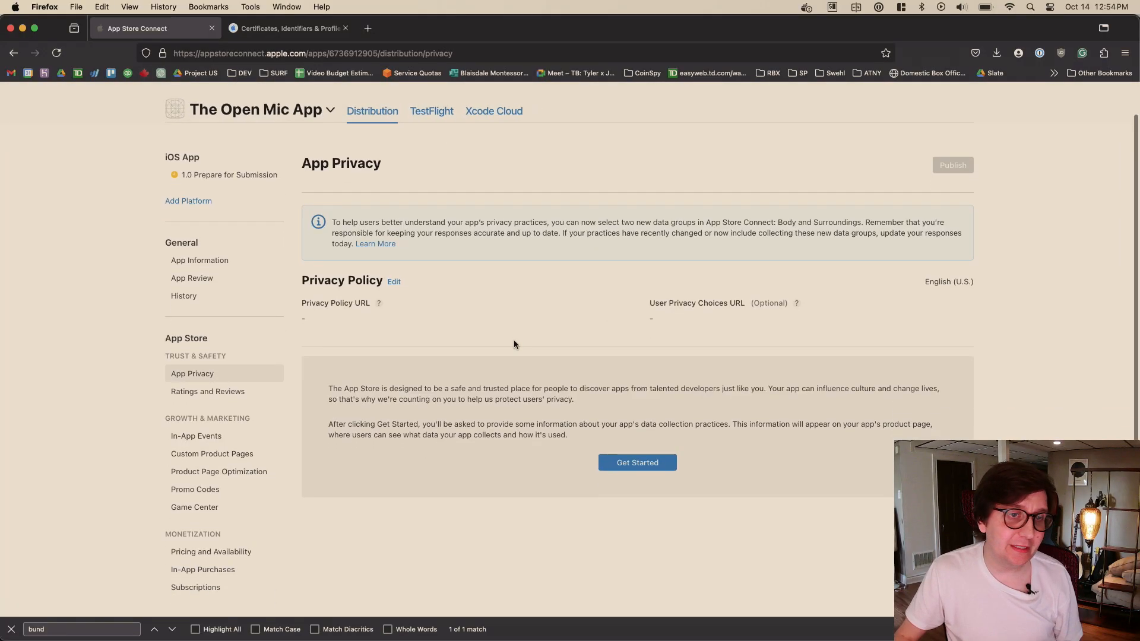
scroll(283, 343, down, 2)
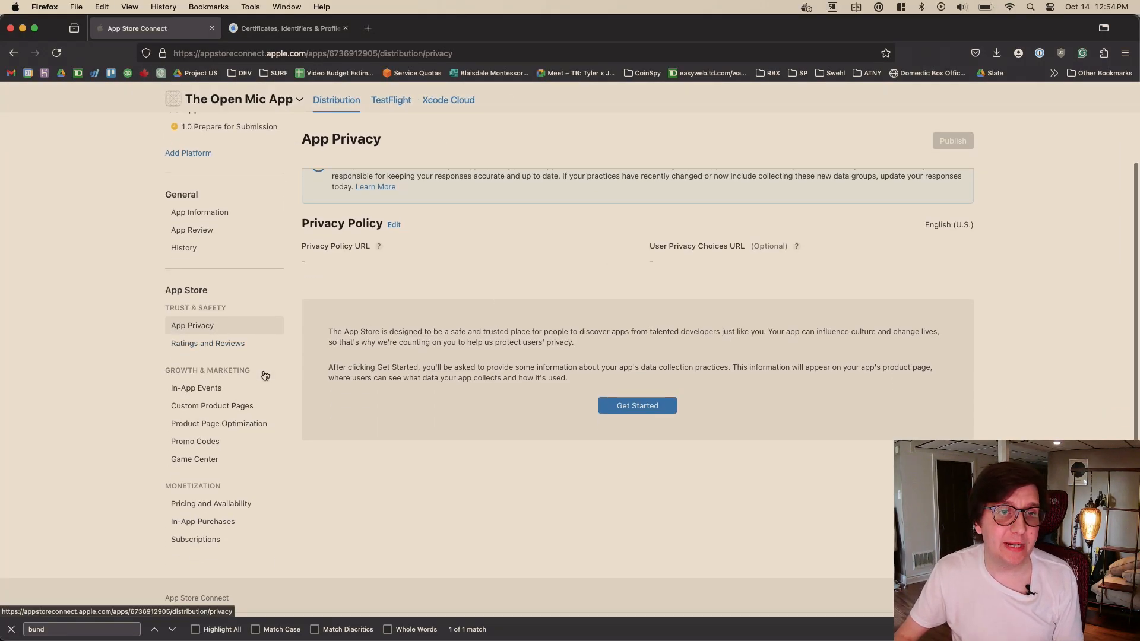
click(218, 344)
scroll(617, 266, down, 4)
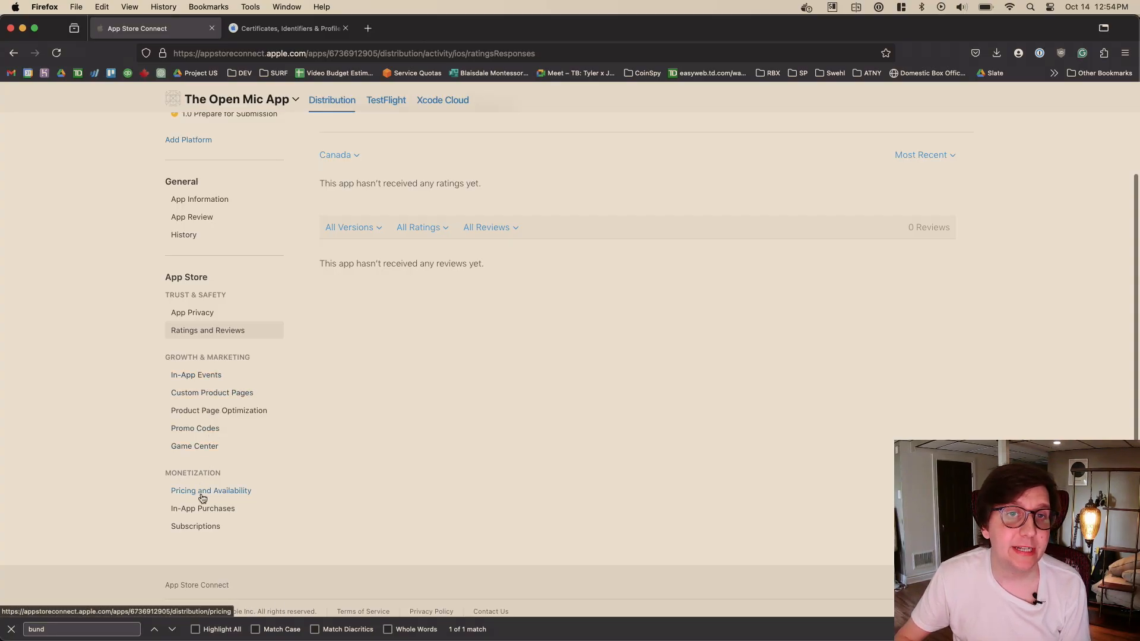
scroll(582, 340, up, 3)
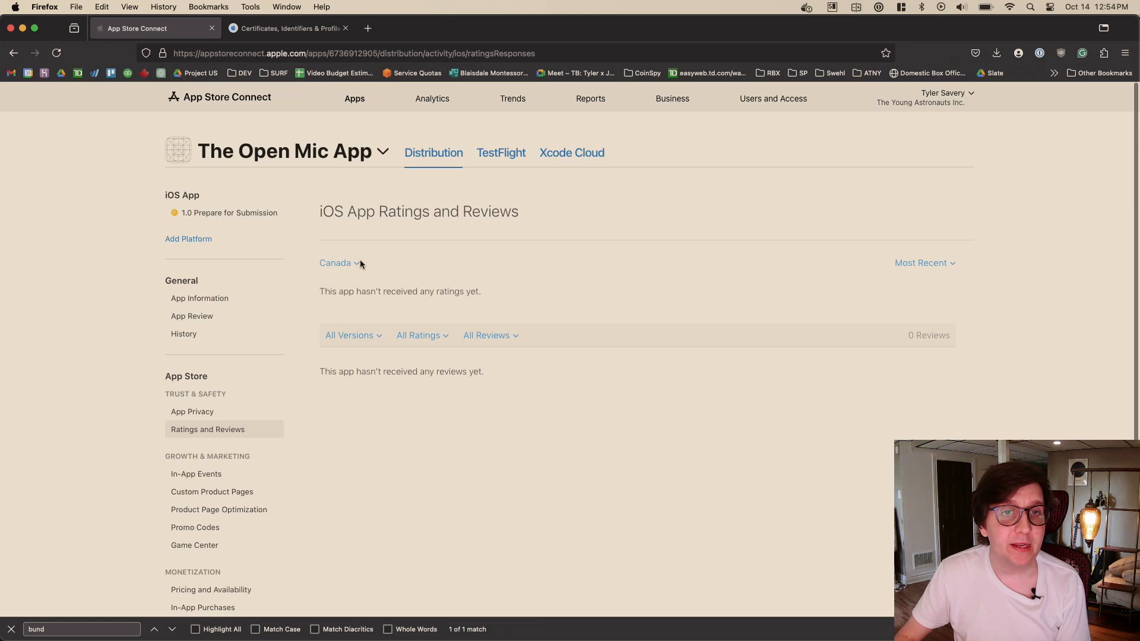
- Review the App Information, TestFlight and Xcode Cloud pages, and return to the iOS App Version 1.0 distribution page
click(196, 298)
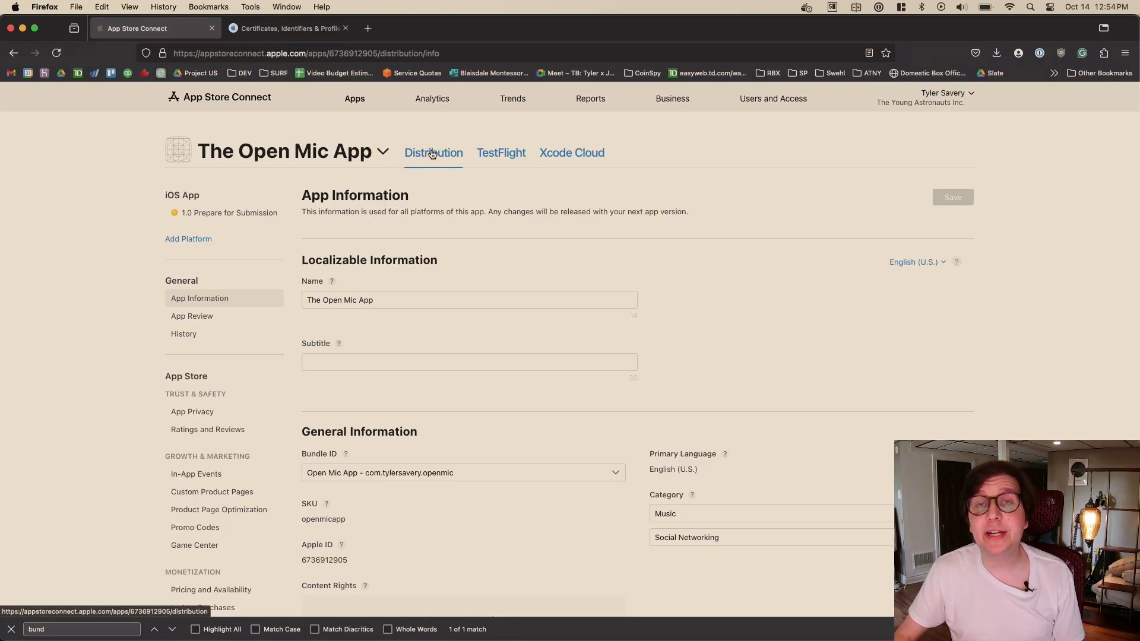
click(503, 156)
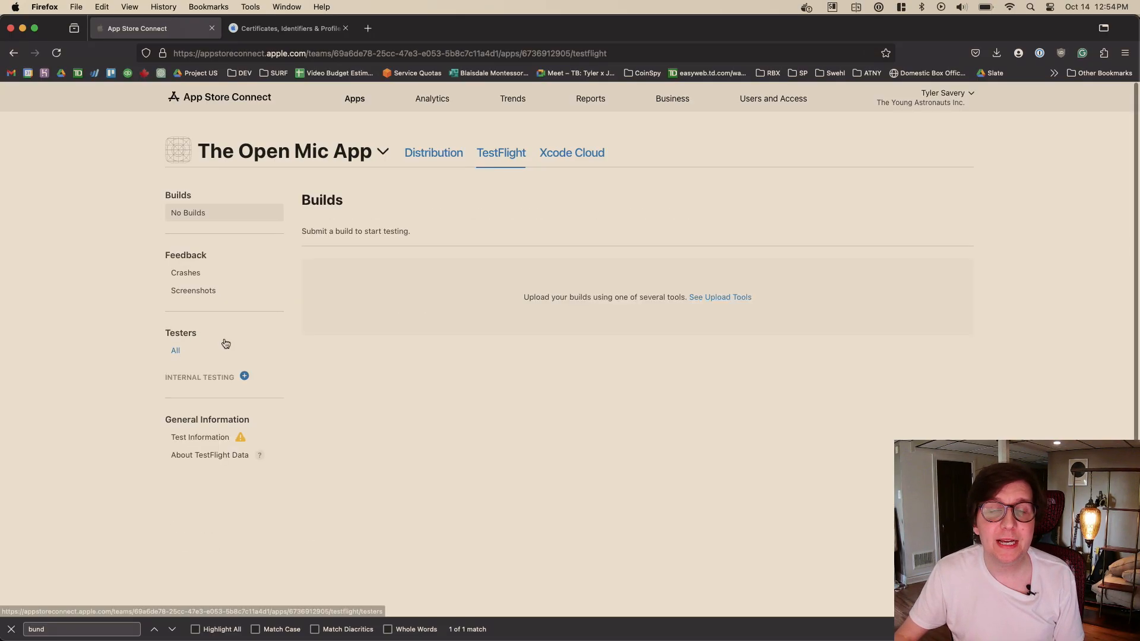
click(568, 155)
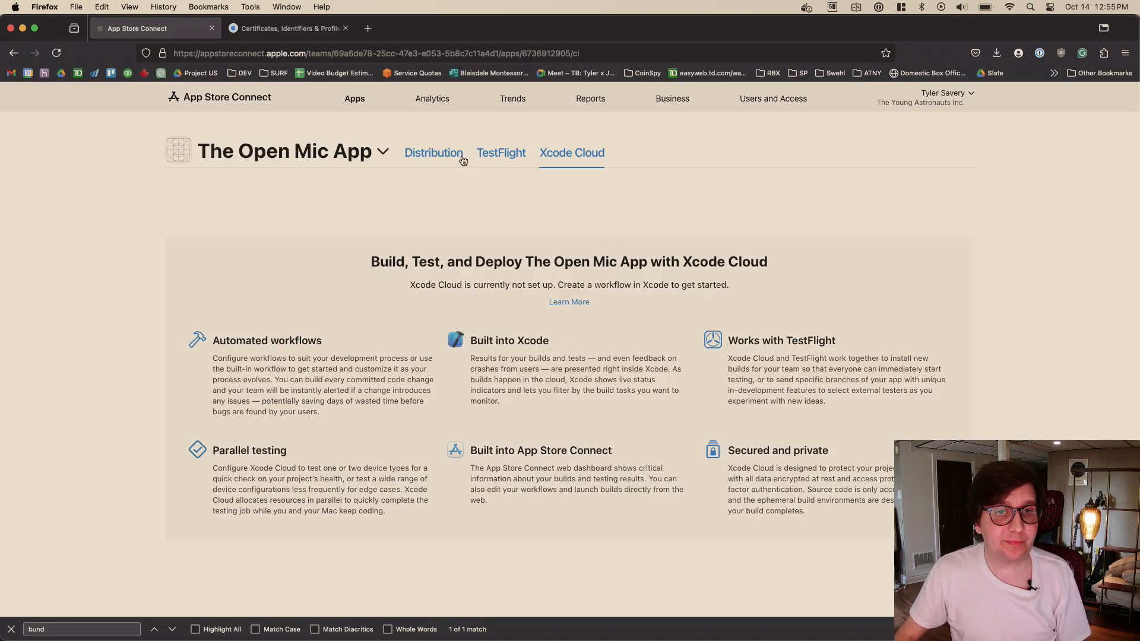
click(437, 157)
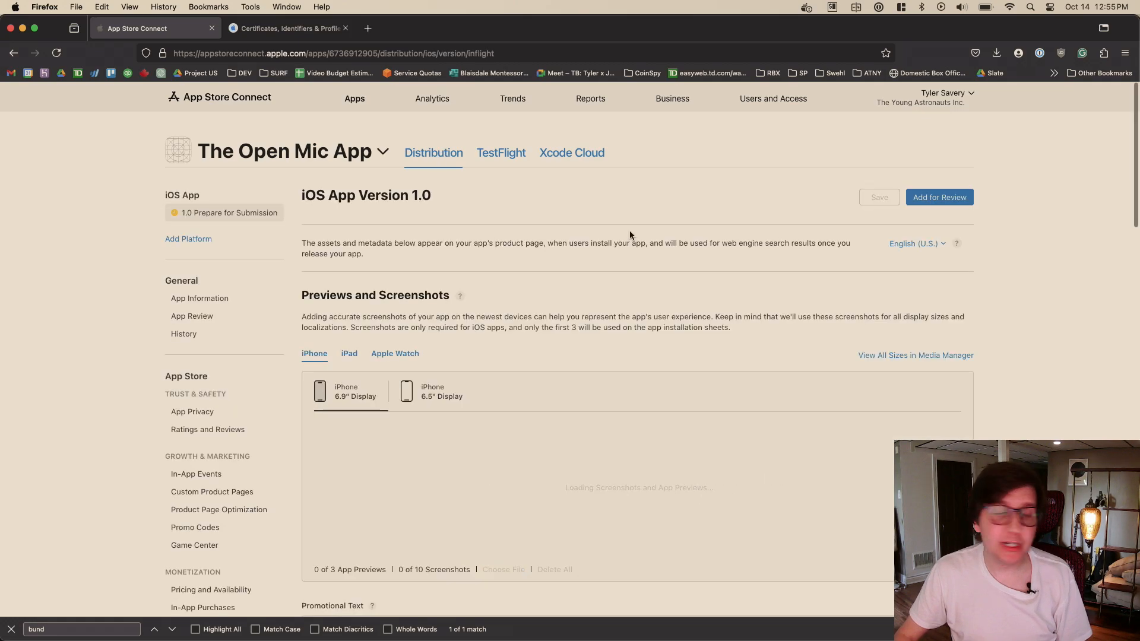
scroll(704, 221, down, 1)
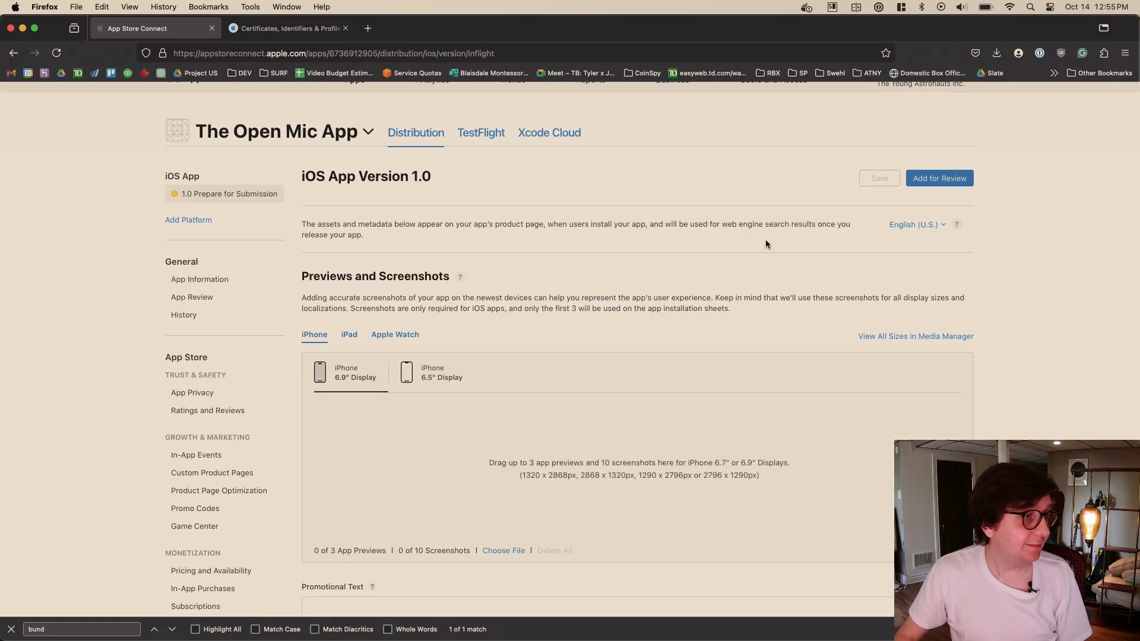
scroll(727, 262, up, 1)
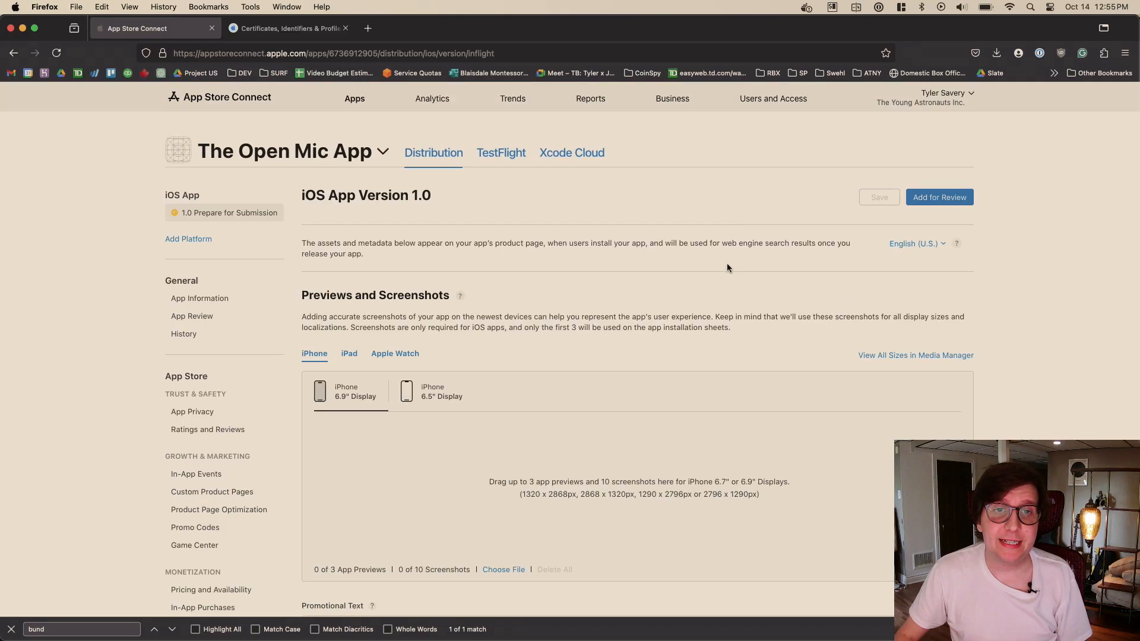
scroll(747, 268, down, 3)
scroll(677, 289, up, 3)
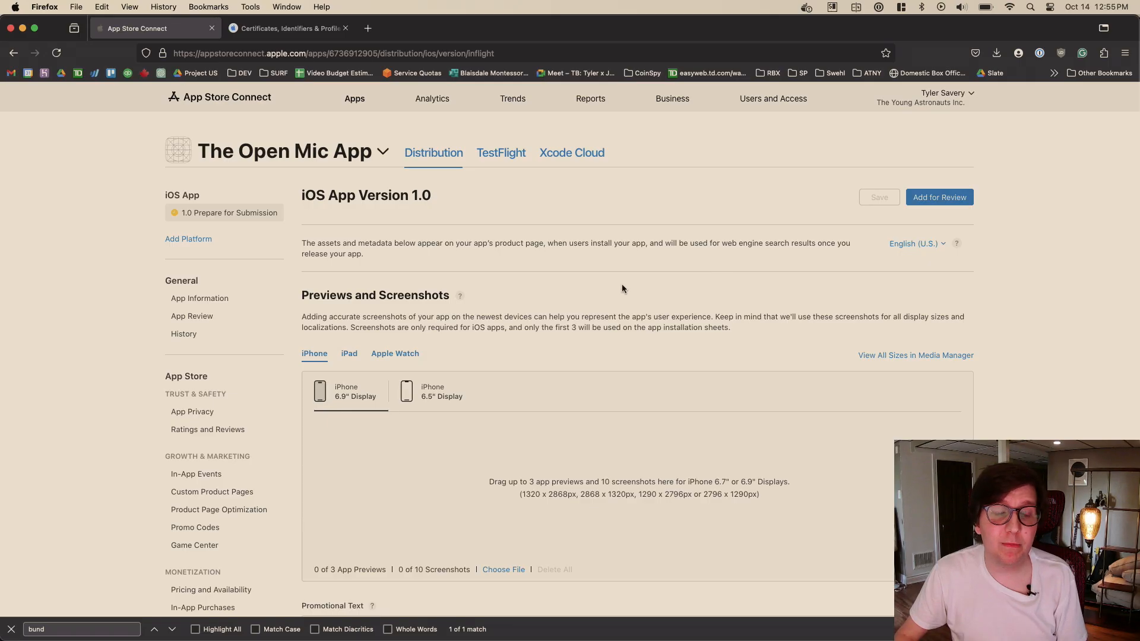
- Switch to Xcode, set the Runner build destination to Any iOS Device (arm64), and archive the app
key(super+Tab)
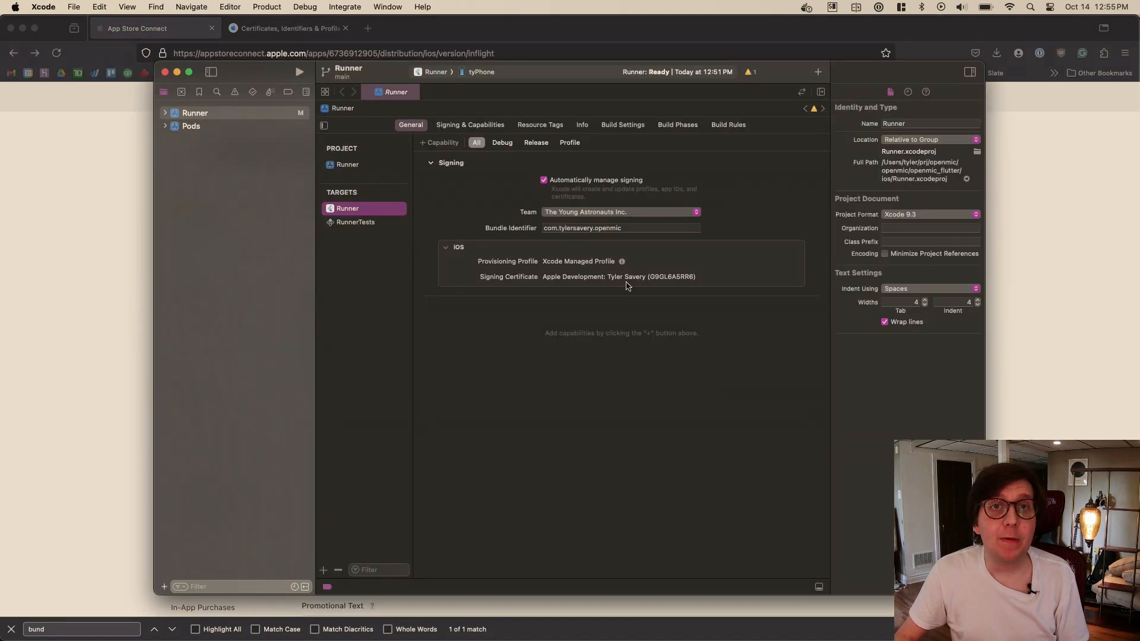
click(473, 72)
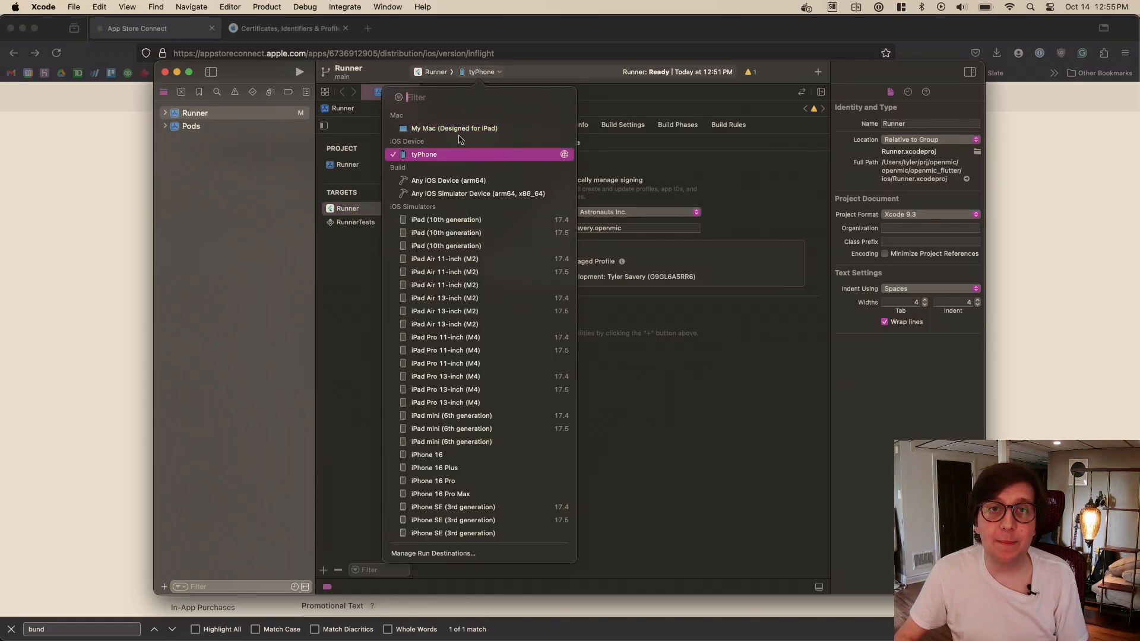
click(474, 183)
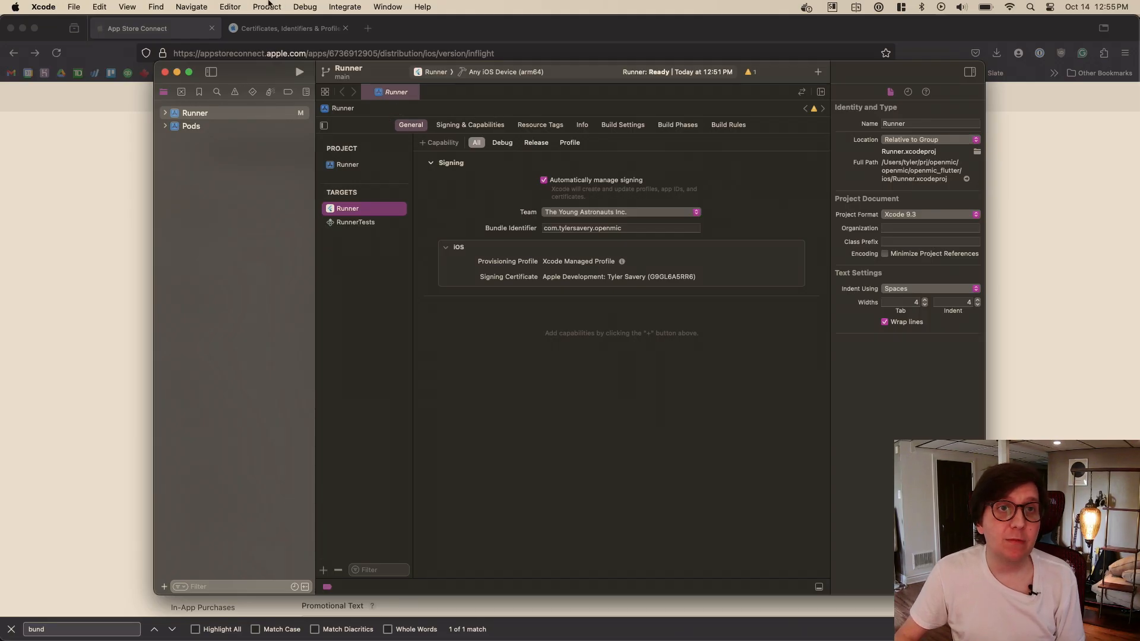
click(267, 6)
click(295, 77)
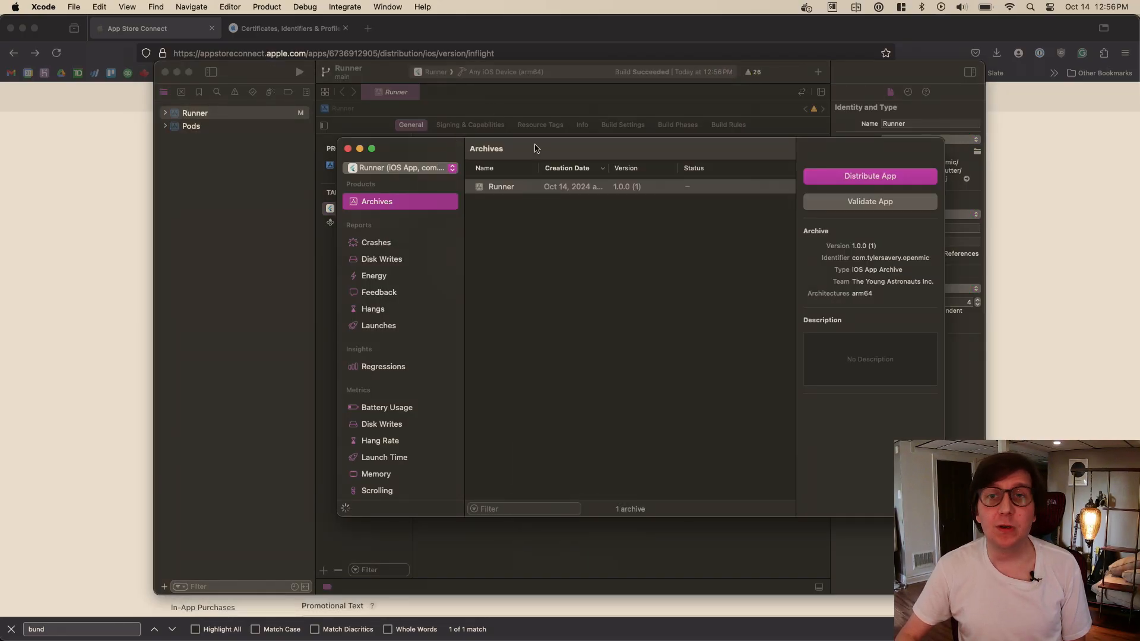
- Select the Runner 1.0.0 (1) archive for com.tylersavery.openmic and start distributing it
drag(543, 151, 519, 145)
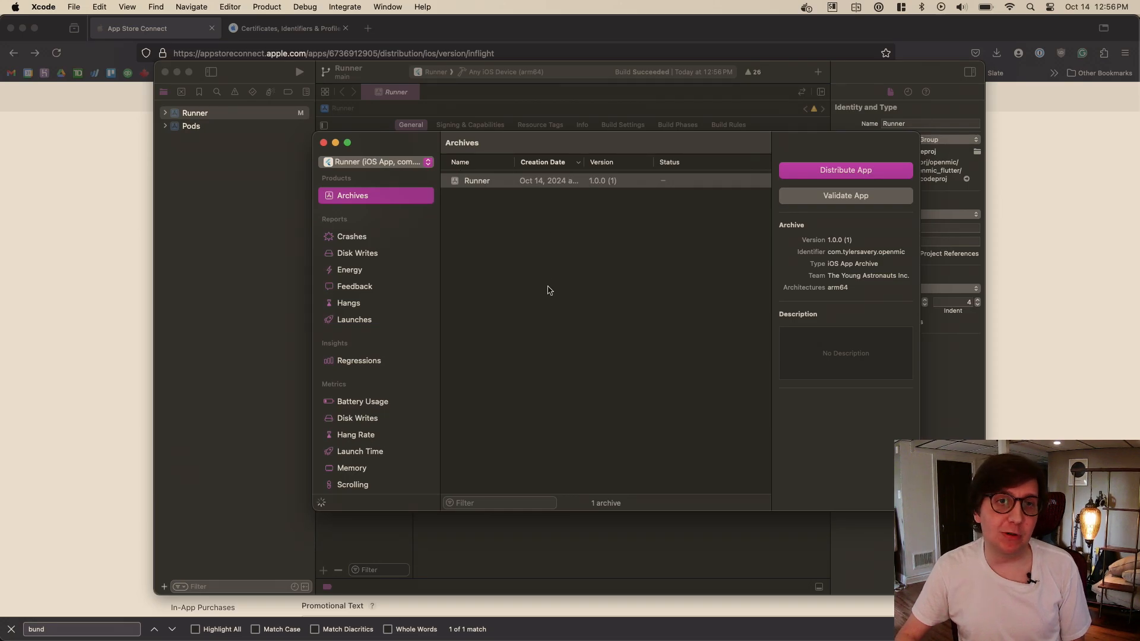
click(380, 159)
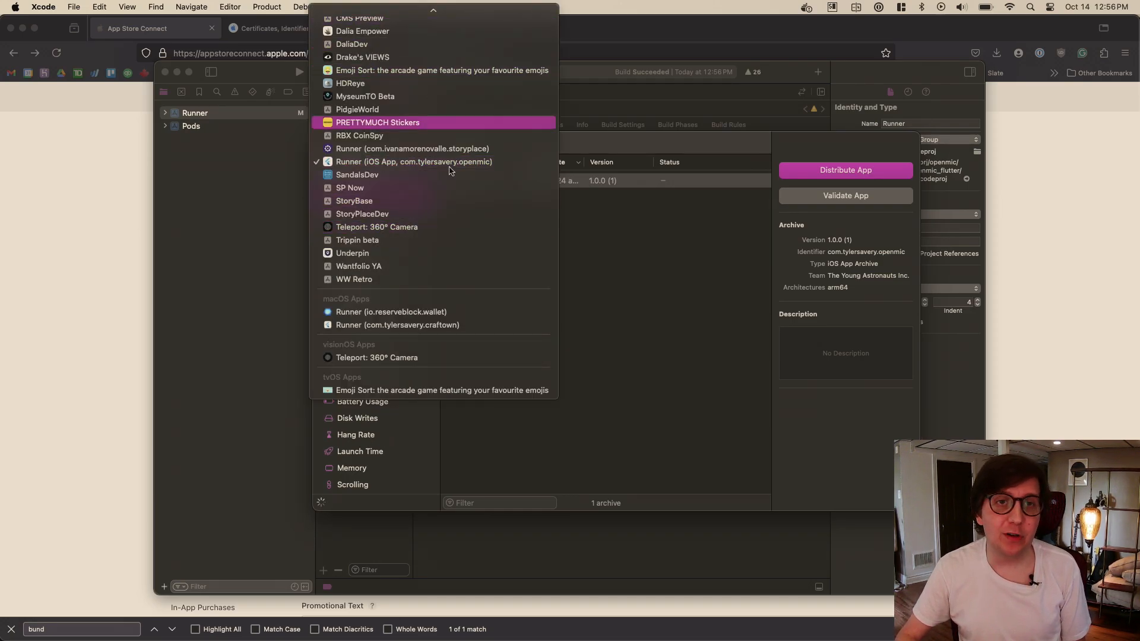
click(640, 288)
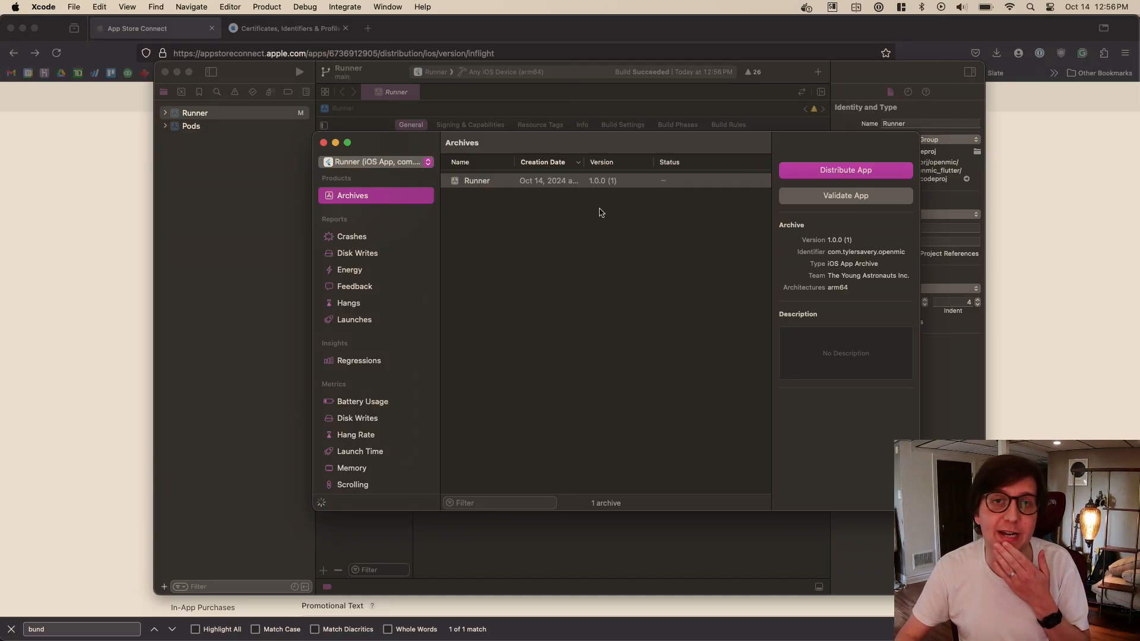
click(575, 181)
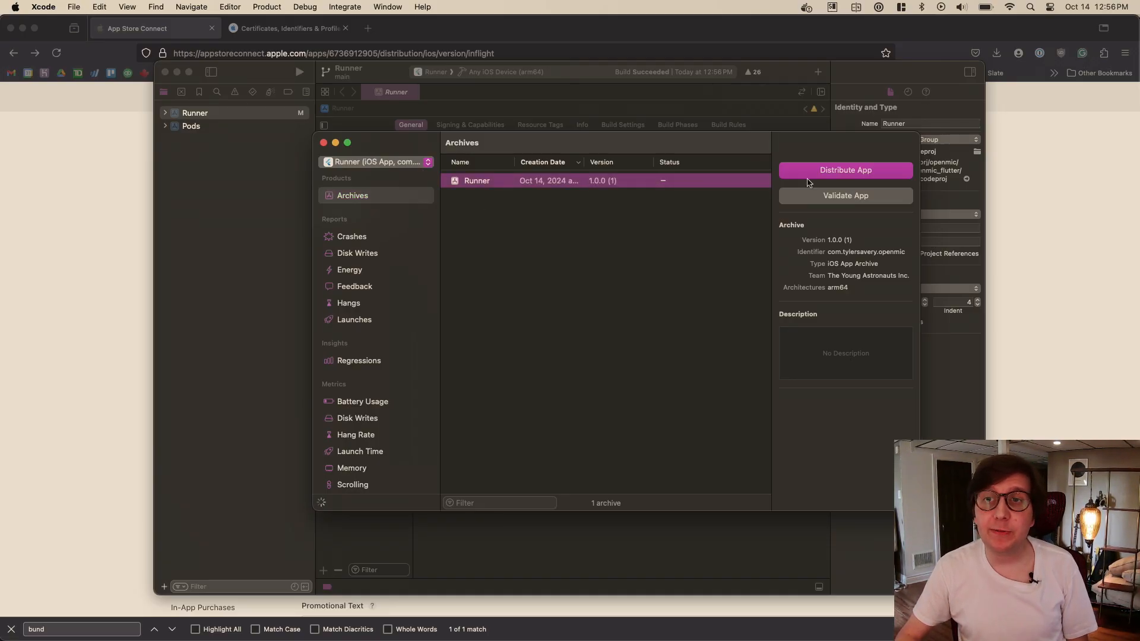
click(858, 172)
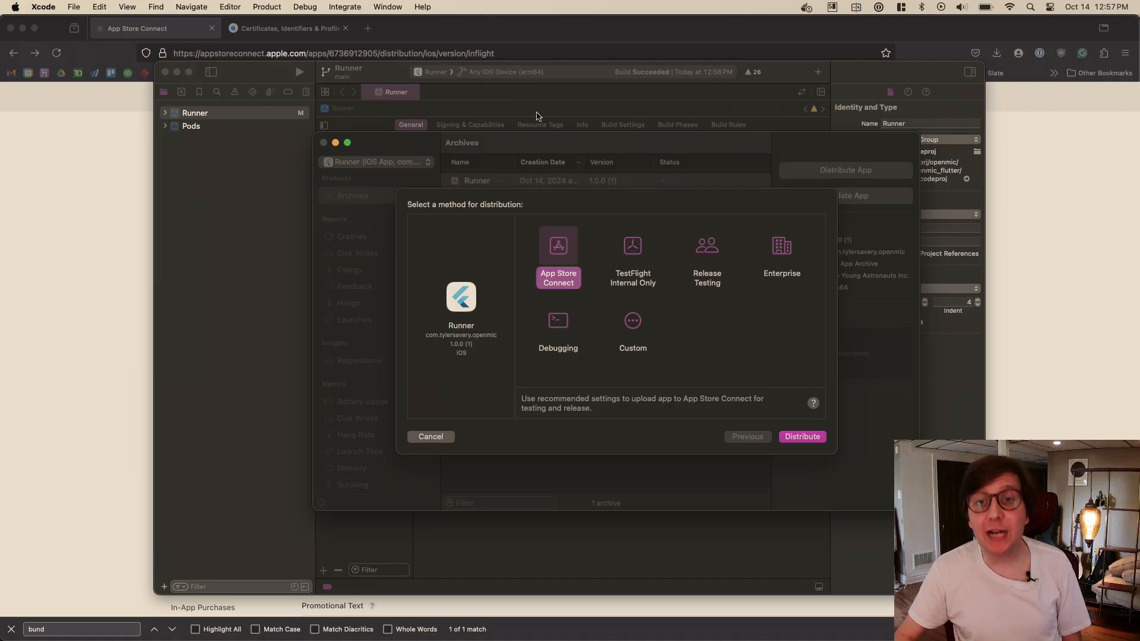
click(633, 326)
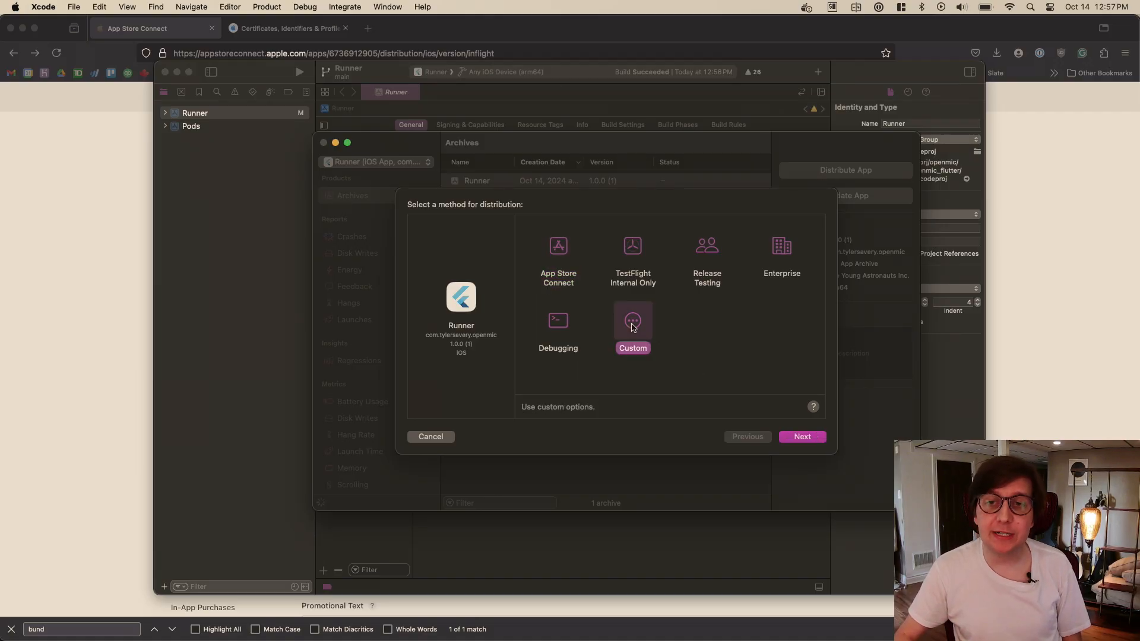
click(816, 438)
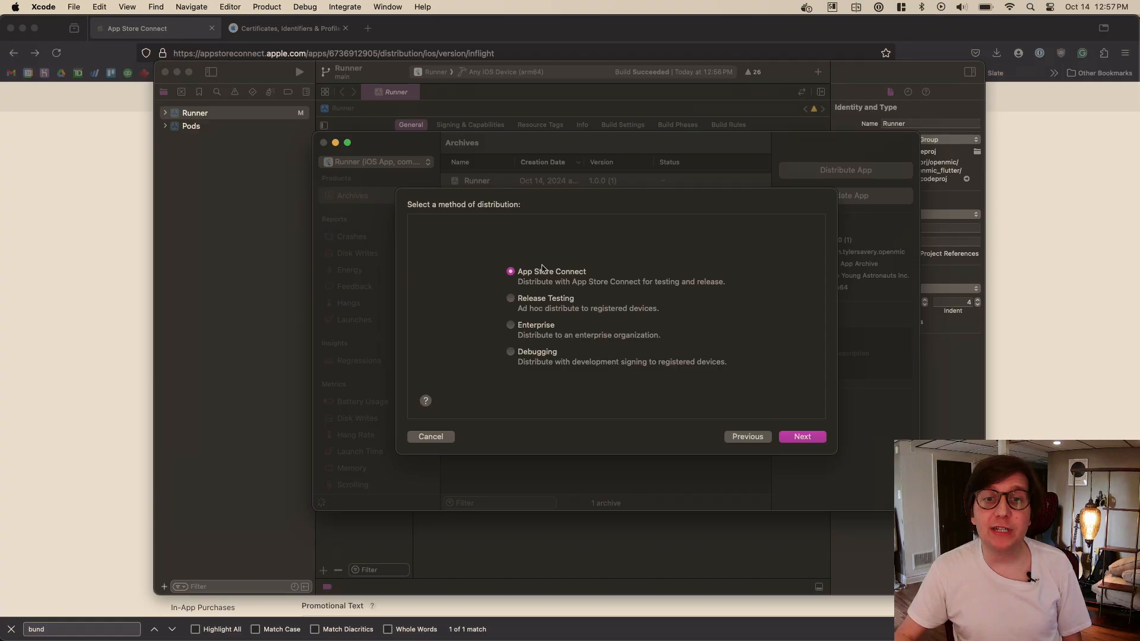
click(536, 355)
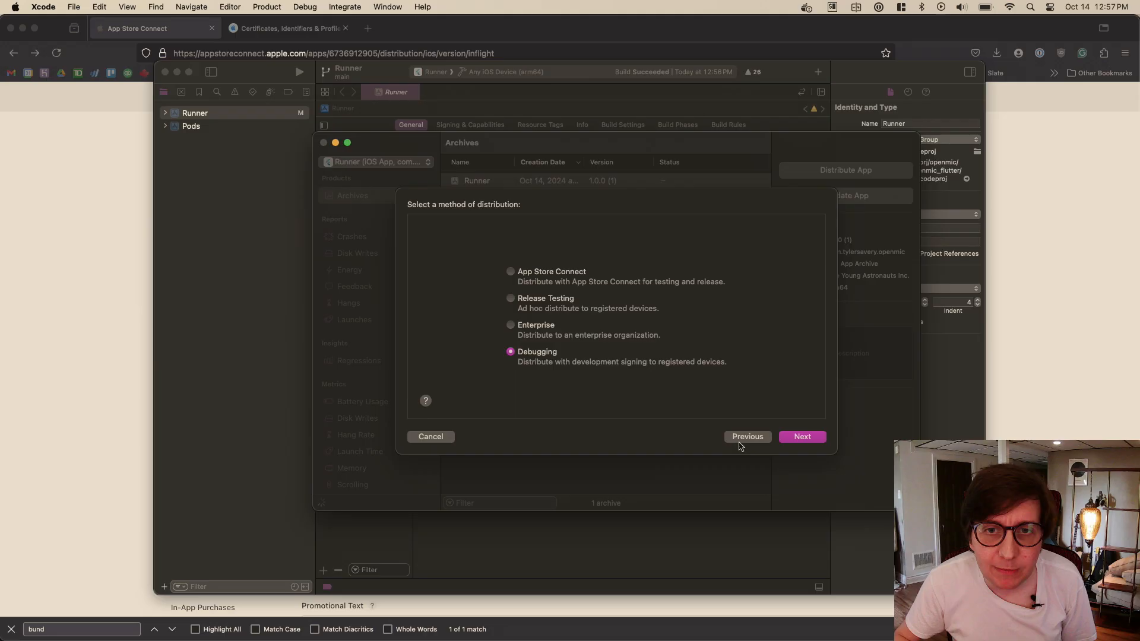
click(762, 440)
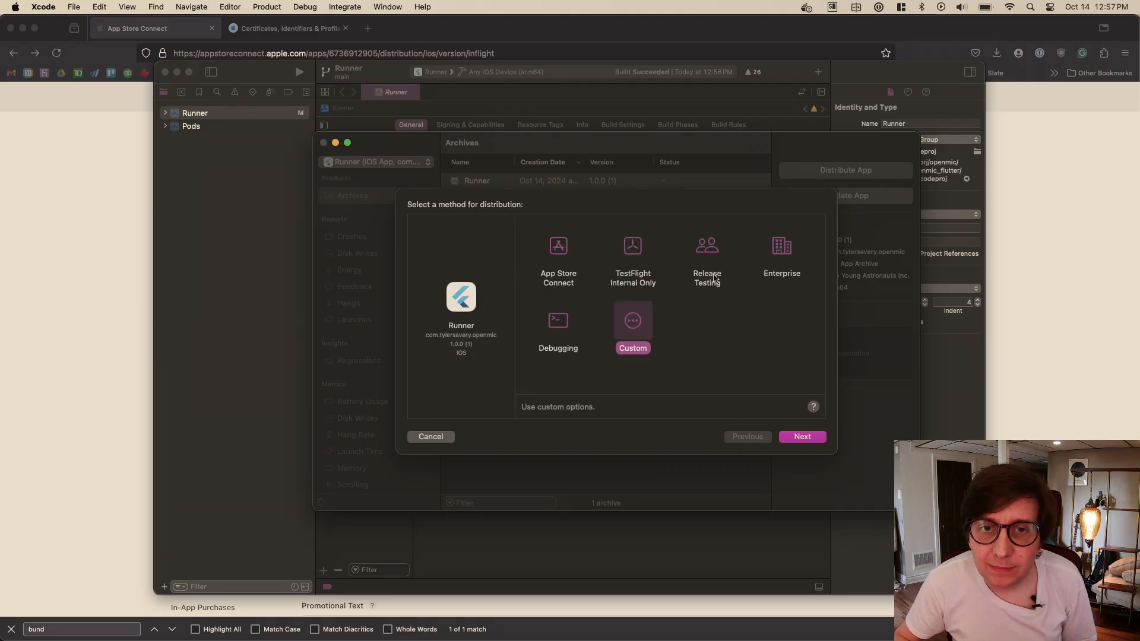
click(796, 441)
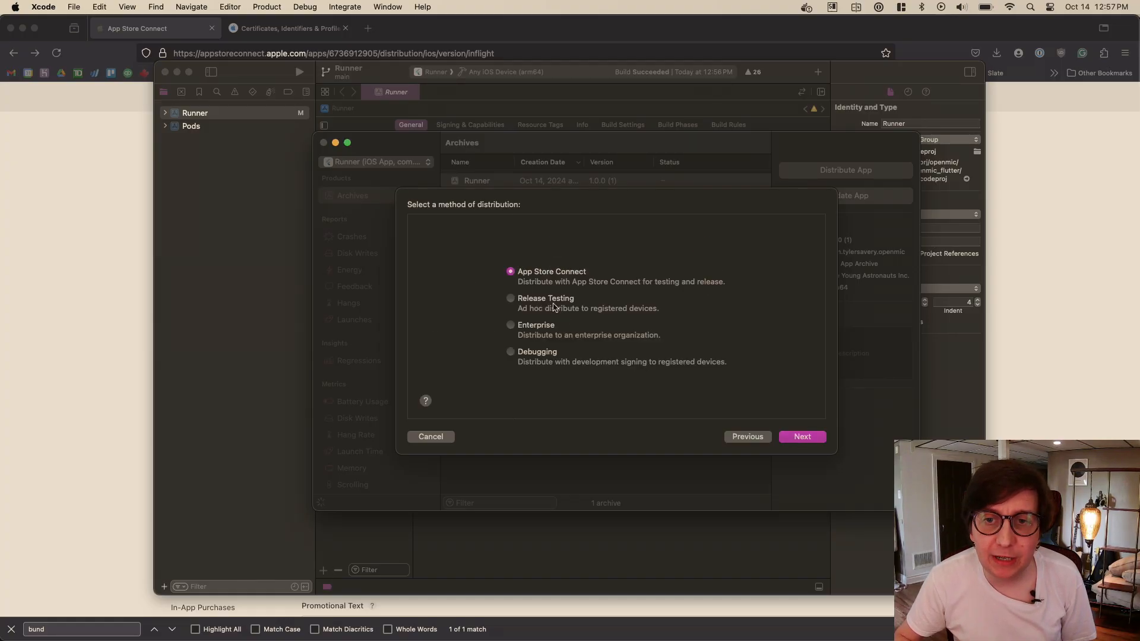
click(734, 437)
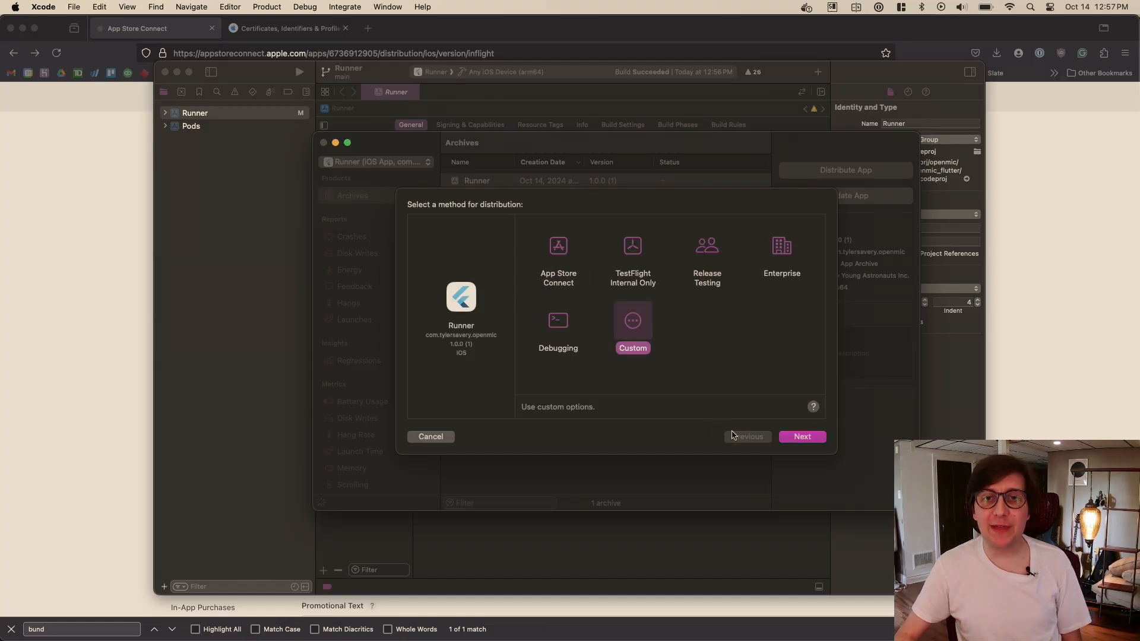
- Distribute the archive with the App Store Connect method and open App Store Connect in the browser from the completed upload
click(558, 248)
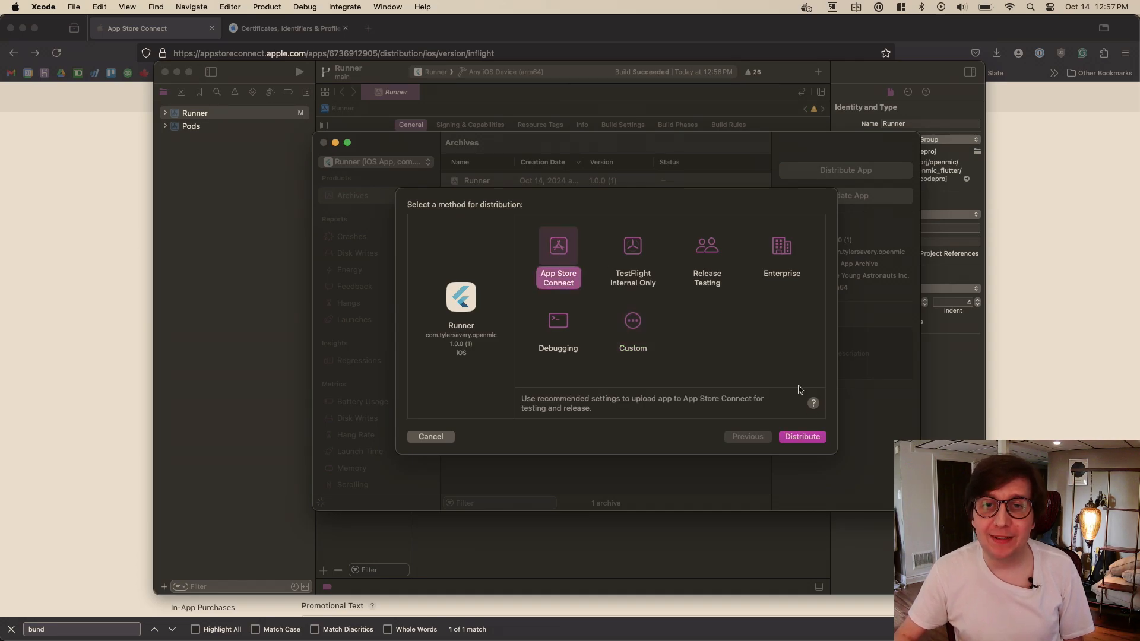
click(805, 437)
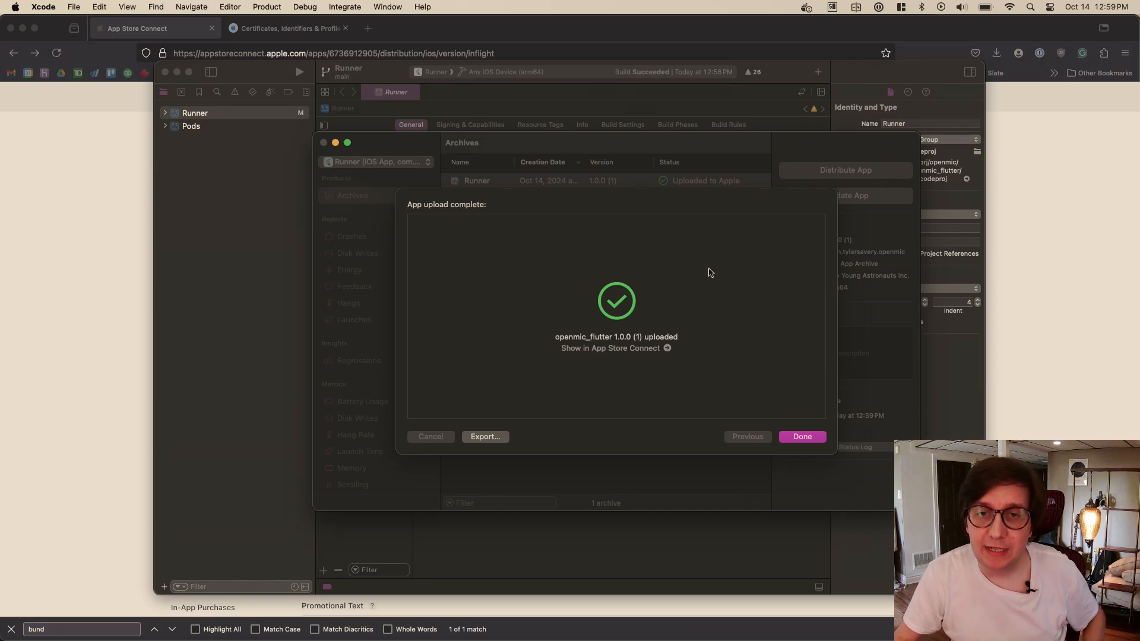
click(667, 349)
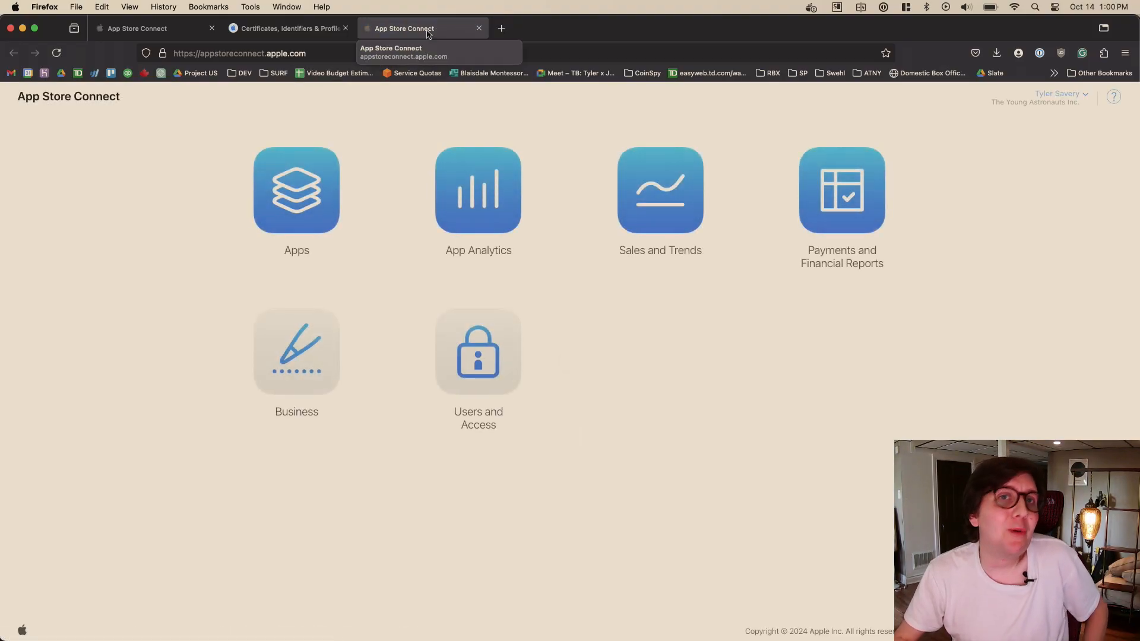
- Close the duplicate App Store Connect tab and check the processing status of build 1 under Version 1.0.0 in TestFlight
key(super+w)
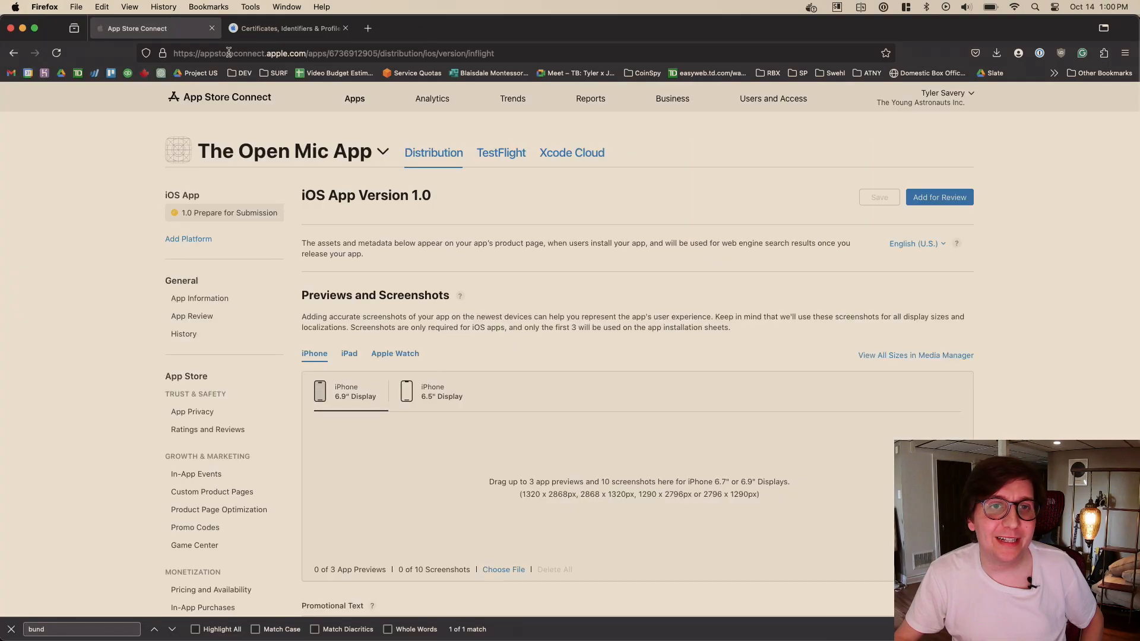
click(506, 151)
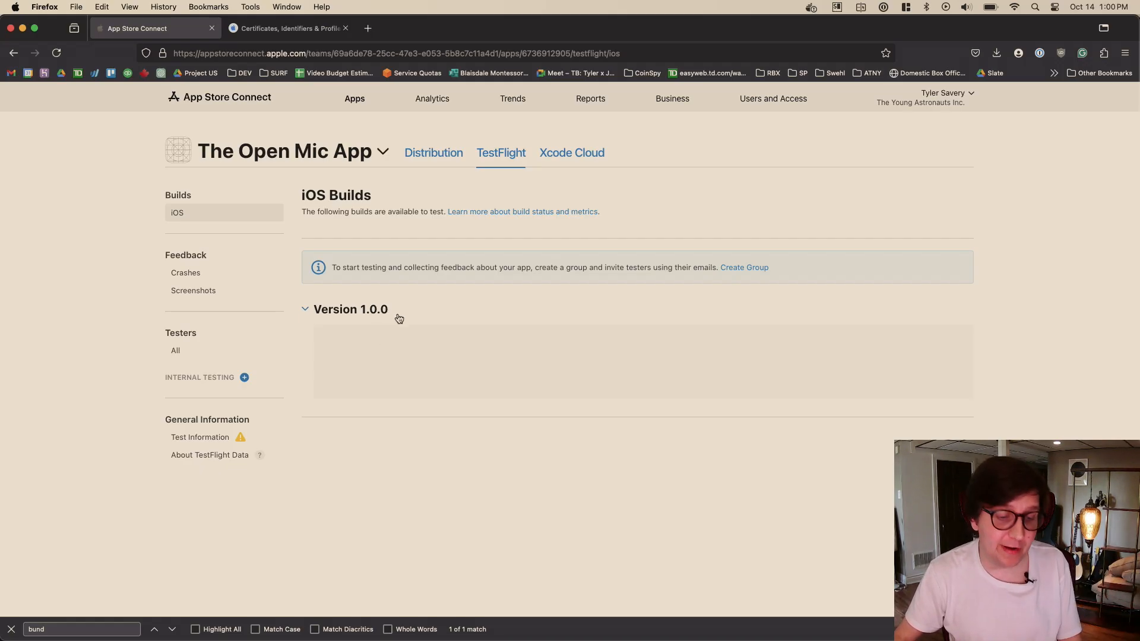
key(super+r)
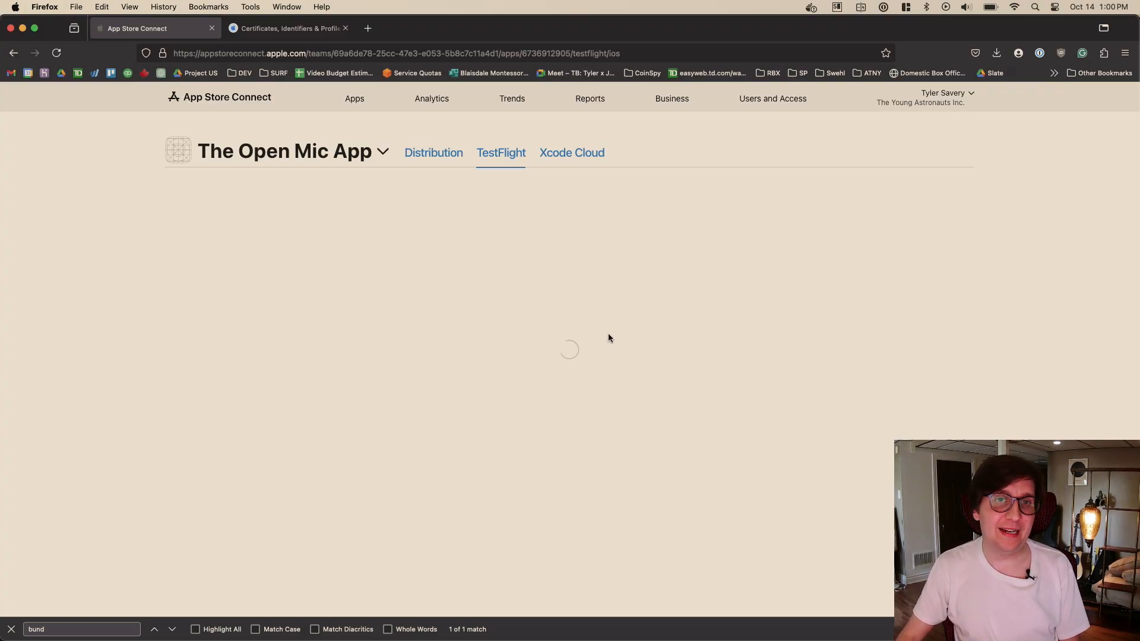
click(417, 151)
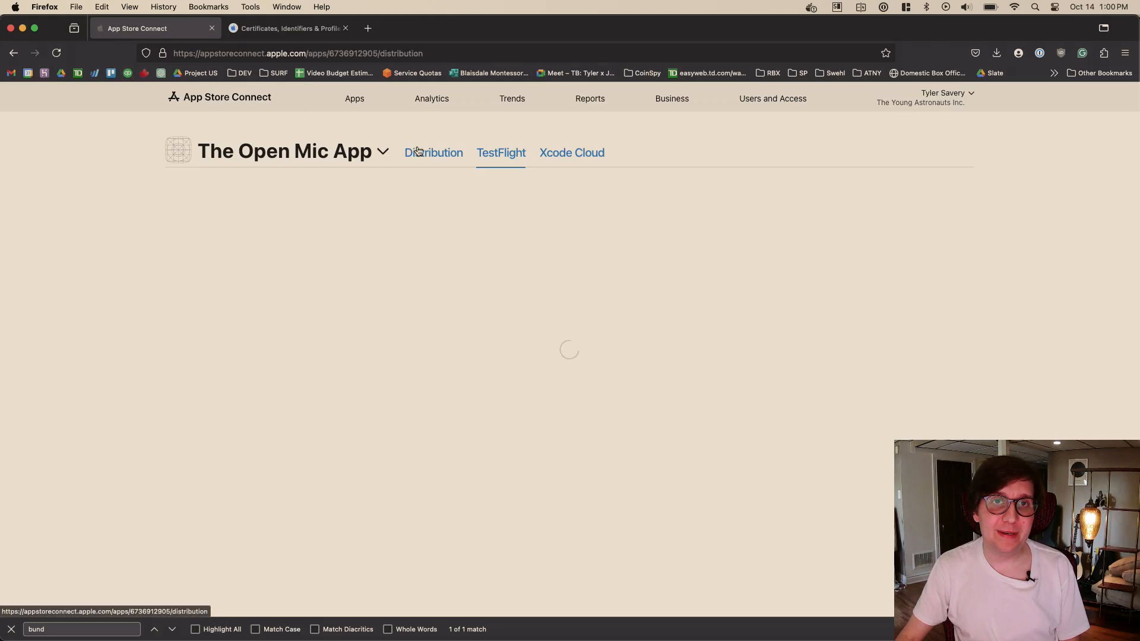
click(496, 157)
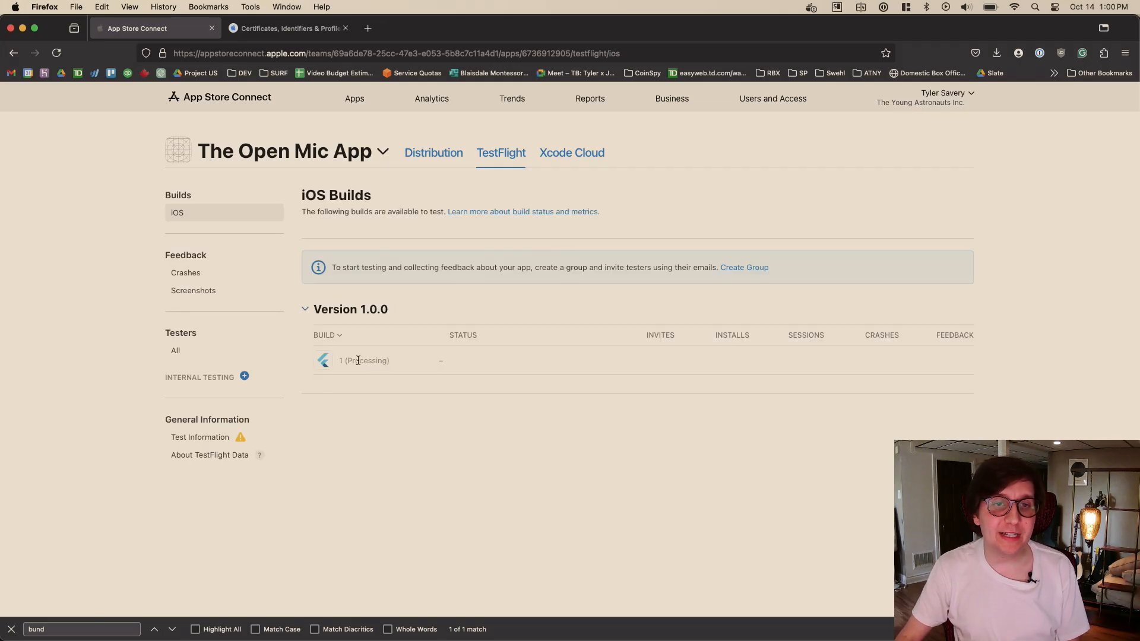
drag(387, 360, 344, 360)
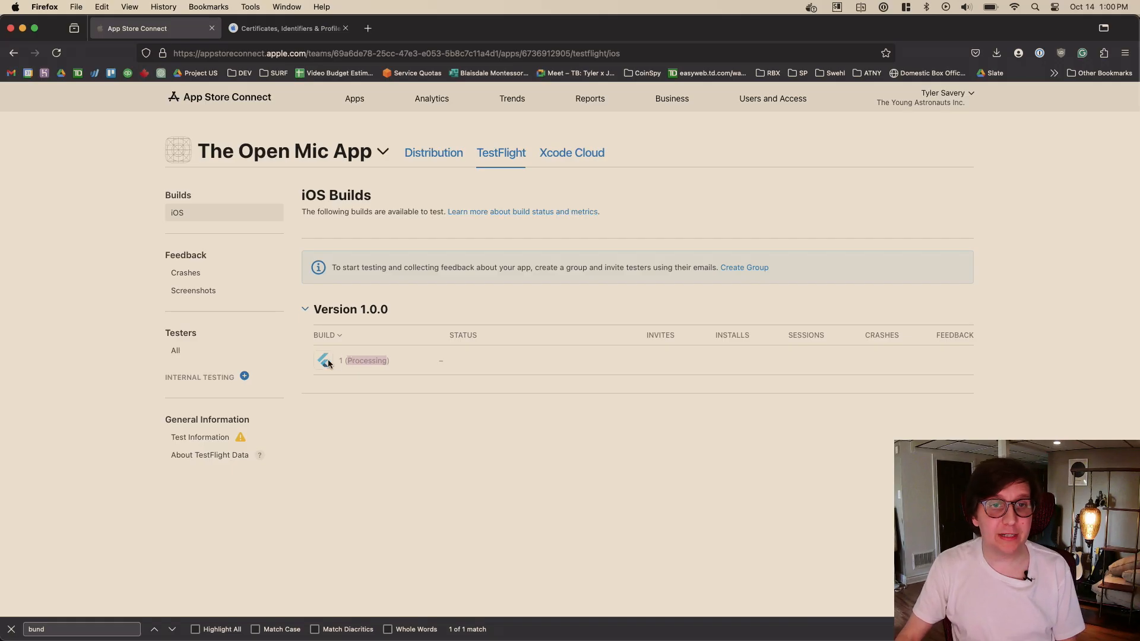
click(435, 353)
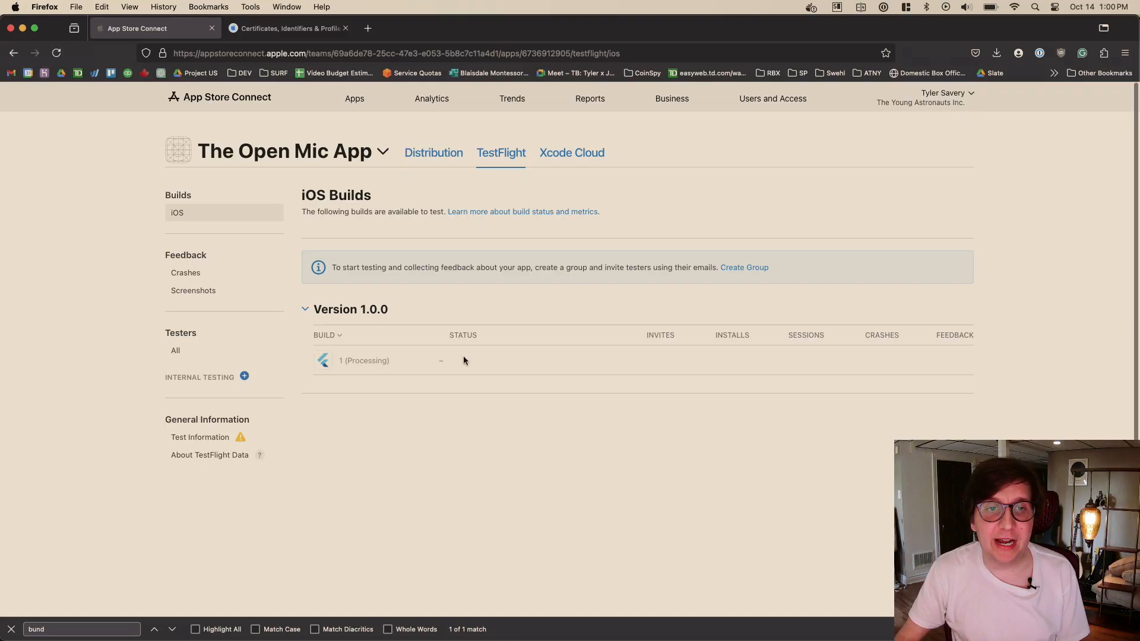
double_click(356, 360)
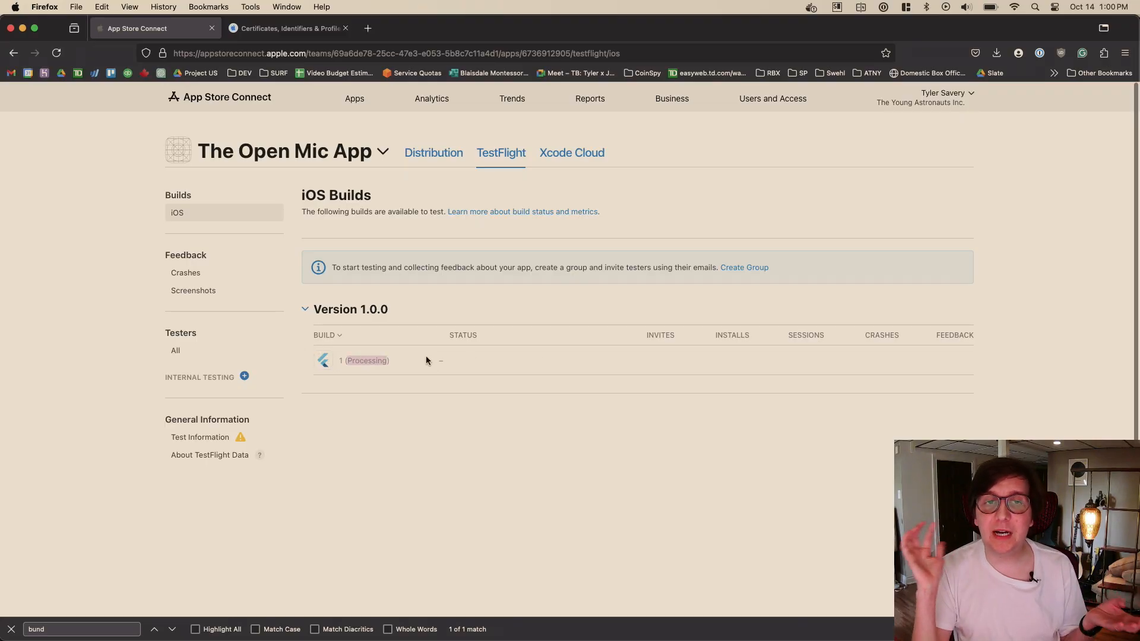
click(425, 356)
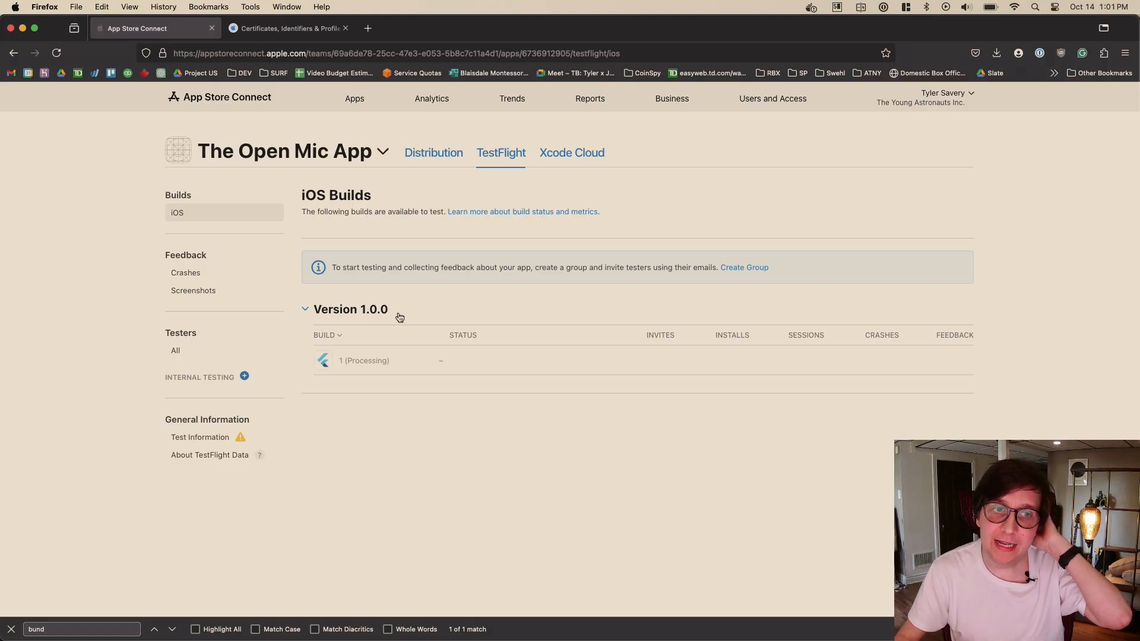
- Create an internal testing group called Main Testers with automatic distribution enabled
click(244, 376)
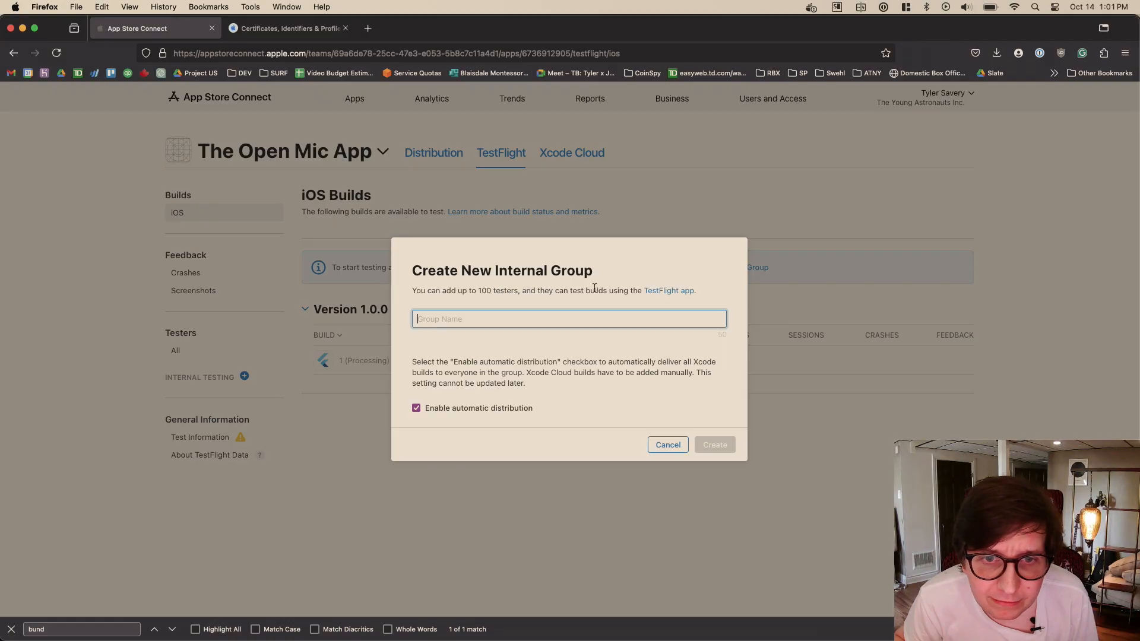
click(674, 450)
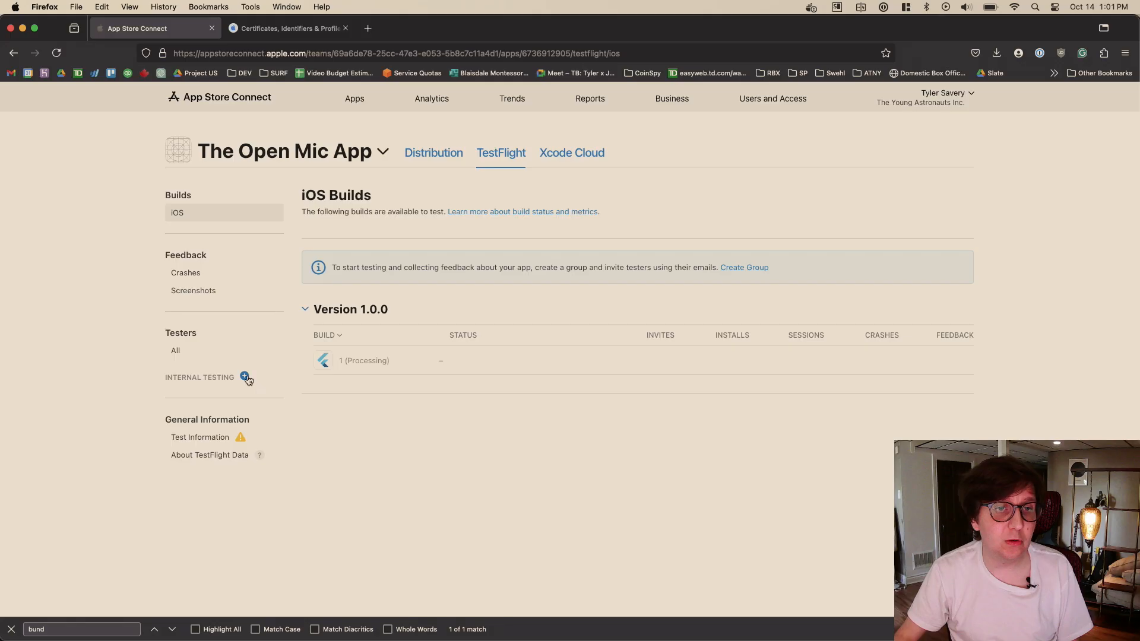
click(244, 377)
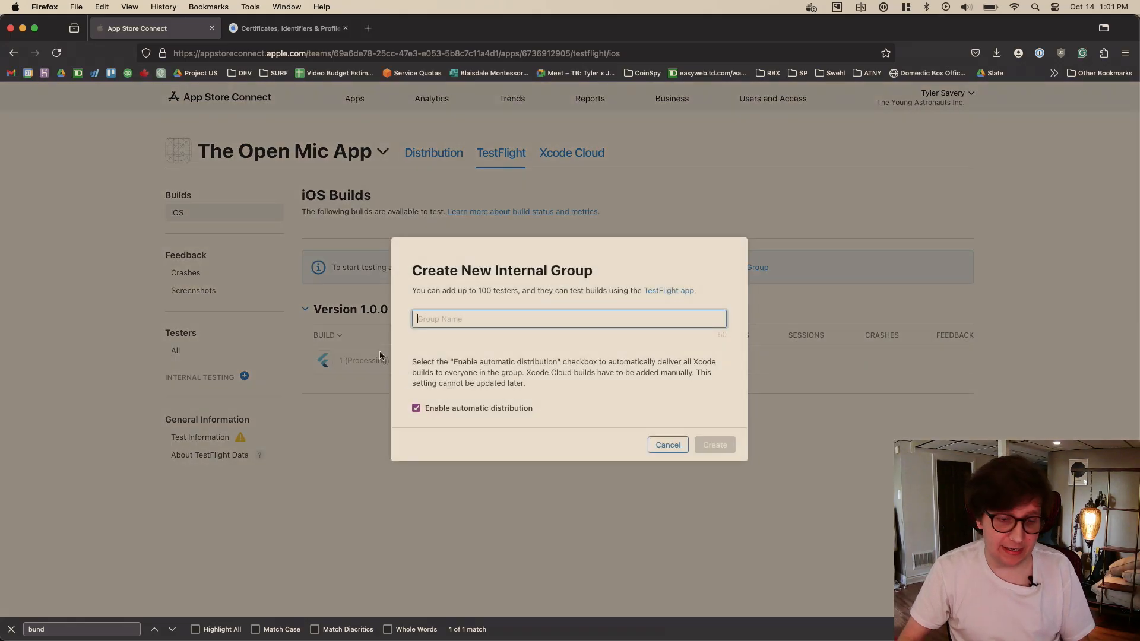
text(M)
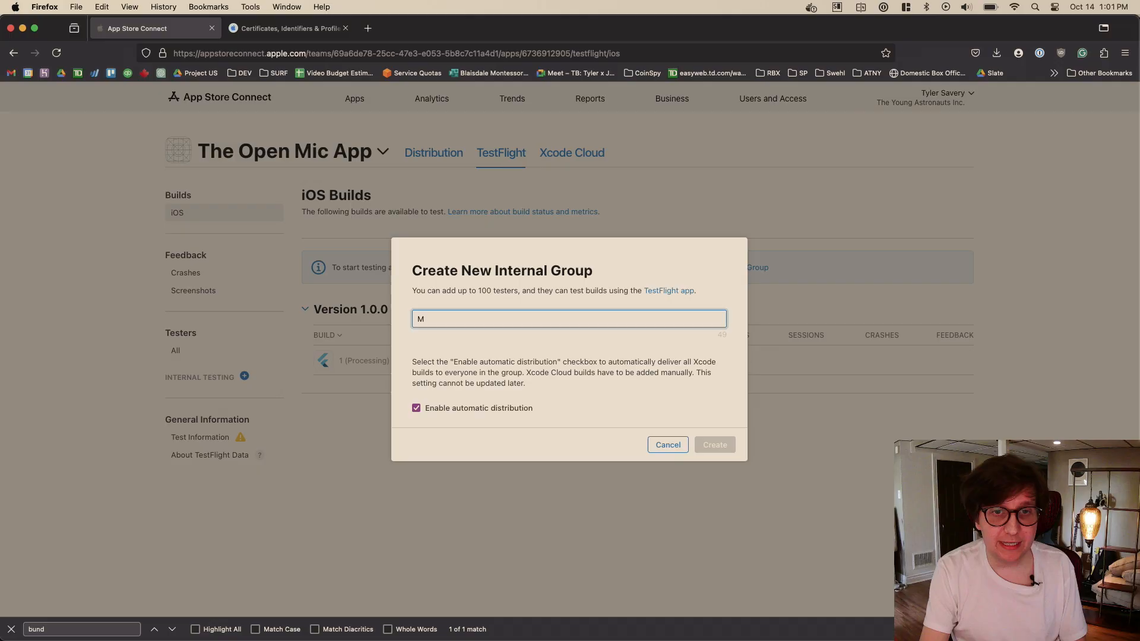
text(ain Testers)
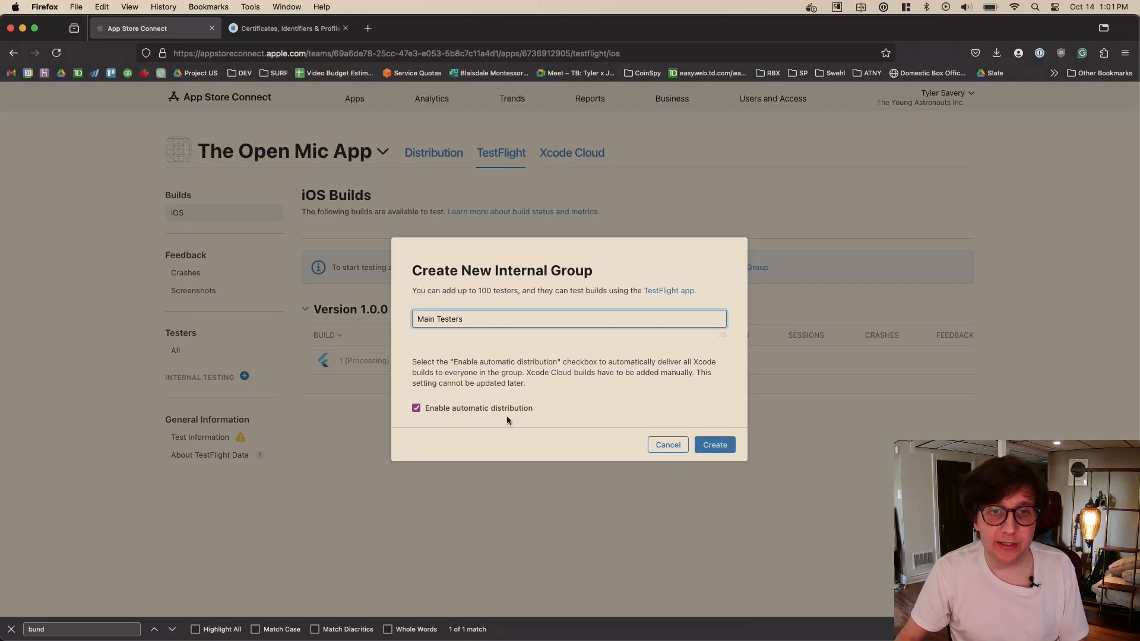
click(715, 446)
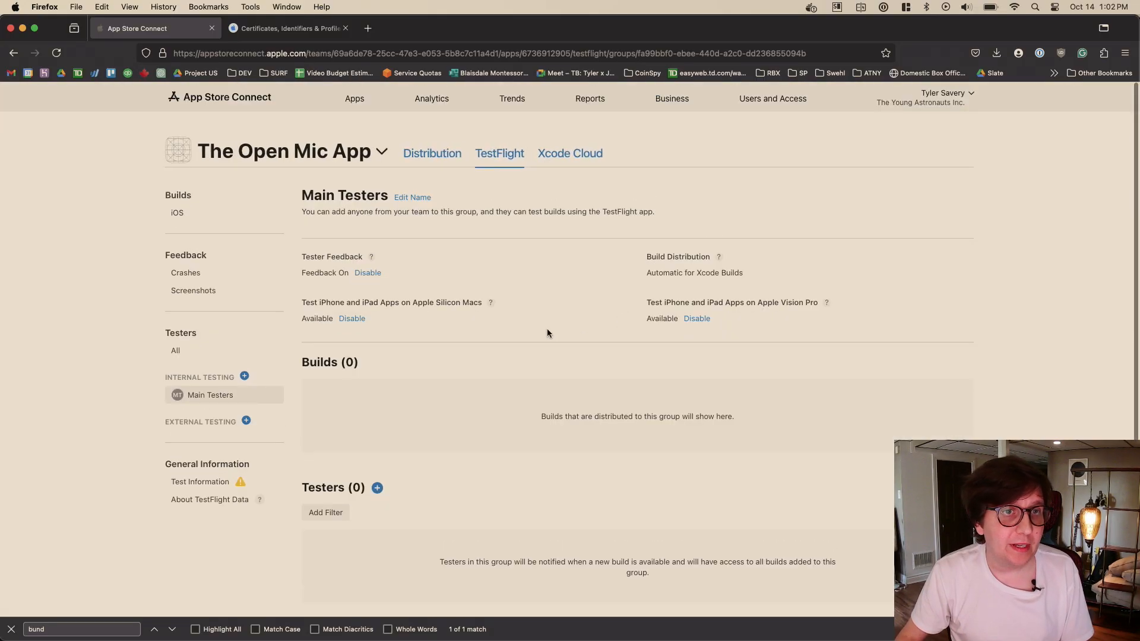
- Add one team member with the Admin role as a tester to the Main Testers group
scroll(478, 246, down, 1)
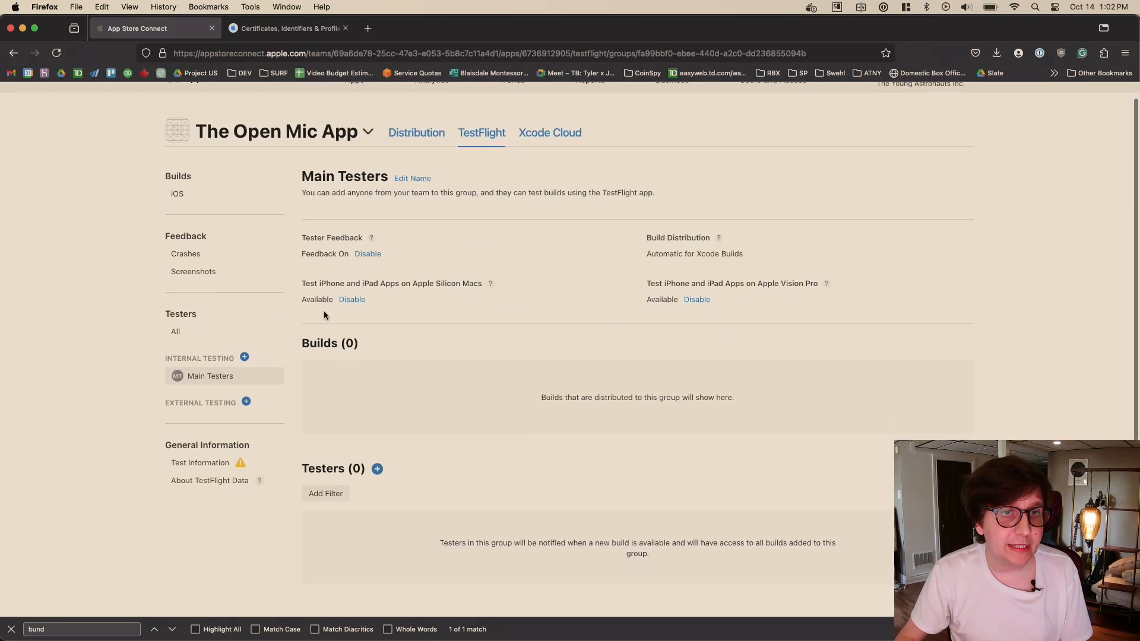
click(232, 332)
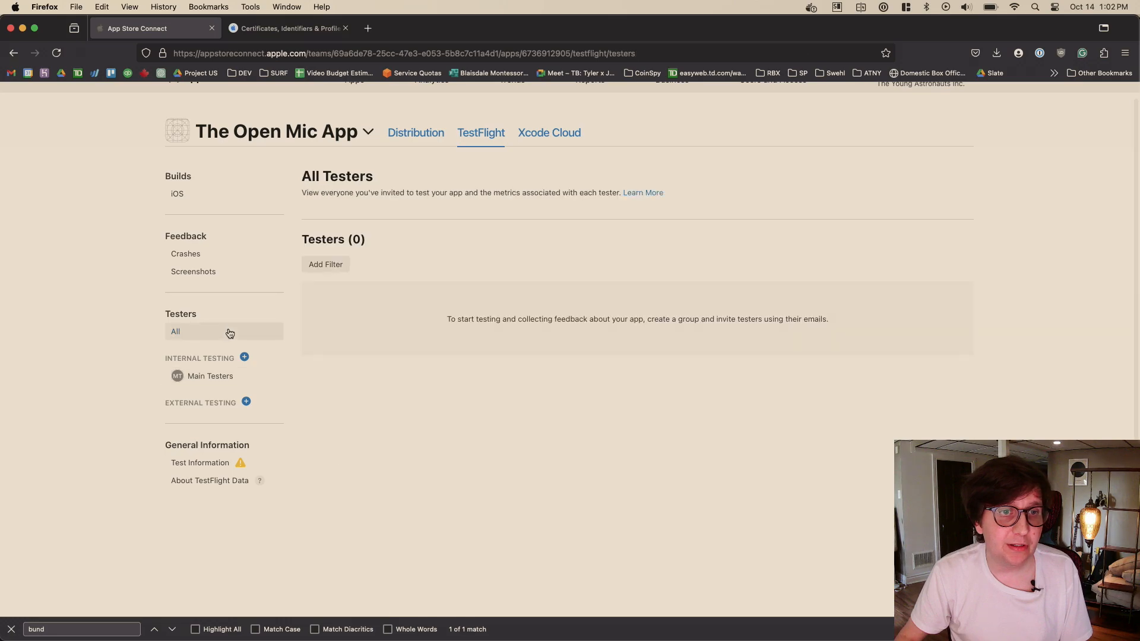
click(210, 376)
scroll(457, 312, down, 3)
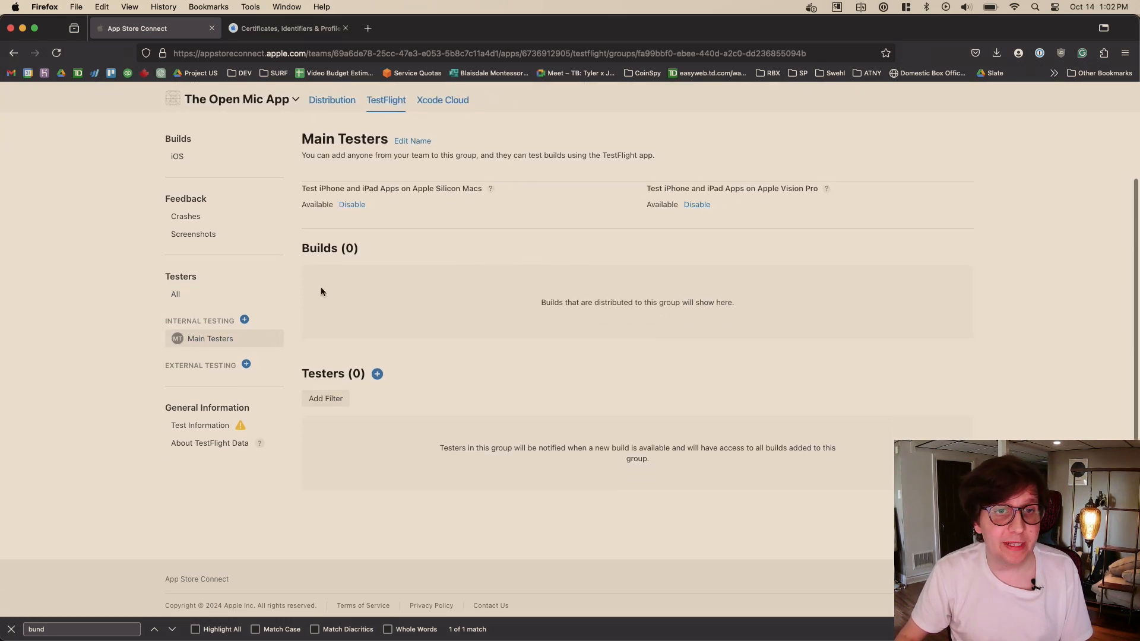
click(377, 361)
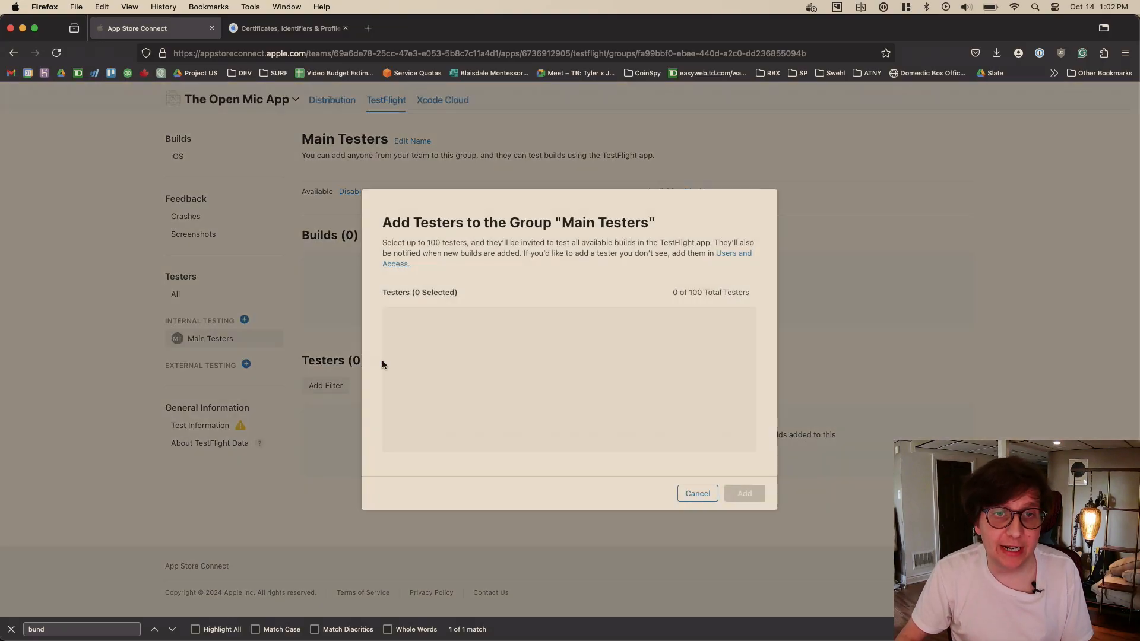
scroll(439, 344, down, 1)
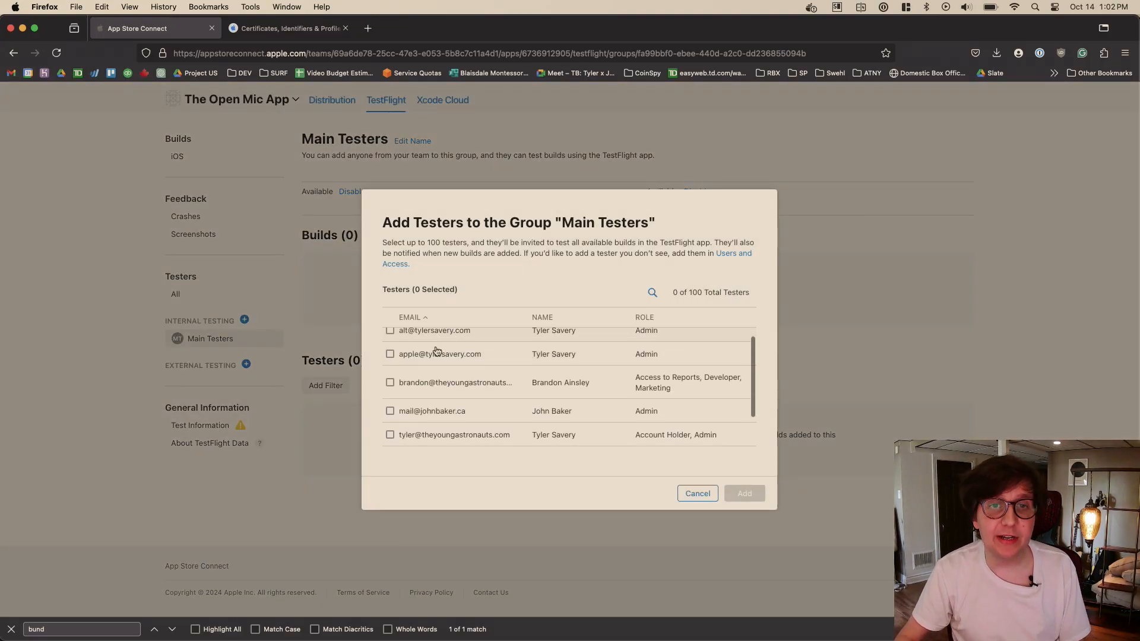
click(390, 354)
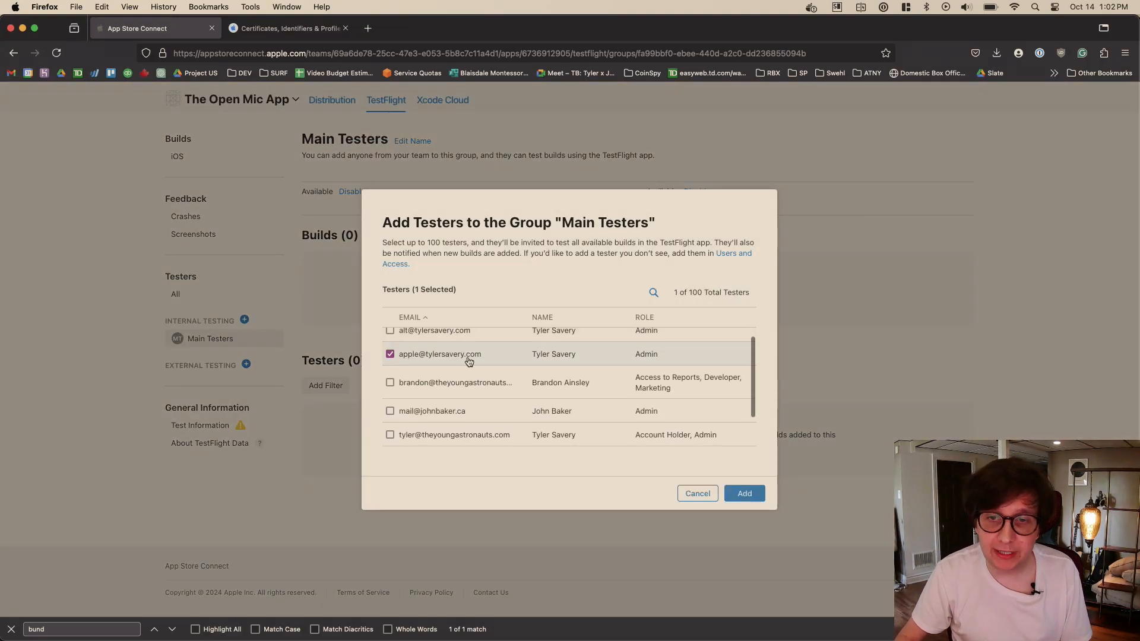
click(747, 499)
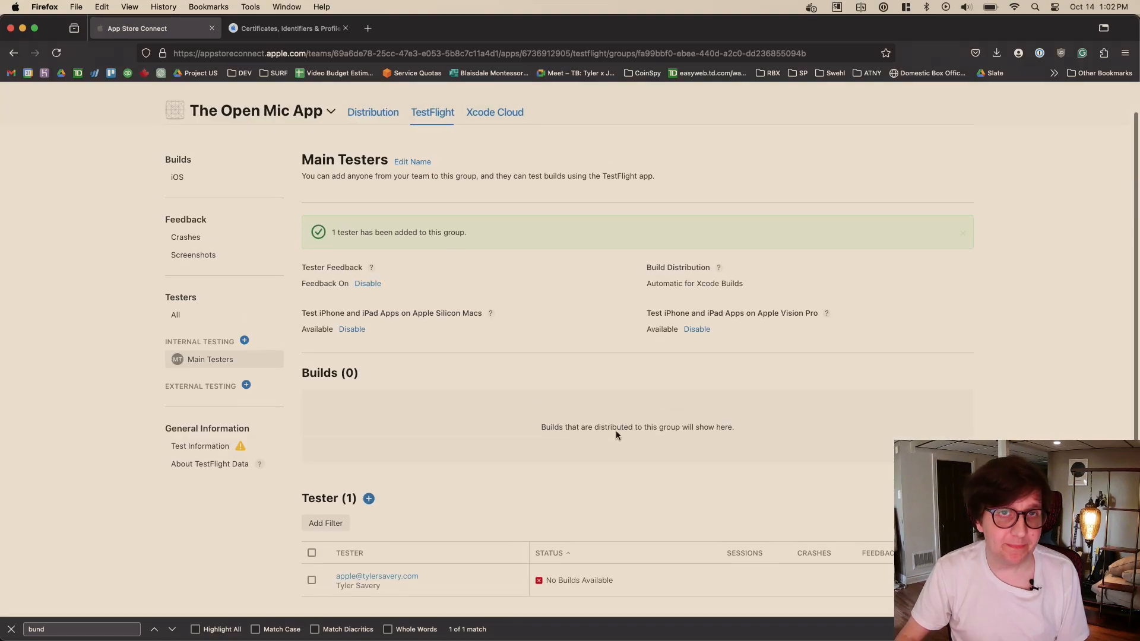
- Check the iOS builds list in TestFlight and review the iOS App Version 1.0 distribution page
scroll(601, 418, up, 2)
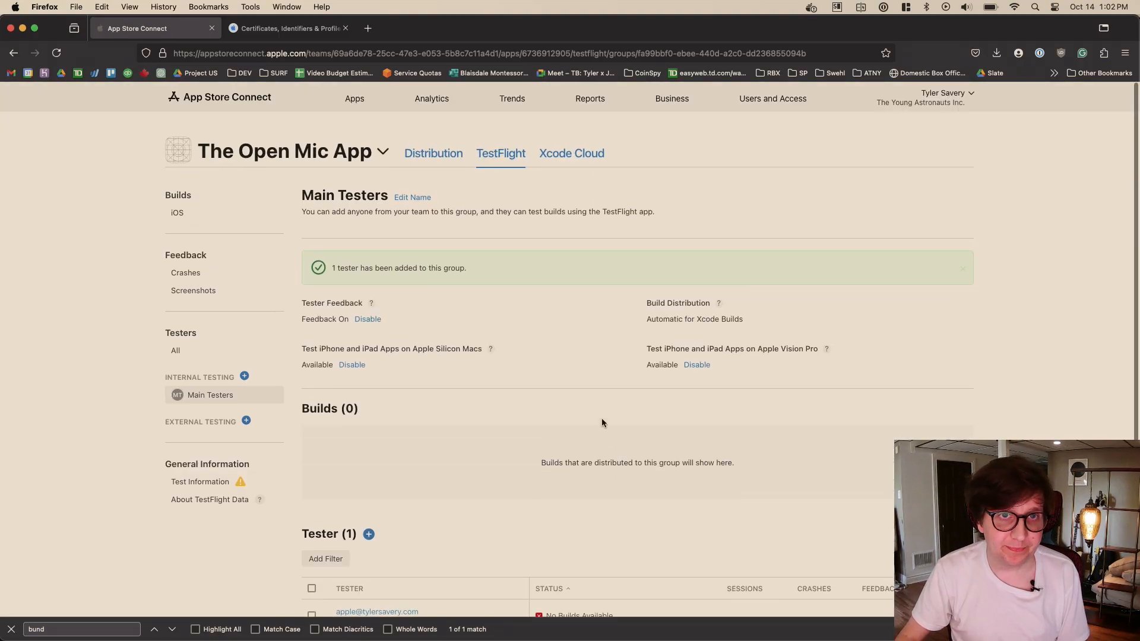
click(175, 214)
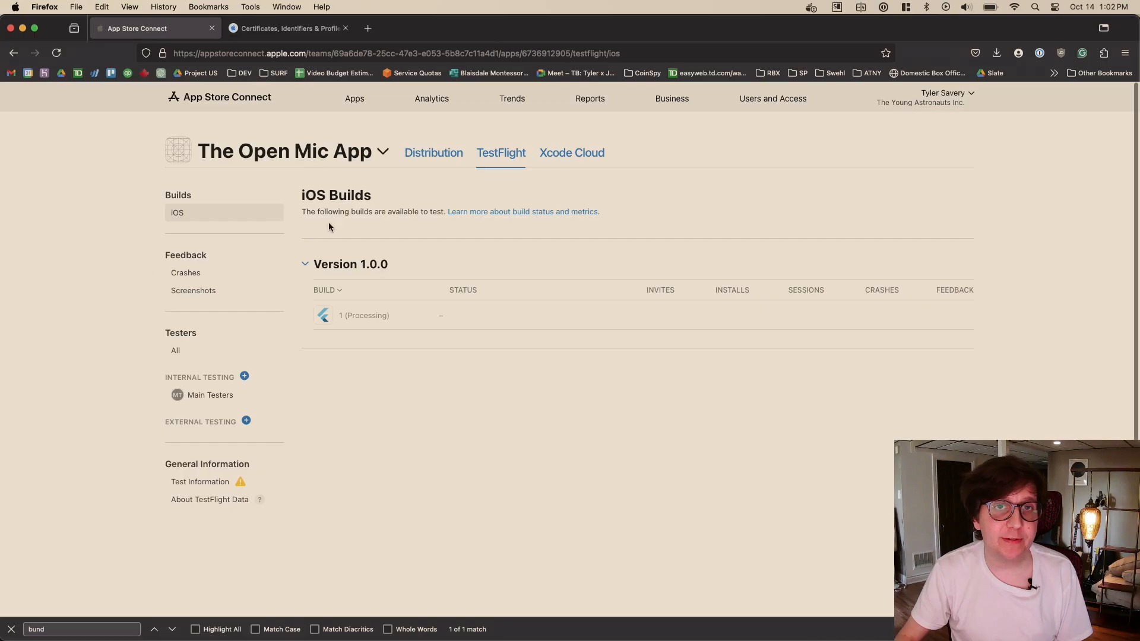
click(447, 153)
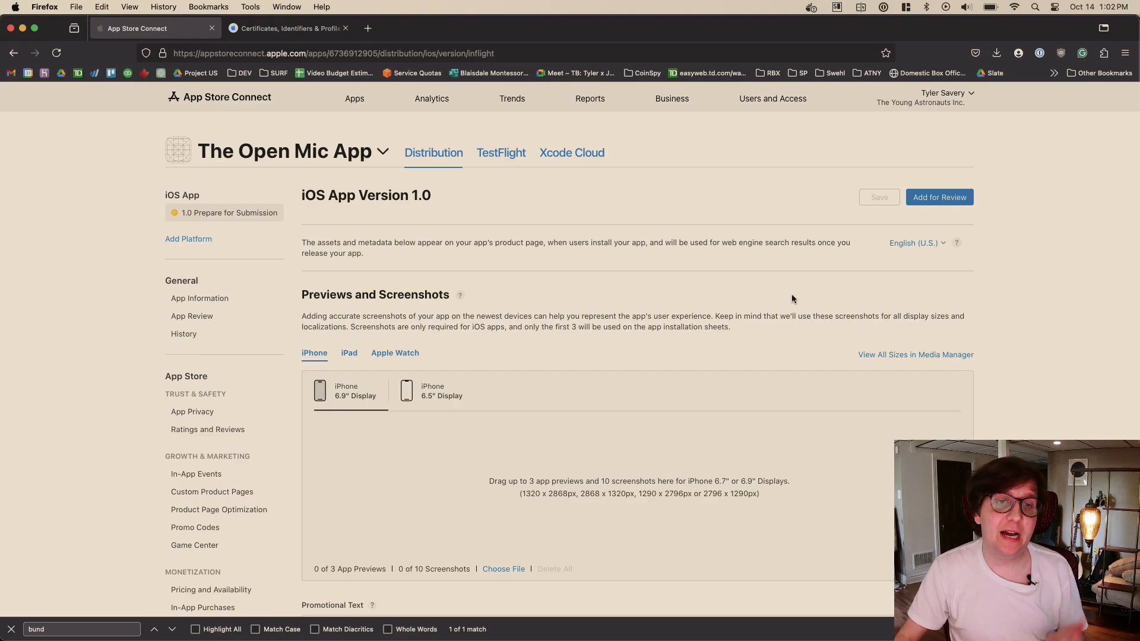
scroll(791, 298, down, 3)
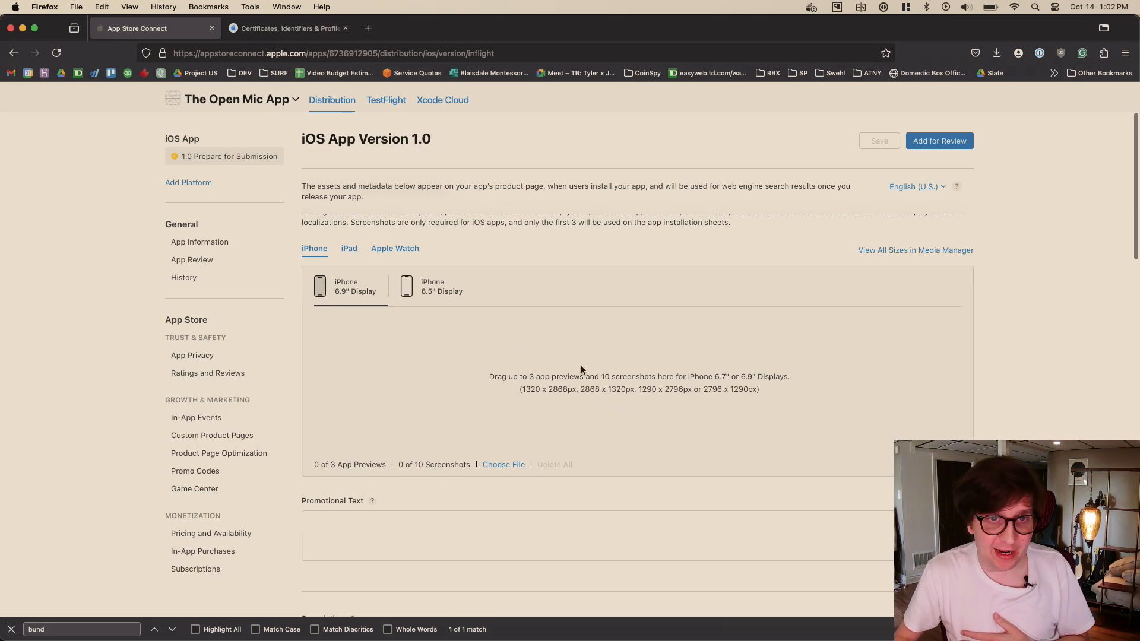
scroll(648, 291, down, 1)
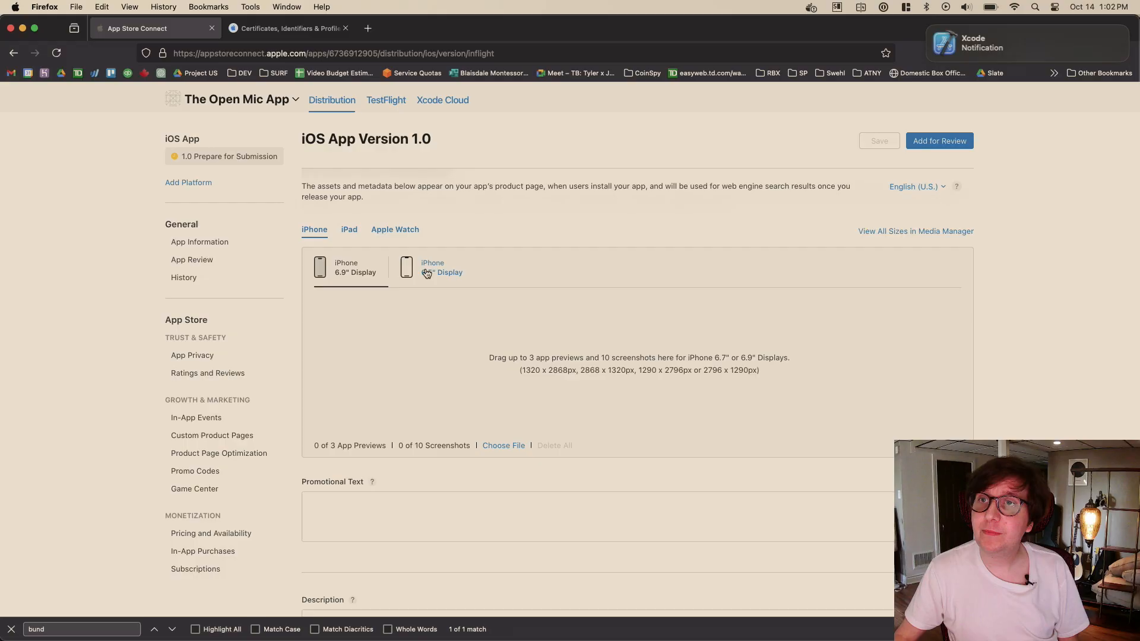
- Switch to Xcode from its notification, close the completed app upload dialog, and return to App Store Connect in Firefox
click(964, 49)
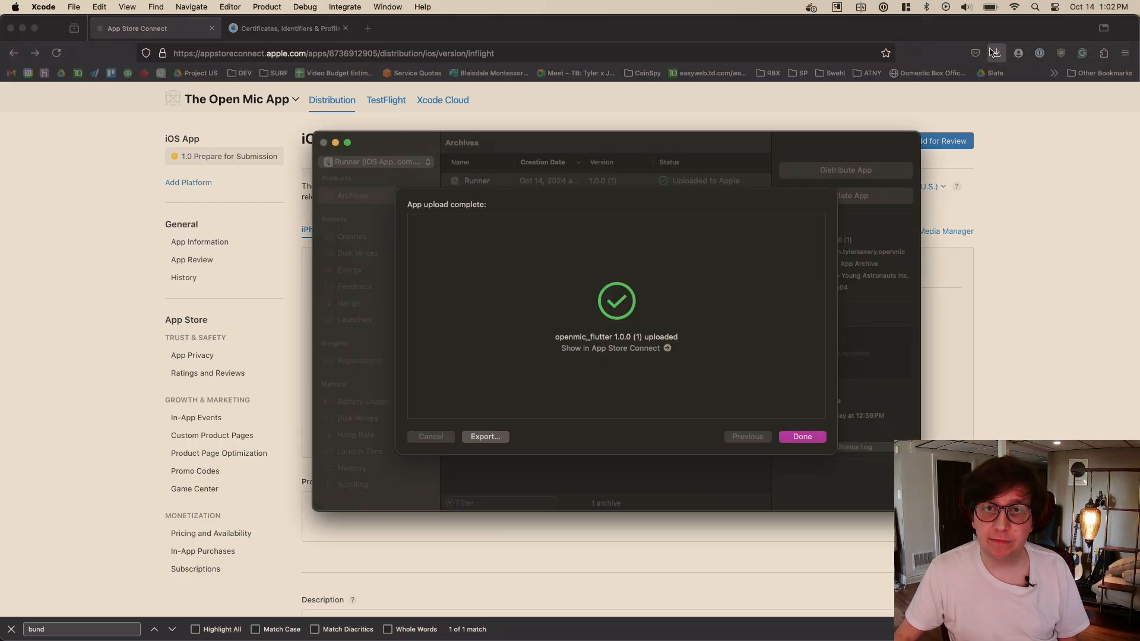
click(802, 437)
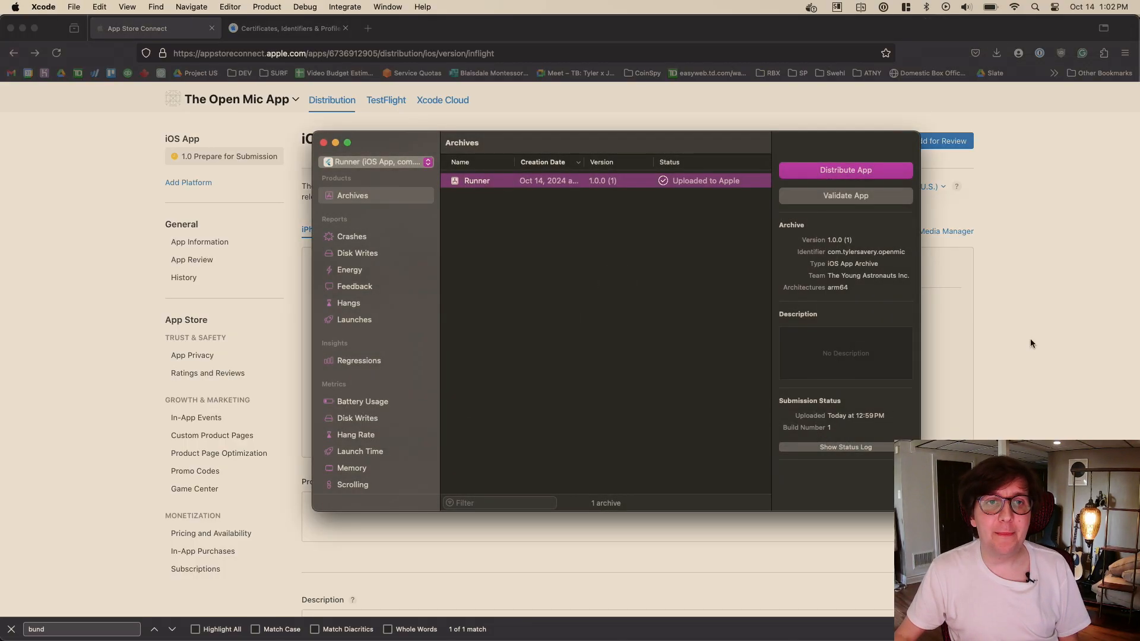
key(super+Tab)
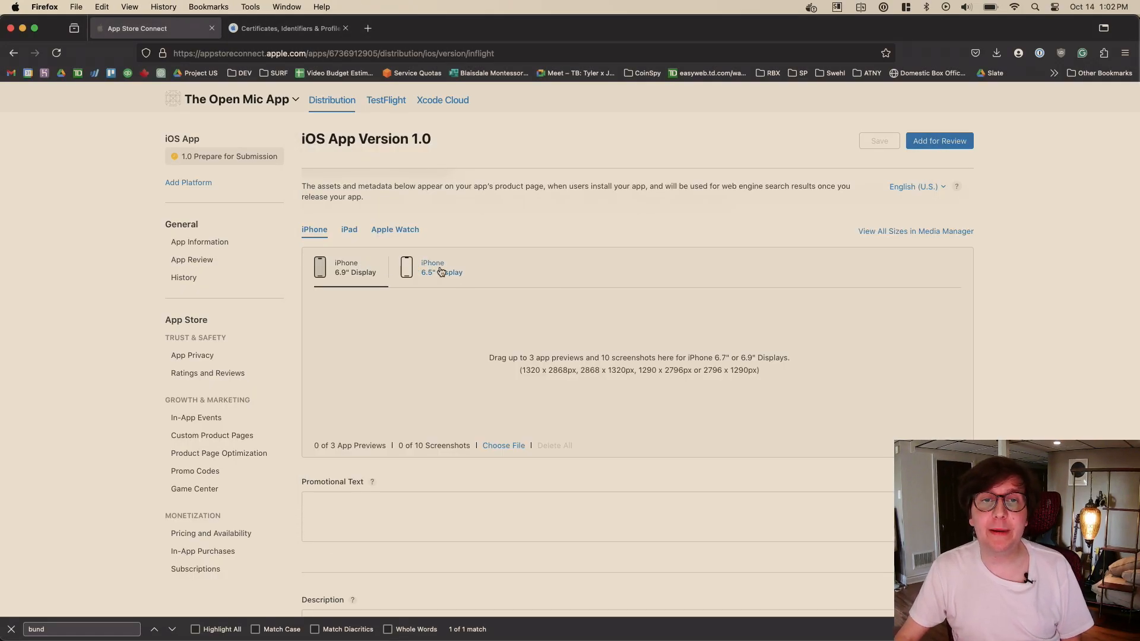
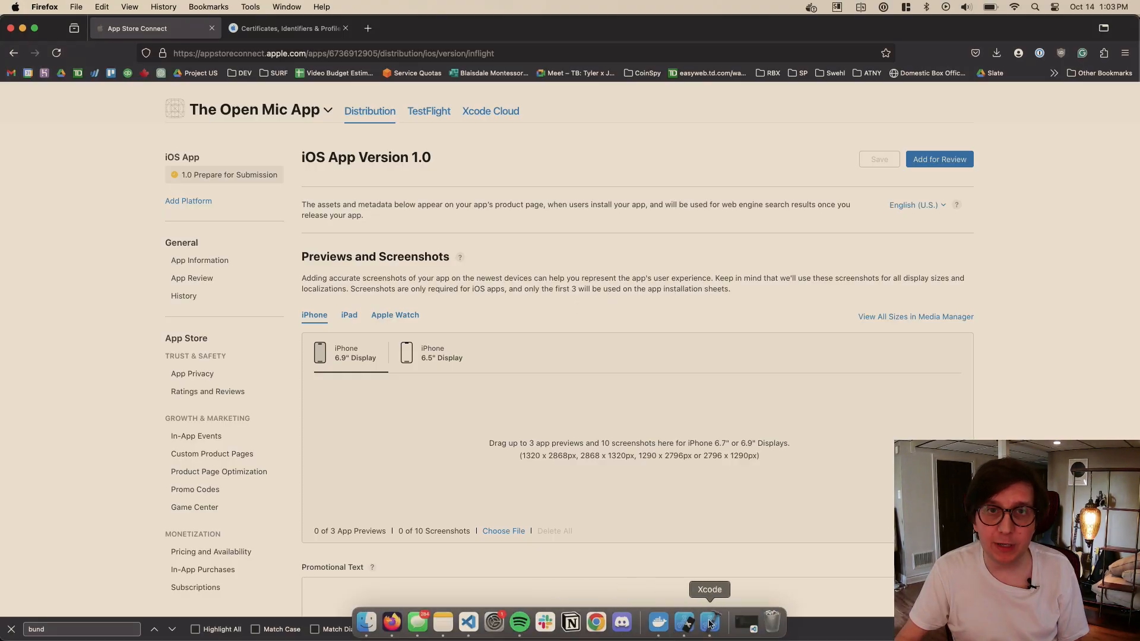
- Switch to Xcode, close the Archives window, and open the general settings of the Runner target
click(710, 622)
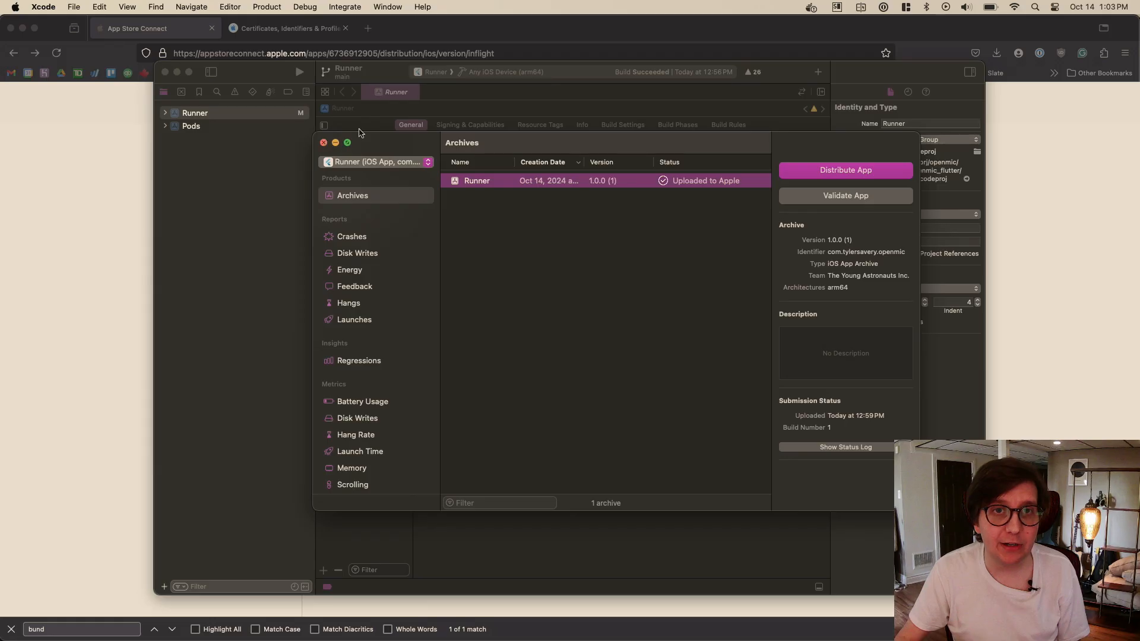
click(324, 143)
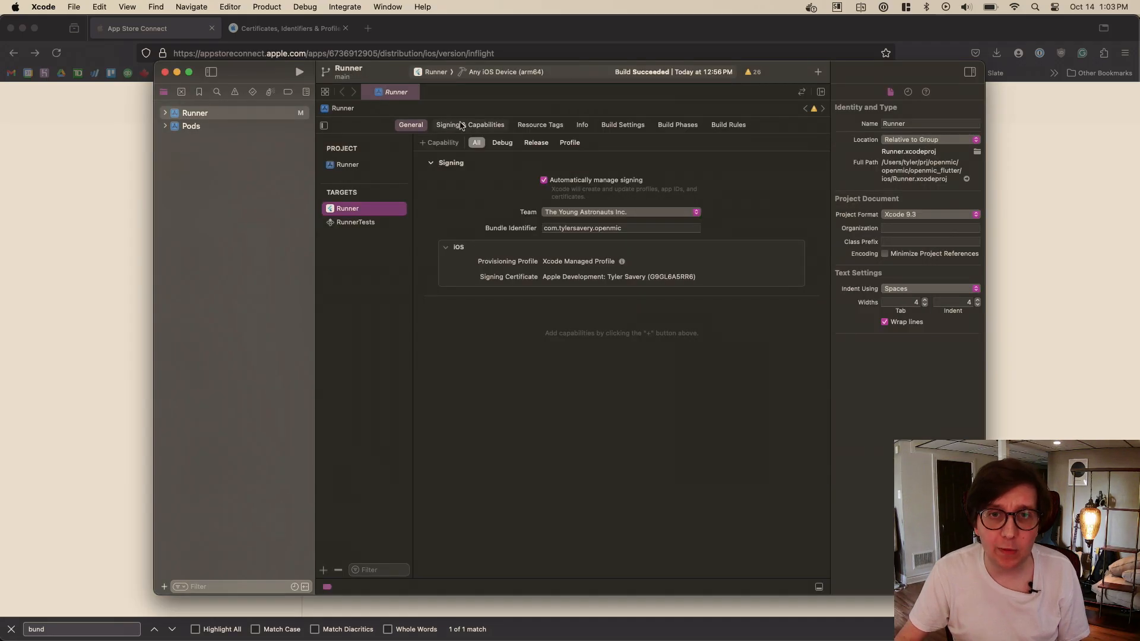
click(366, 166)
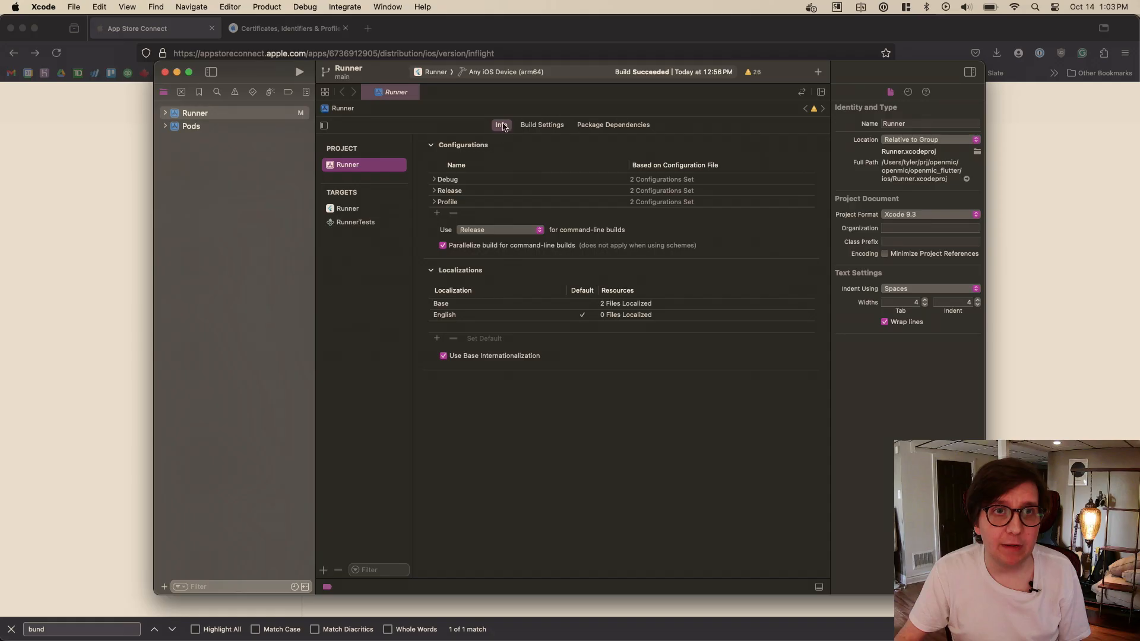
click(246, 117)
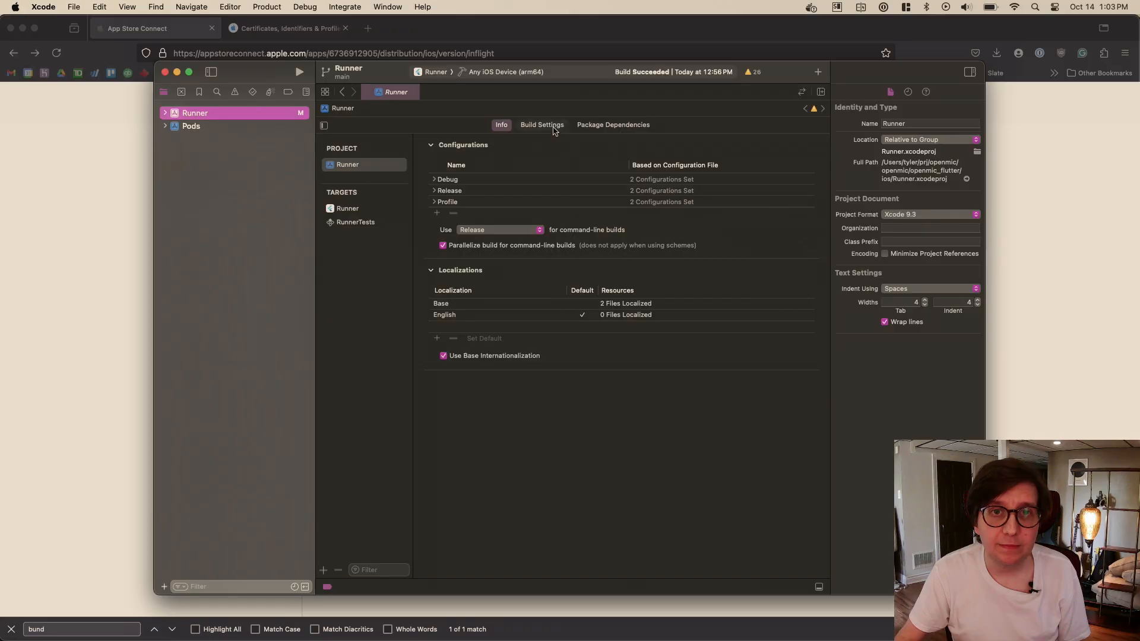
click(356, 208)
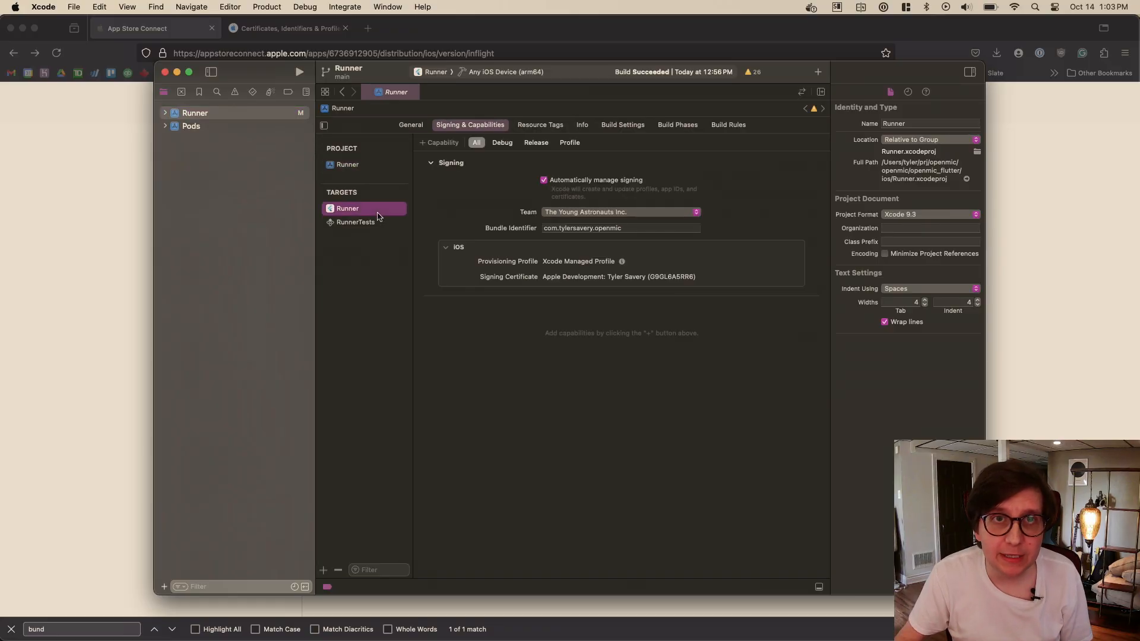
click(411, 125)
- Disable the Upside Down iPad orientation in the Runner target's deployment info, keeping Portrait, Landscape Left and Landscape Right enabled
scroll(769, 352, down, 2)
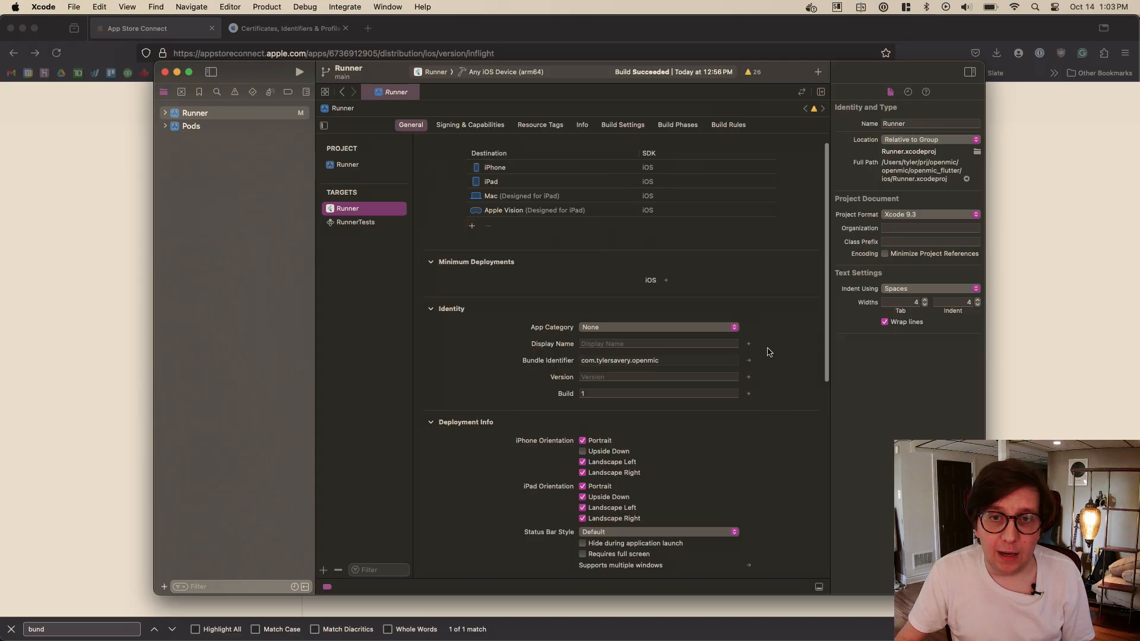
scroll(502, 452, down, 2)
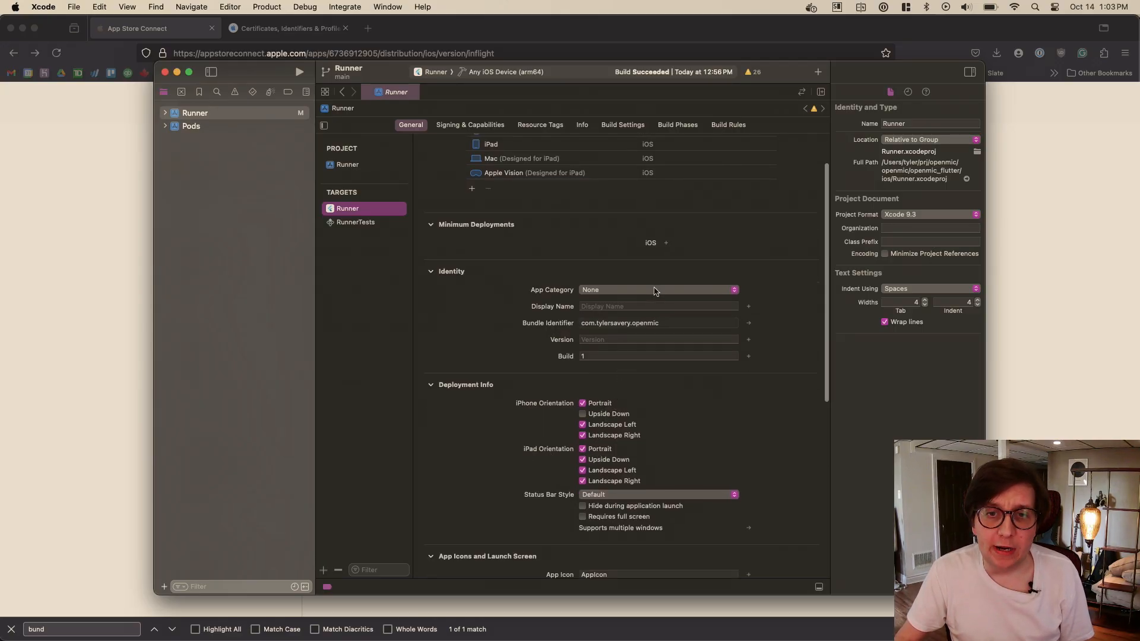
scroll(607, 404, down, 2)
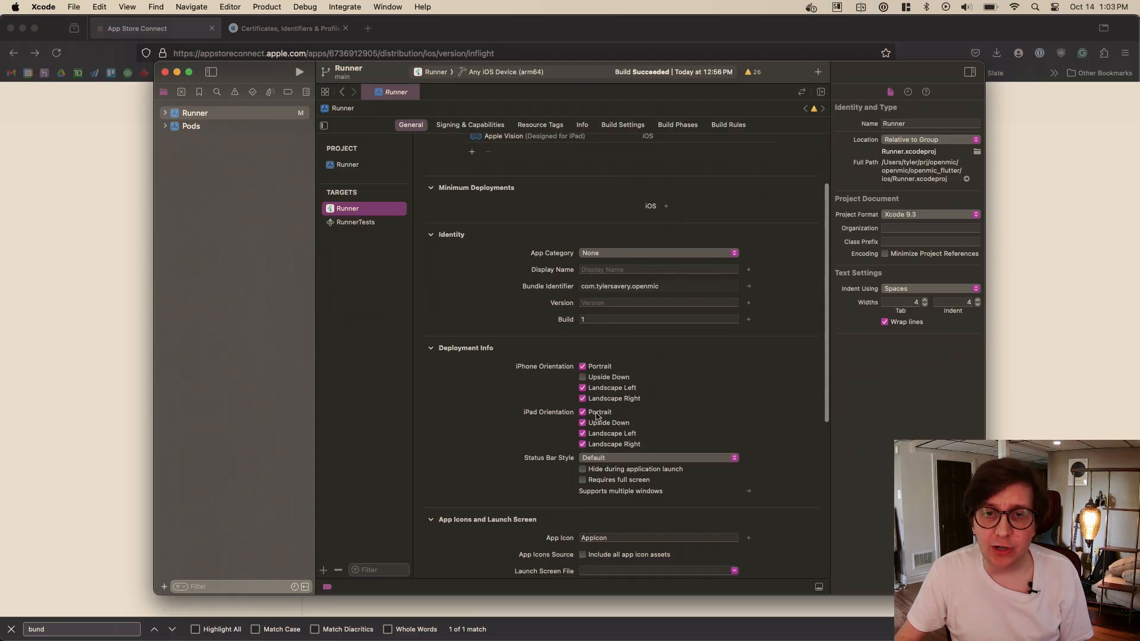
click(603, 412)
click(600, 423)
click(600, 433)
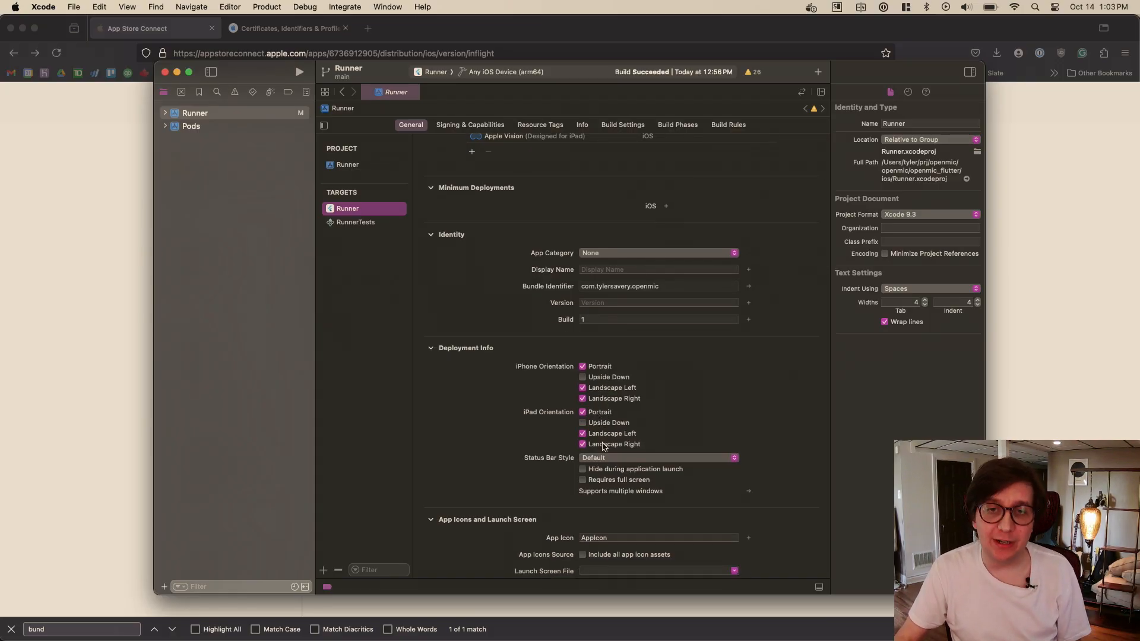
click(601, 433)
click(600, 414)
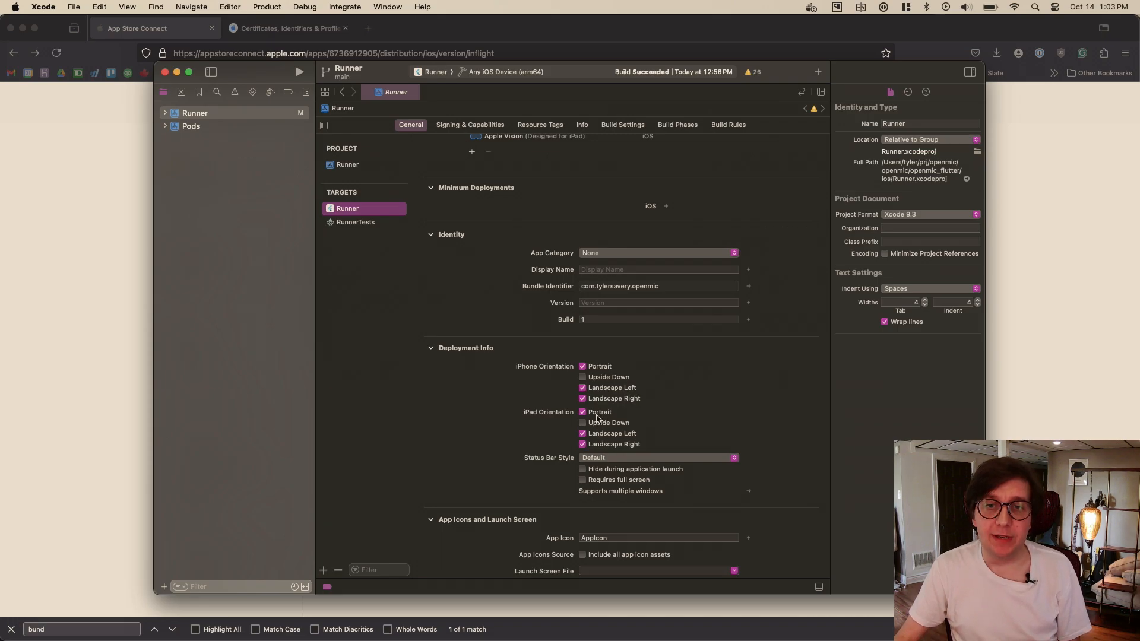
click(596, 414)
click(593, 444)
click(585, 434)
scroll(727, 415, down, 1)
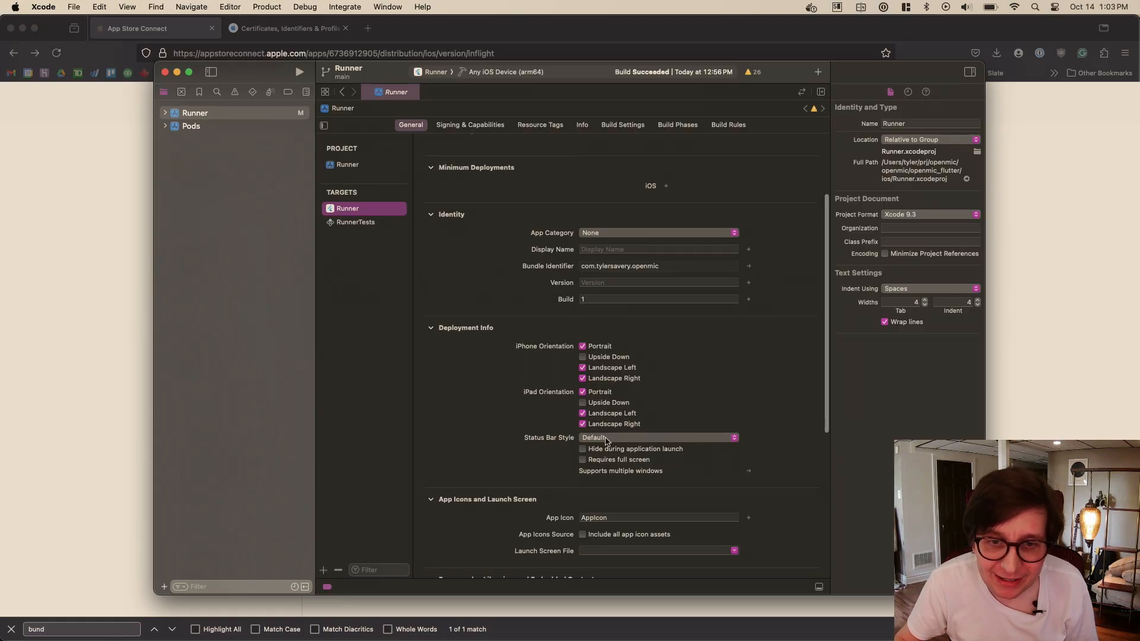
scroll(787, 446, down, 1)
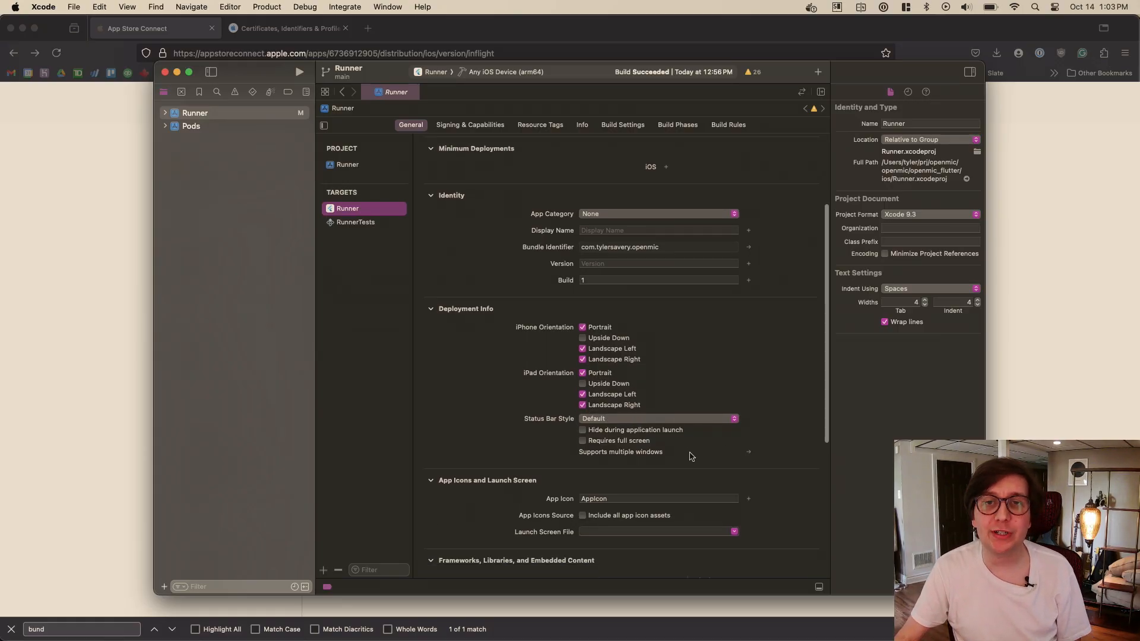
- Review the Runner target's supported destinations and select the Mac (Designed for iPad) entry
scroll(692, 456, up, 1)
scroll(690, 409, up, 1)
scroll(689, 410, up, 2)
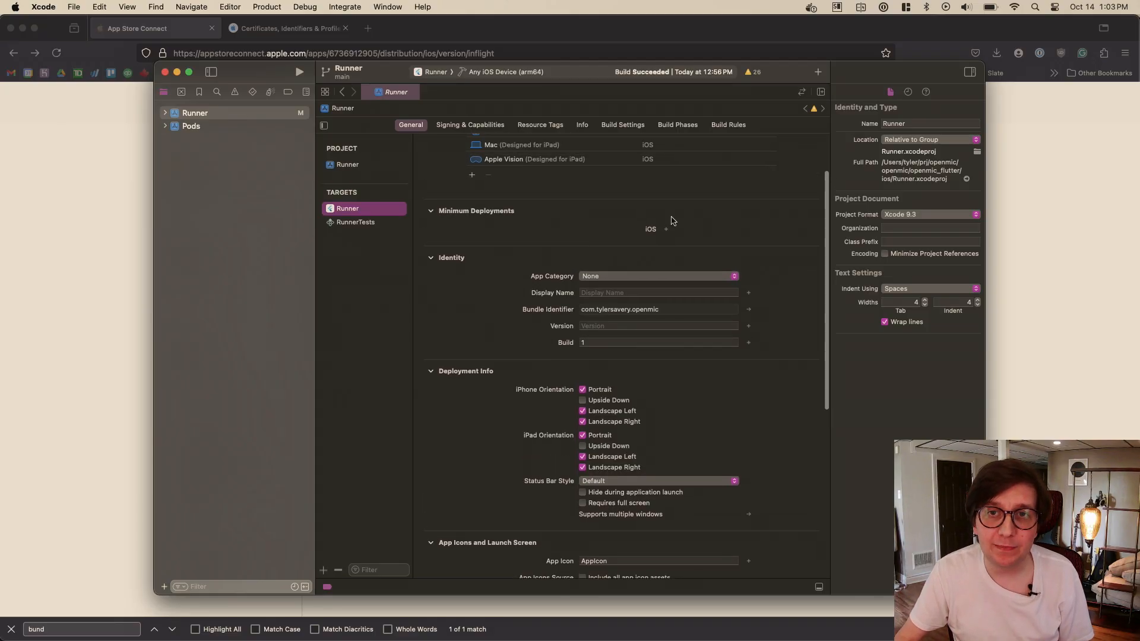
scroll(671, 232, up, 3)
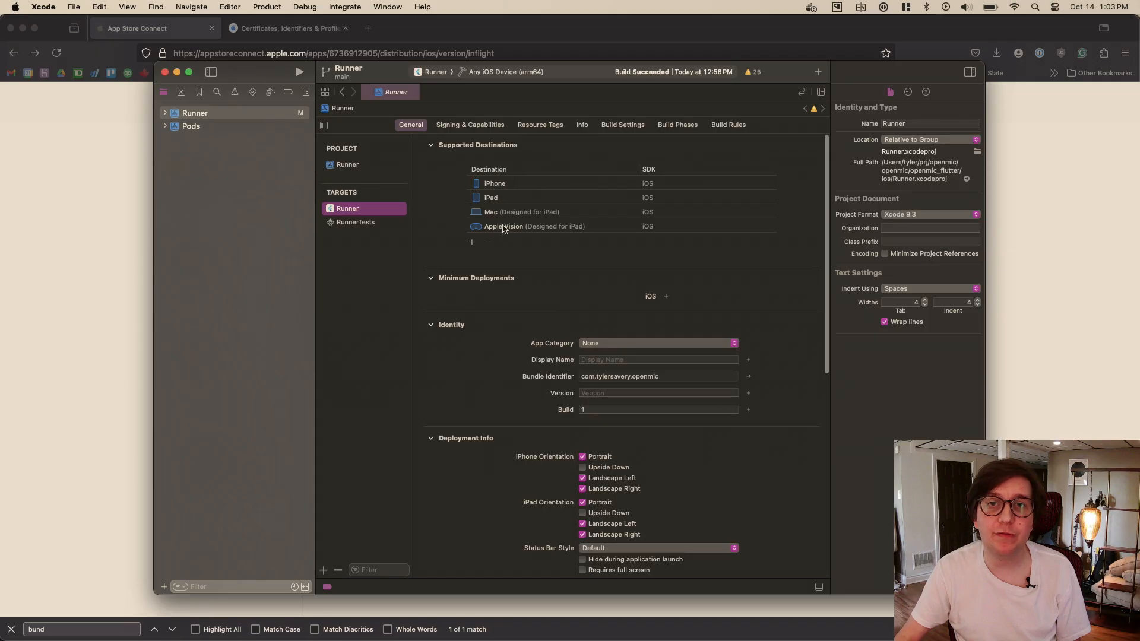
click(496, 202)
click(498, 212)
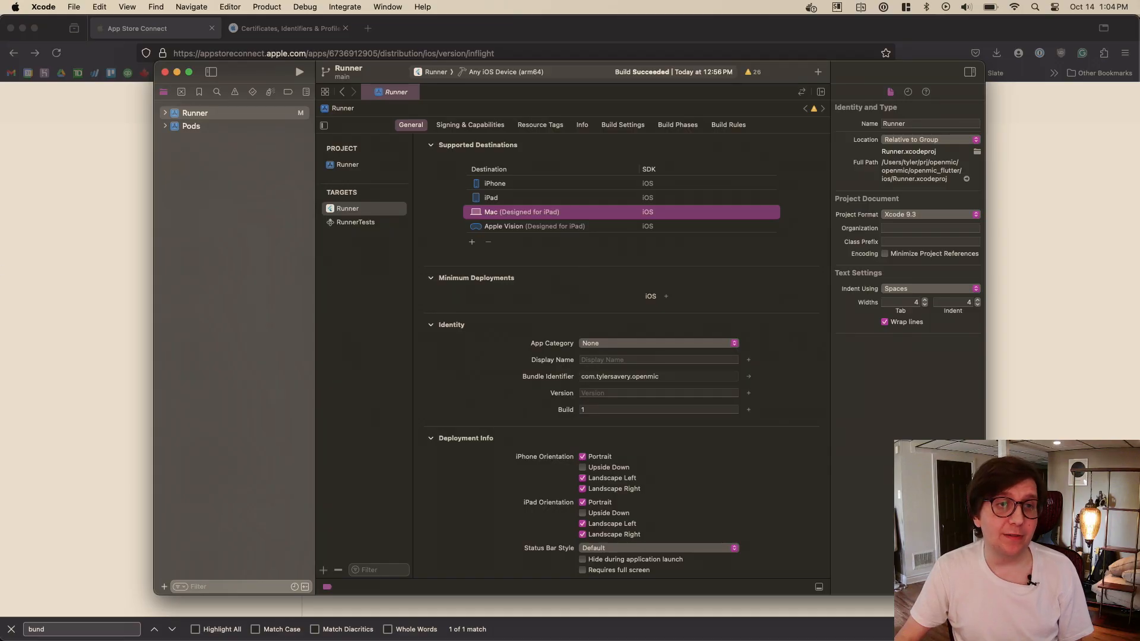
- Return to App Store Connect in Firefox and examine the Previews and Screenshots requirements for iOS App Version 1.0
click(133, 275)
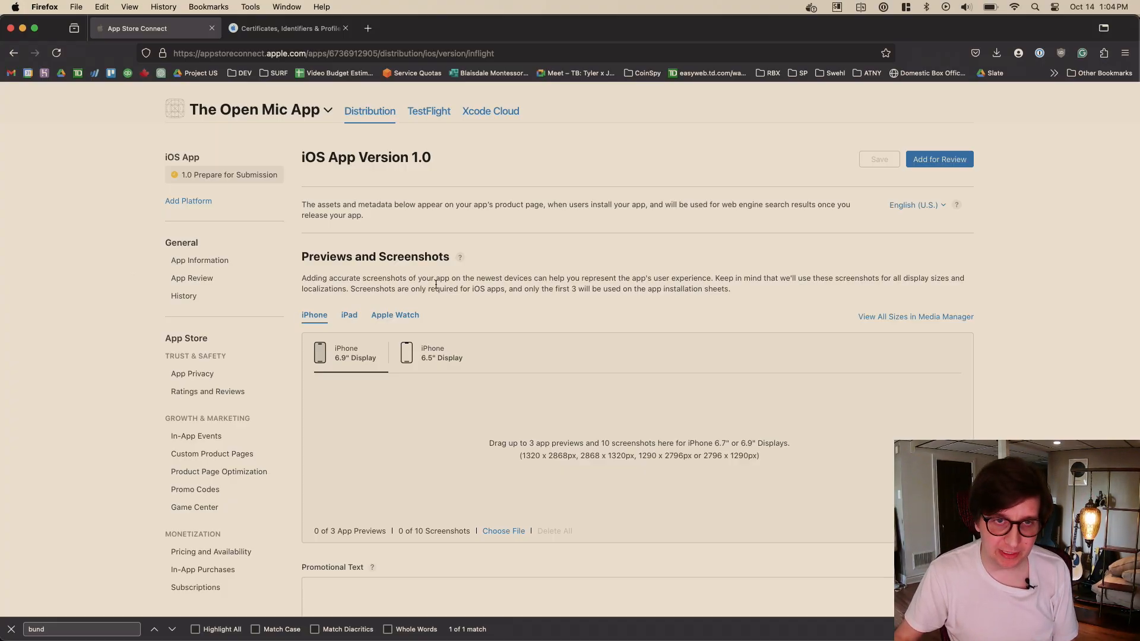
scroll(545, 296, up, 2)
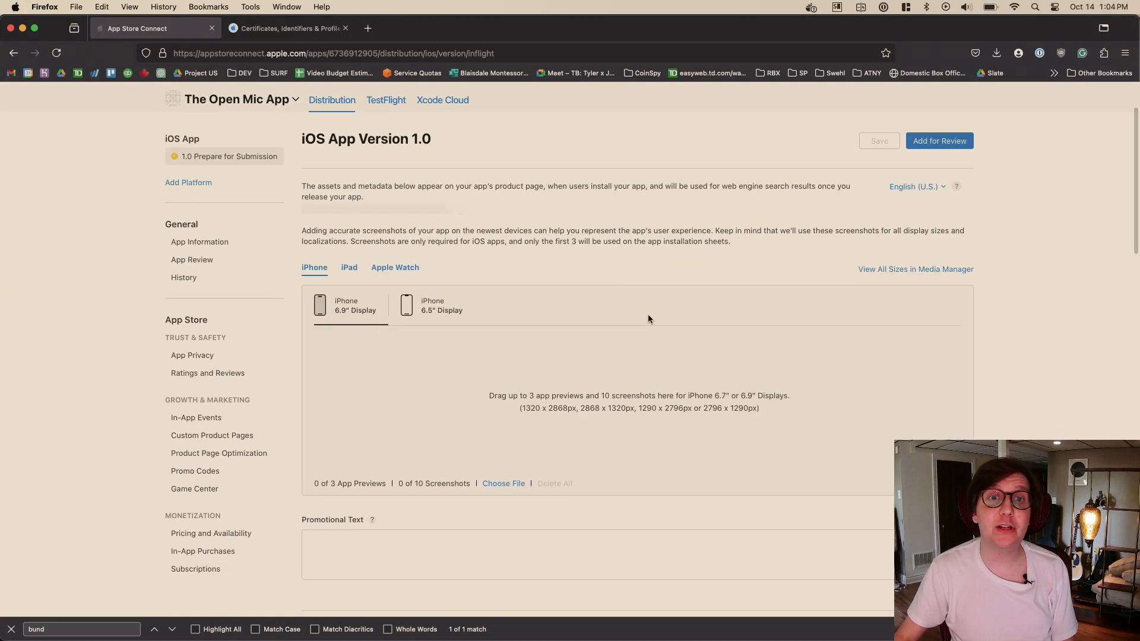
scroll(649, 320, up, 1)
scroll(648, 319, down, 3)
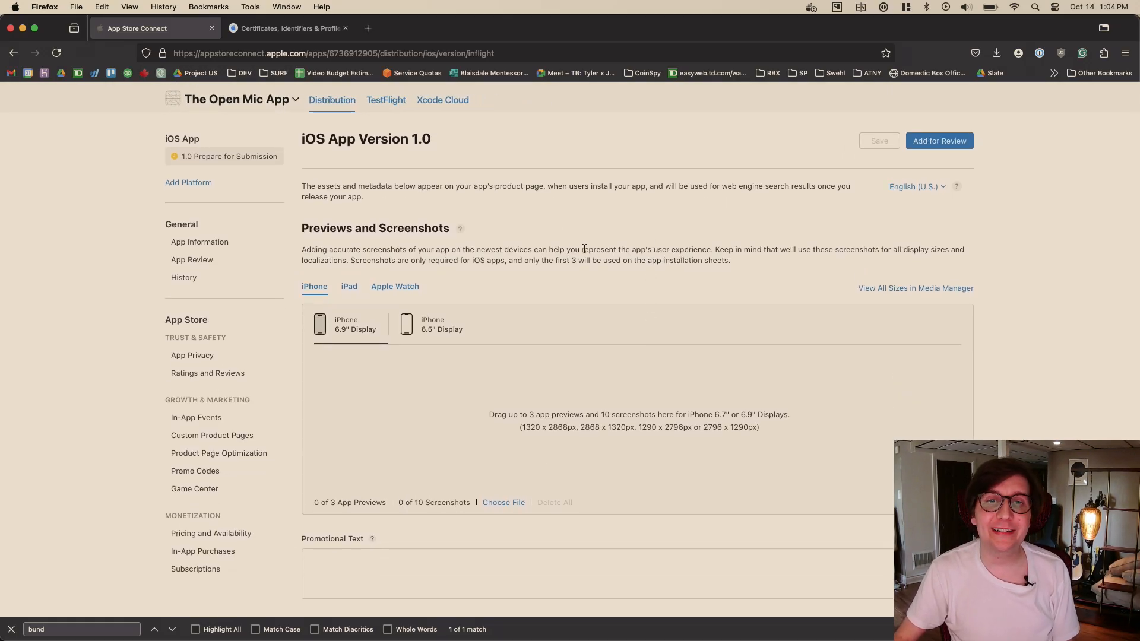
double_click(517, 251)
double_click(490, 248)
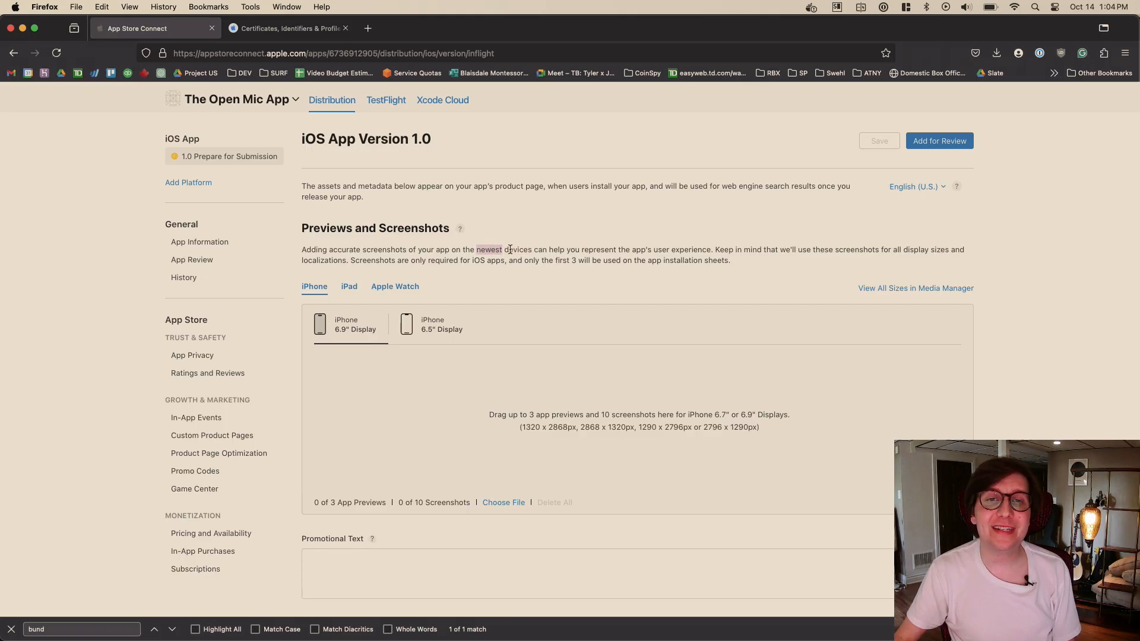
double_click(509, 250)
double_click(502, 250)
double_click(511, 250)
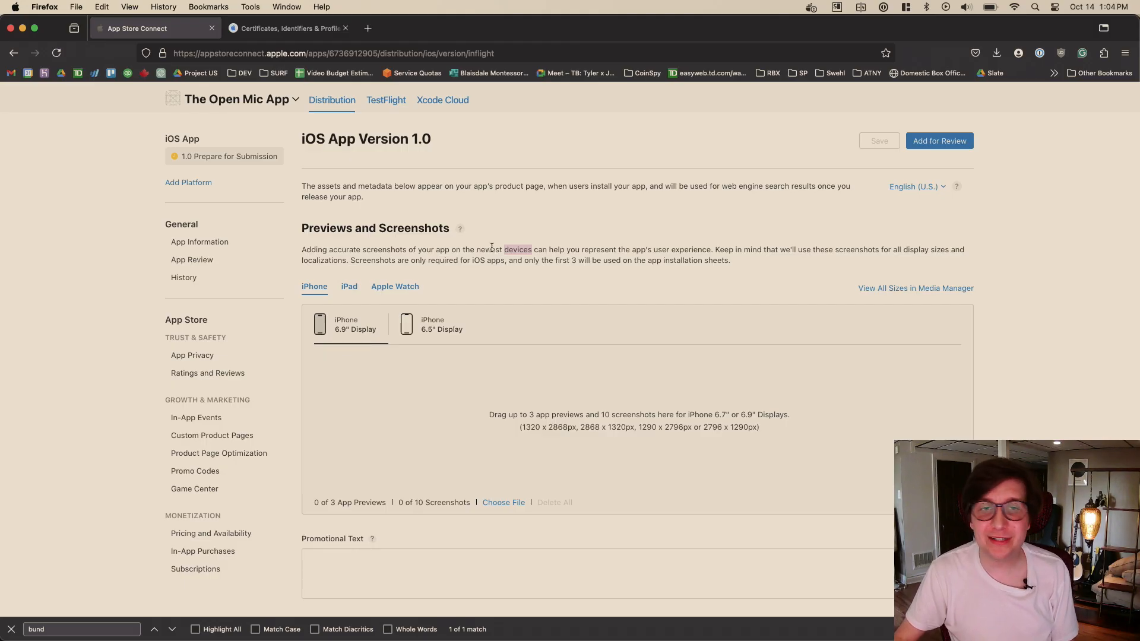
double_click(491, 249)
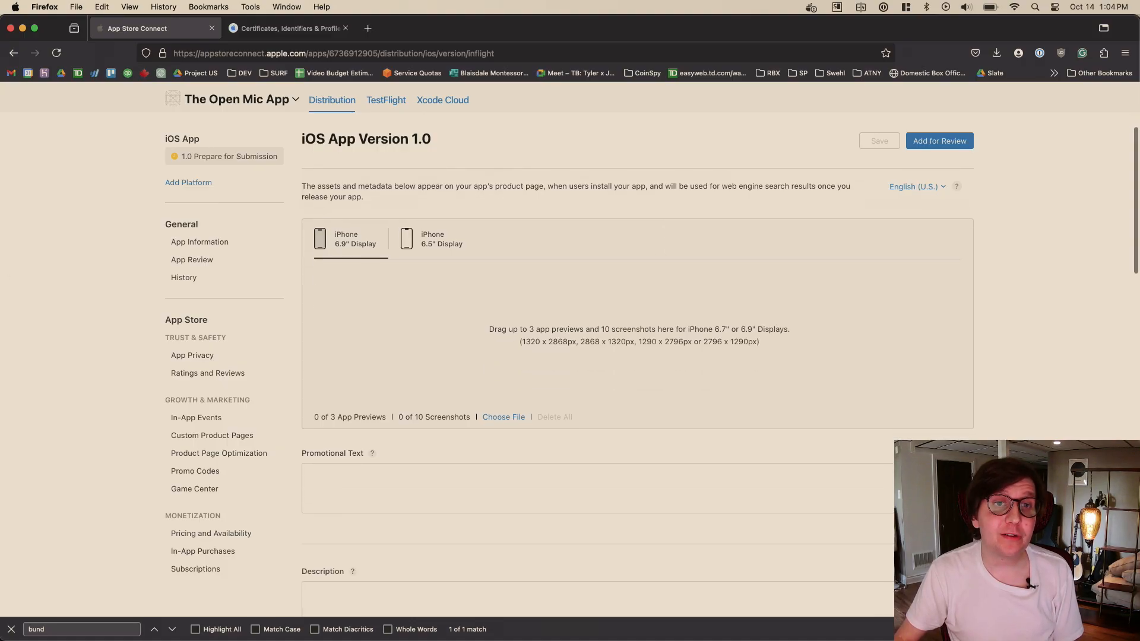
scroll(444, 306, up, 3)
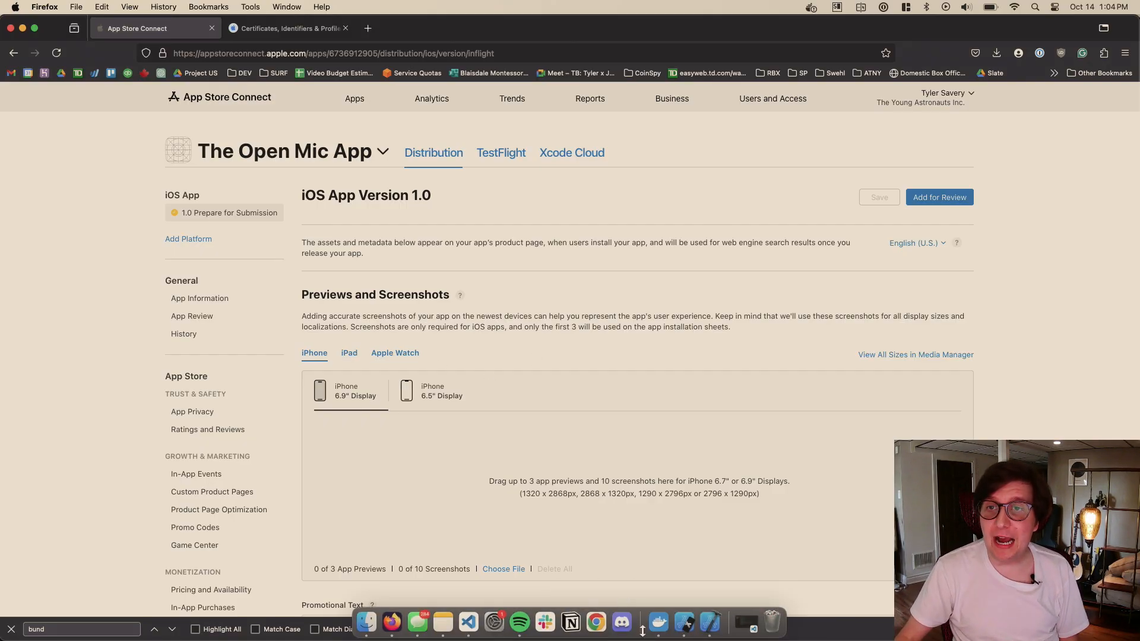
- Switch to the iPhone 15 Simulator and save a screenshot of the app's Venues list, scrolled further down
click(683, 623)
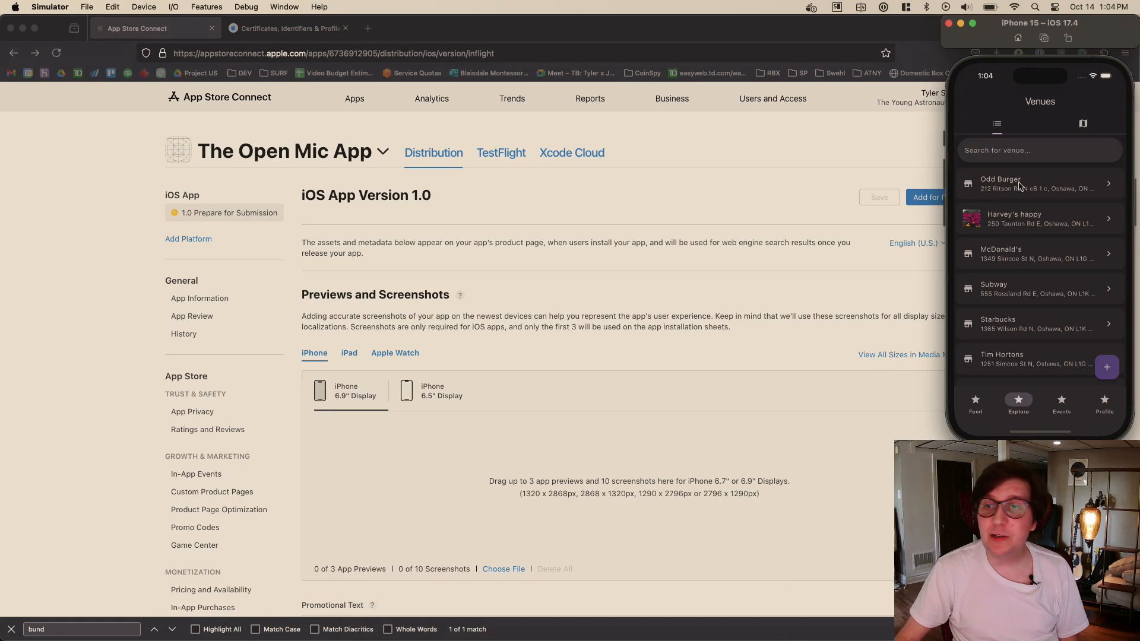
scroll(1026, 180, down, 5)
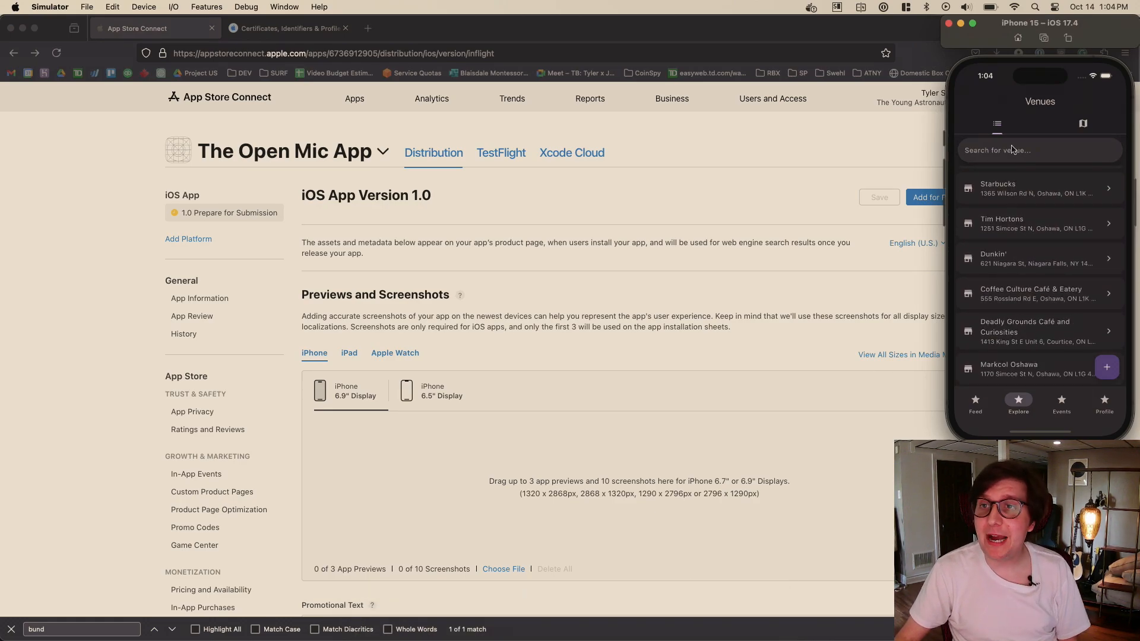
key(super+s)
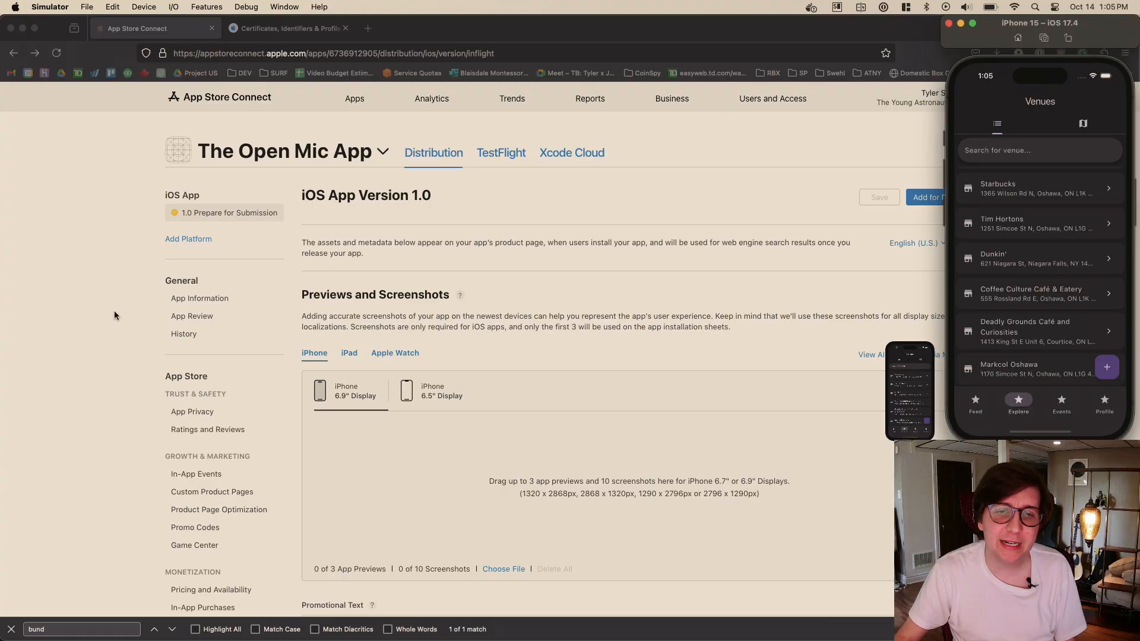
- Check the iPhone 6.9" screenshot sizes in App Store Connect and the iOS 17.4 devices that can be opened in Simulator
click(598, 501)
scroll(639, 465, down, 2)
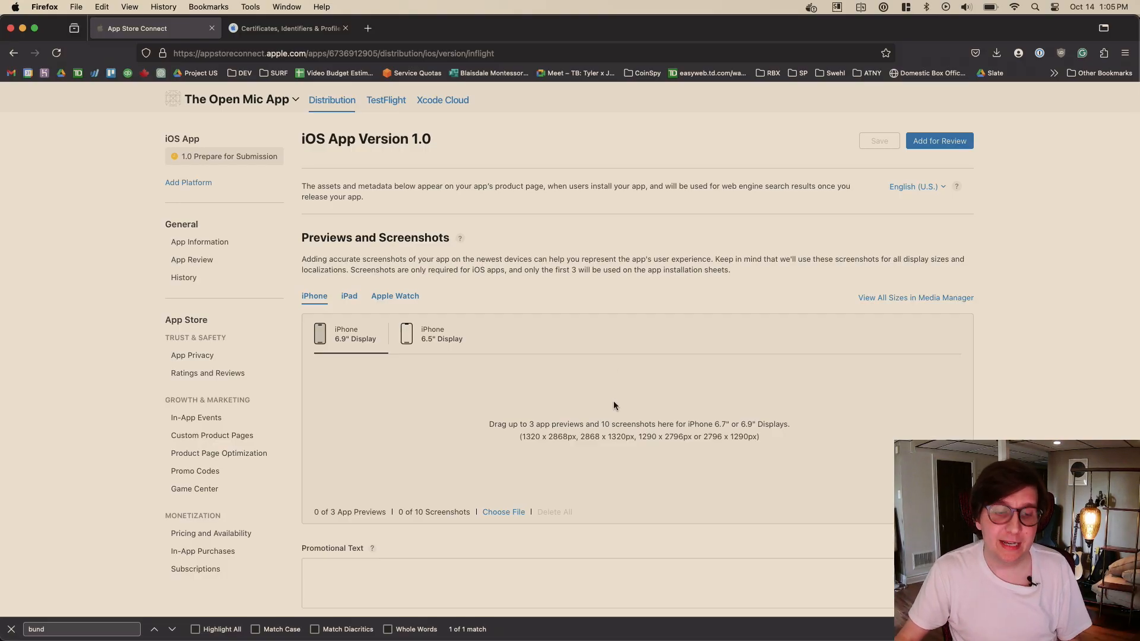
scroll(905, 377, down, 4)
key(super+Tab)
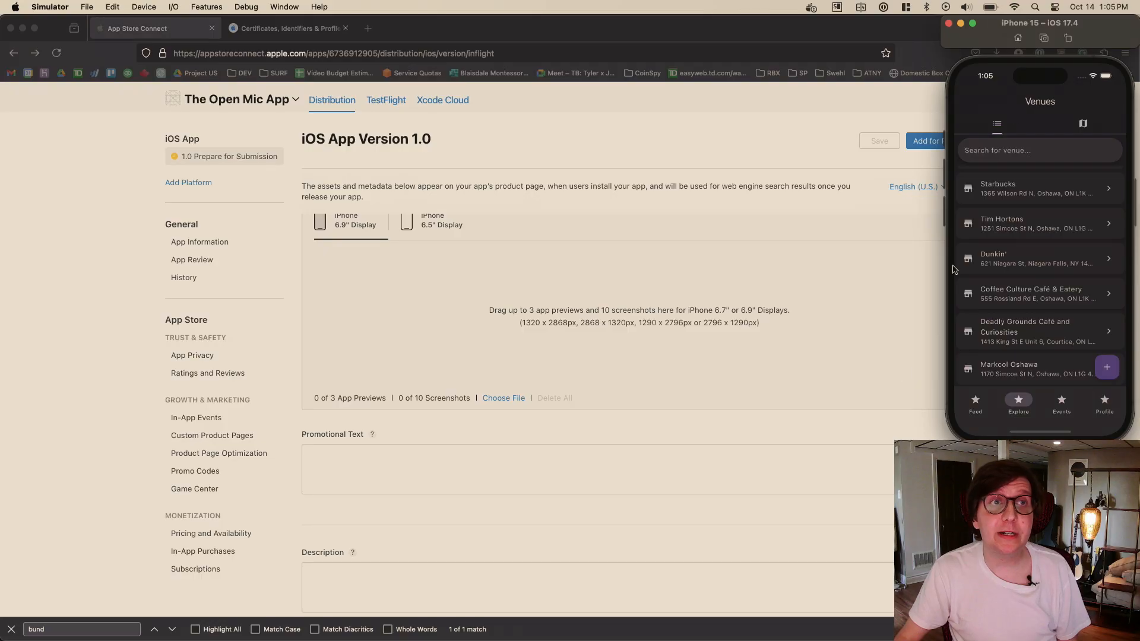
click(88, 7)
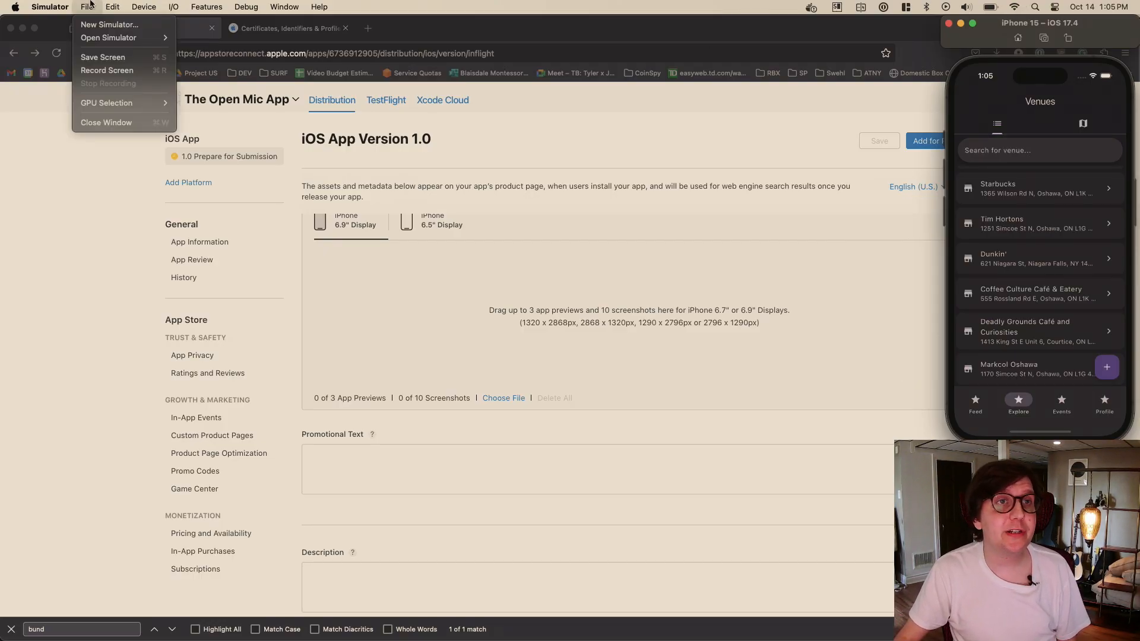
mouse_move(122, 37)
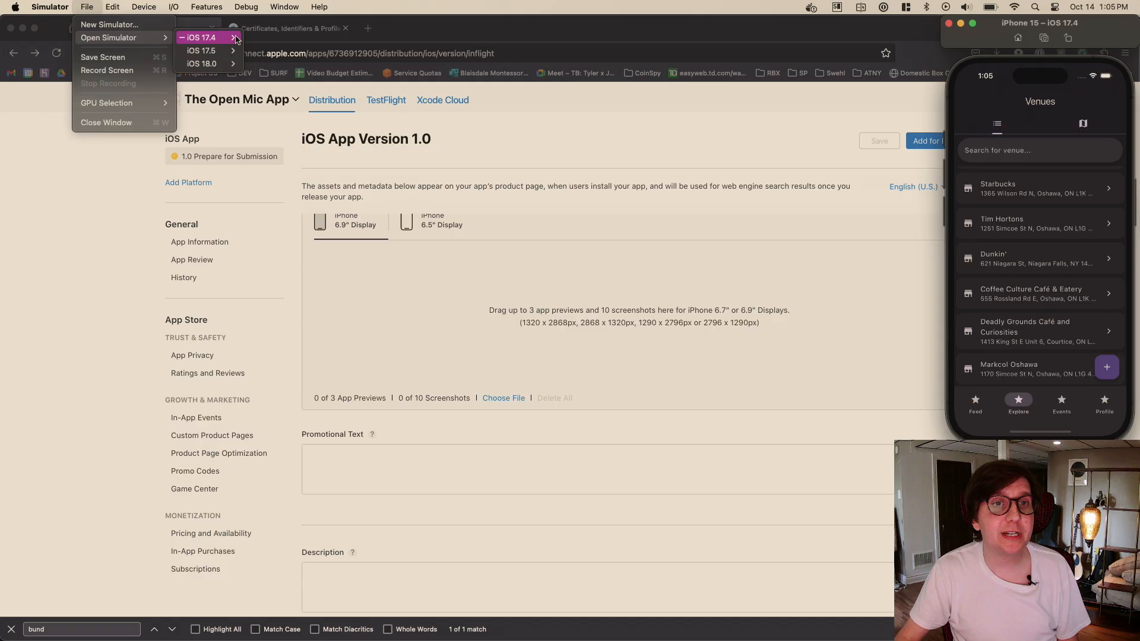
mouse_move(204, 38)
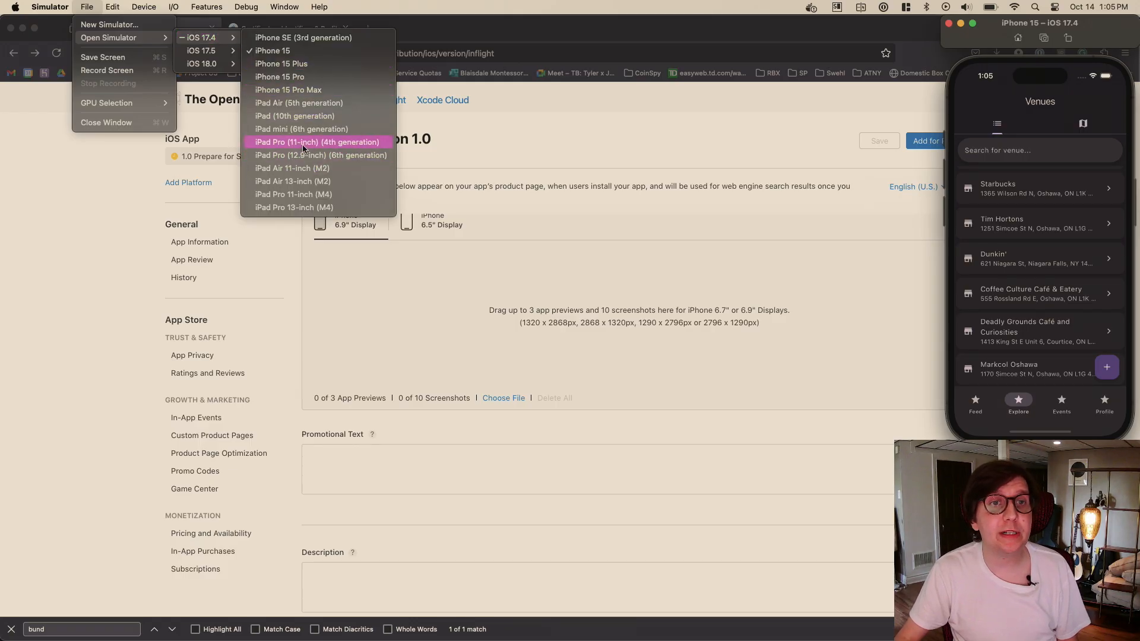
click(686, 122)
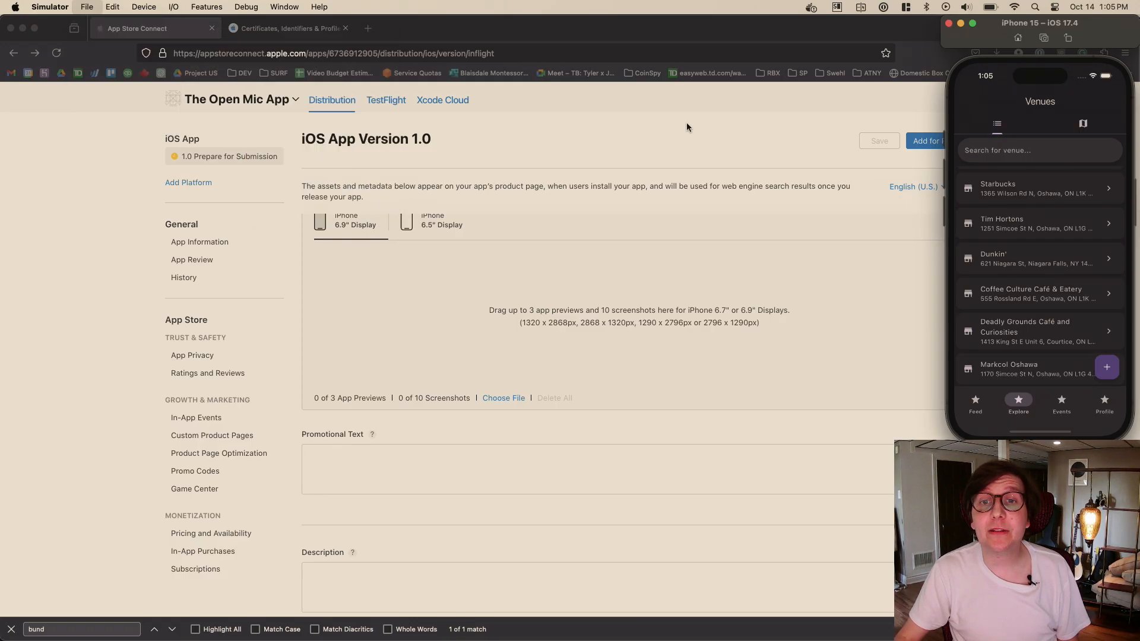
- Return to App Store Connect in Firefox and review the version's listing fields from the screenshots through the description, keywords, URLs and copyright
click(687, 123)
scroll(739, 261, down, 1)
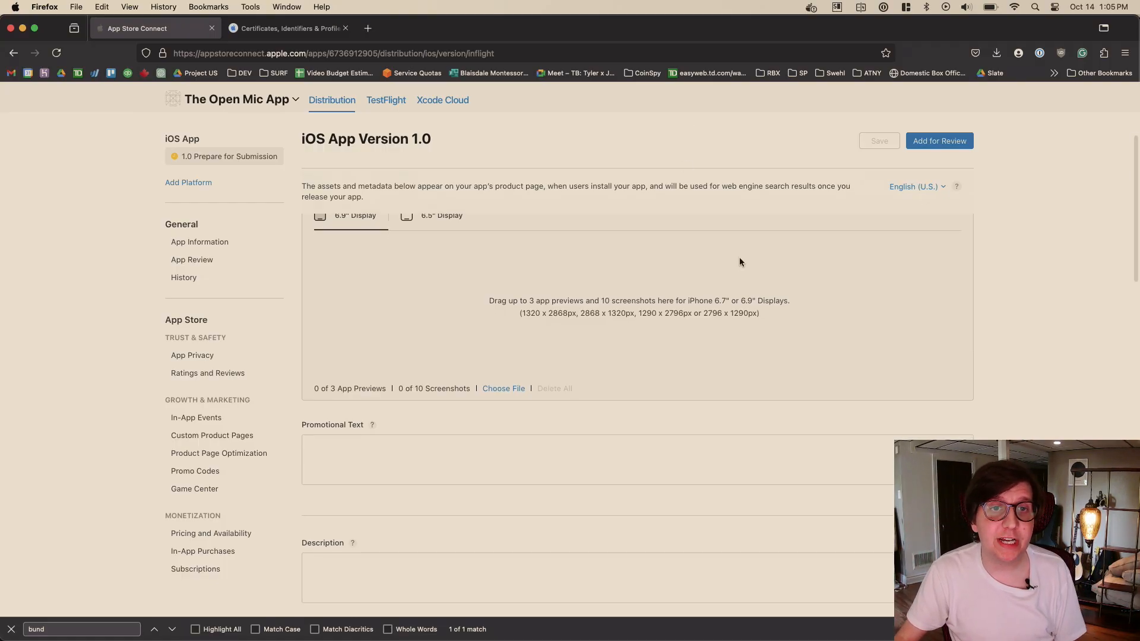
scroll(739, 262, up, 3)
scroll(653, 285, down, 6)
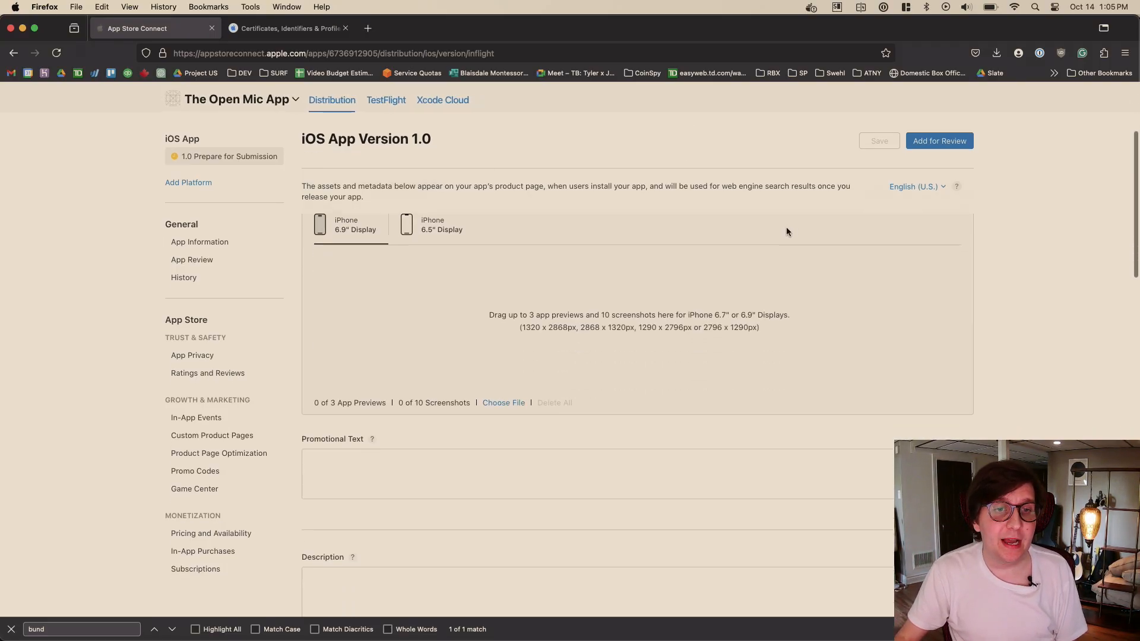
scroll(712, 291, down, 5)
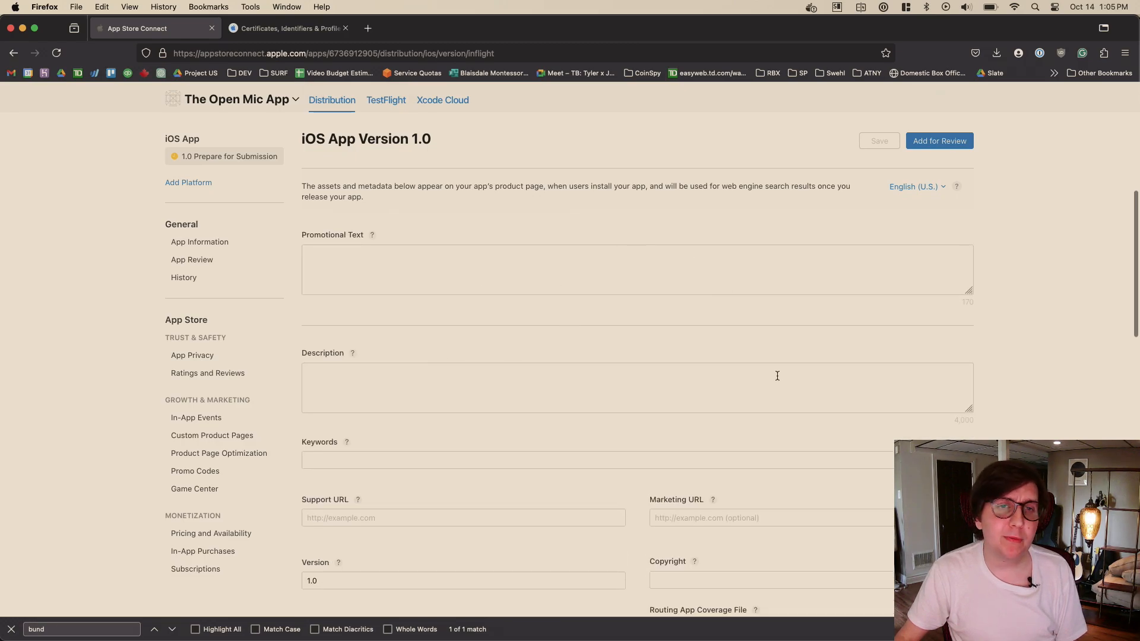
scroll(777, 376, down, 3)
scroll(636, 247, down, 5)
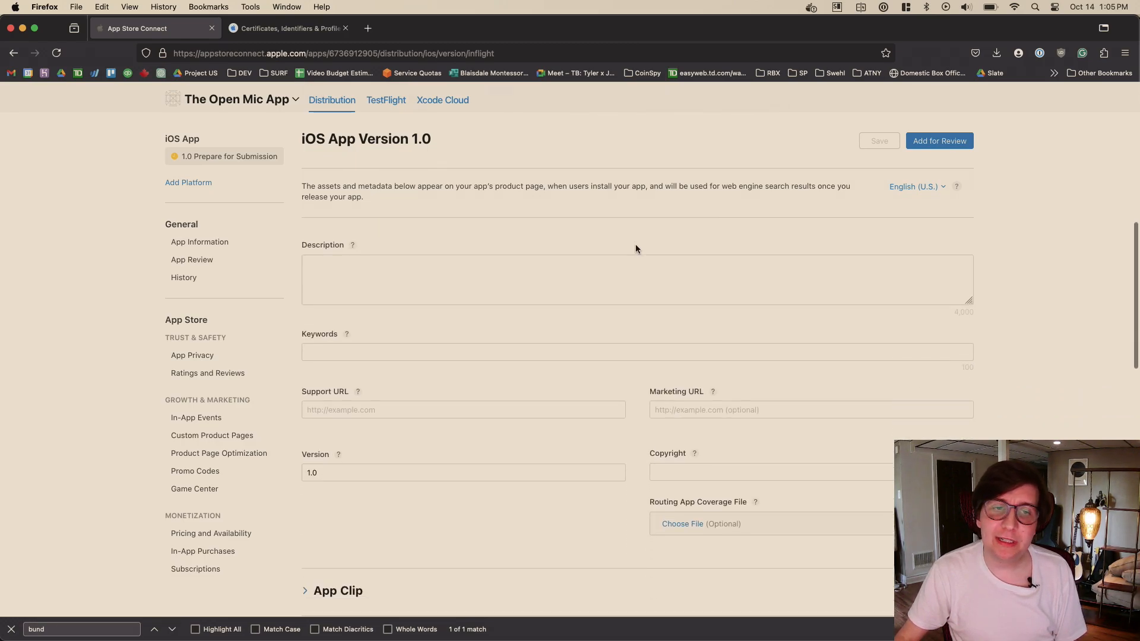
- Examine the iOS App Version 1.0 page from the screenshots area through Support URL and Copyright to the Build section
scroll(682, 323, down, 3)
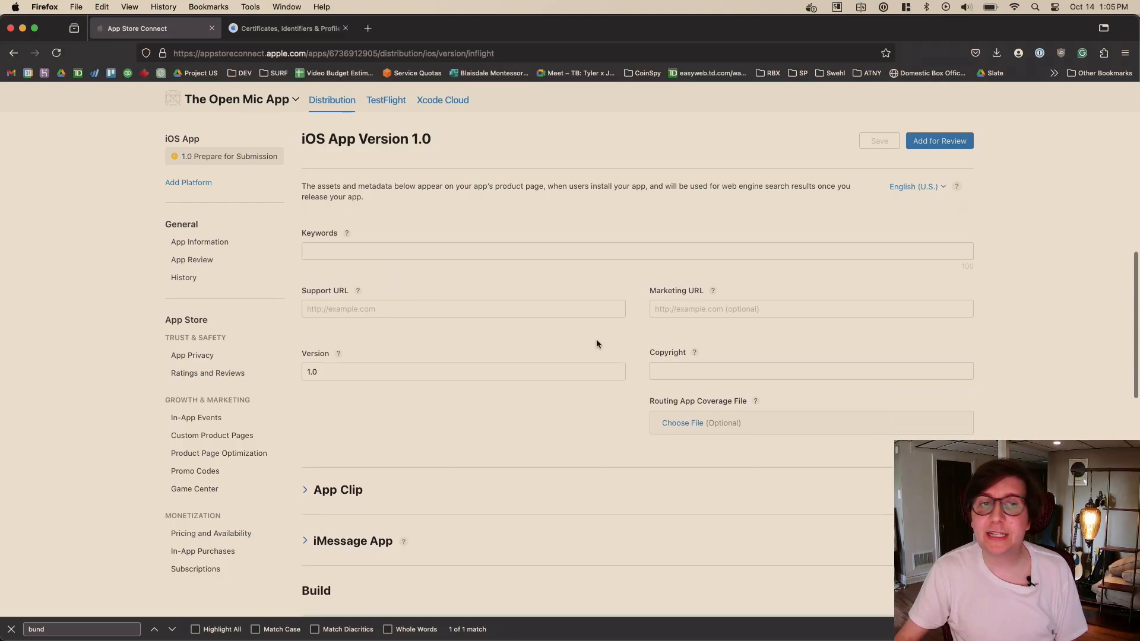
click(437, 313)
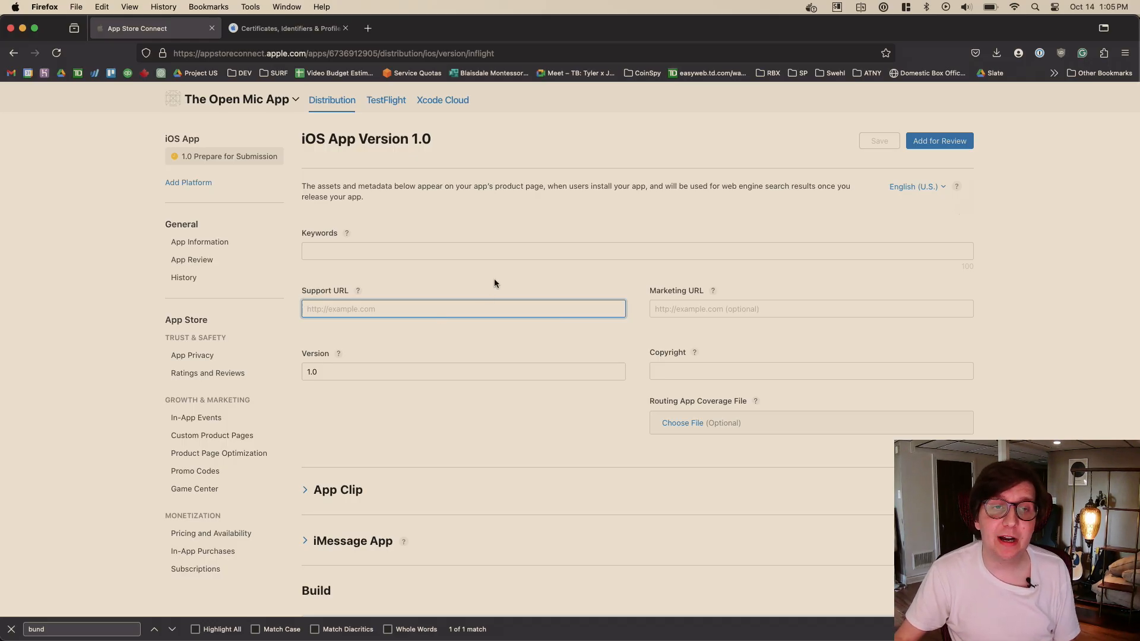
scroll(494, 279, down, 3)
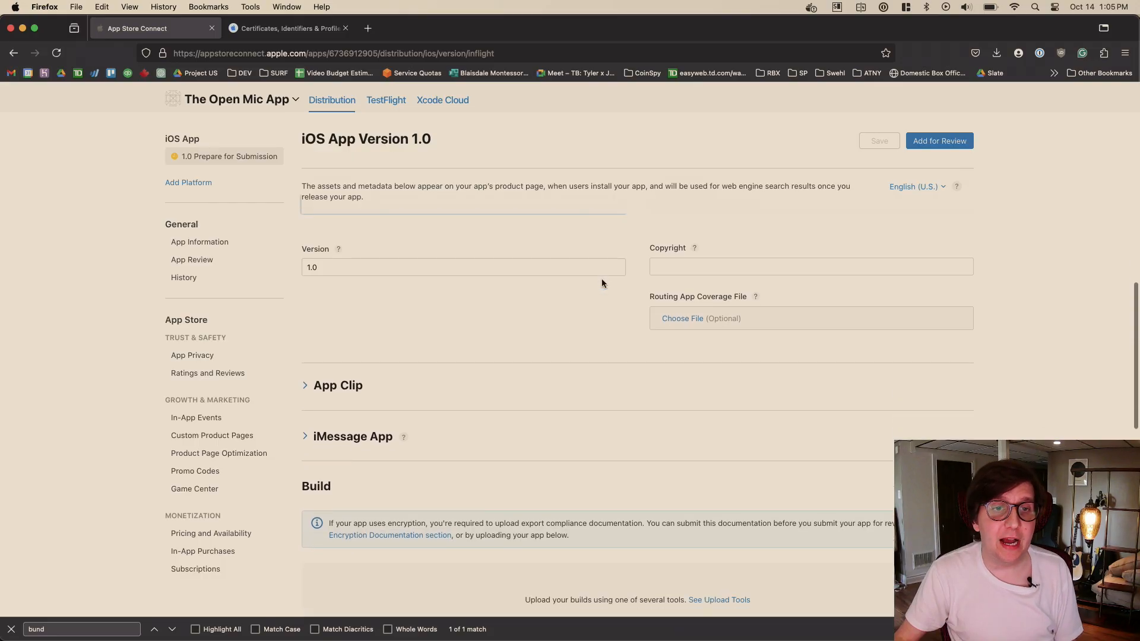
scroll(617, 264, down, 1)
scroll(625, 254, up, 5)
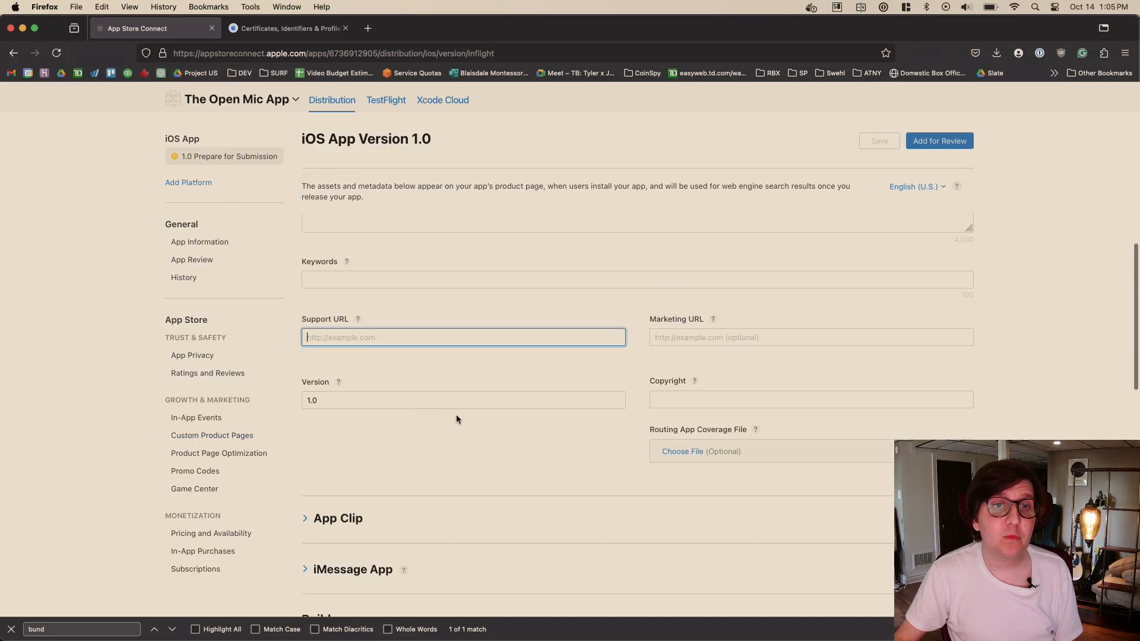
scroll(456, 414, up, 7)
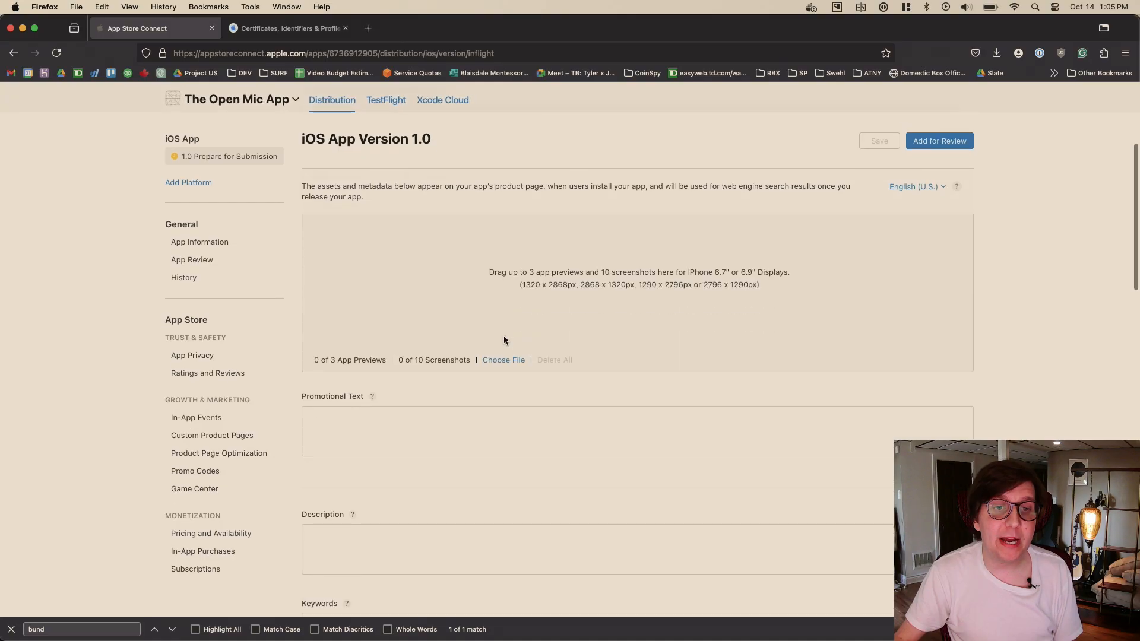
scroll(504, 340, down, 10)
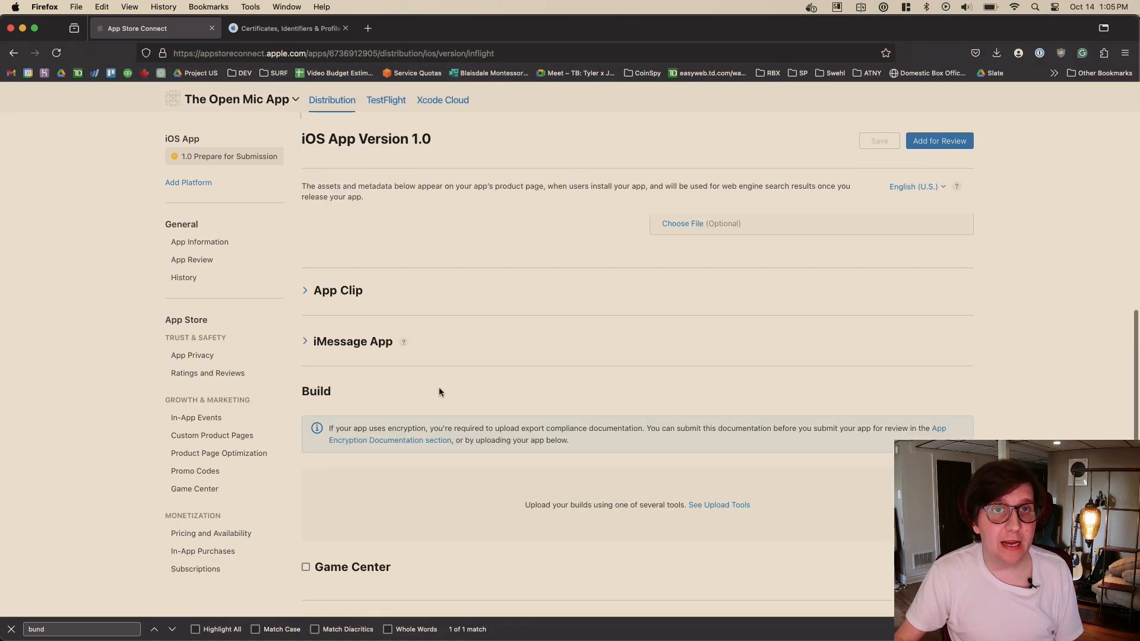
- Resolve the missing compliance for TestFlight build 1 by declaring "None of the algorithms mentioned above" in App Encryption Documentation and saving
click(386, 99)
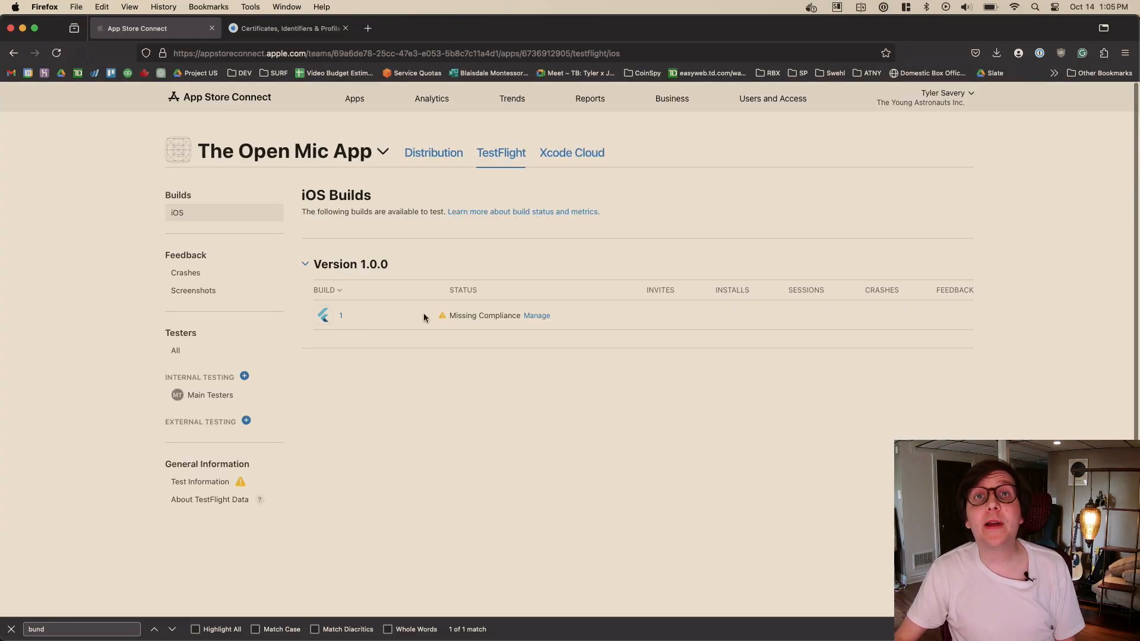
click(536, 315)
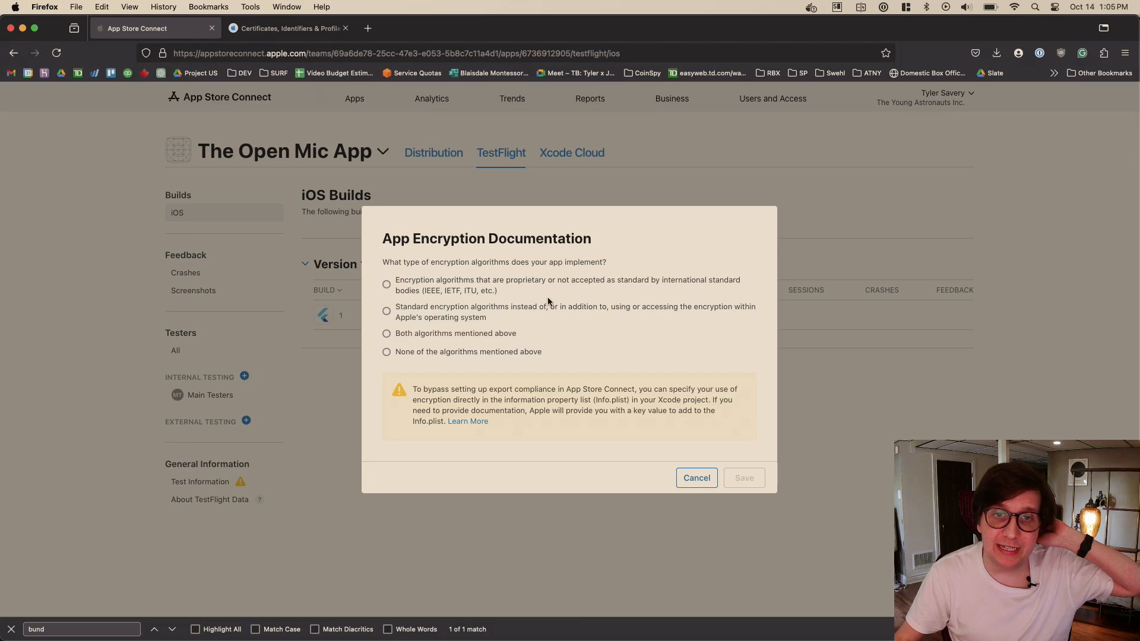
click(440, 354)
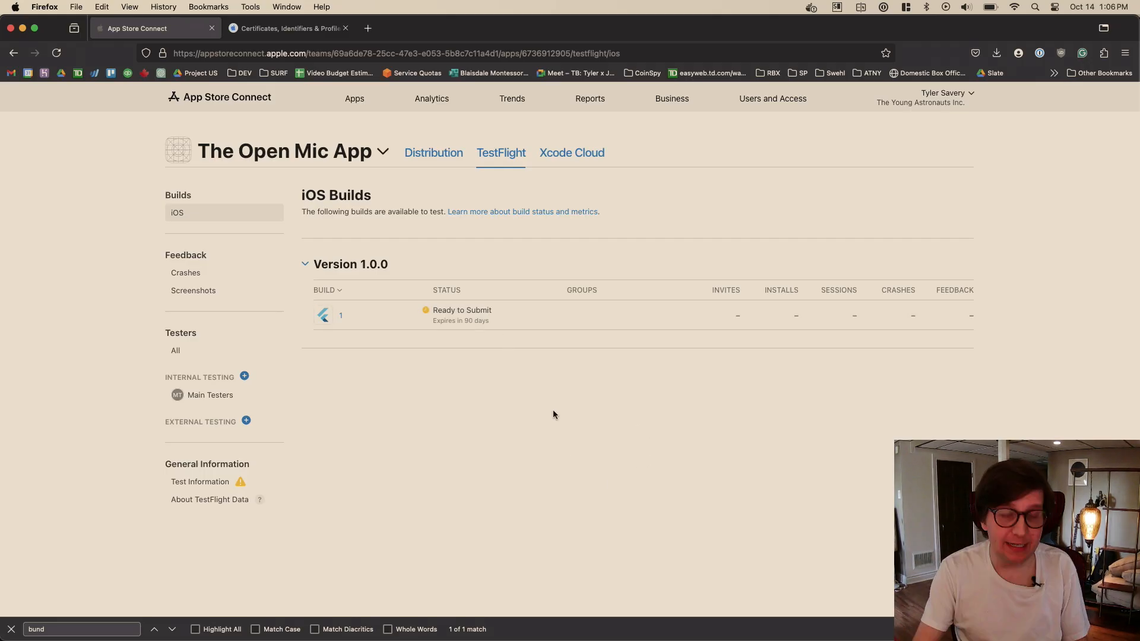
- Search the web for "xcode disable encyption plist" and open the Stack Overflow question about ITSAppUsesNonExemptEncryption, down to its answers
key(super+t)
key(super+w)
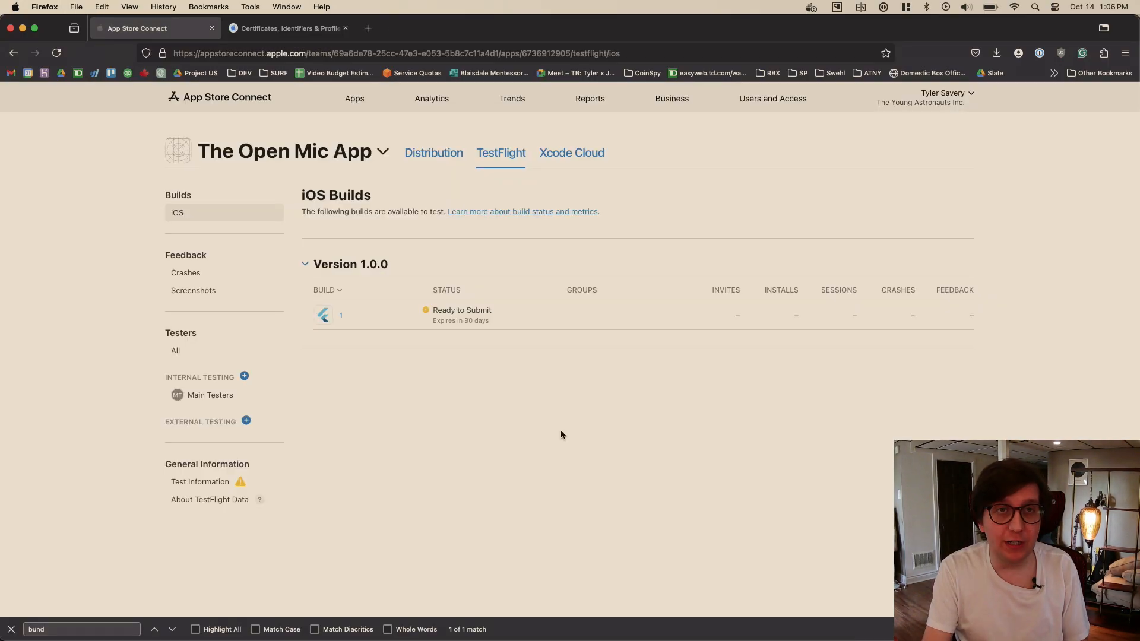
key(super+t)
text(x)
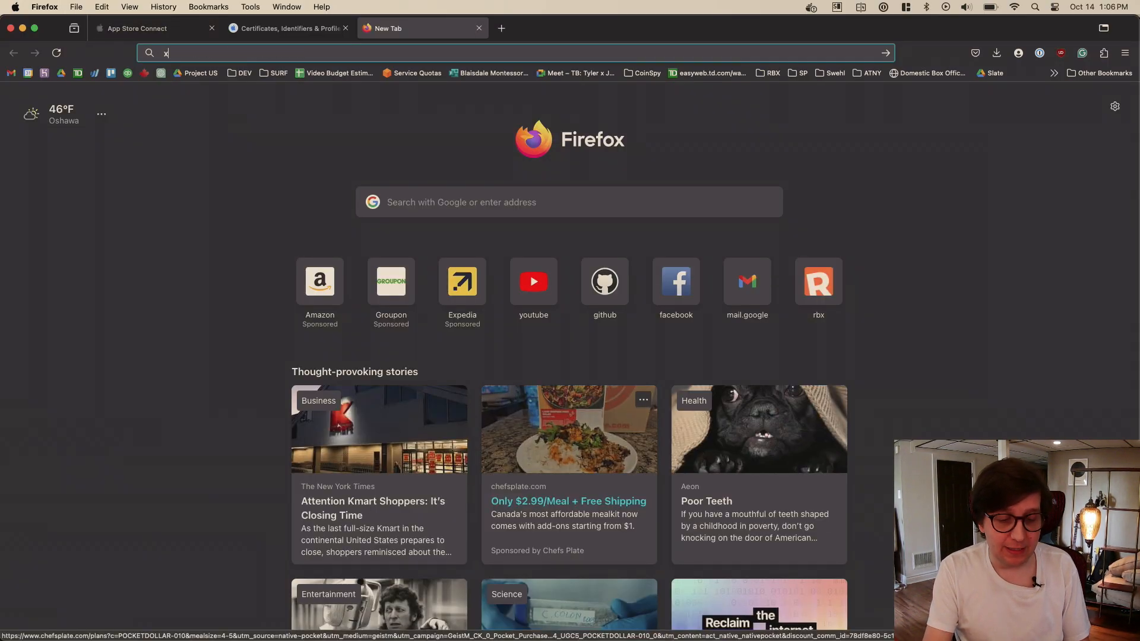
text(code disable)
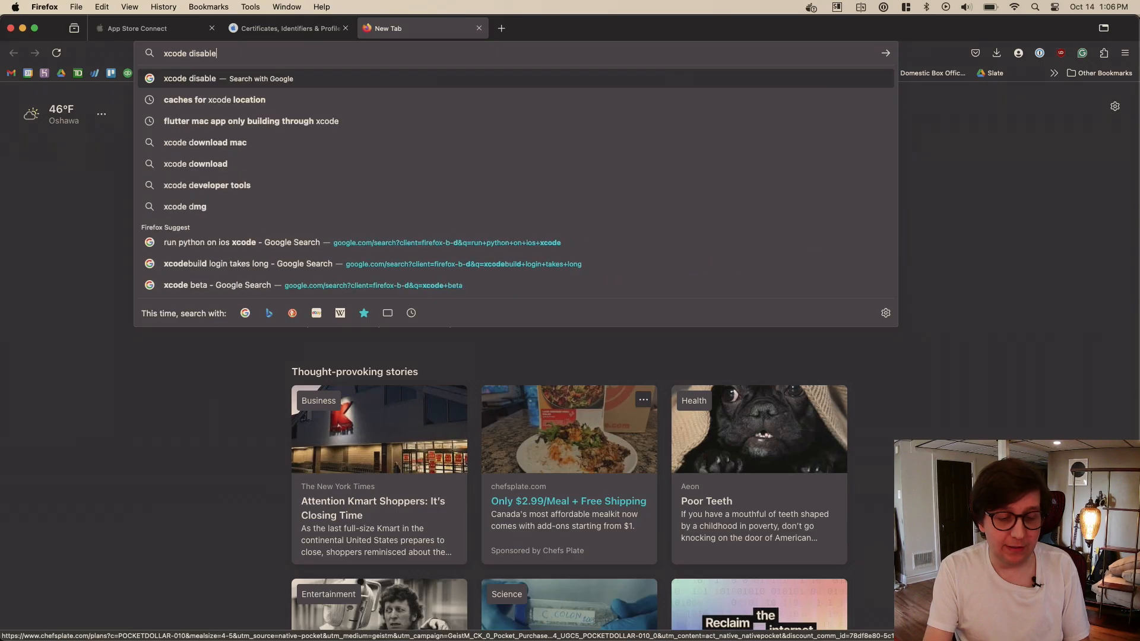
text( encyption plist)
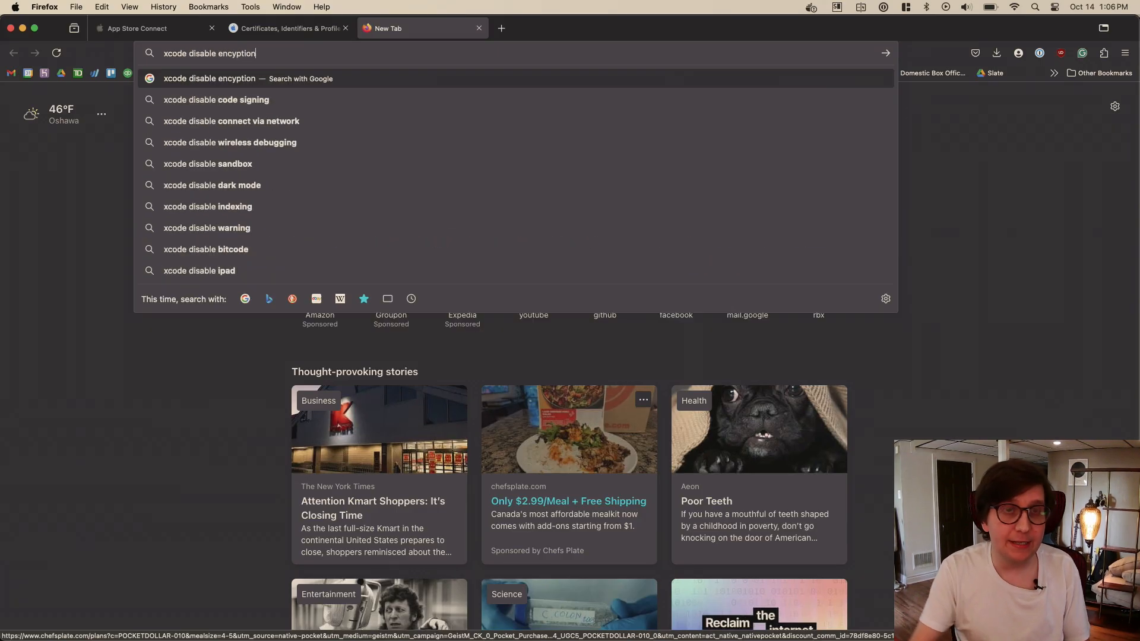
key(Return)
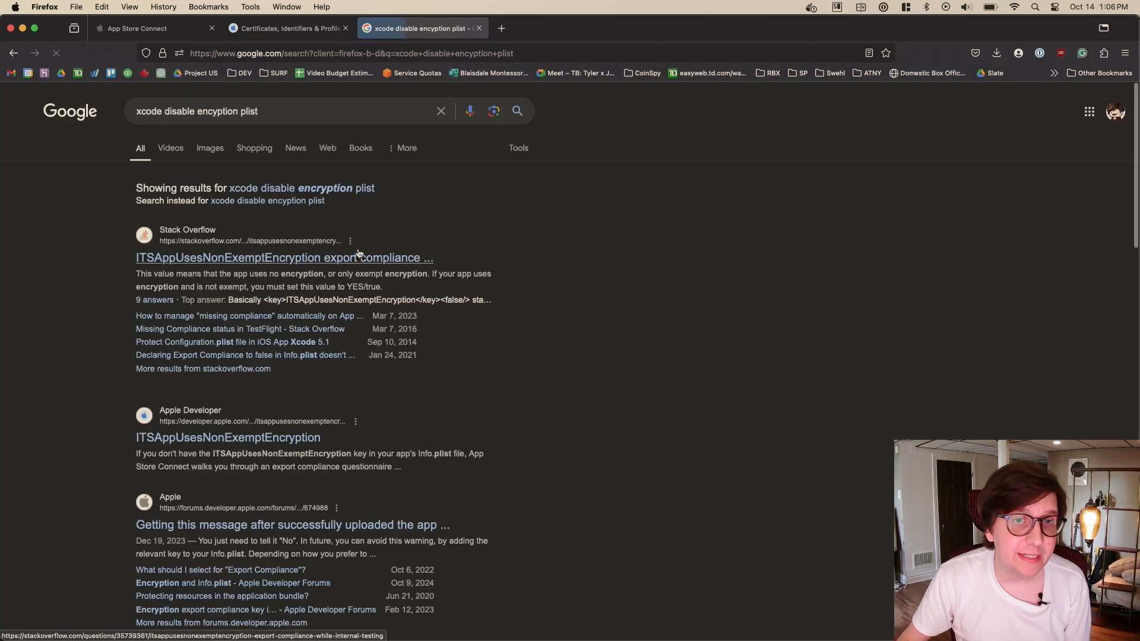
click(356, 257)
scroll(506, 273, down, 5)
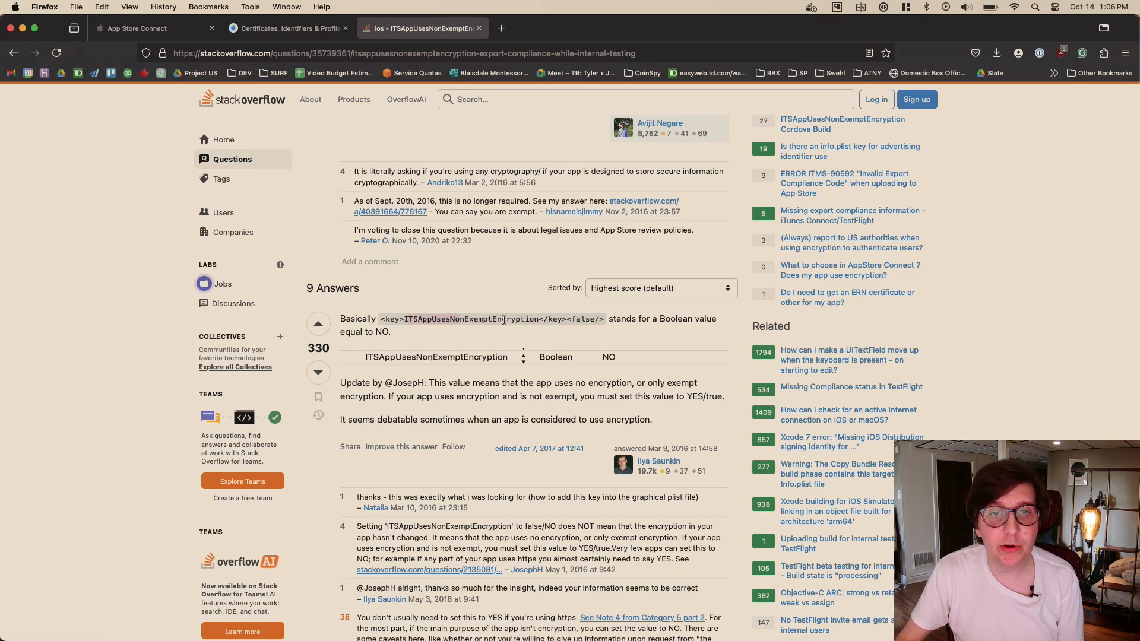
- Copy the snippet <key>ITSAppUsesNonExemptEncryption</key><false/> from the highest-scored Stack Overflow answer
click(509, 321)
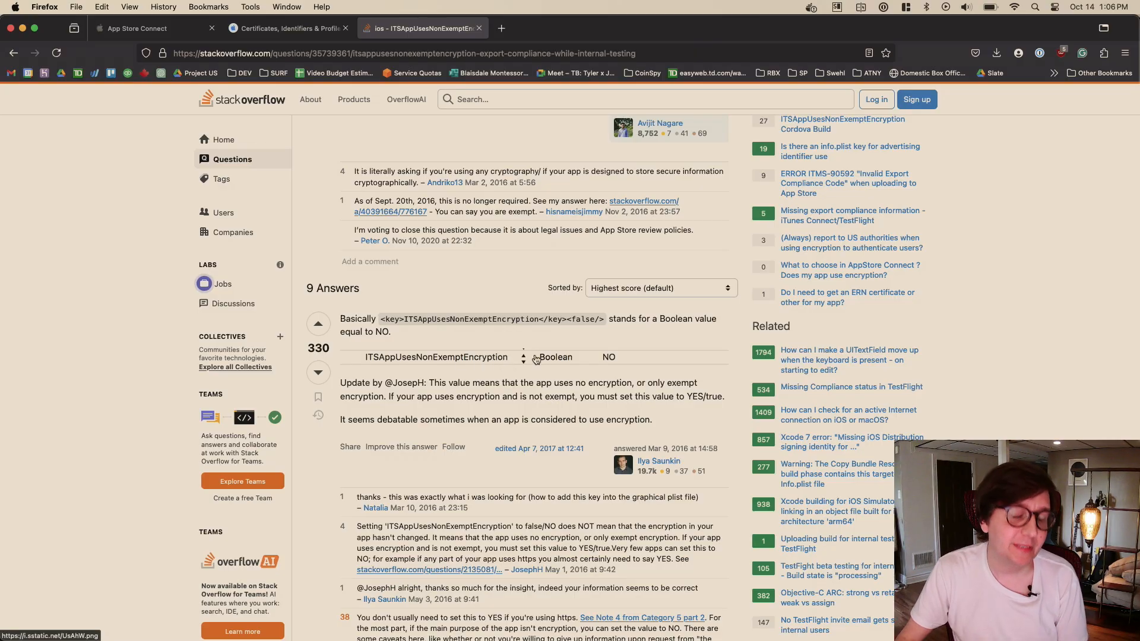
scroll(495, 286, up, 1)
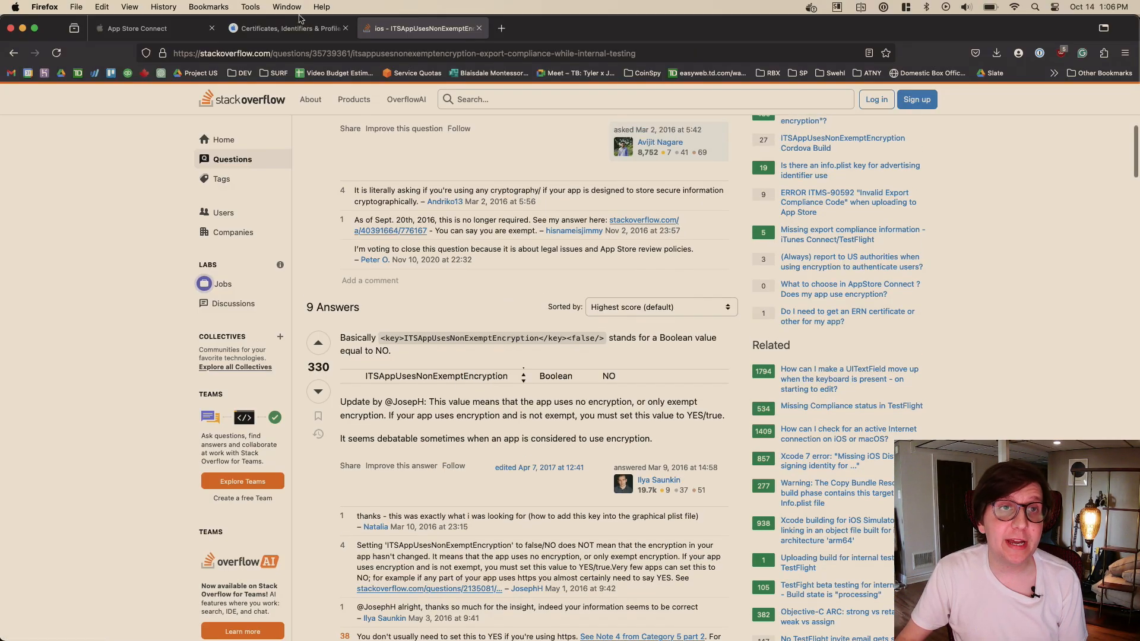
click(291, 28)
click(155, 28)
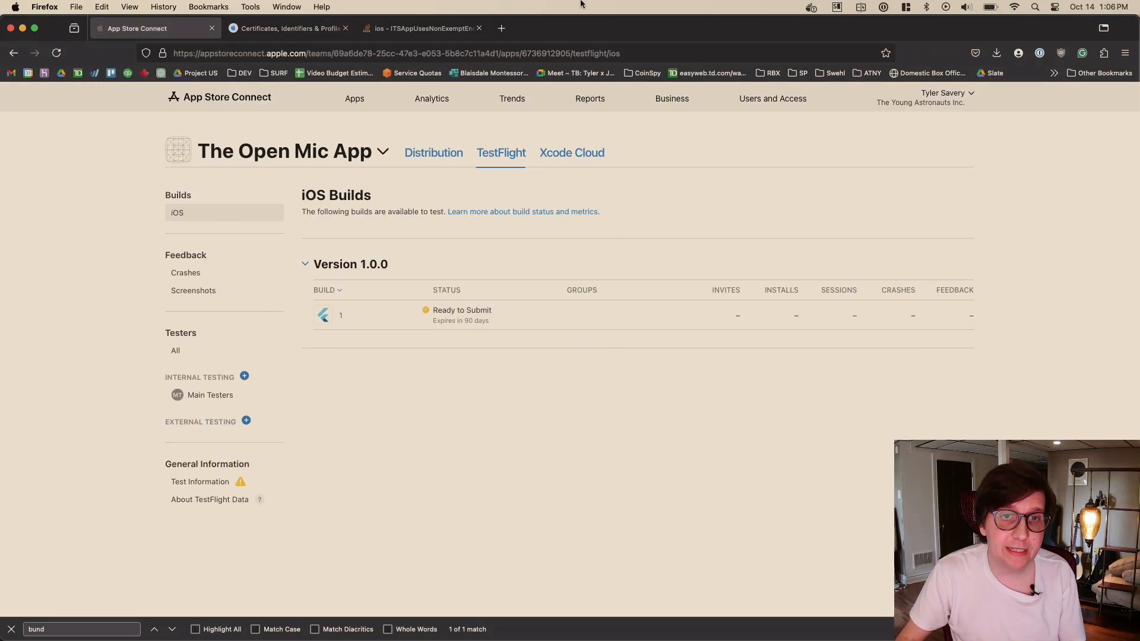
click(421, 29)
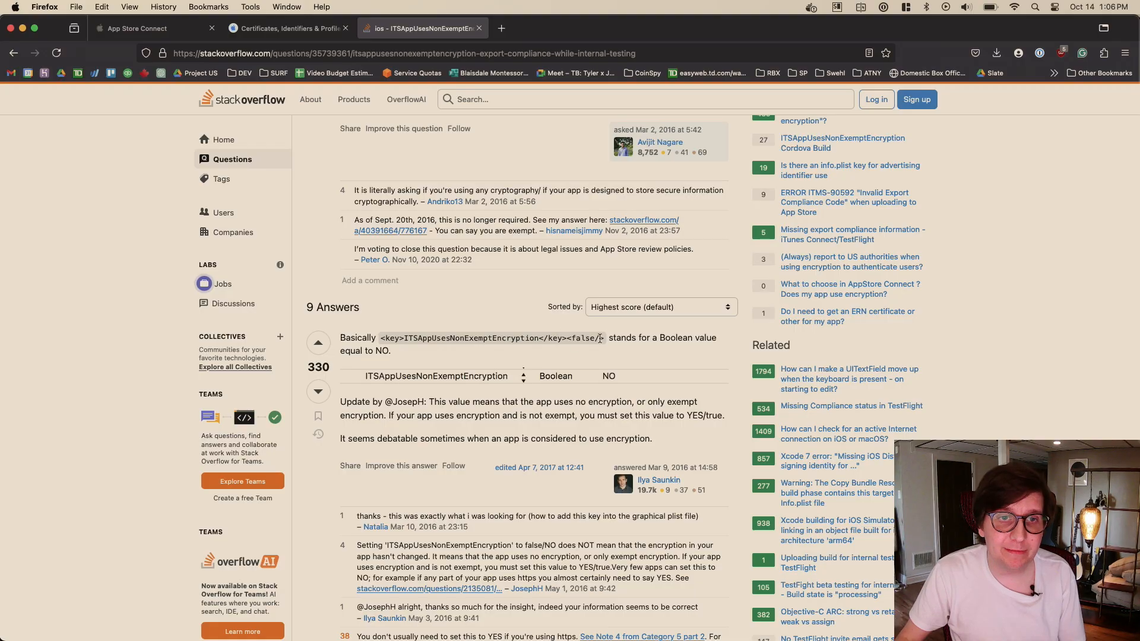
drag(605, 342, 380, 340)
key(super+c)
- Switch to Visual Studio Code and open the Info.plist file in ios/Runner of the openmic_flutter project
key(super+Tab)
key(super+Tab)
key(super+Tab)
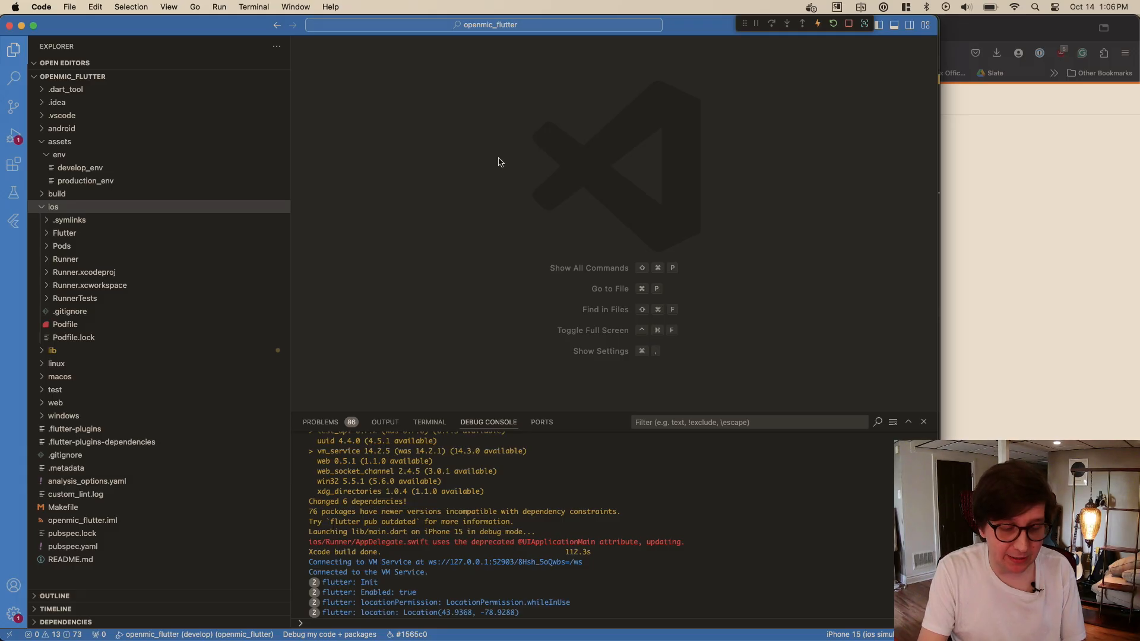
key(super+p)
text(info)
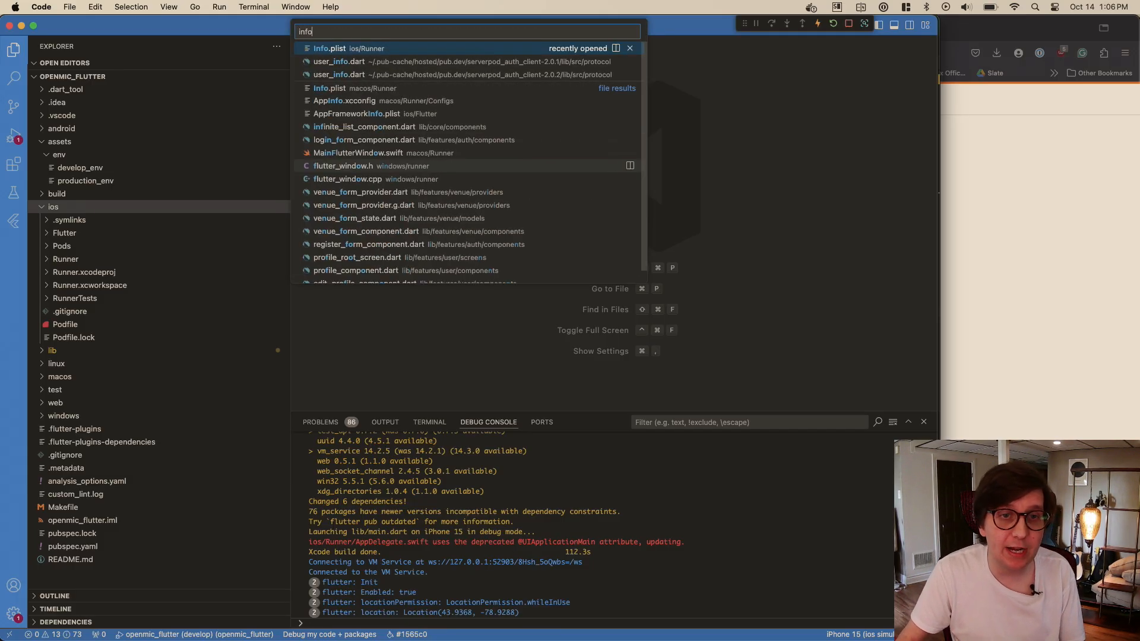
key(Return)
- Add the copied ITSAppUsesNonExemptEncryption key with its false value after the closing </array>, aligned with the other keys
scroll(529, 202, down, 15)
scroll(526, 200, up, 5)
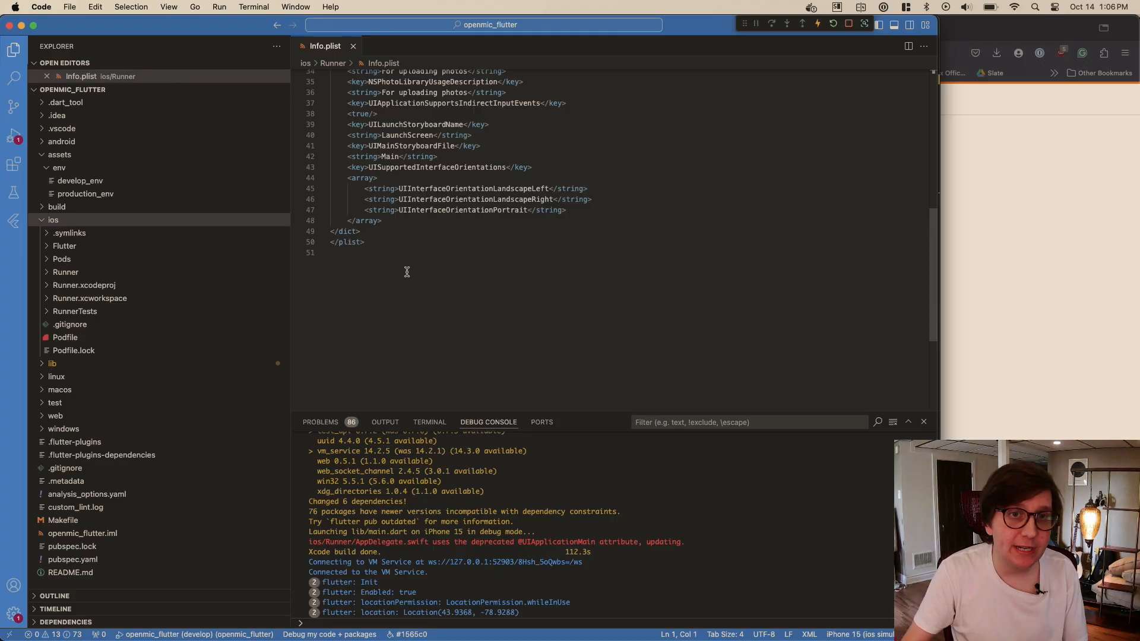
click(404, 223)
key(Return)
key(super+v)
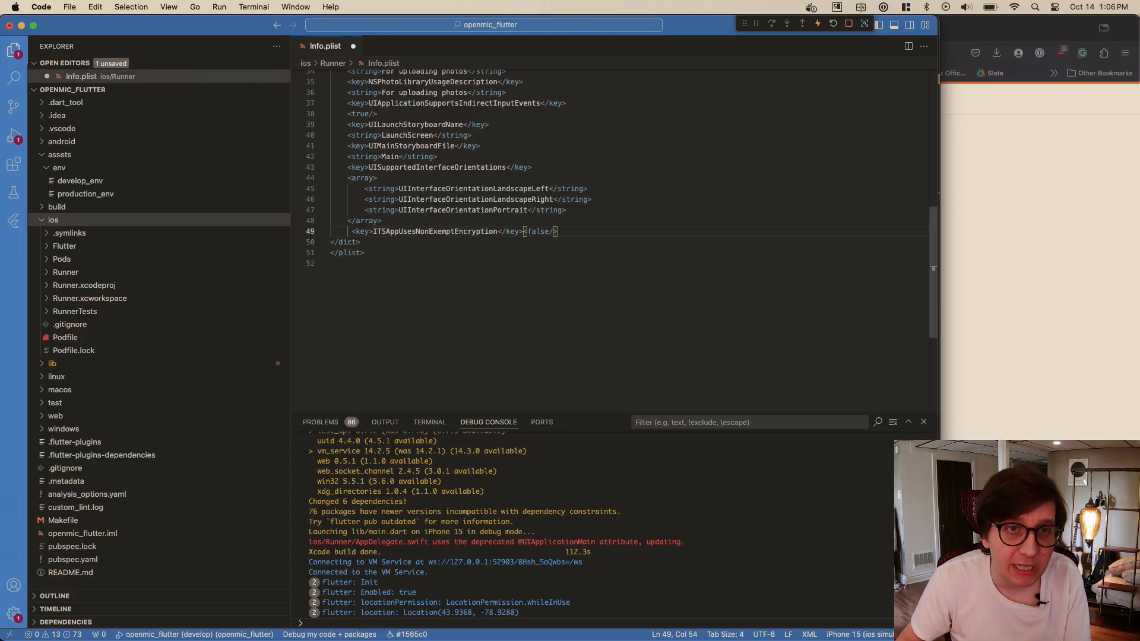
key(Home)
key(BackSpace)
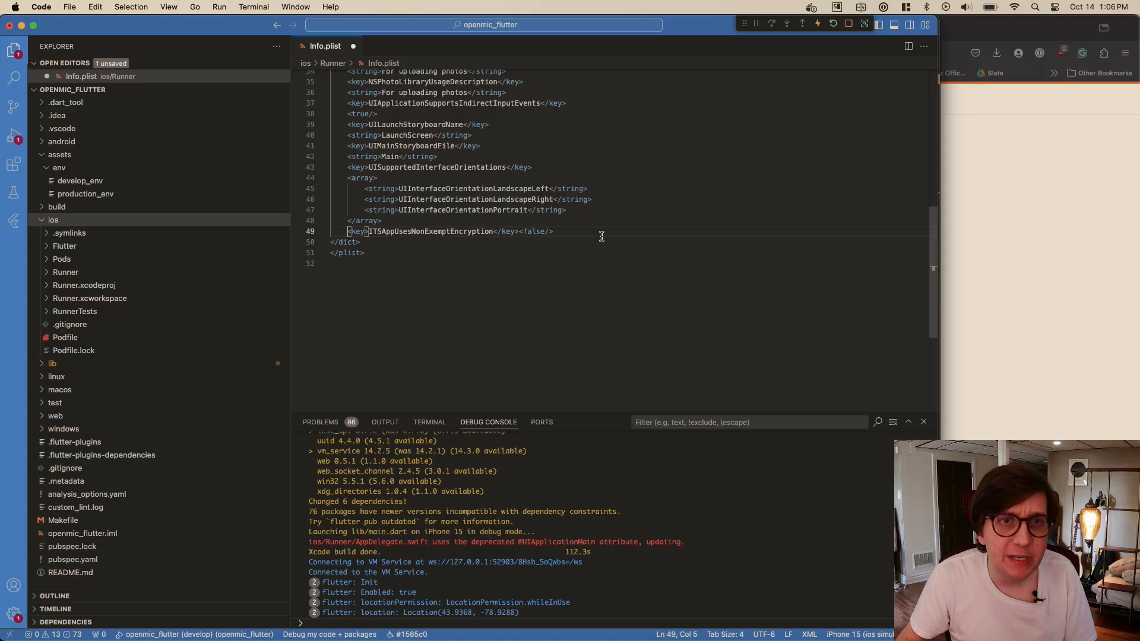
- Check the key's layout in the Stack Overflow answers, put <false/> on its own line below the key, and save Info.plist
click(522, 231)
key(super+Tab)
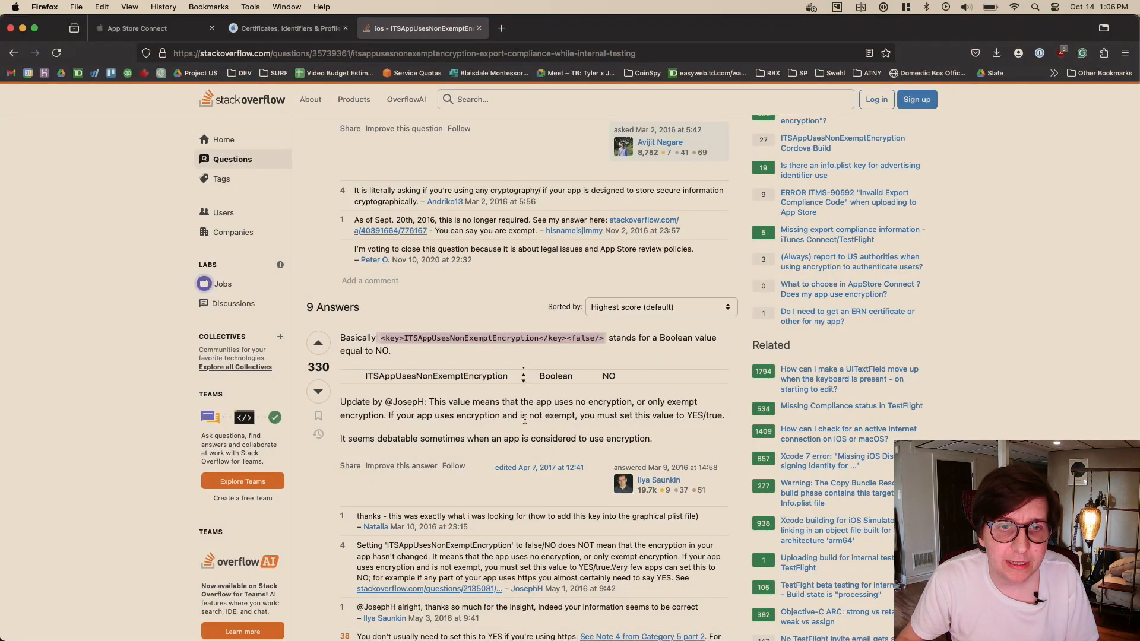
scroll(564, 466, down, 6)
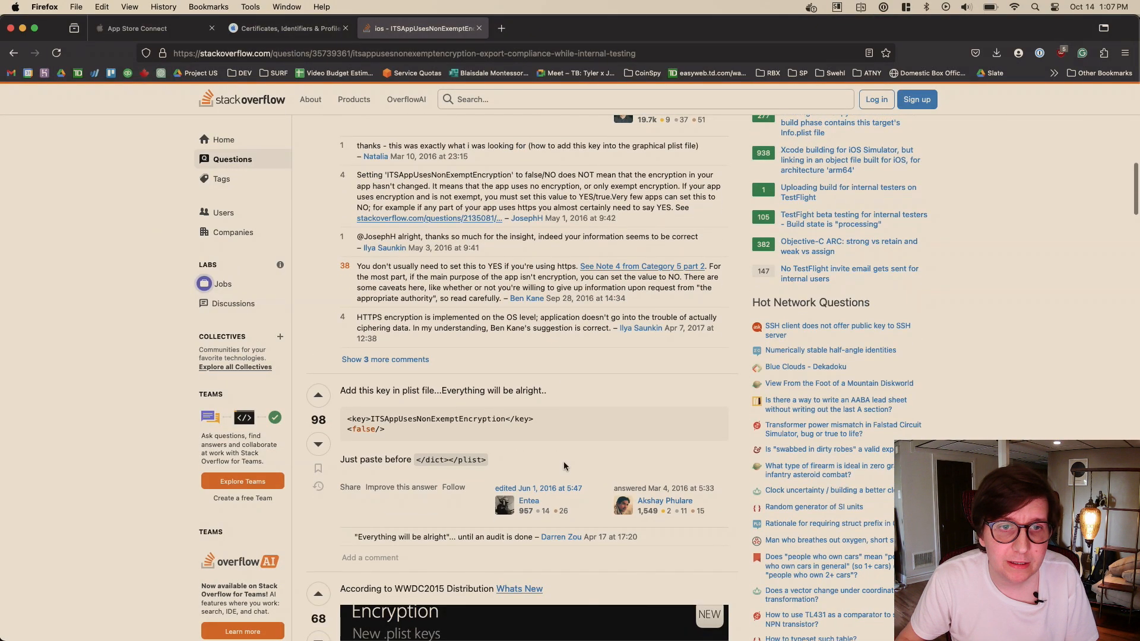
key(super+Tab)
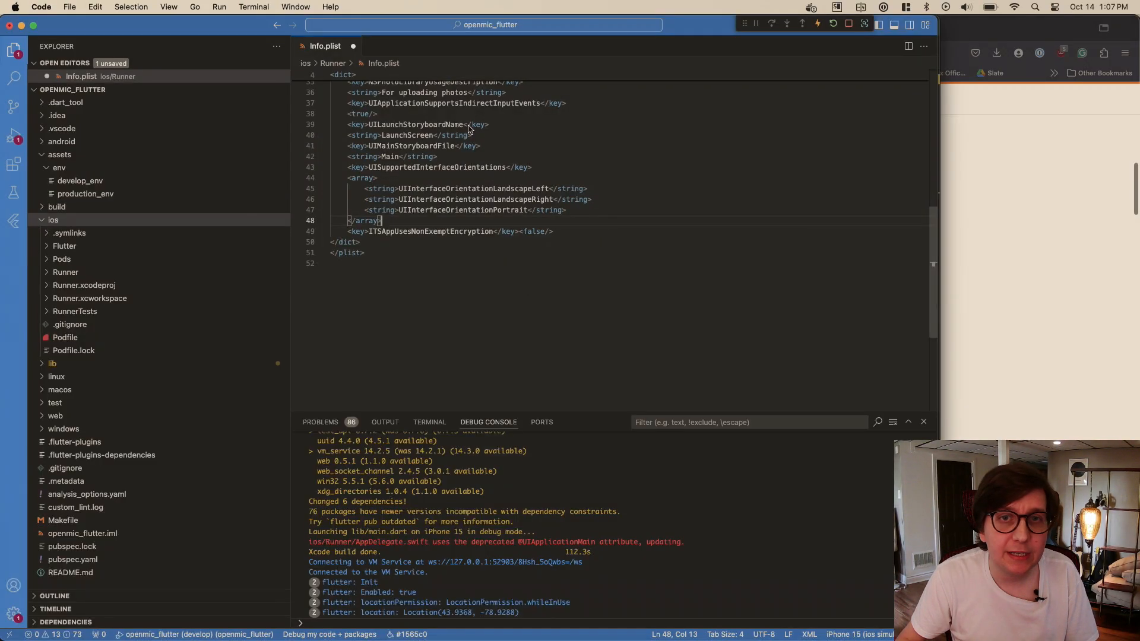
click(404, 220)
click(519, 232)
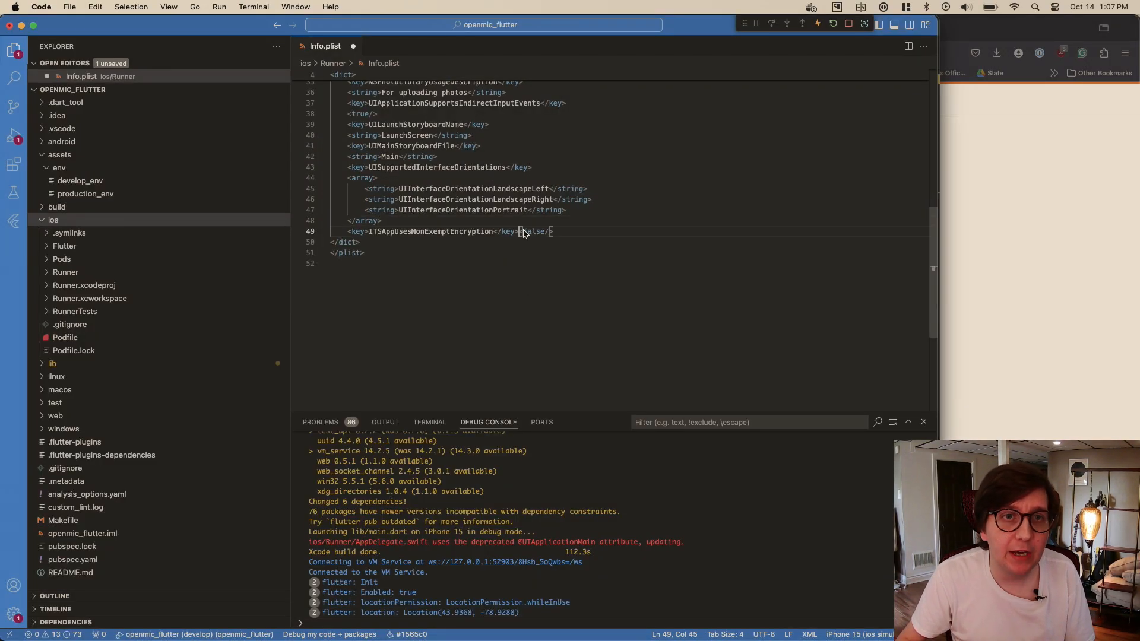
key(Return)
scroll(431, 244, up, 3)
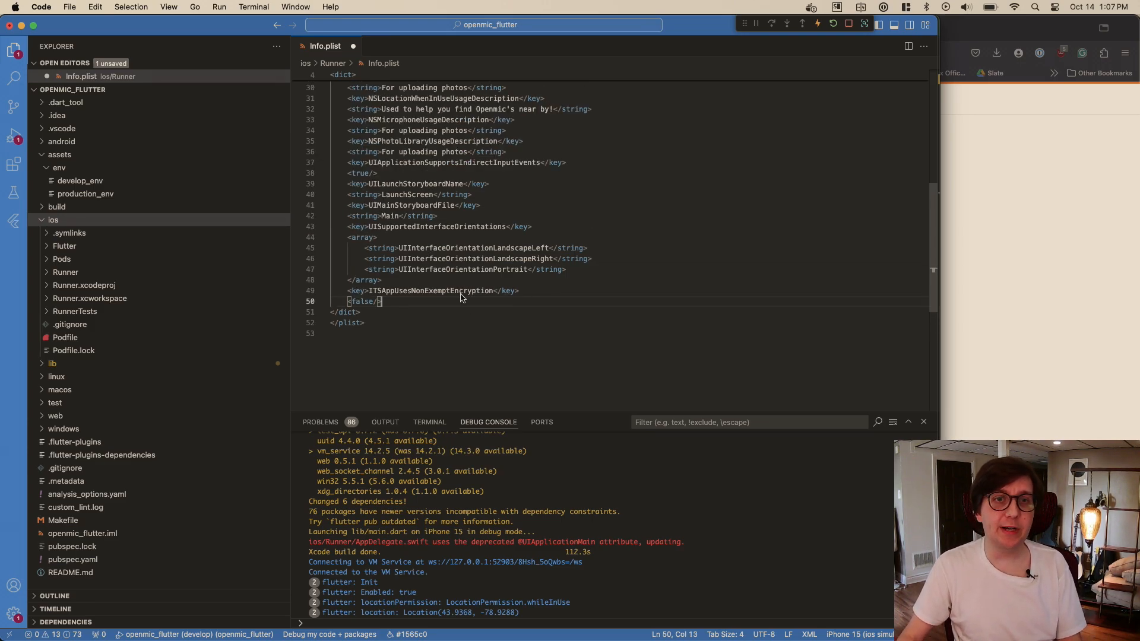
click(443, 281)
click(439, 304)
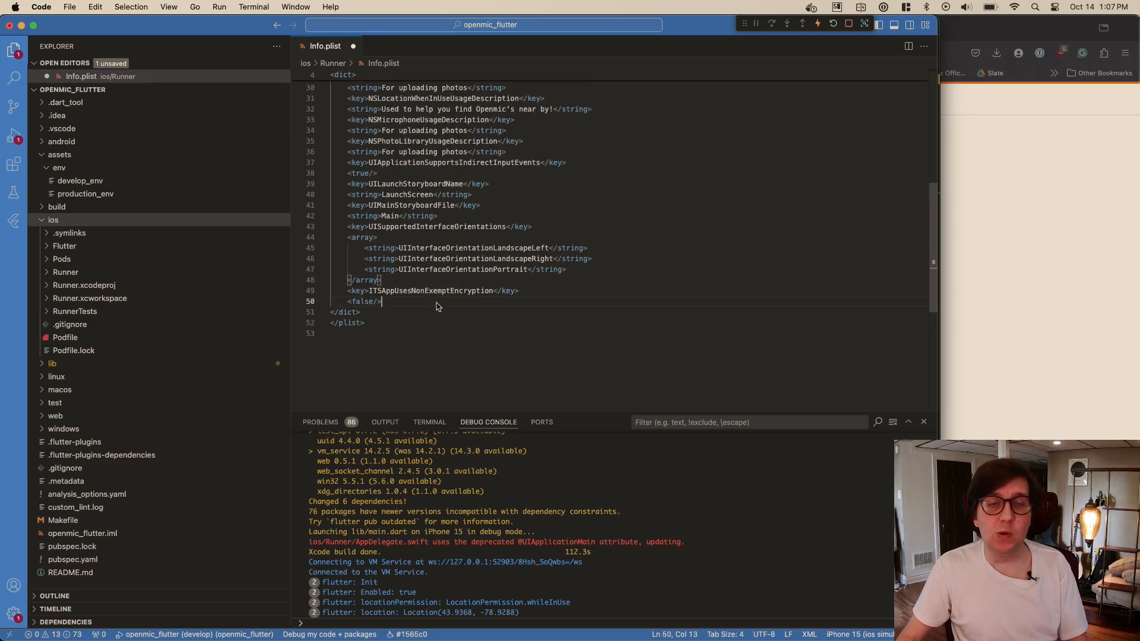
key(super+s)
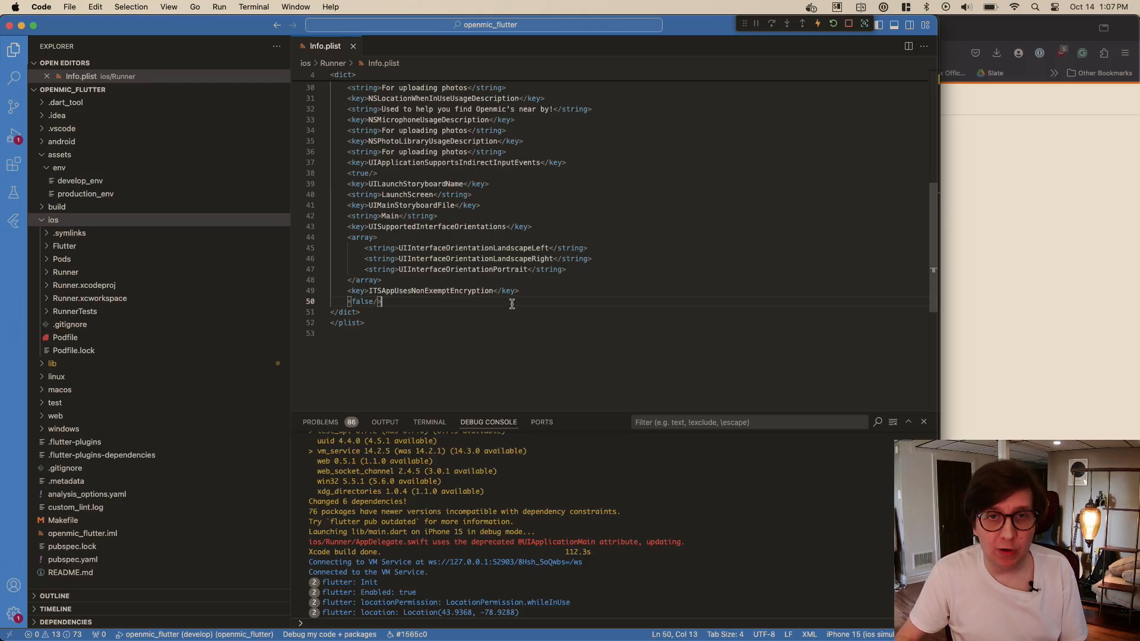
- Return to App Store Connect in Firefox and open the Distribution page of The Open Mic App
click(948, 276)
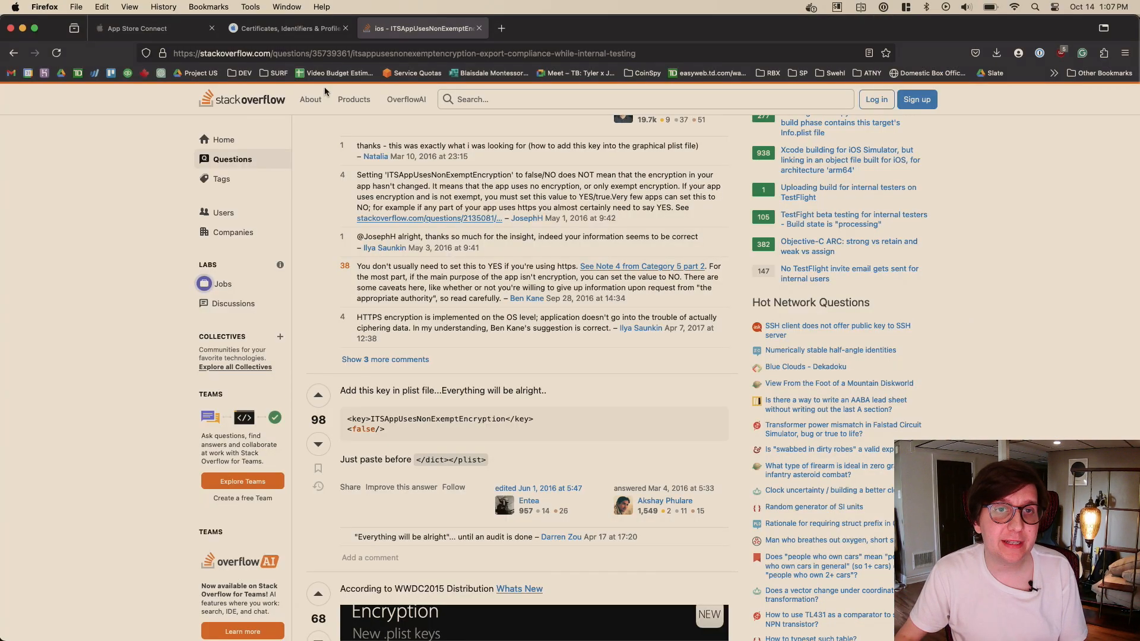
click(279, 30)
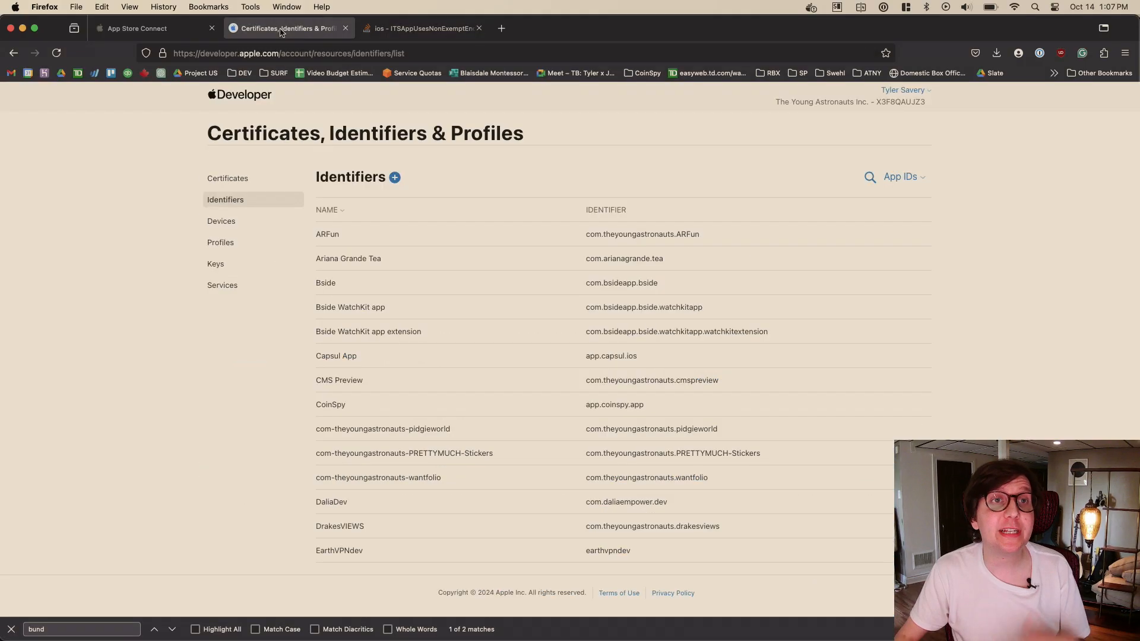
click(186, 35)
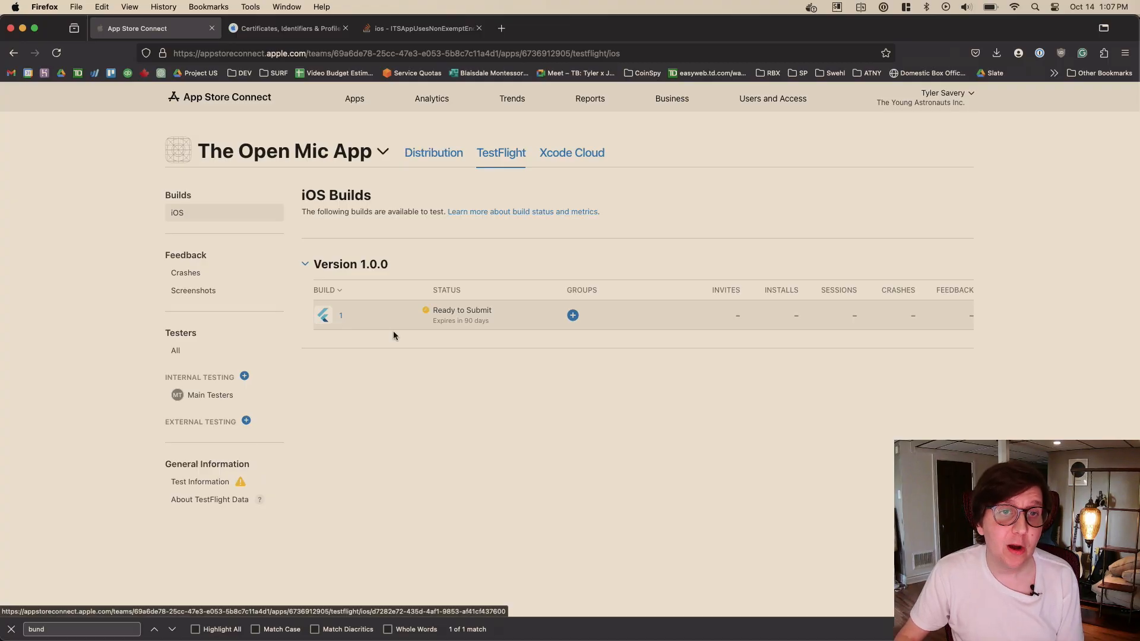
click(430, 158)
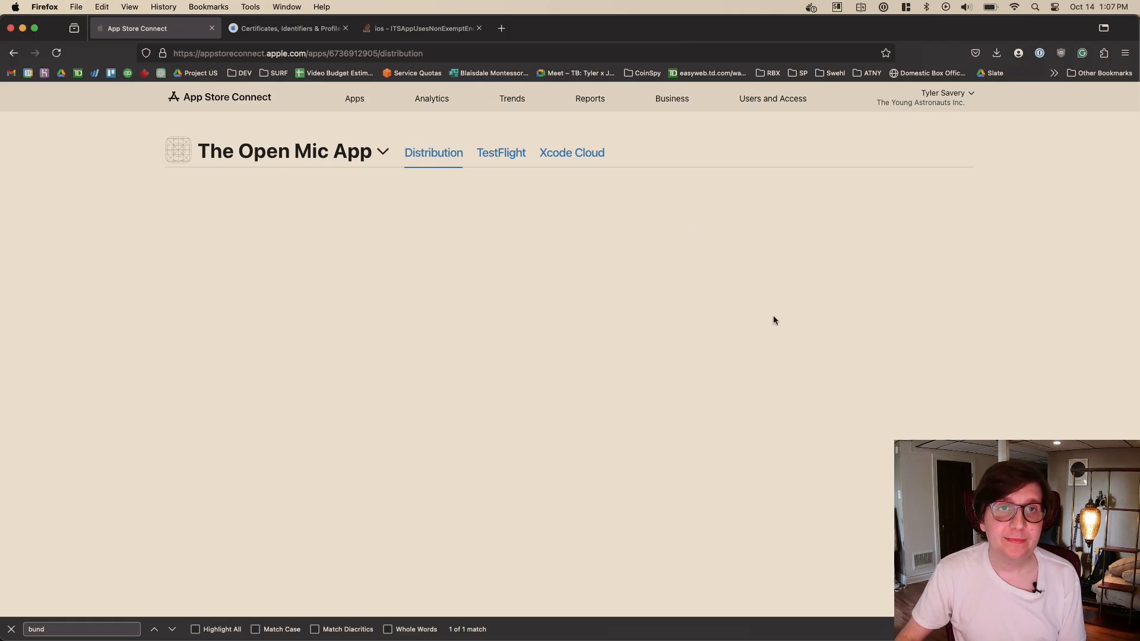
- Attach build 1 (1.0.0) to the iOS app version being prepared and save the version page
scroll(653, 276, down, 10)
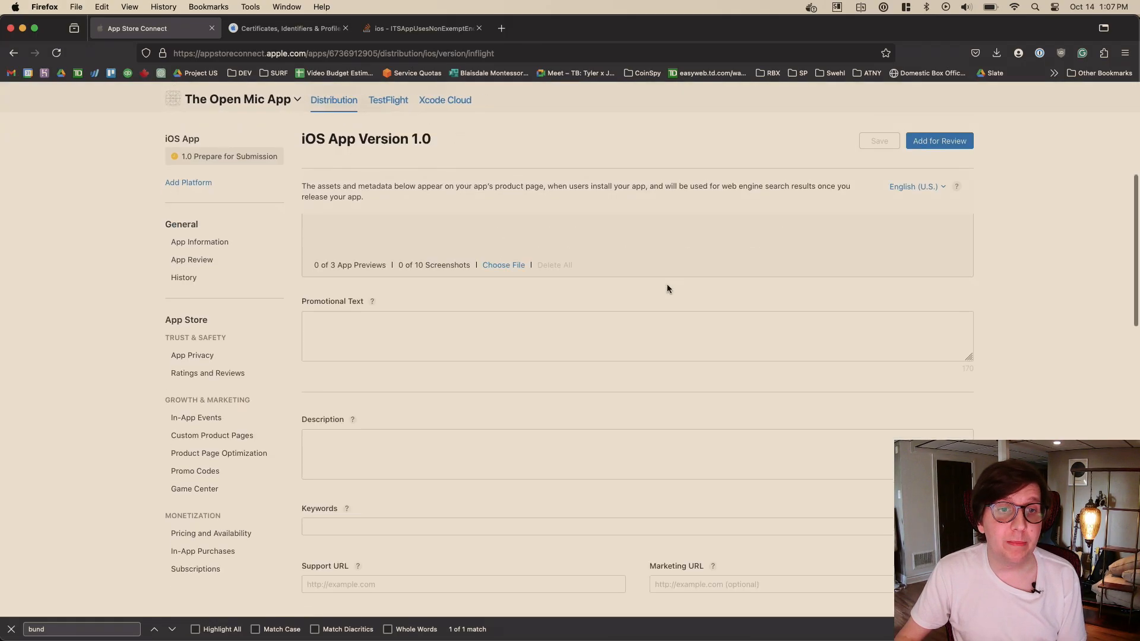
scroll(667, 284, down, 3)
click(343, 410)
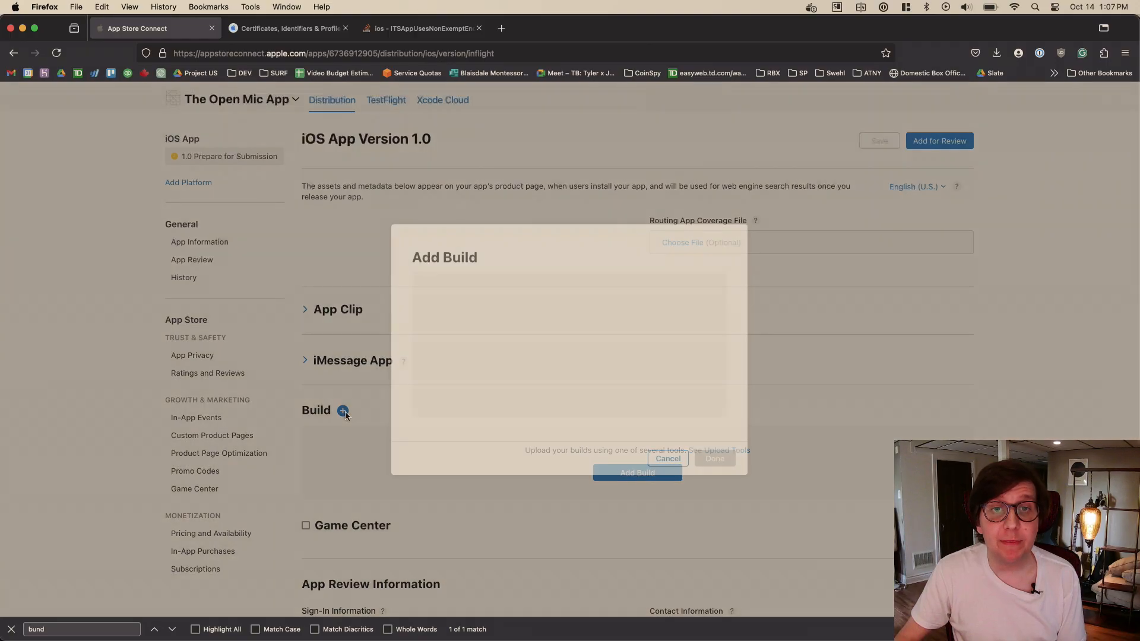
click(421, 308)
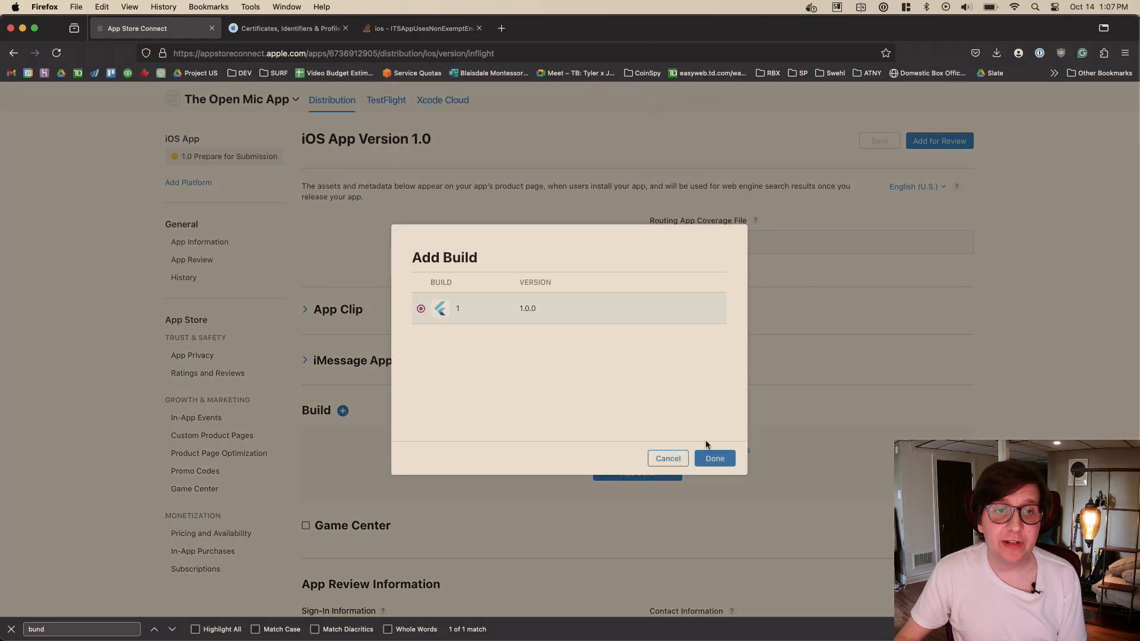
click(707, 456)
scroll(450, 425, up, 5)
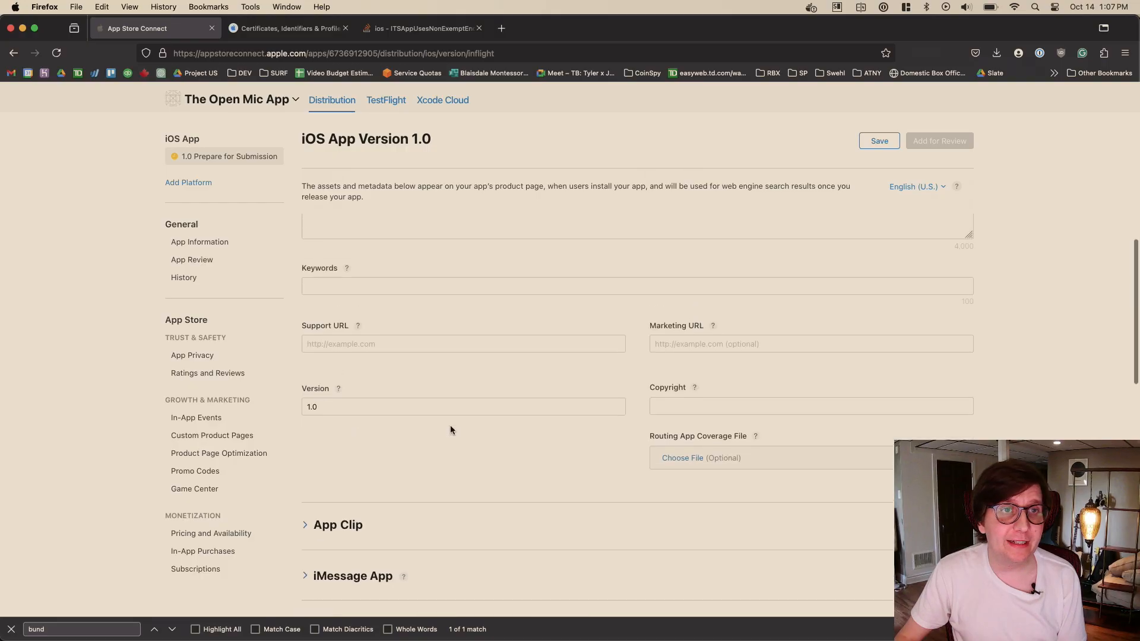
scroll(450, 425, down, 4)
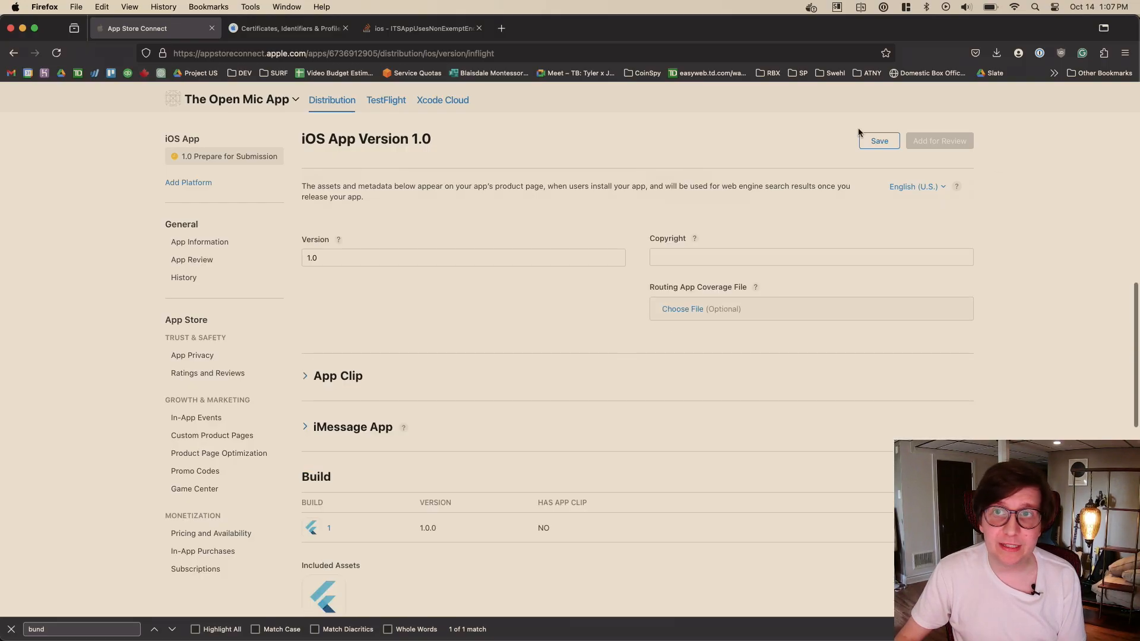
click(877, 139)
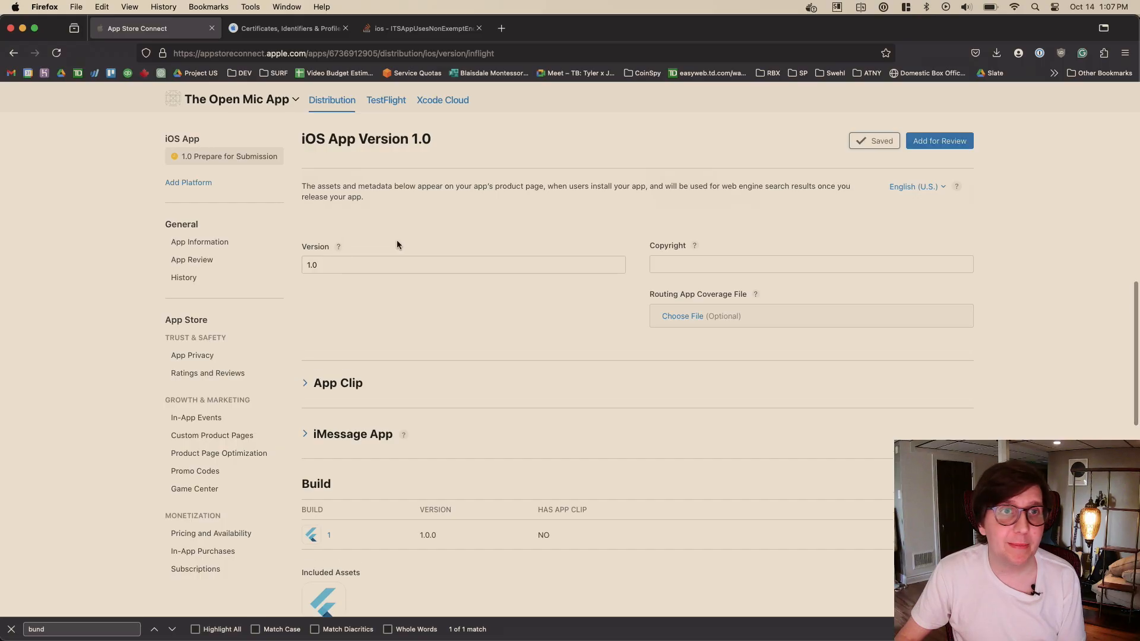
- Set the iOS app's version number to 1.0.0 and save the version page
scroll(334, 212, up, 7)
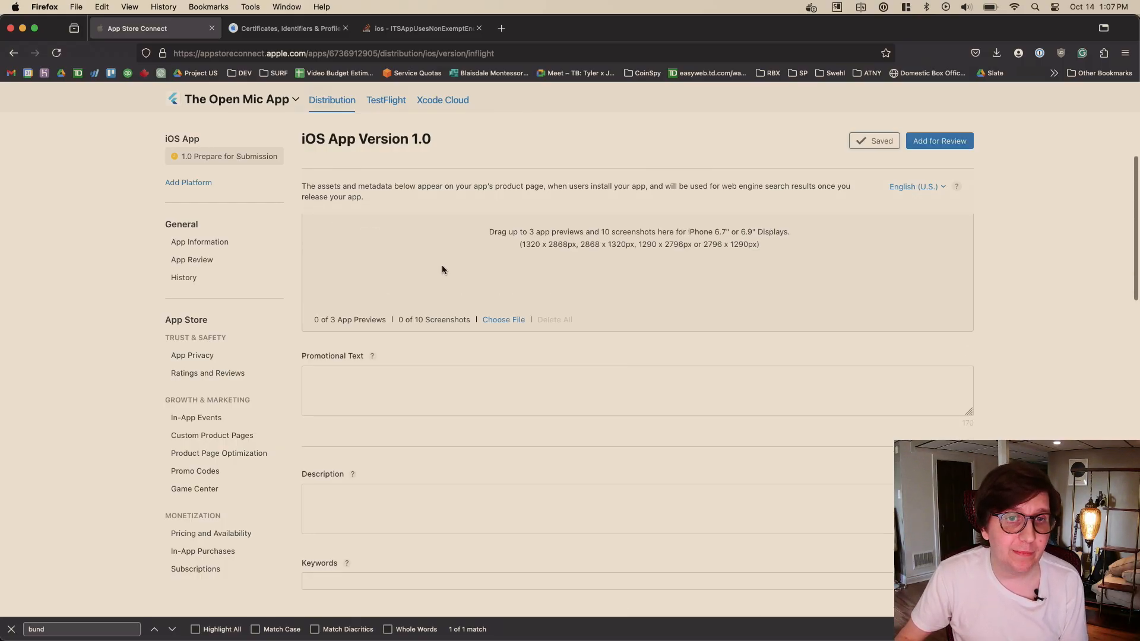
scroll(443, 265, down, 11)
scroll(428, 309, up, 4)
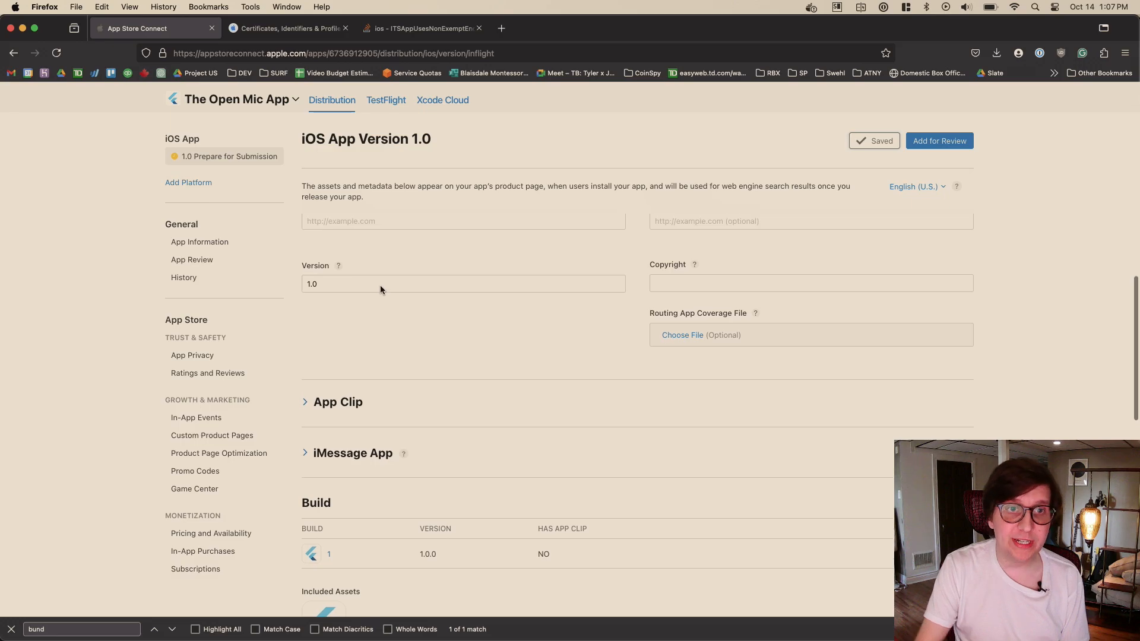
click(380, 285)
text(.0)
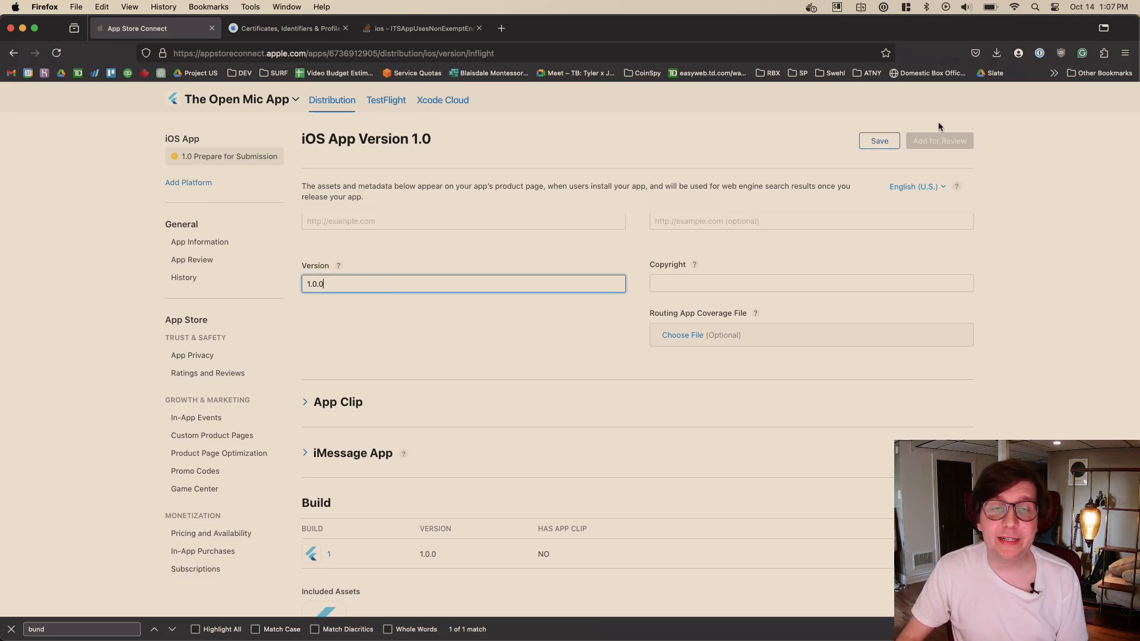
click(874, 141)
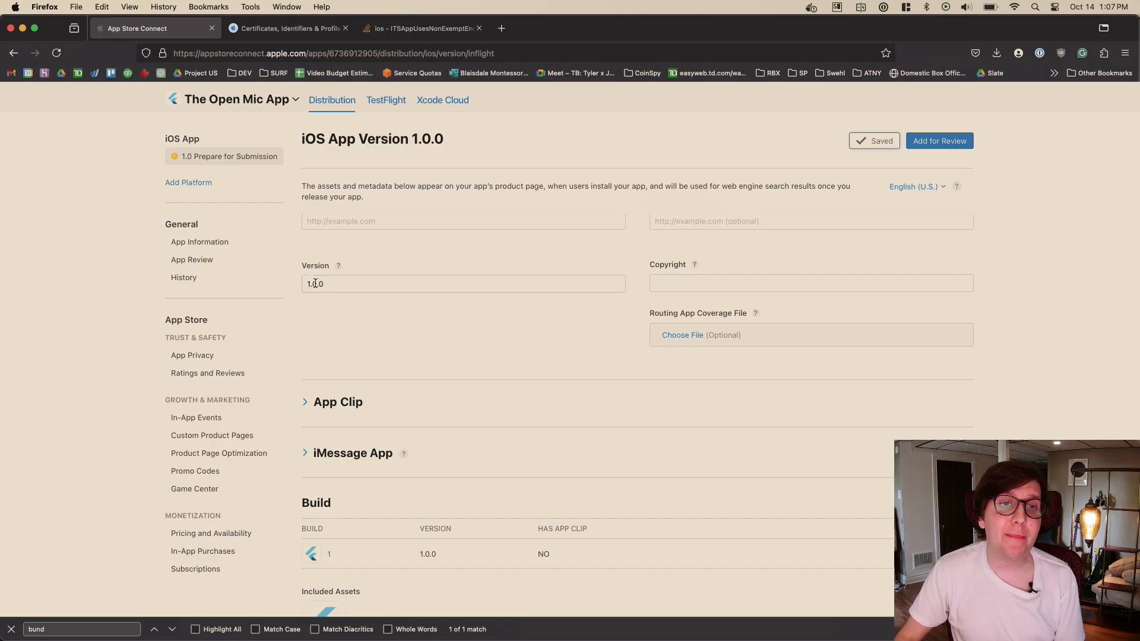
- Try 2.0.0 as the app's version number, undo it, and restore the Version field to 1.0.0
click(321, 284)
click(358, 323)
scroll(479, 339, up, 3)
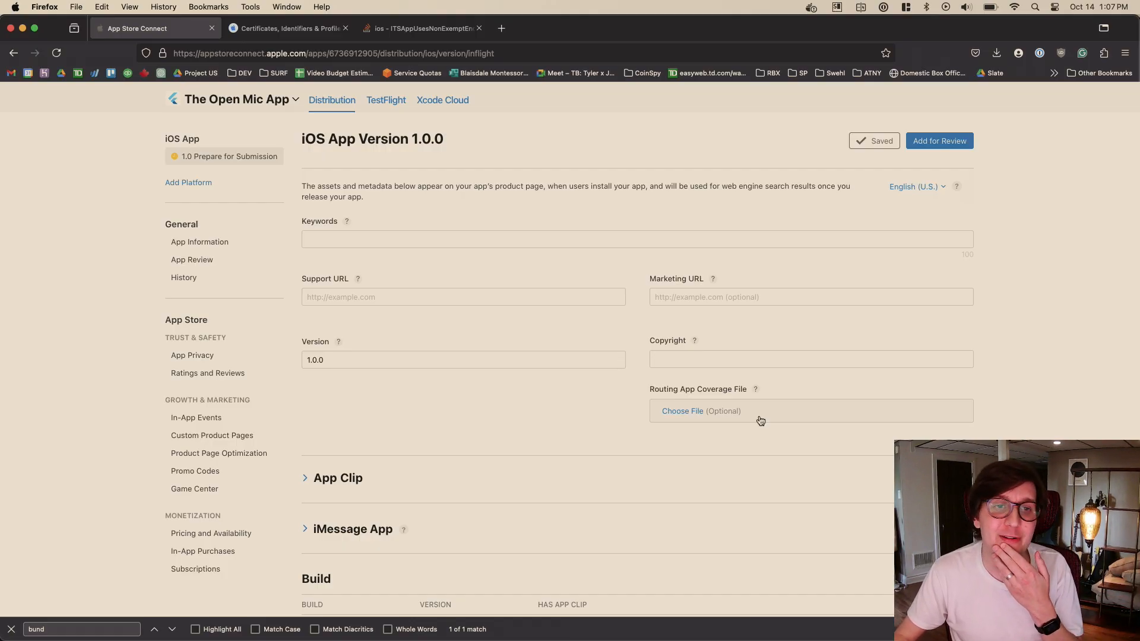
click(307, 358)
text(2)
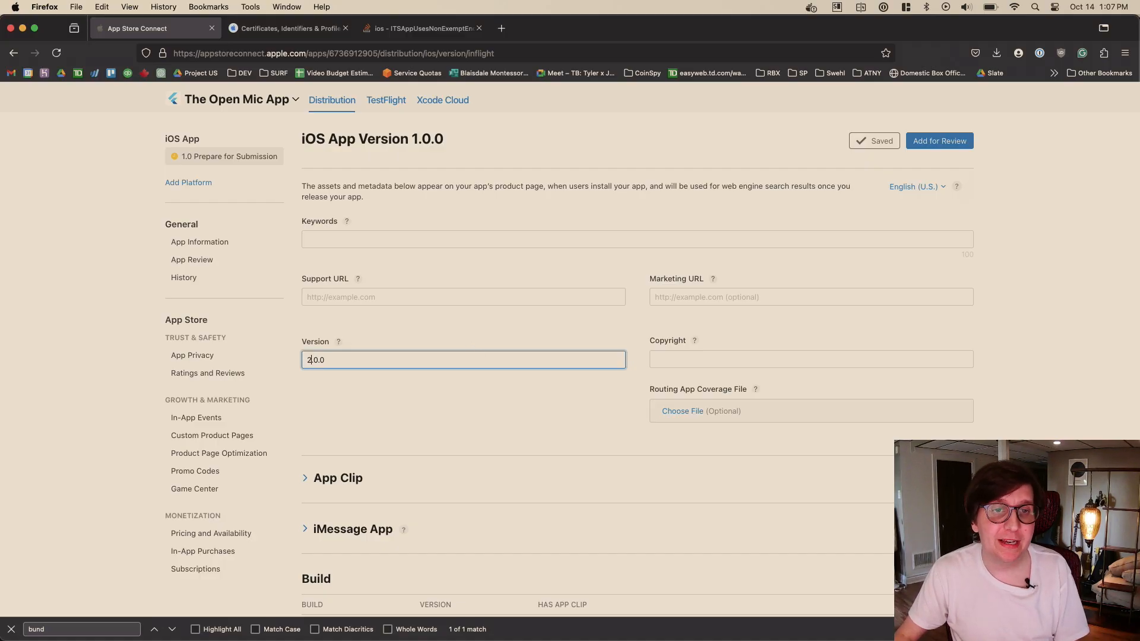
key(super+z)
click(314, 358)
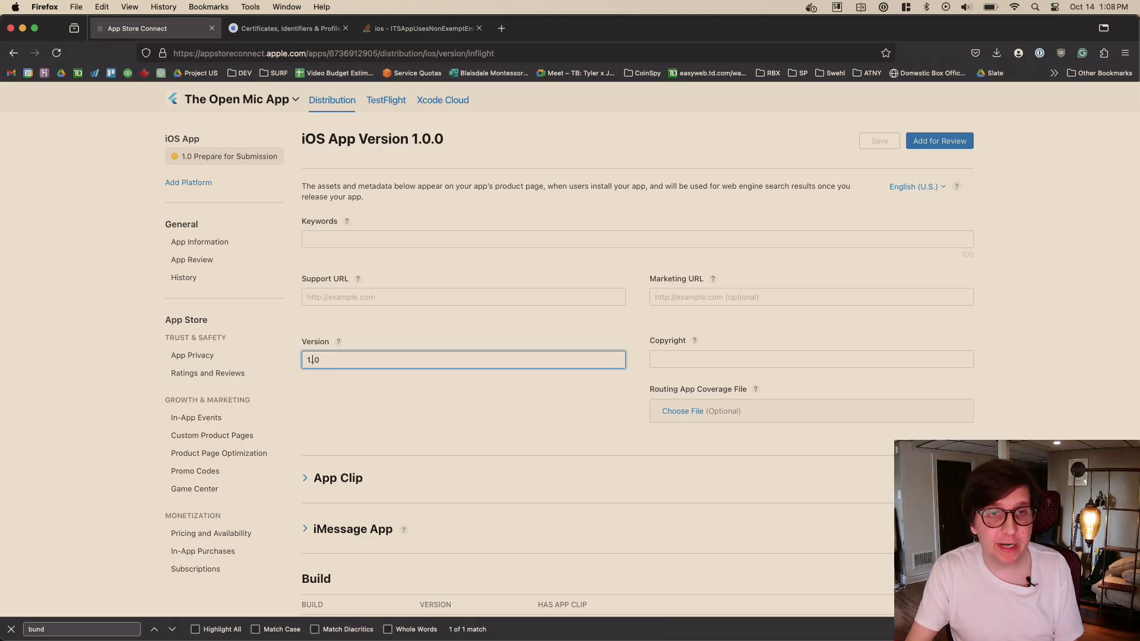
key(super+z)
key(super+z)
key(Right)
key(Right)
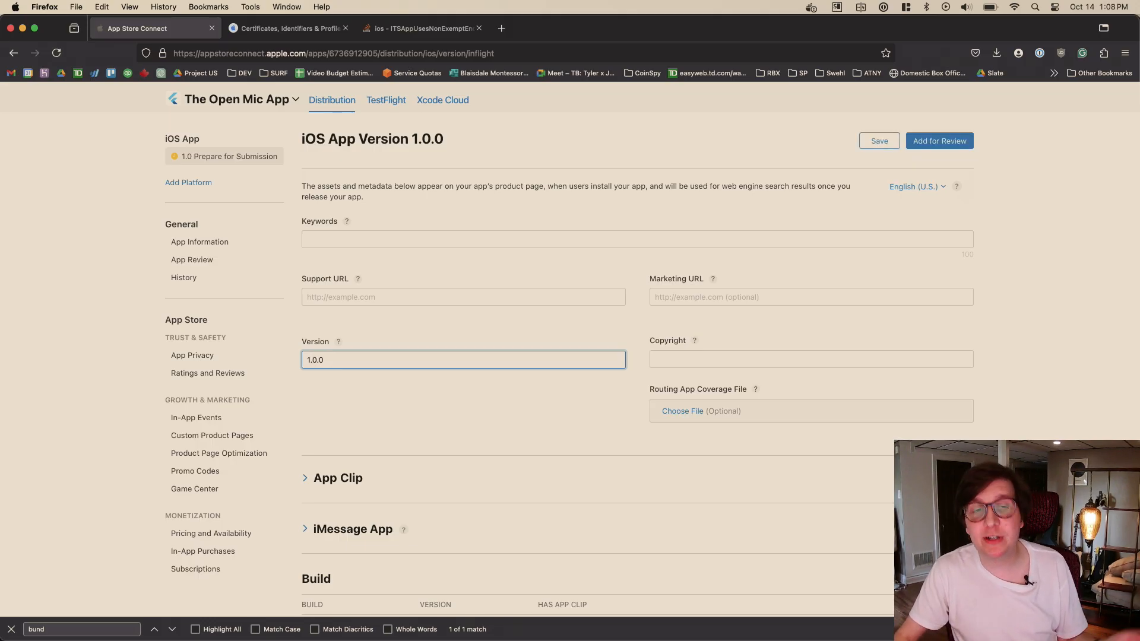
key(BackSpace)
text(1.)
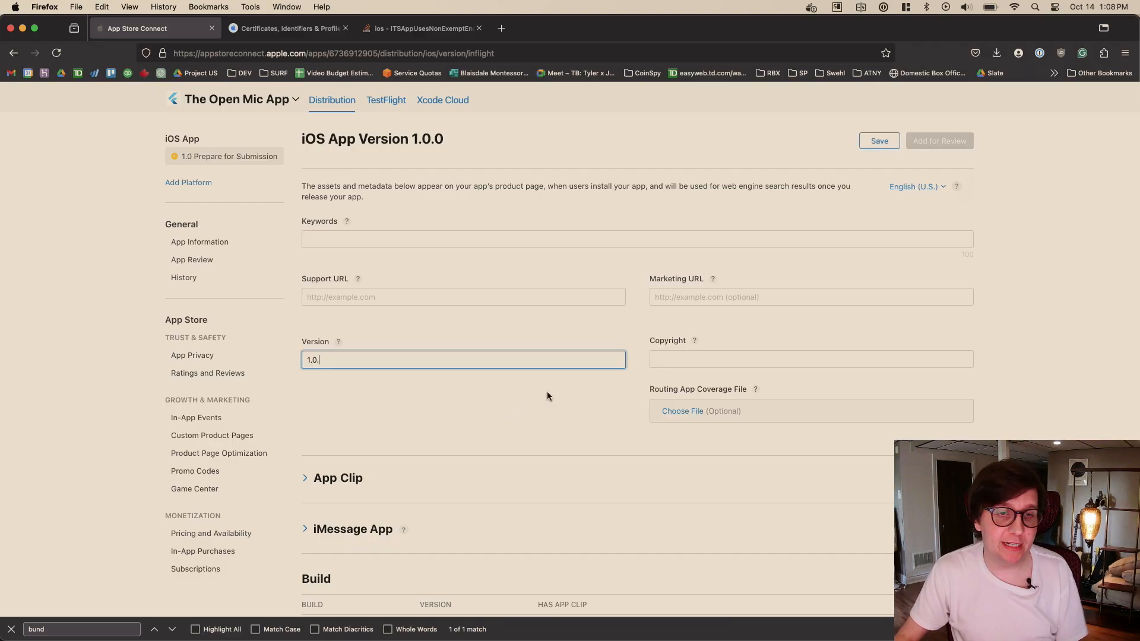
text(0)
click(547, 395)
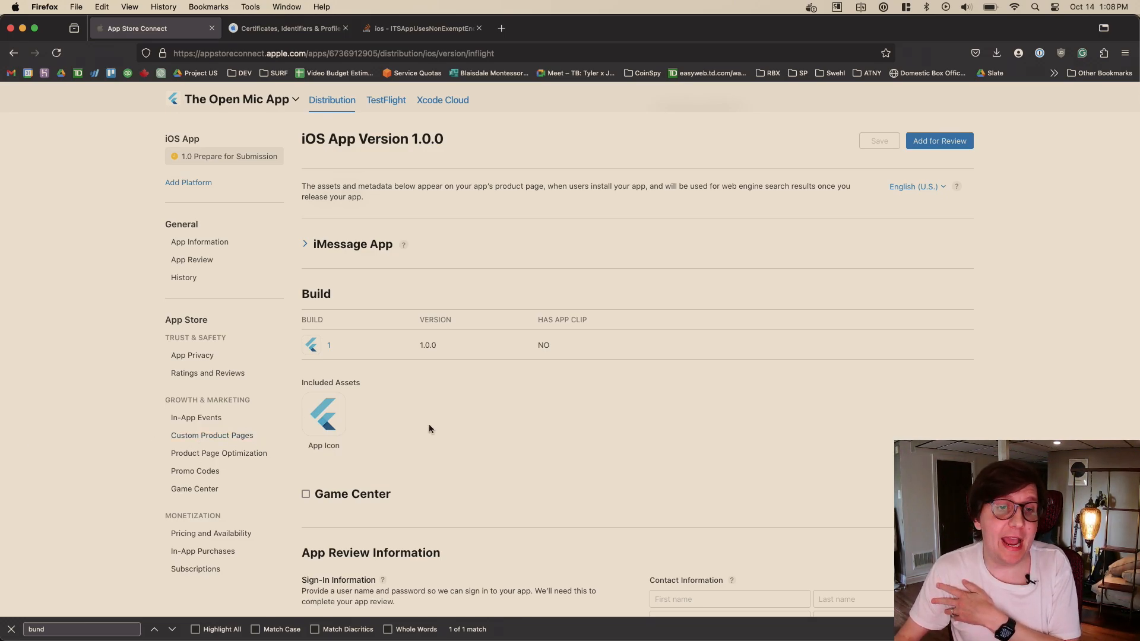
- Turn the Sign-in required option off and back on in App Review Information, and look over the contact and release fields
scroll(779, 279, down, 5)
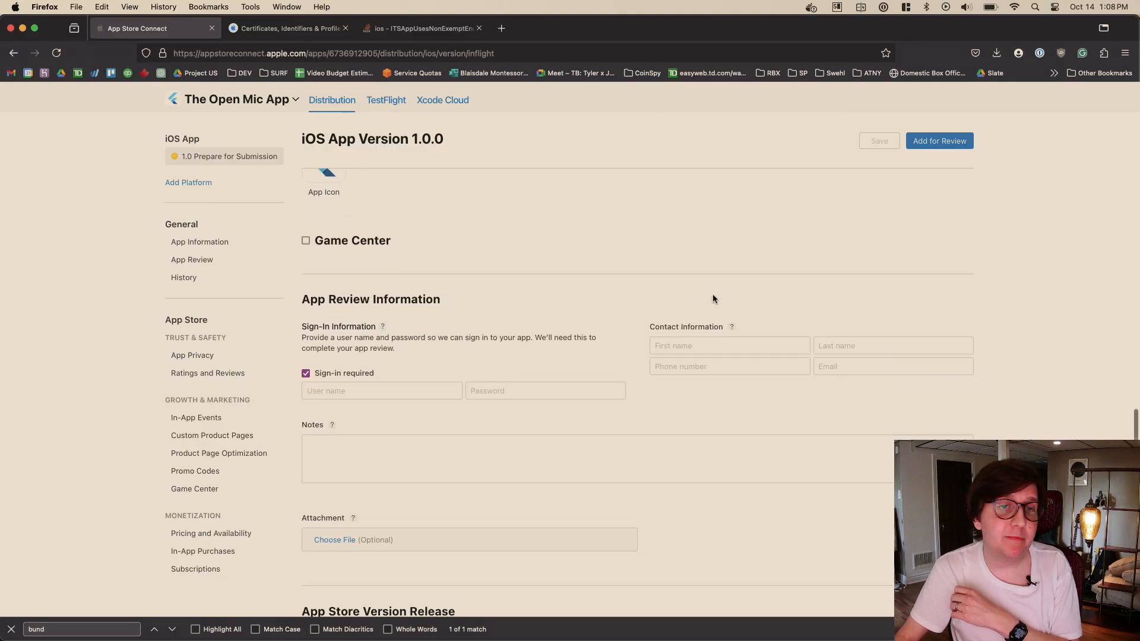
click(355, 324)
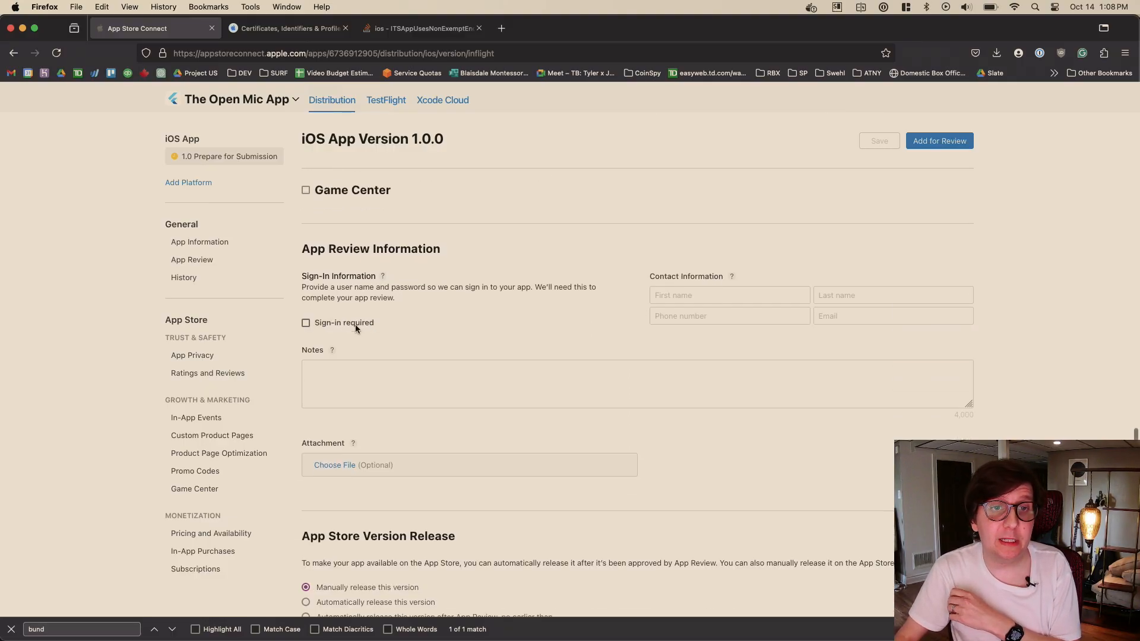
click(353, 323)
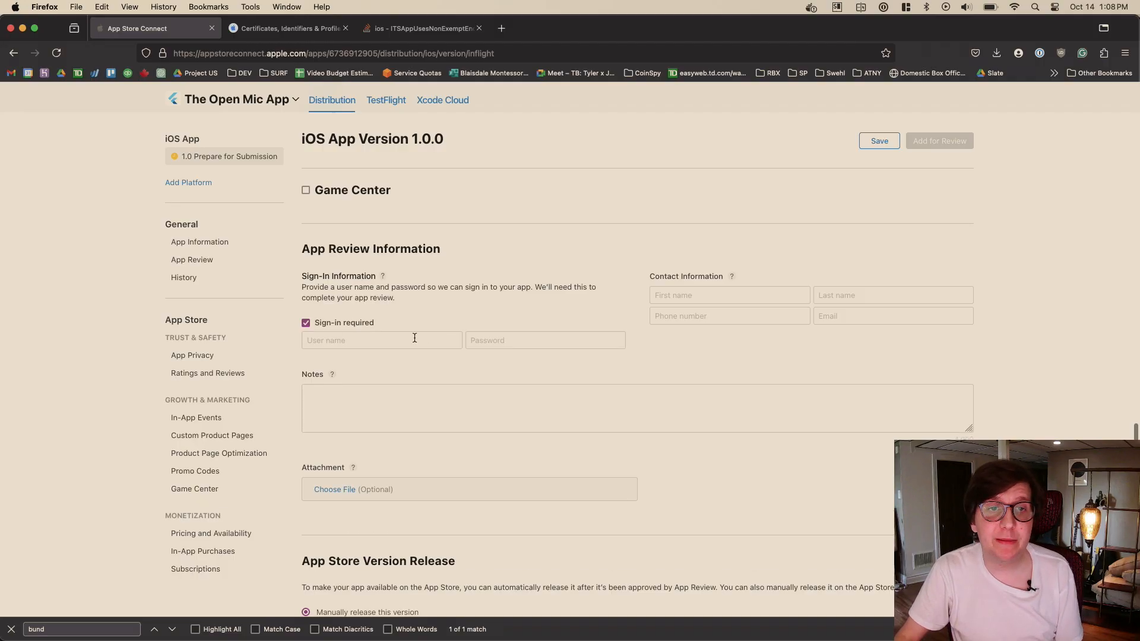
scroll(485, 321, down, 5)
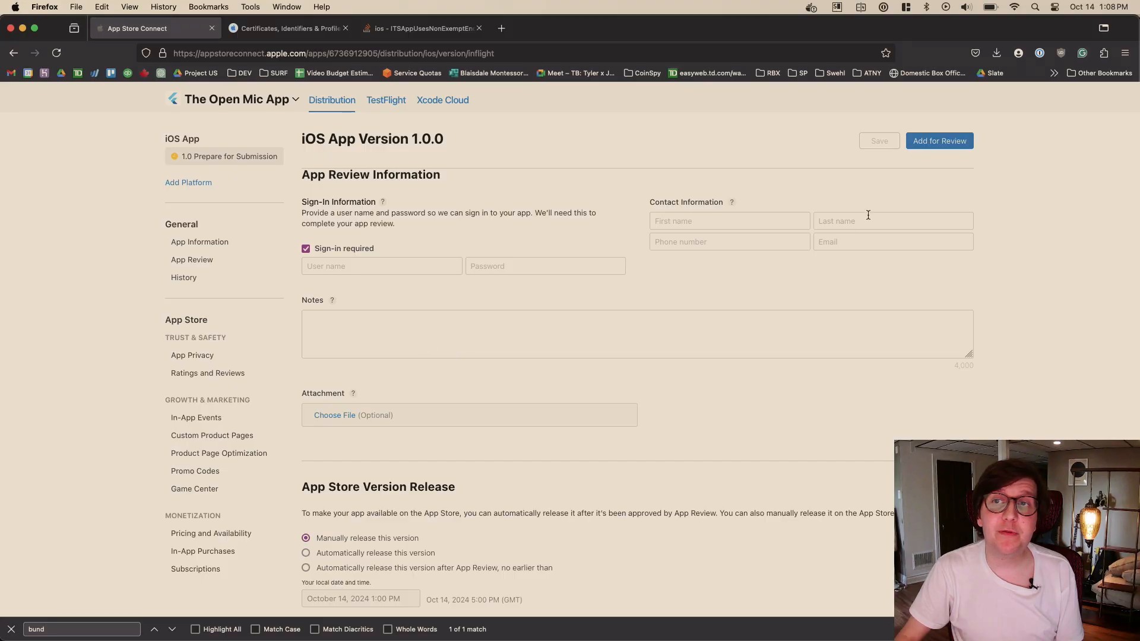
scroll(822, 249, up, 3)
- Try to add iOS App Version 1.0.0 for review and expand the details of the missing requirements
click(952, 145)
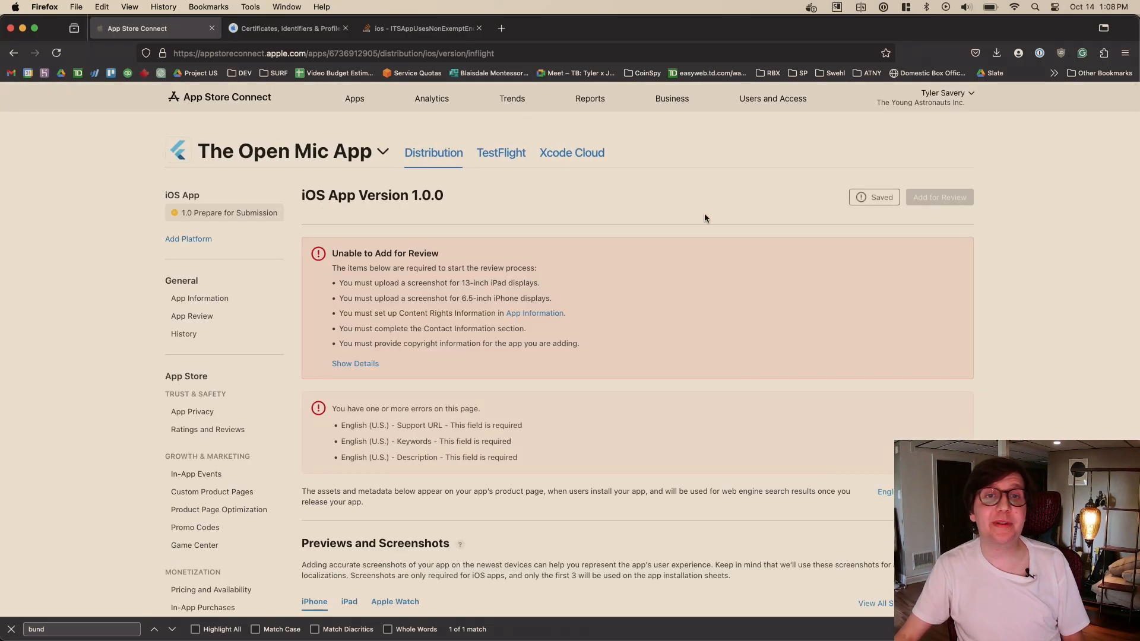
scroll(704, 212, down, 1)
scroll(704, 218, up, 1)
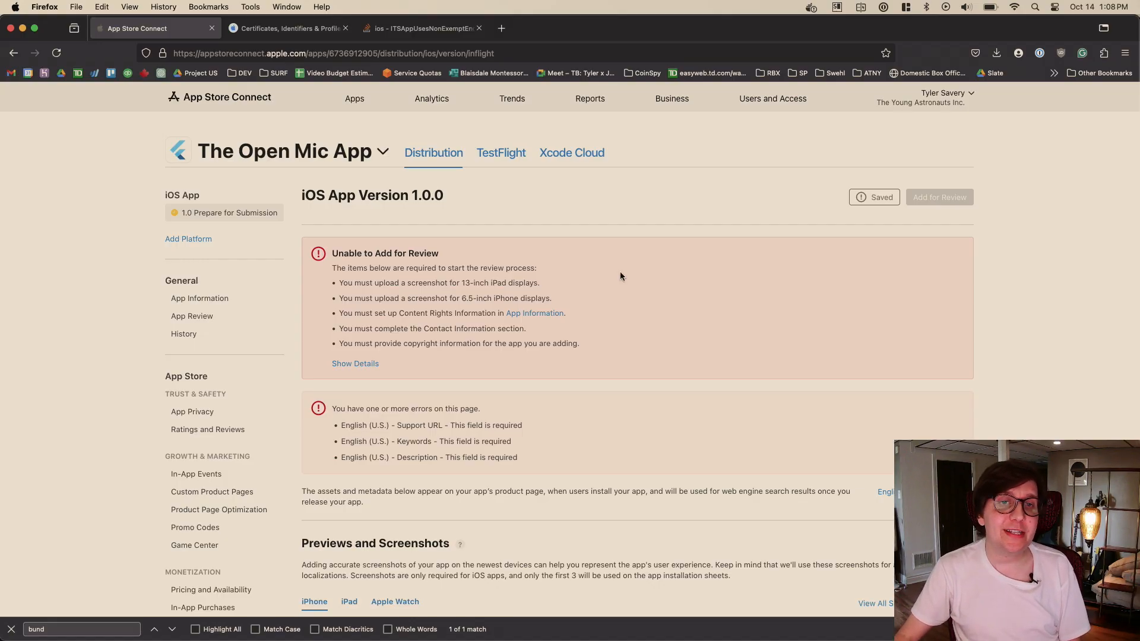
scroll(498, 266, down, 1)
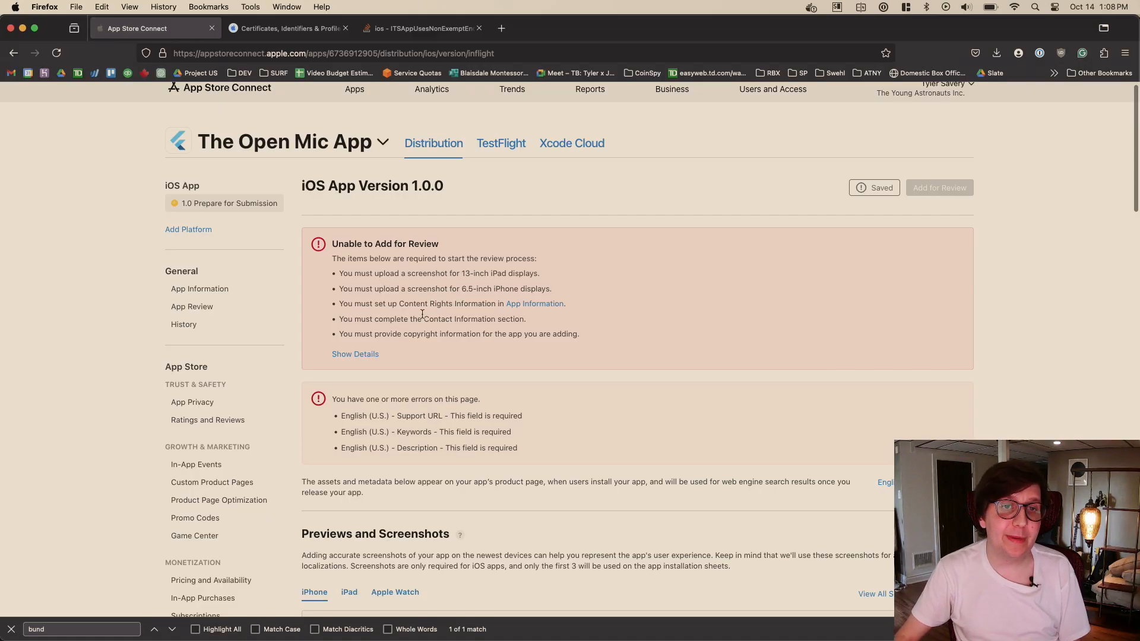
click(373, 355)
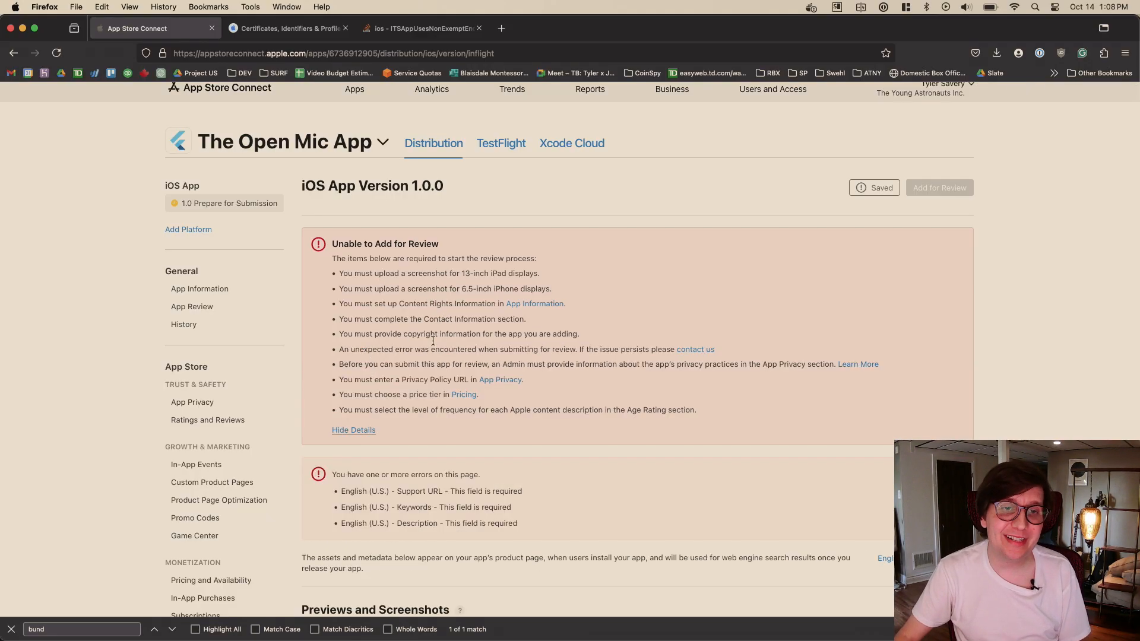
- Examine the full list of review requirements and the flagged listing fields on the version page
scroll(487, 307, down, 5)
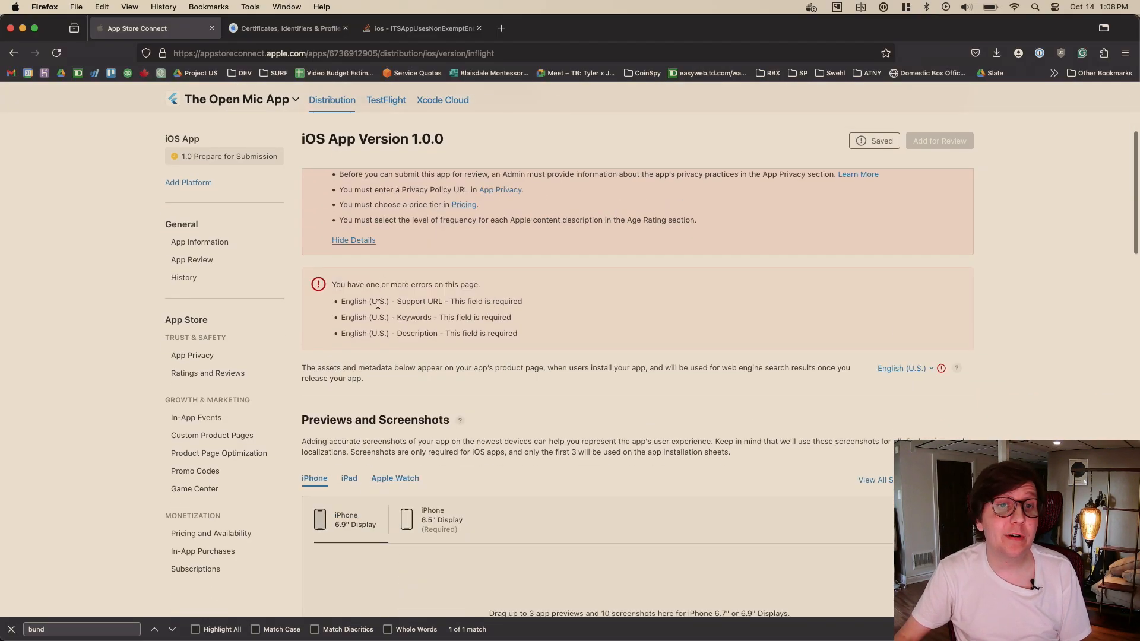
scroll(442, 279, down, 2)
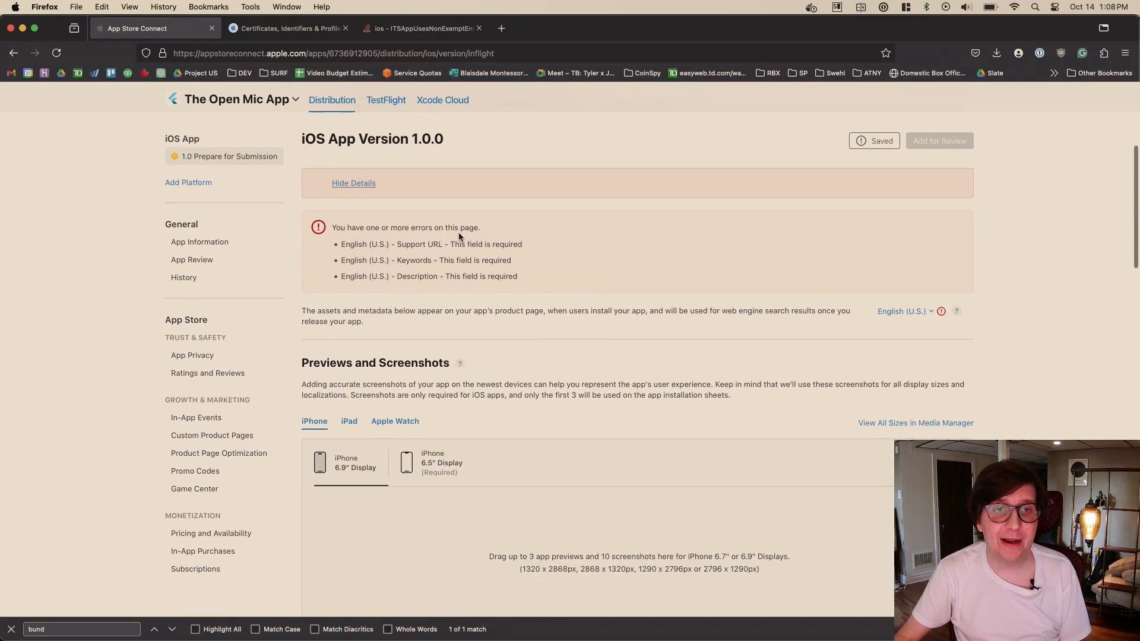
scroll(557, 301, up, 5)
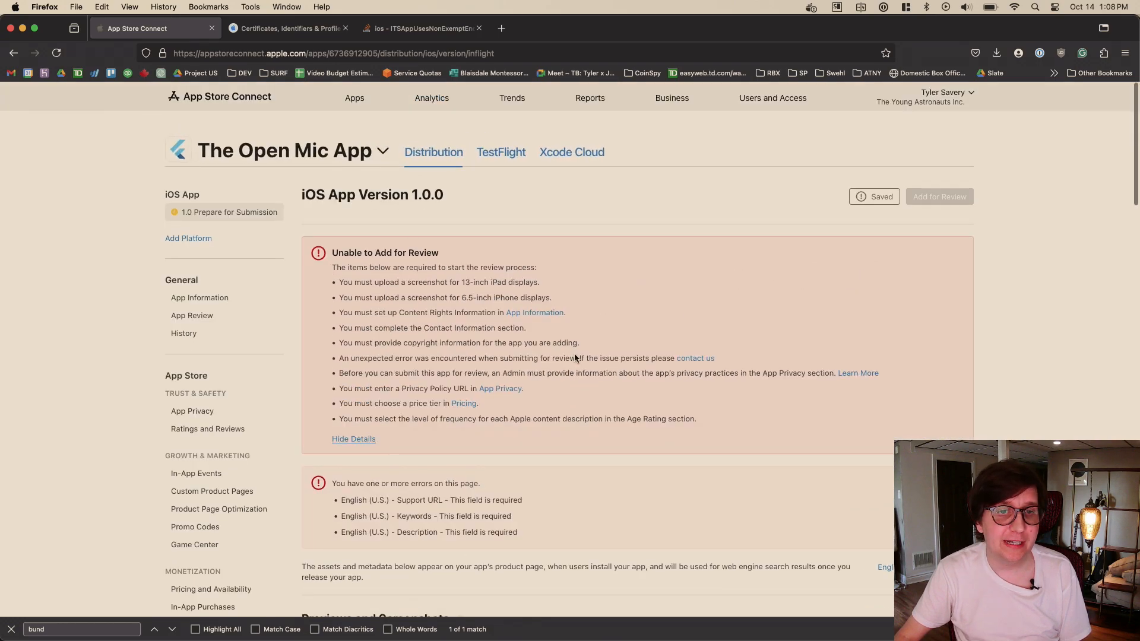
scroll(574, 353, down, 3)
scroll(574, 353, down, 8)
scroll(406, 308, down, 6)
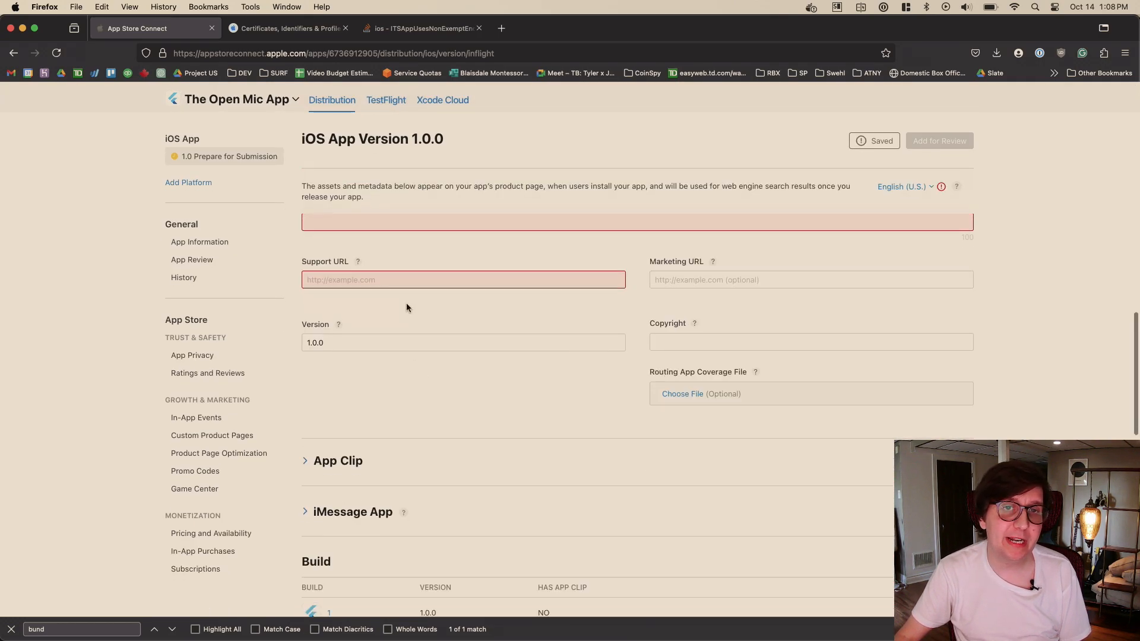
scroll(454, 256, up, 1)
scroll(520, 291, down, 10)
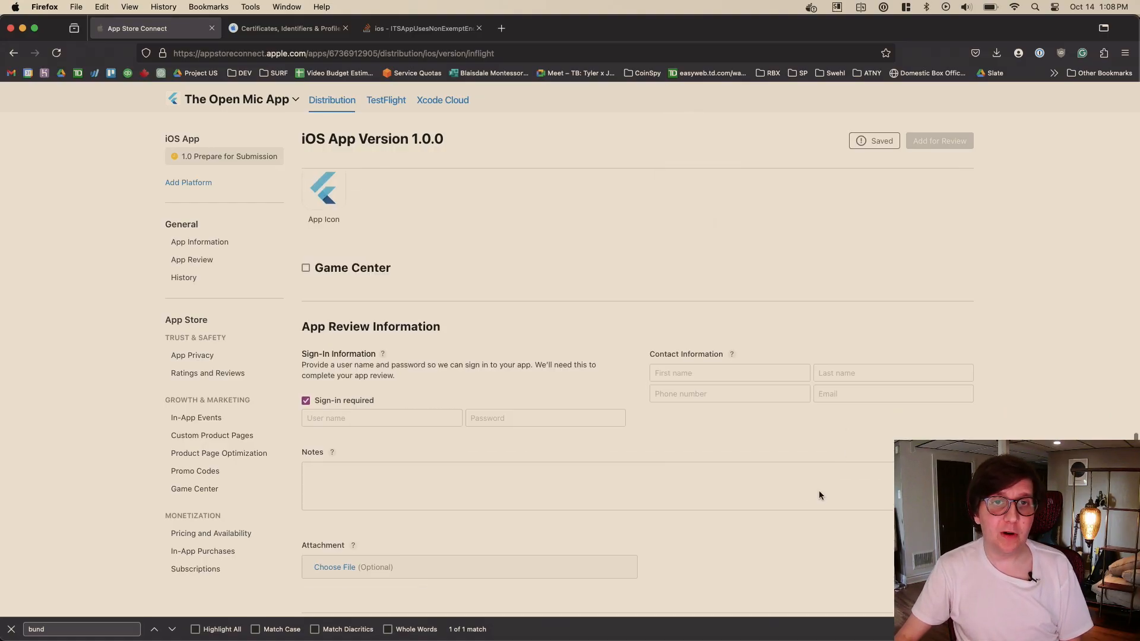
scroll(818, 493, up, 10)
scroll(808, 506, up, 10)
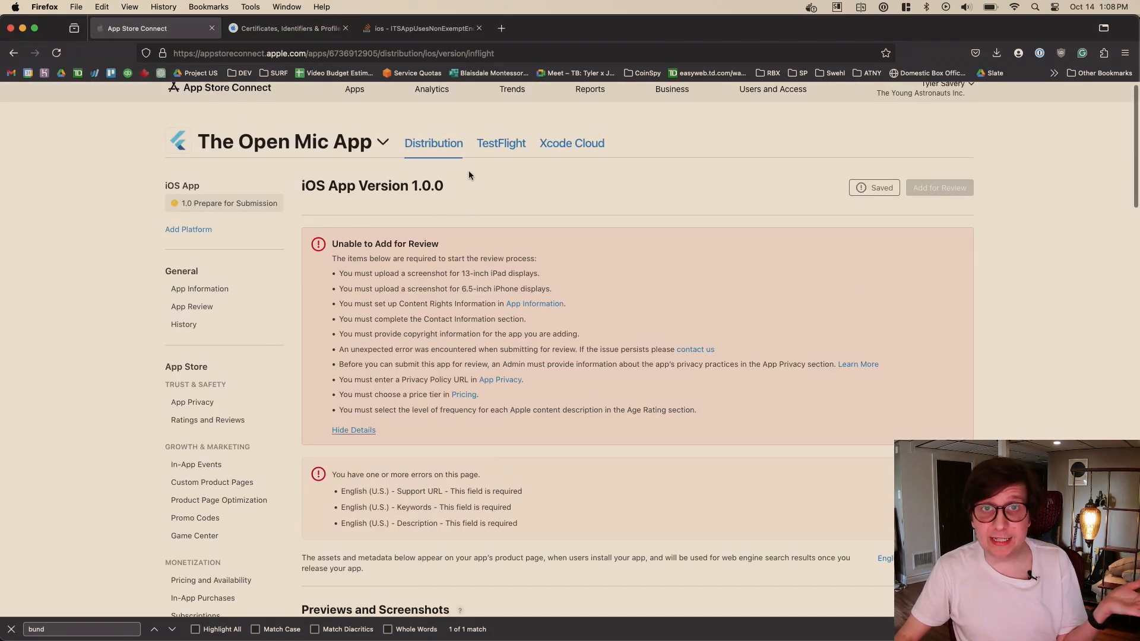
- Open the Main Testers group in TestFlight and check its build status and tester list
click(501, 152)
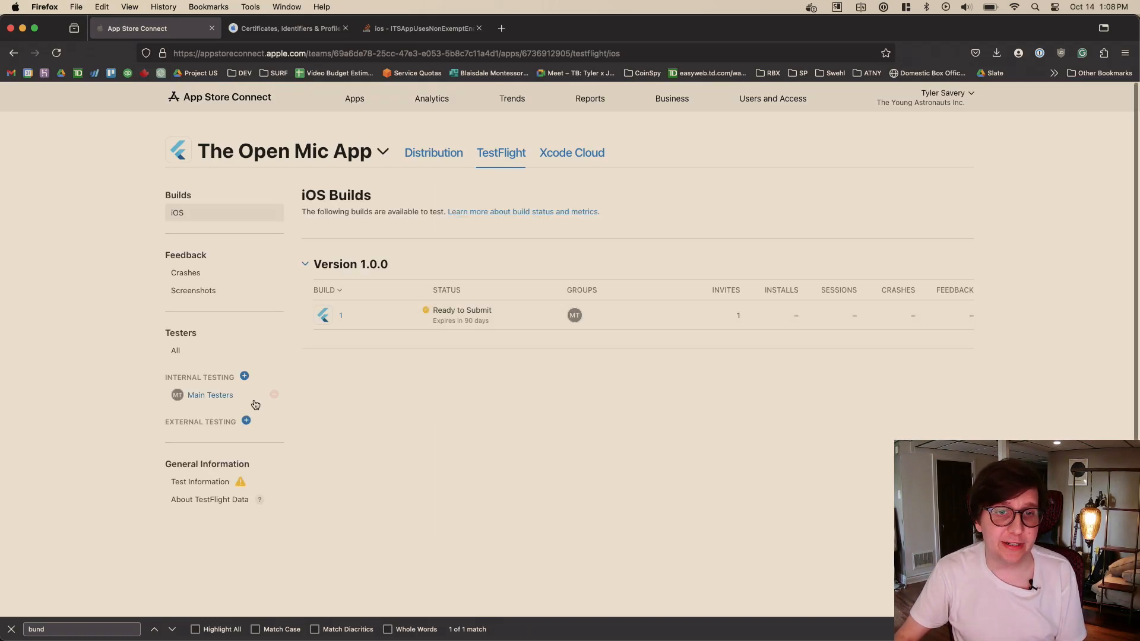
click(229, 401)
scroll(563, 387, down, 2)
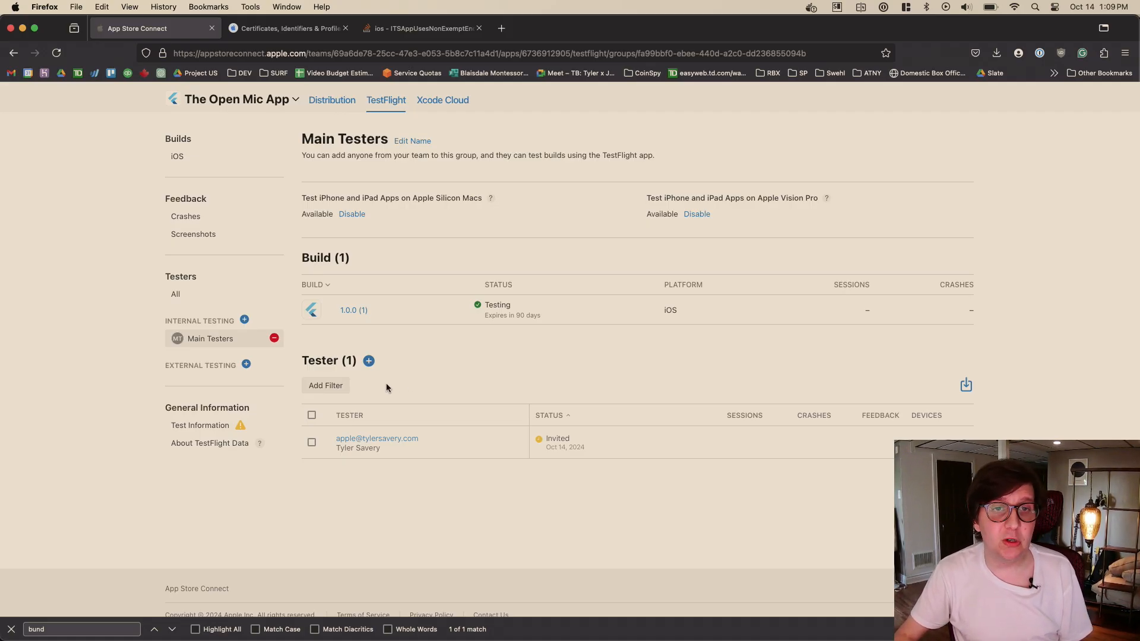
scroll(468, 424, up, 3)
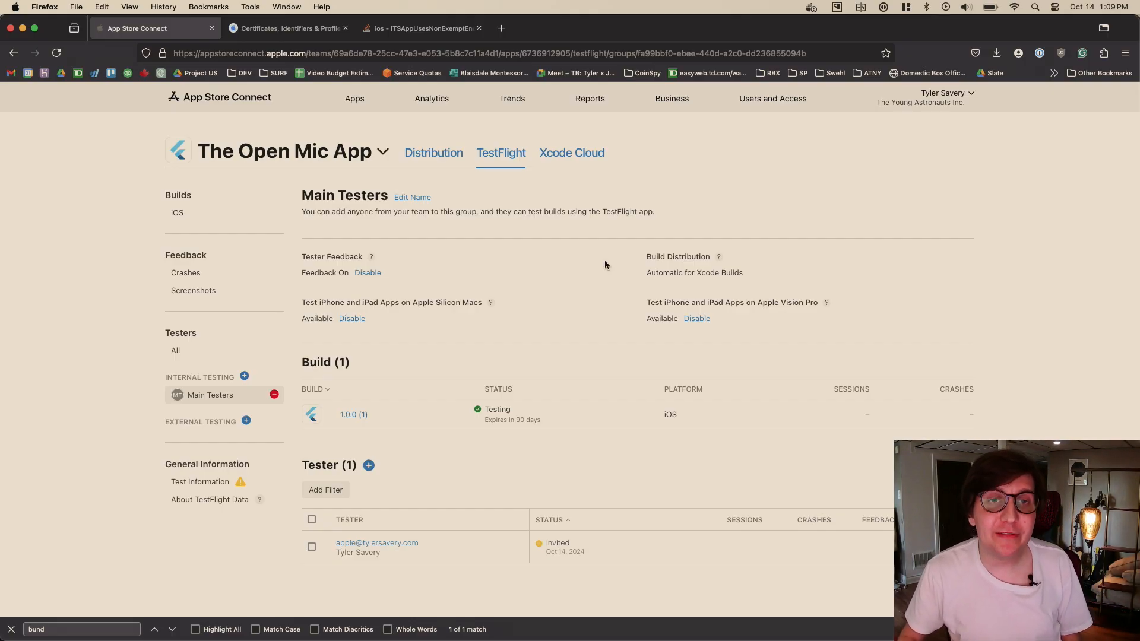
- Return to the app's Distribution page and switch to the iOS Simulator running the open mic app
click(434, 153)
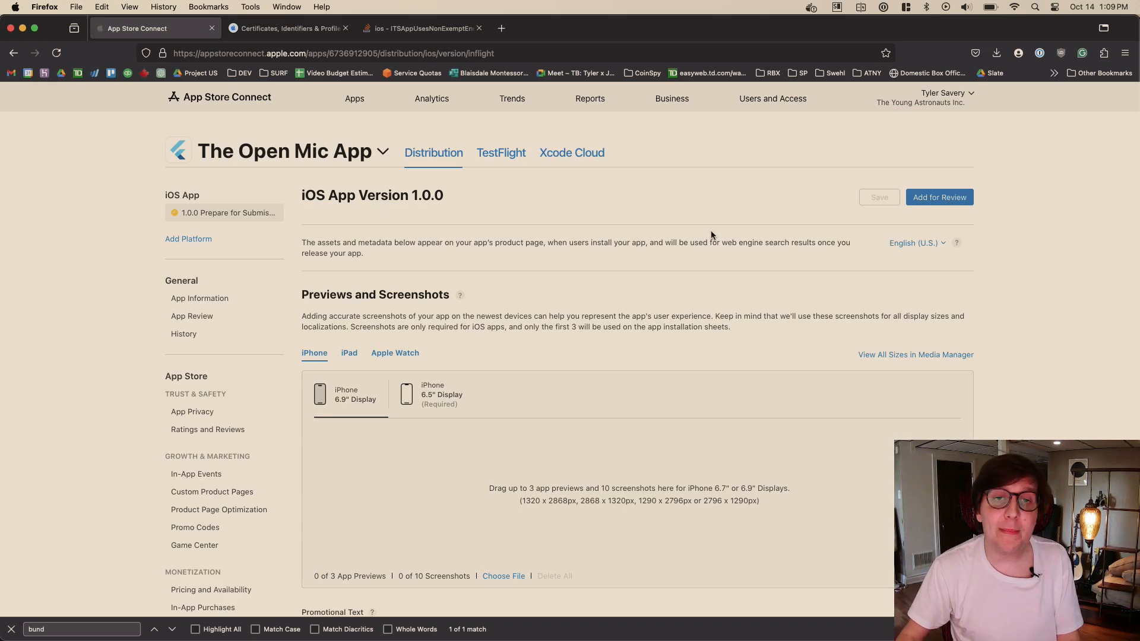
key(super+Tab)
key(super+Tab)
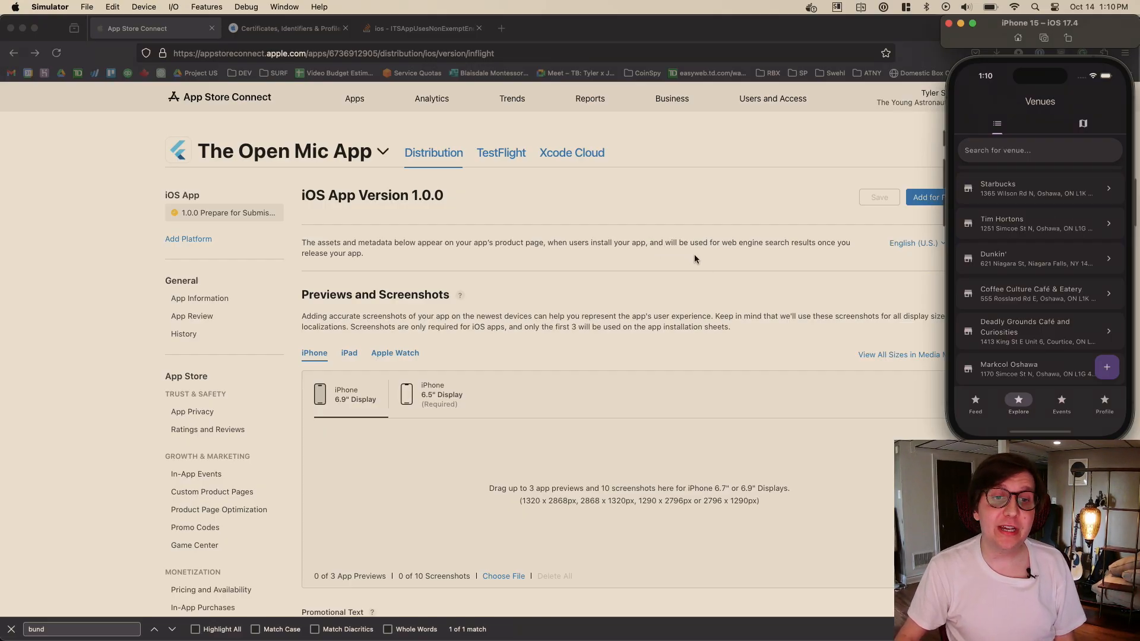
- Look over the iOS App Version 1.0.0 listing fields and switch from the Simulator back to App Store Connect in Firefox
scroll(694, 254, down, 10)
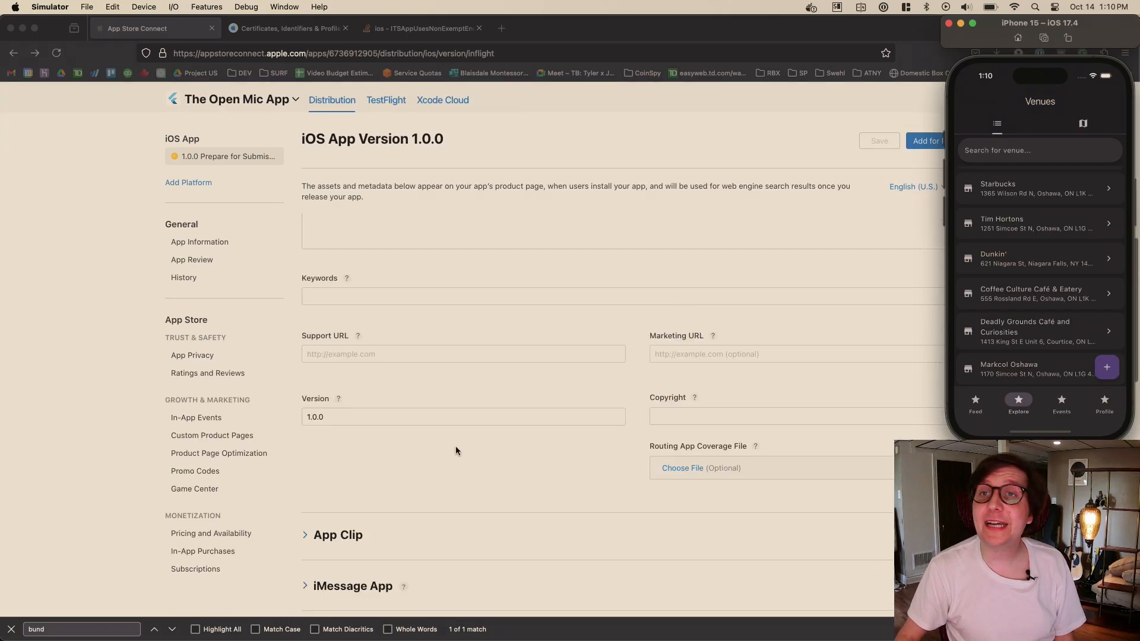
scroll(507, 463, down, 5)
scroll(561, 371, up, 15)
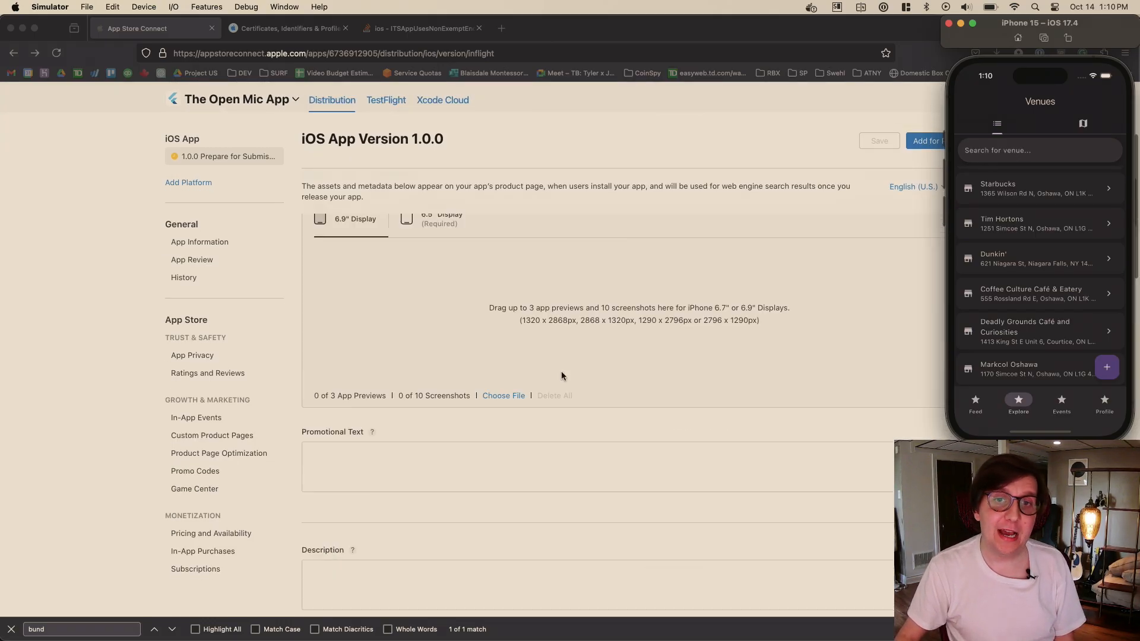
scroll(561, 372, up, 3)
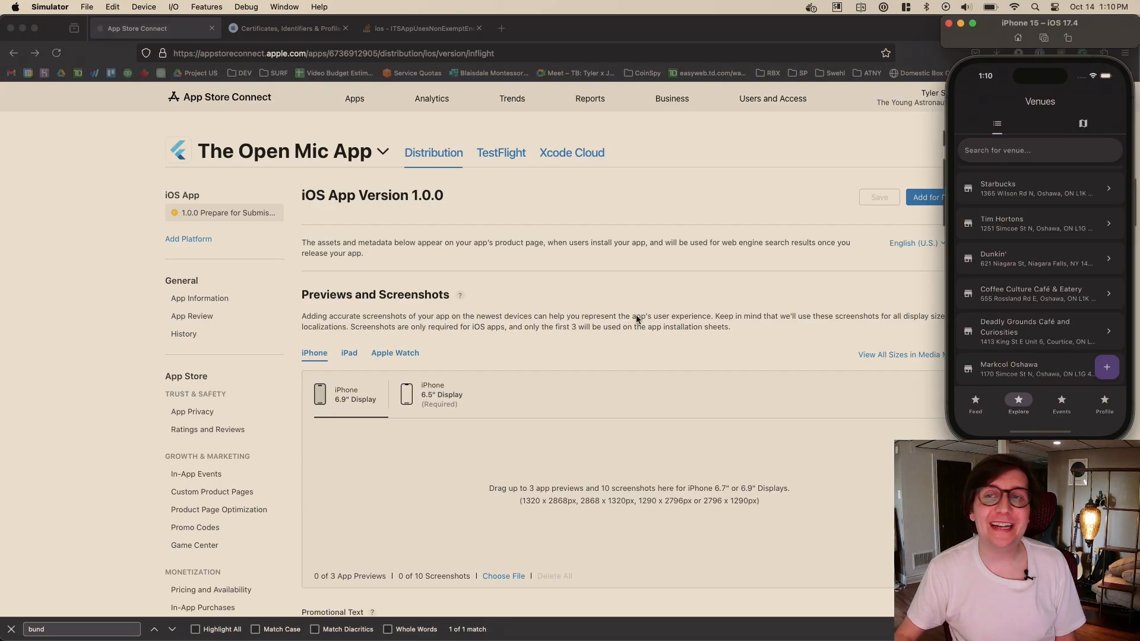
click(654, 142)
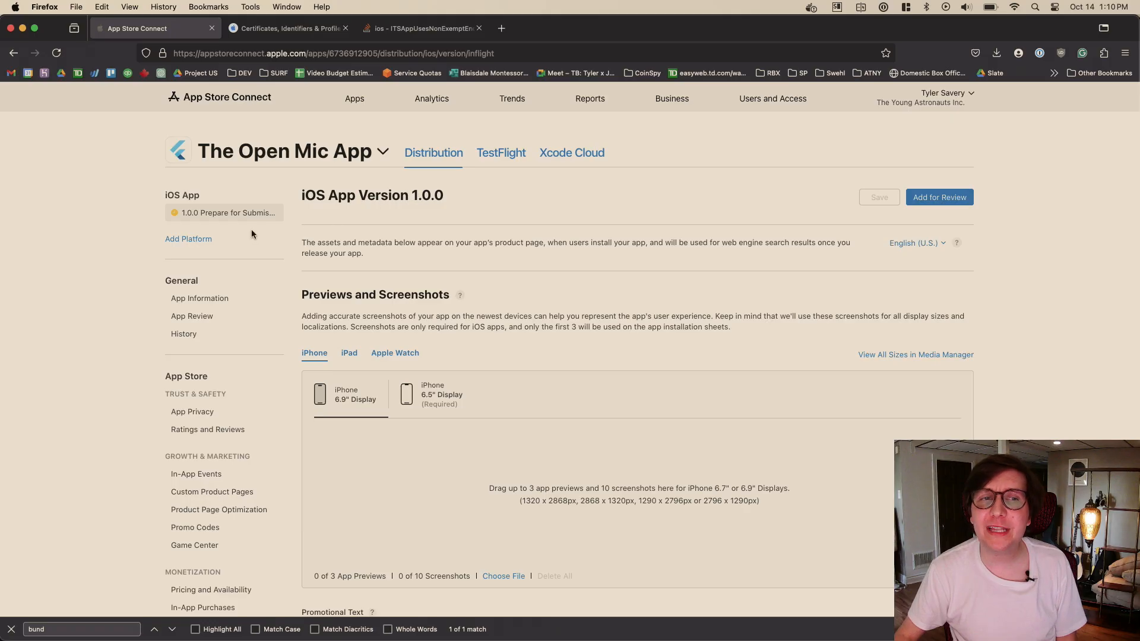
- Open the app's App Information page and examine its subtitle, general information, category, content rights and age rating sections
click(209, 298)
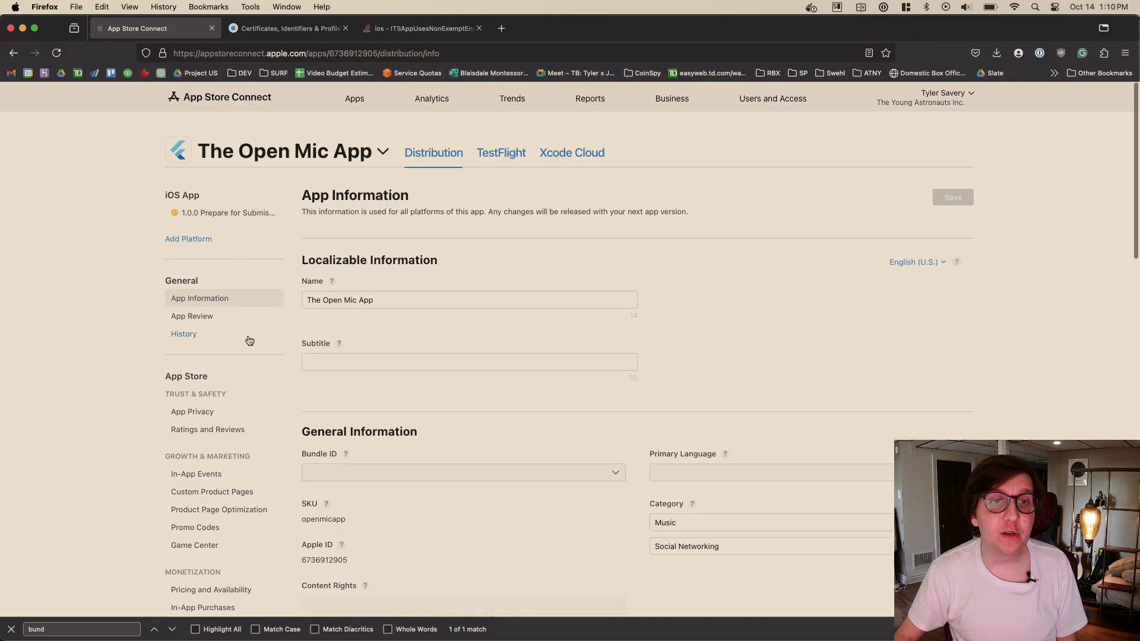
scroll(287, 355, down, 1)
click(326, 343)
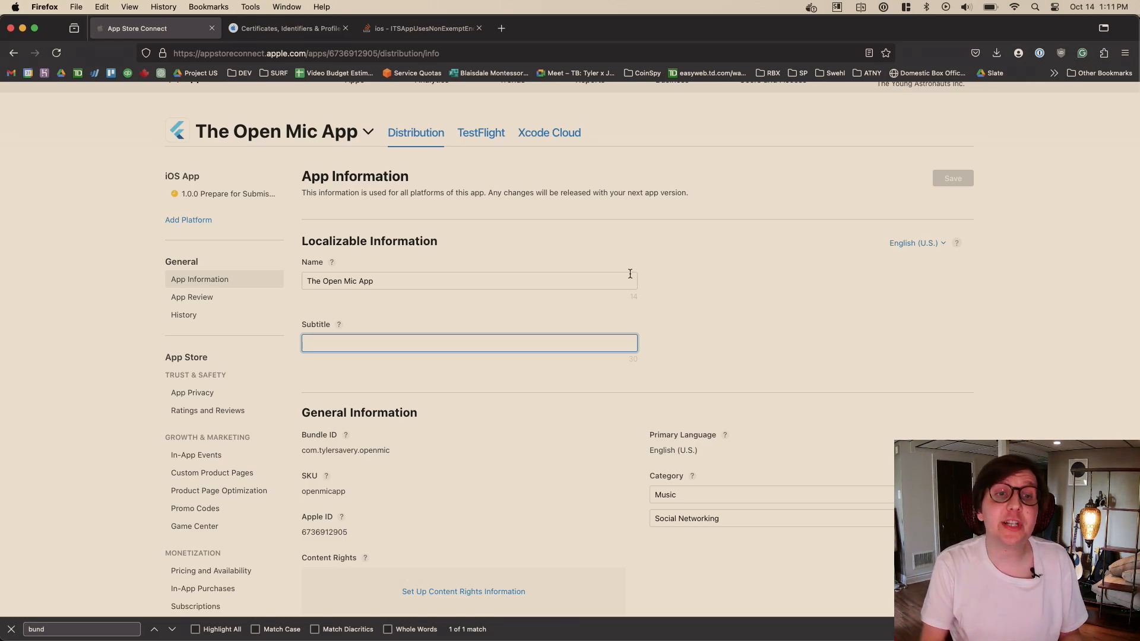
scroll(630, 273, down, 15)
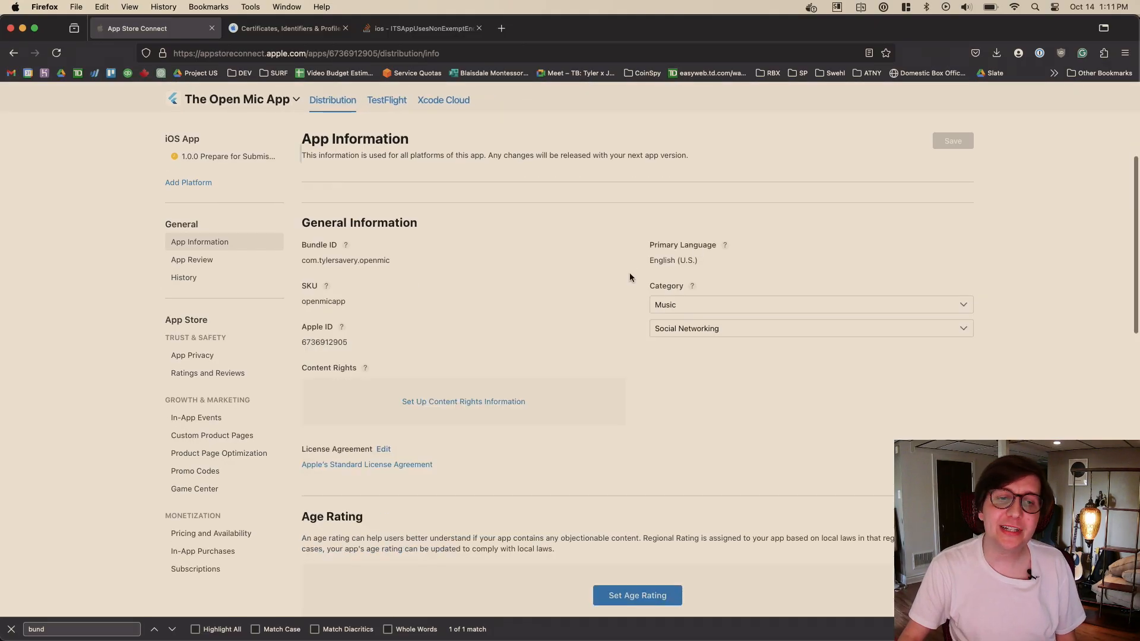
scroll(625, 264, up, 15)
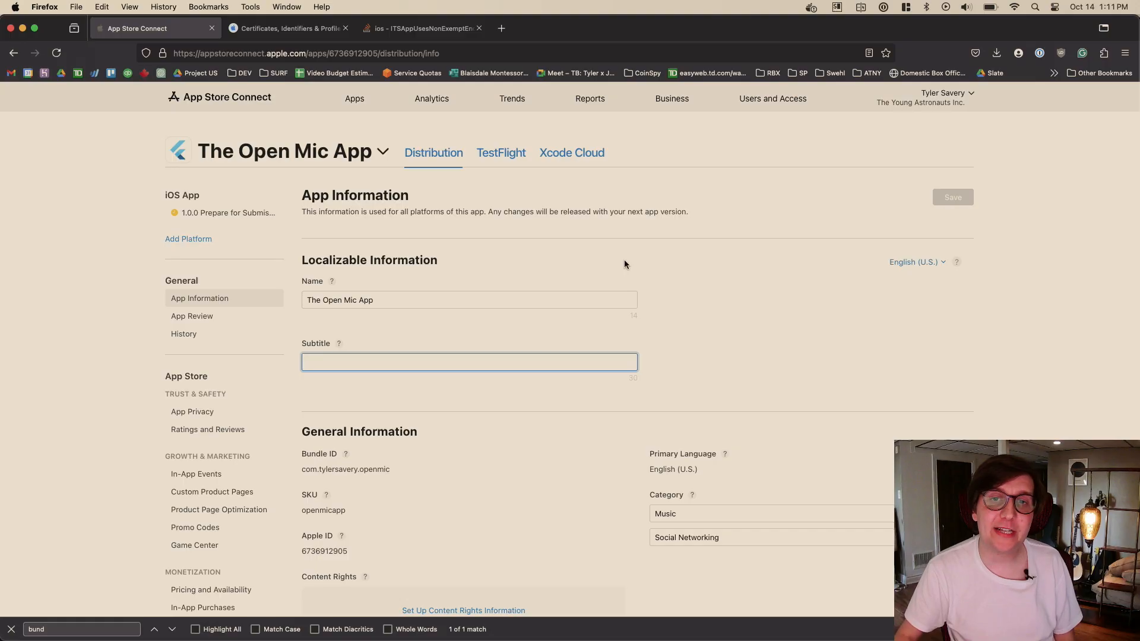
scroll(703, 247, down, 3)
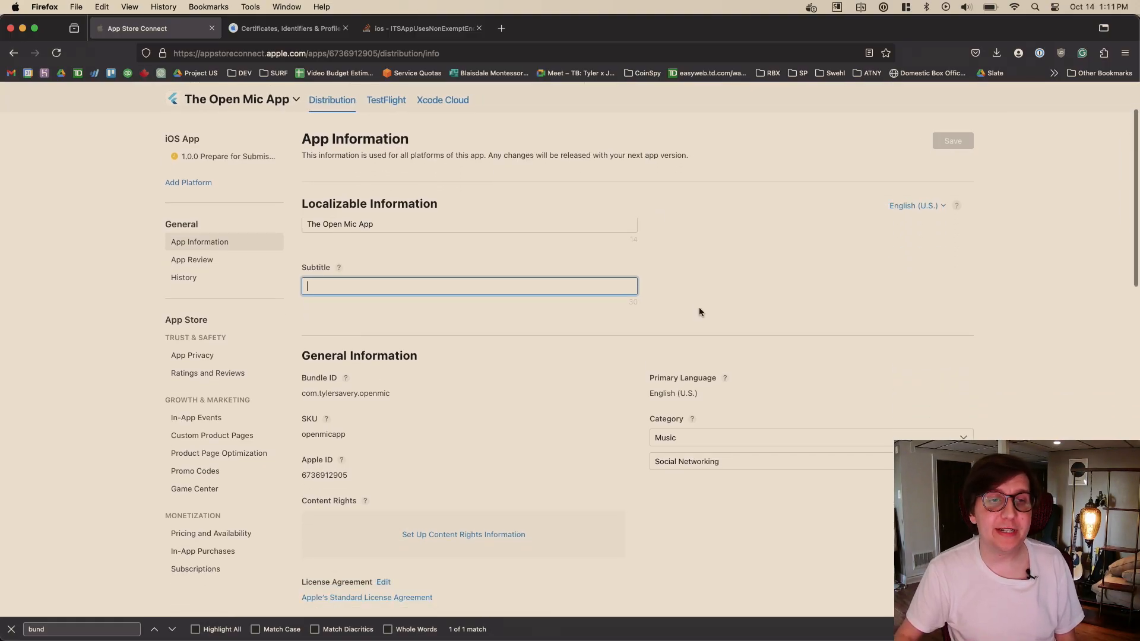
scroll(632, 324, down, 5)
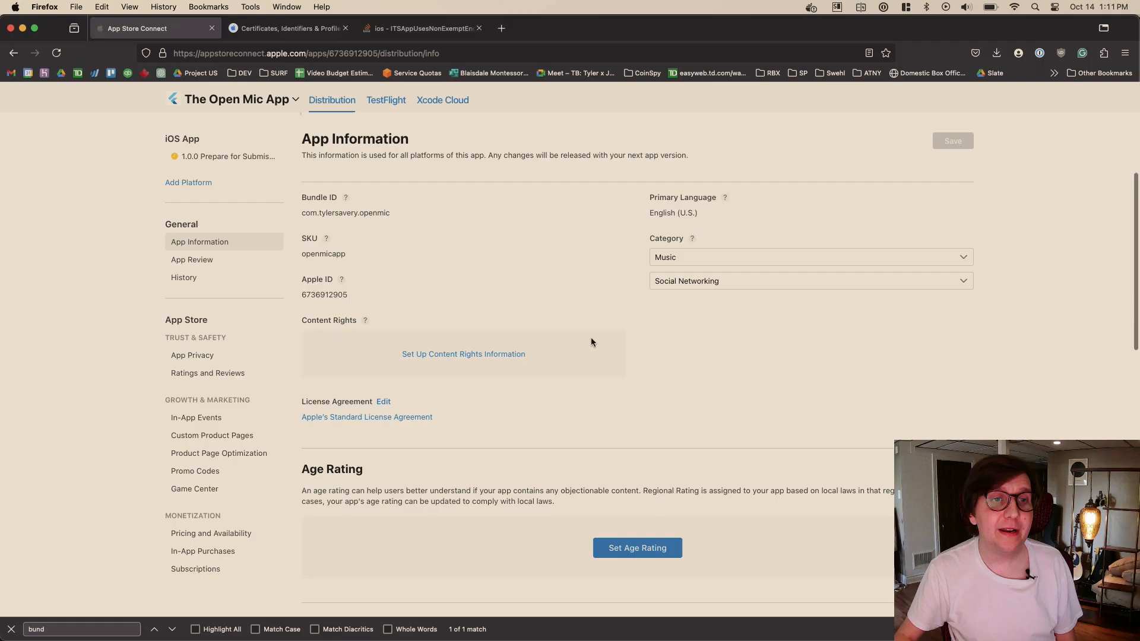
scroll(597, 337, up, 8)
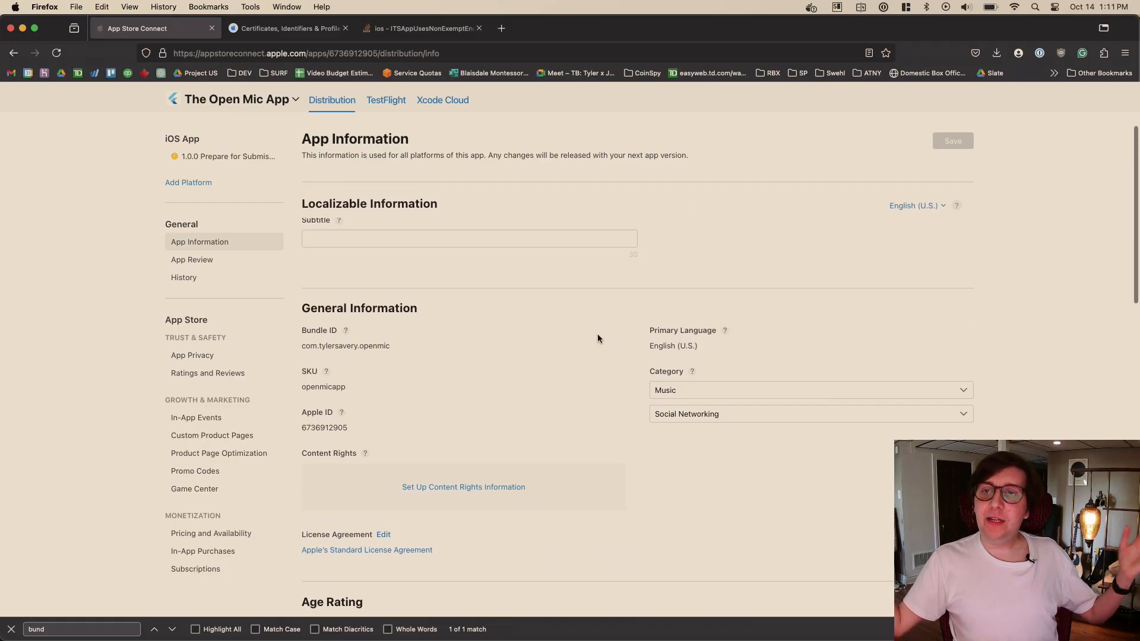